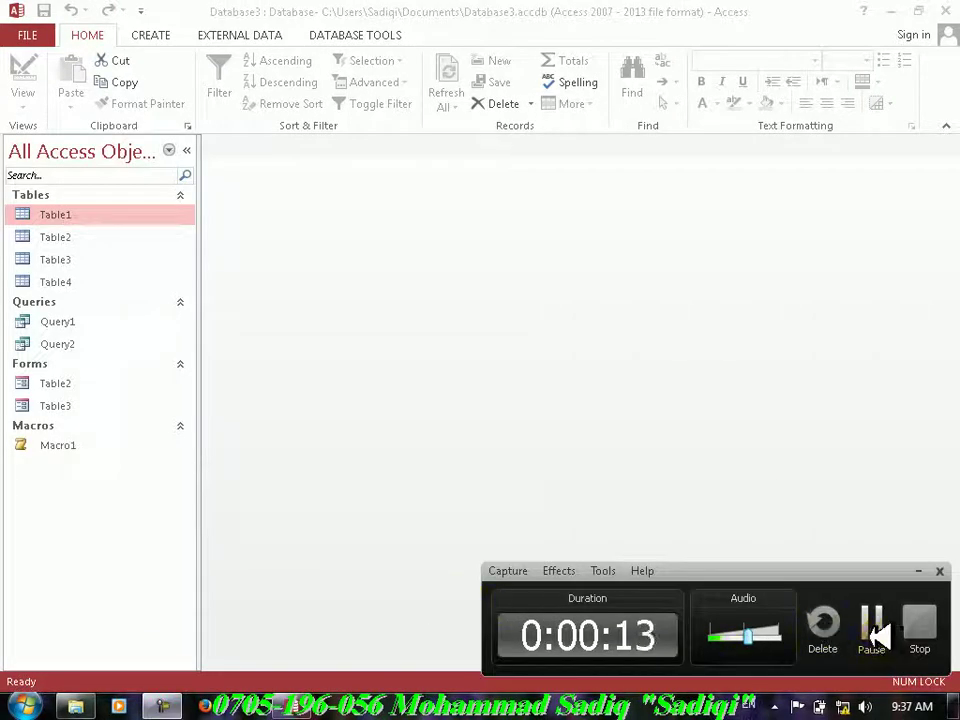
# - Open Table1 and examine its employee records
pyautogui.click(870, 628)
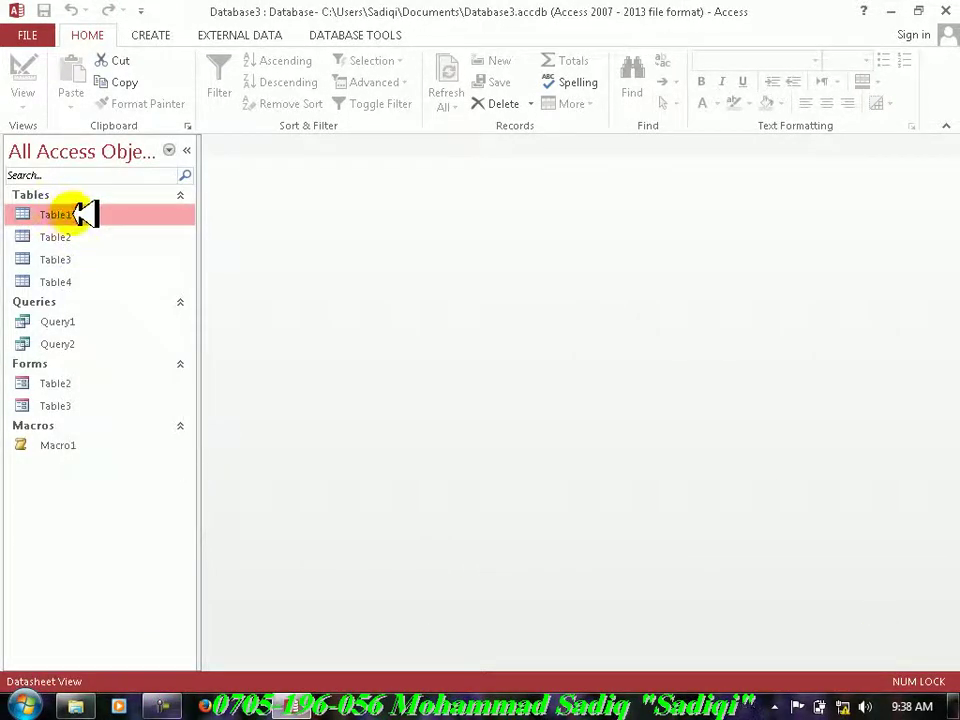
pyautogui.doubleClick(75, 214)
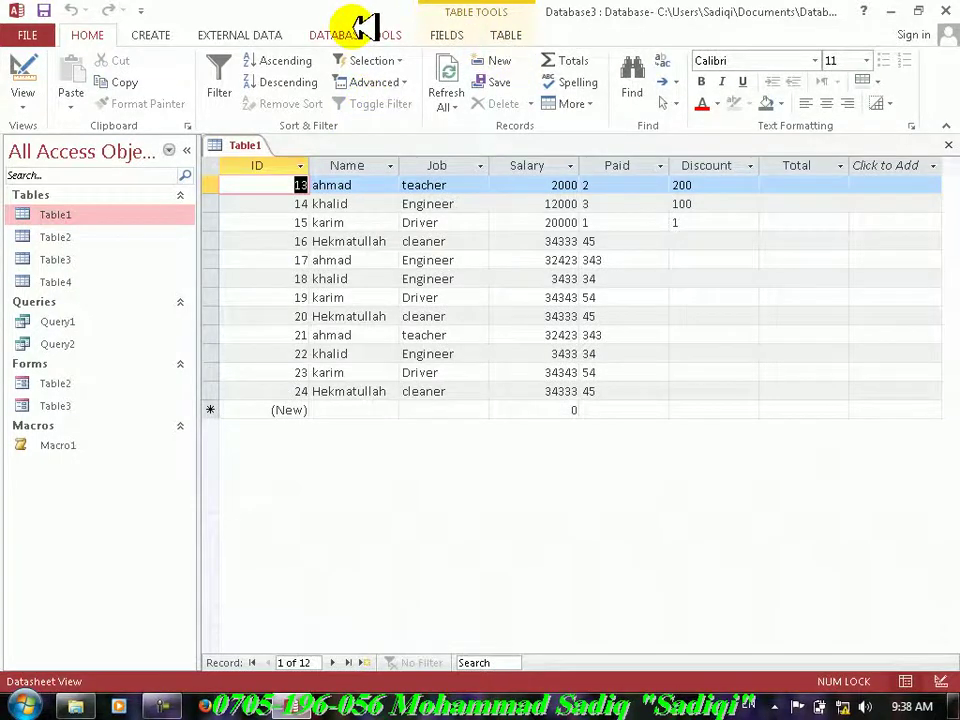
pyautogui.click(150, 37)
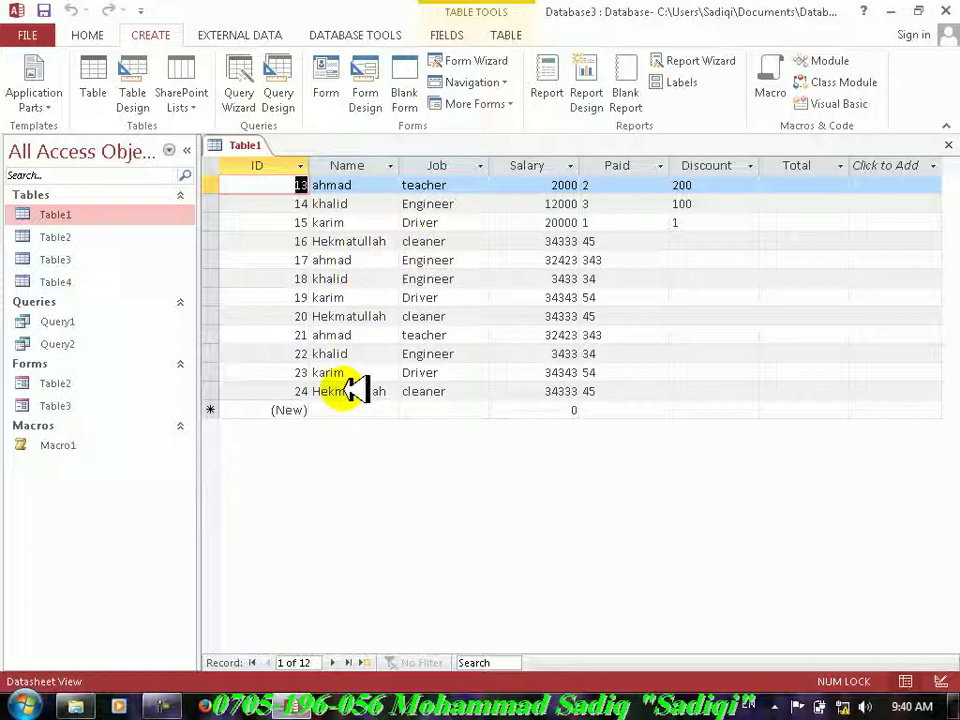
pyautogui.moveTo(216, 186); pyautogui.dragTo(251, 386)
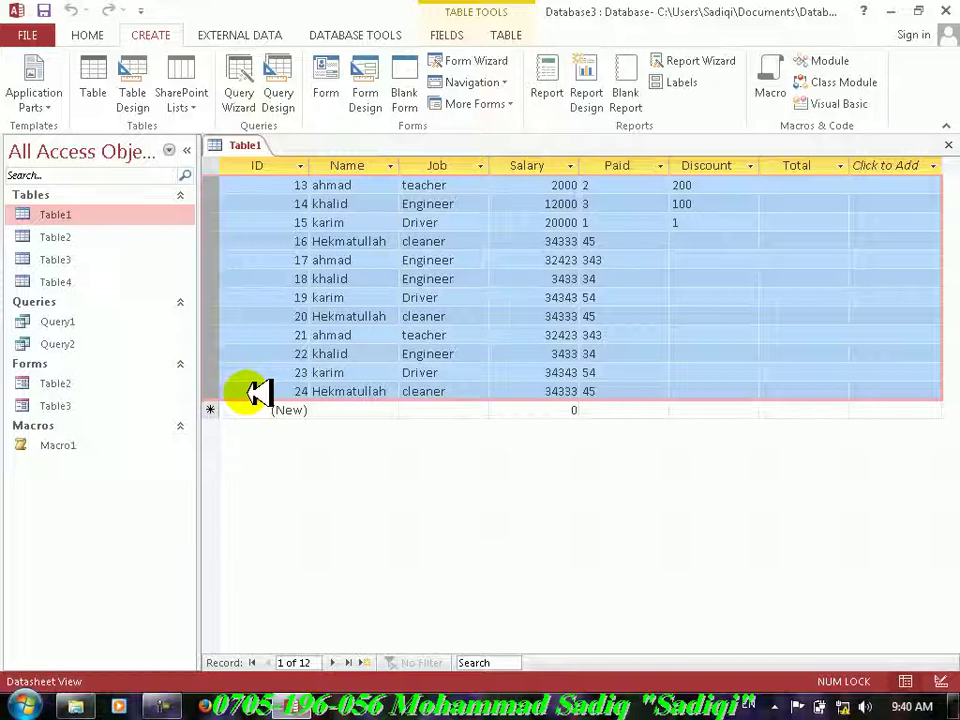
pyautogui.click(330, 283)
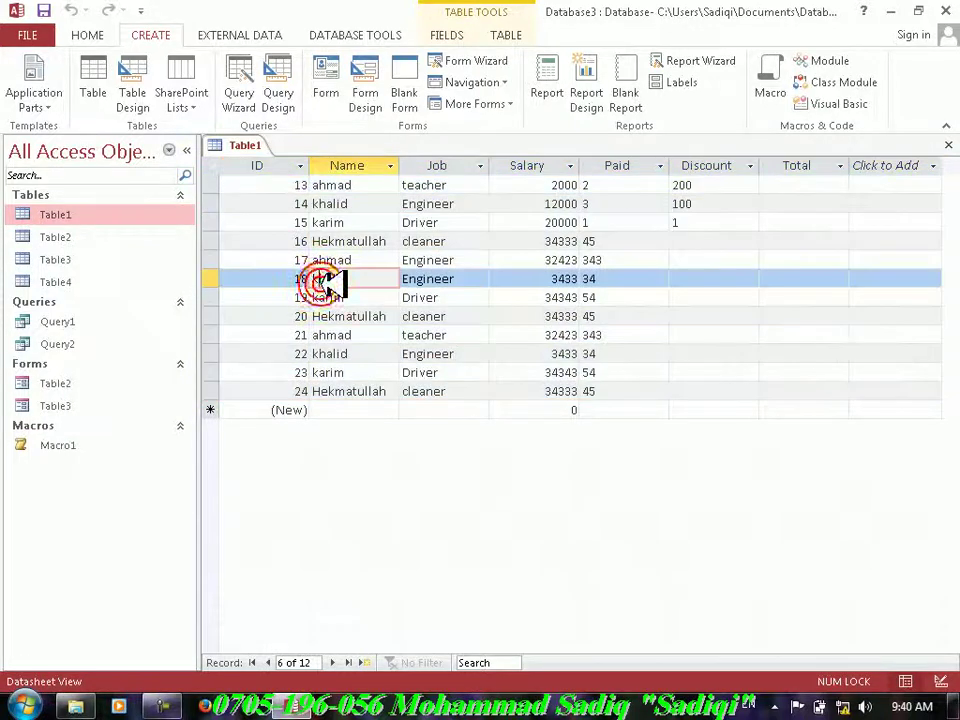
pyautogui.click(362, 336)
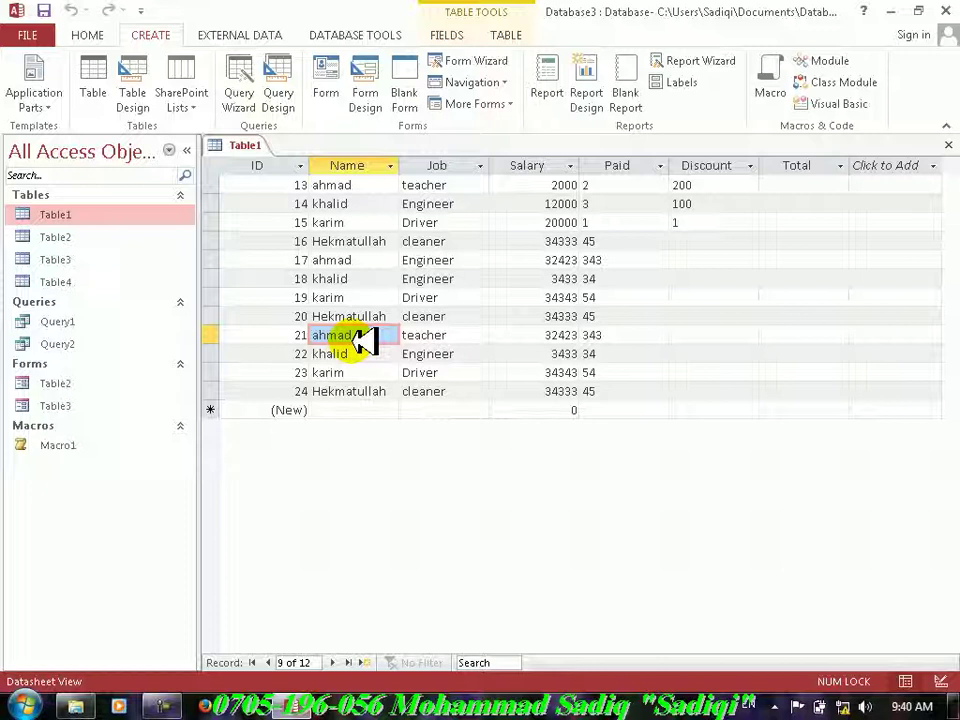
# - Create a new query in Design view with Table1 as its source table
pyautogui.click(280, 60)
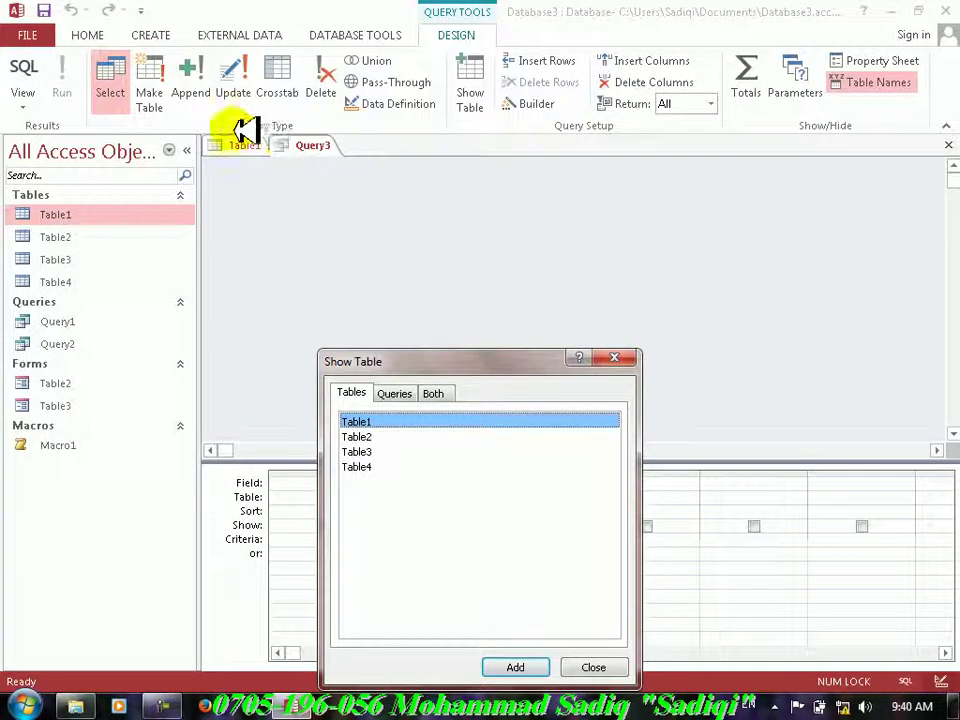
pyautogui.click(537, 662)
pyautogui.click(606, 664)
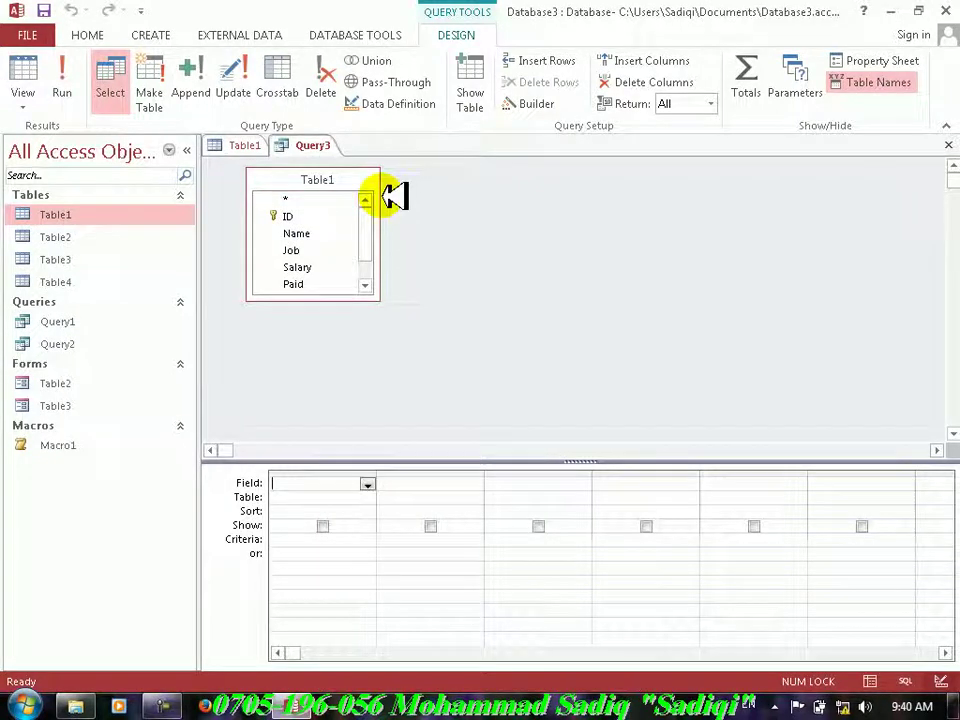
# - Enlarge the Table1 field list and add all its fields to the query grid at once
pyautogui.doubleClick(314, 178)
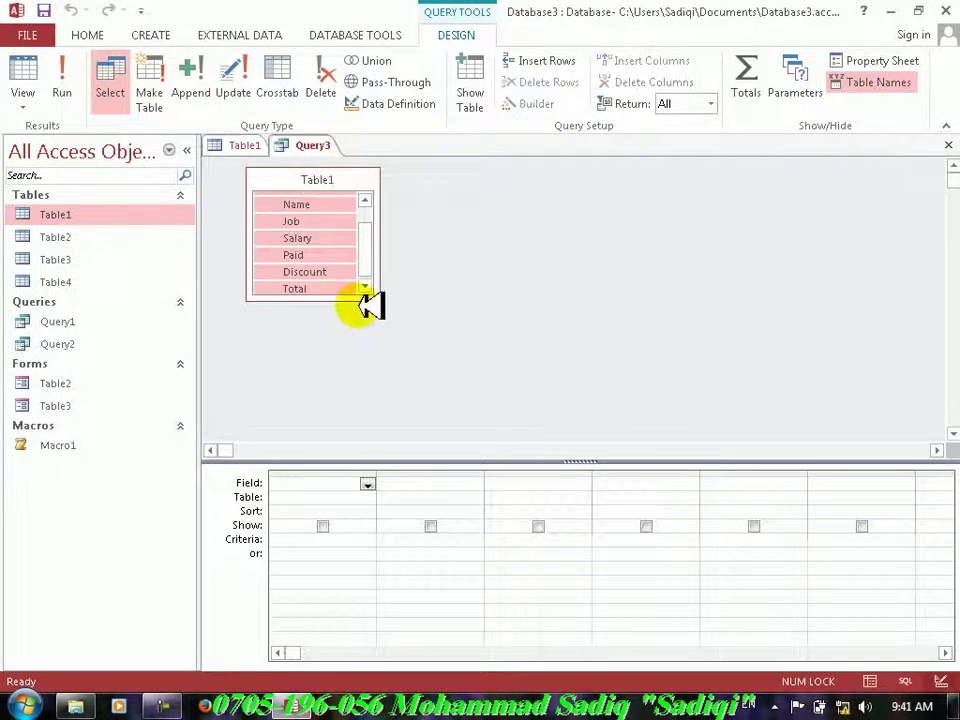
pyautogui.moveTo(370, 298); pyautogui.dragTo(339, 339)
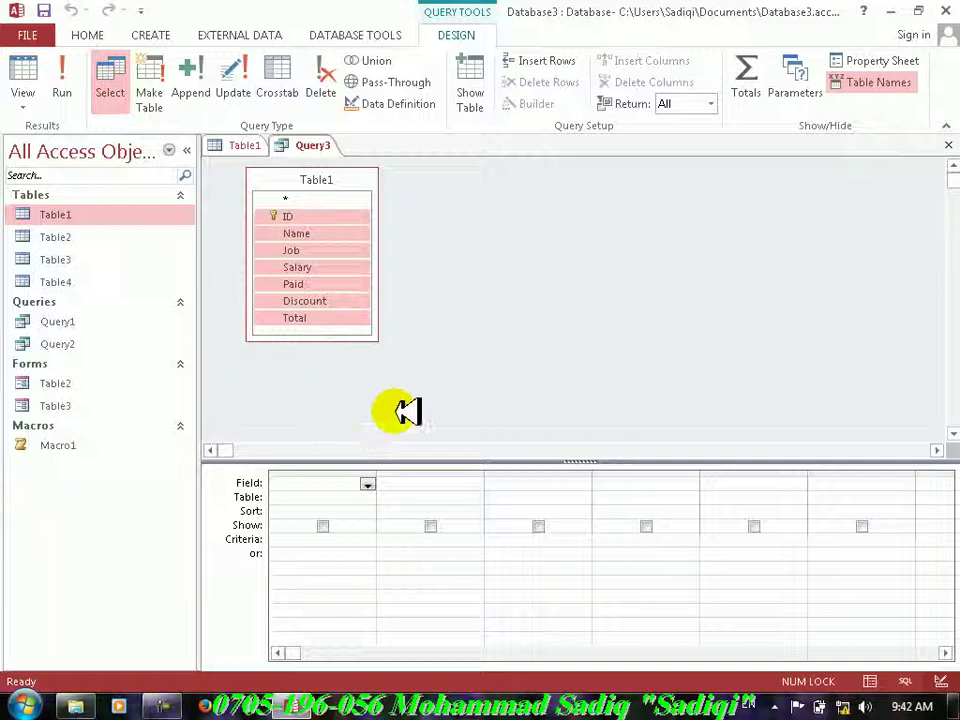
pyautogui.moveTo(326, 203); pyautogui.dragTo(315, 488)
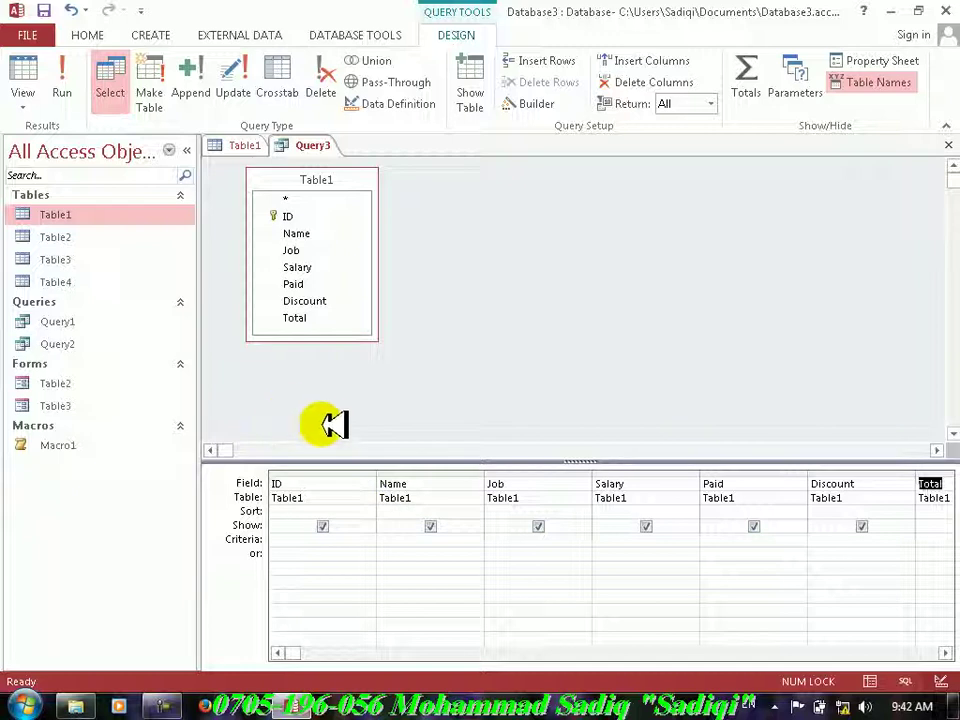
# - Remove Table1 from the query design and add the same table again
pyautogui.click(345, 181)
pyautogui.press('Delete')
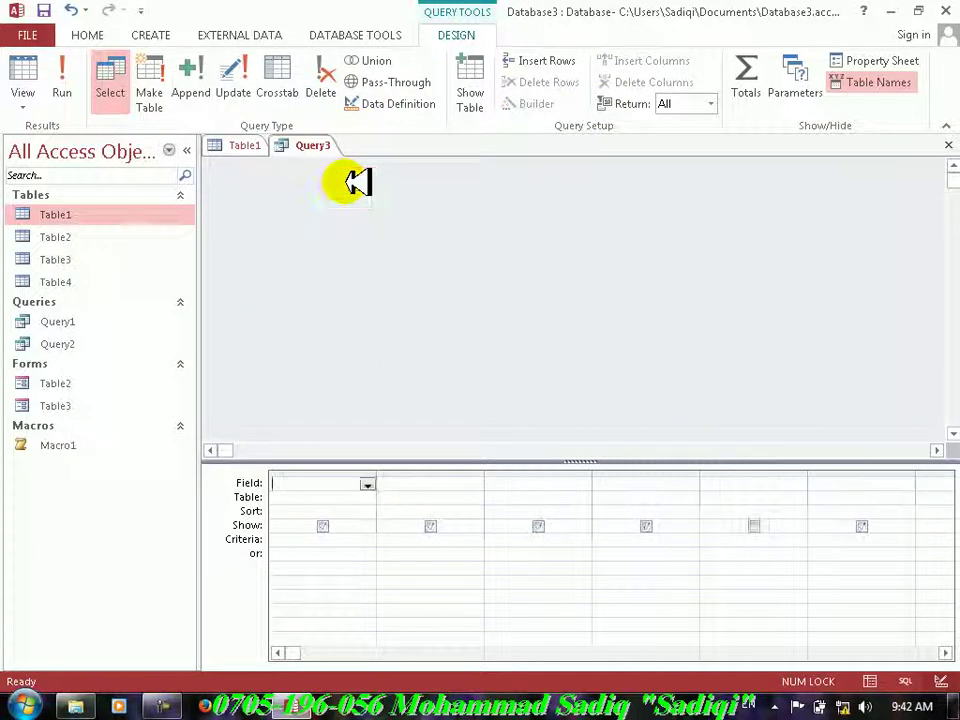
pyautogui.click(478, 92)
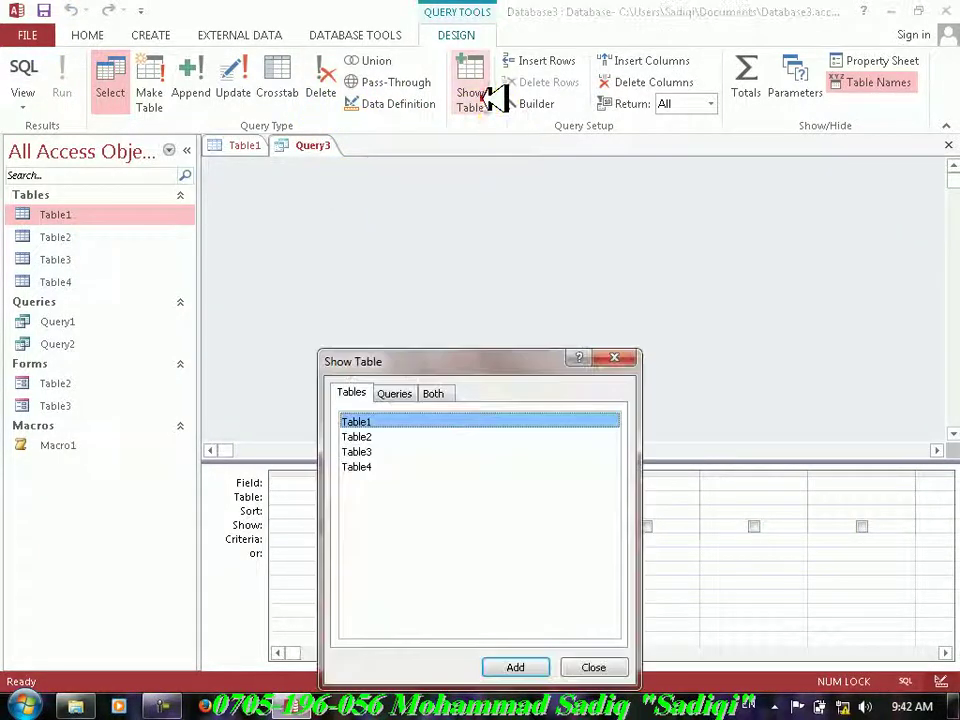
pyautogui.click(515, 667)
pyautogui.click(593, 667)
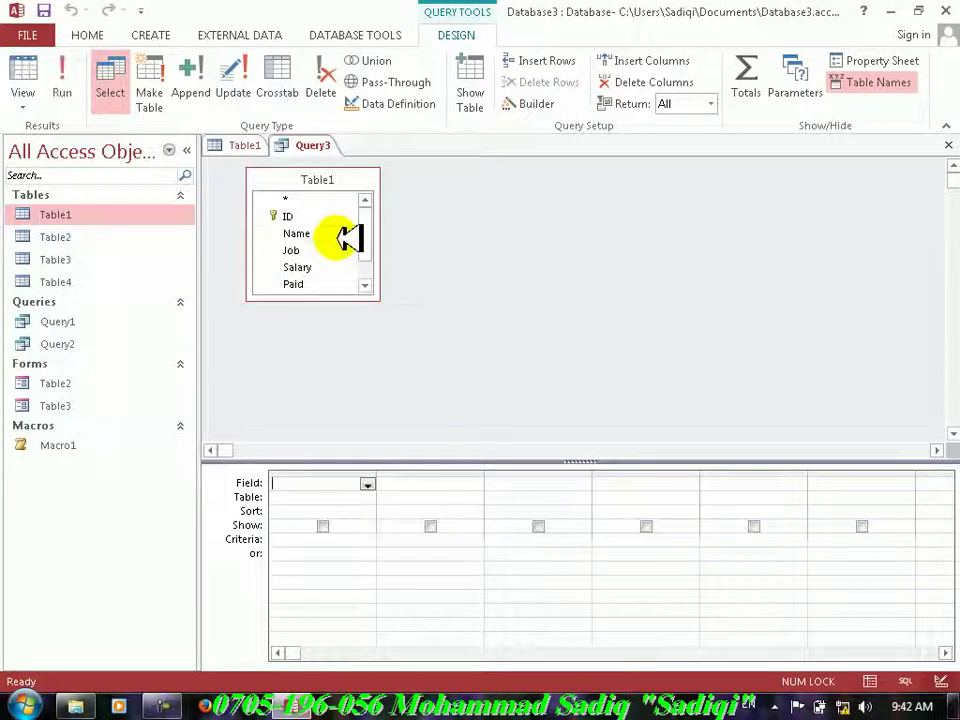
# - Enlarge the re-added Table1 field list and place all fields from ID to Total in the query grid
pyautogui.click(368, 303)
pyautogui.moveTo(368, 303); pyautogui.dragTo(365, 332)
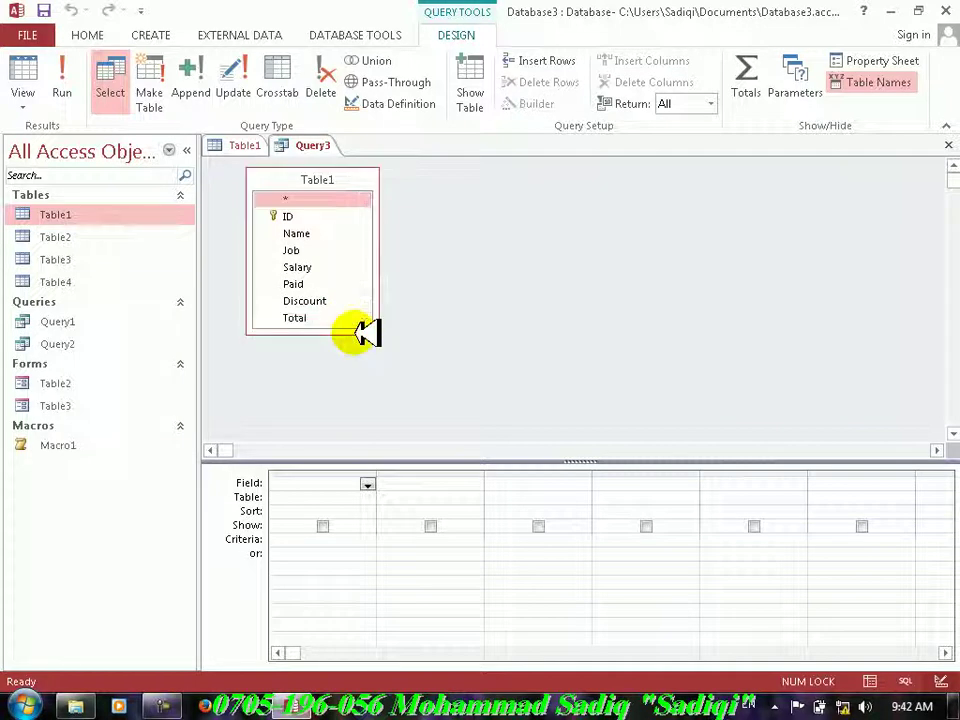
pyautogui.doubleClick(307, 178)
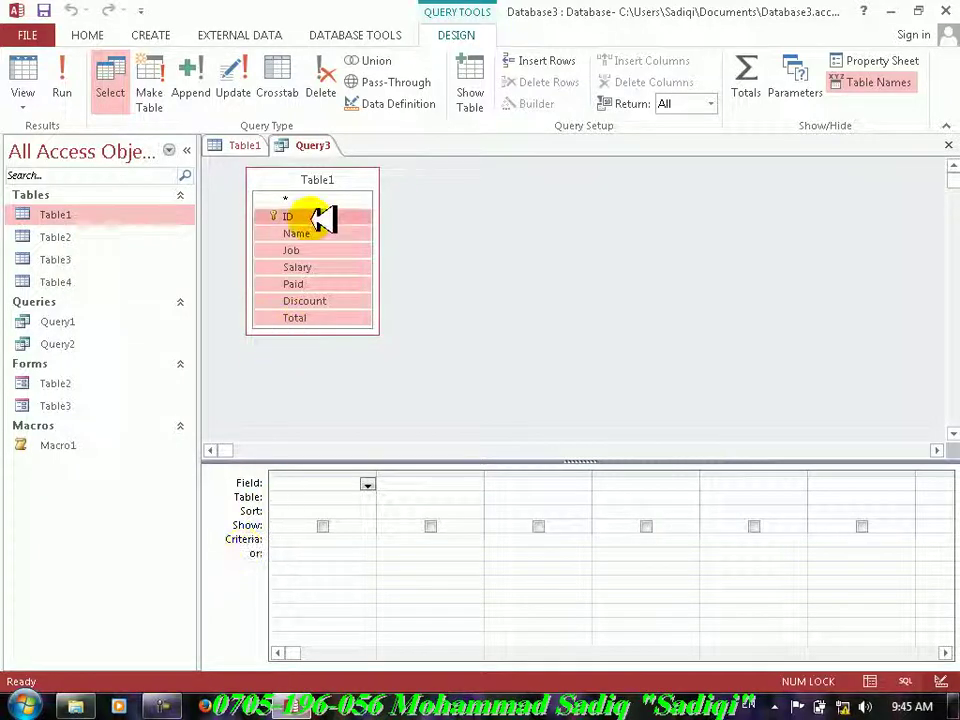
pyautogui.moveTo(290, 215); pyautogui.dragTo(317, 494)
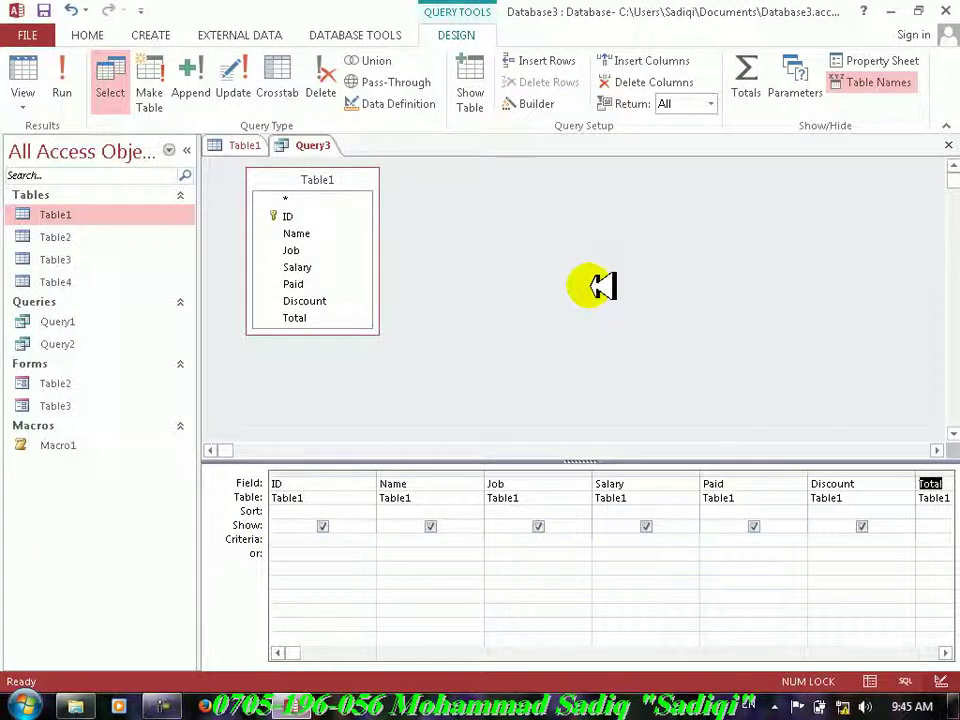
# - Run the query and examine the Discount and Salary columns in the resulting datasheet
pyautogui.click(66, 90)
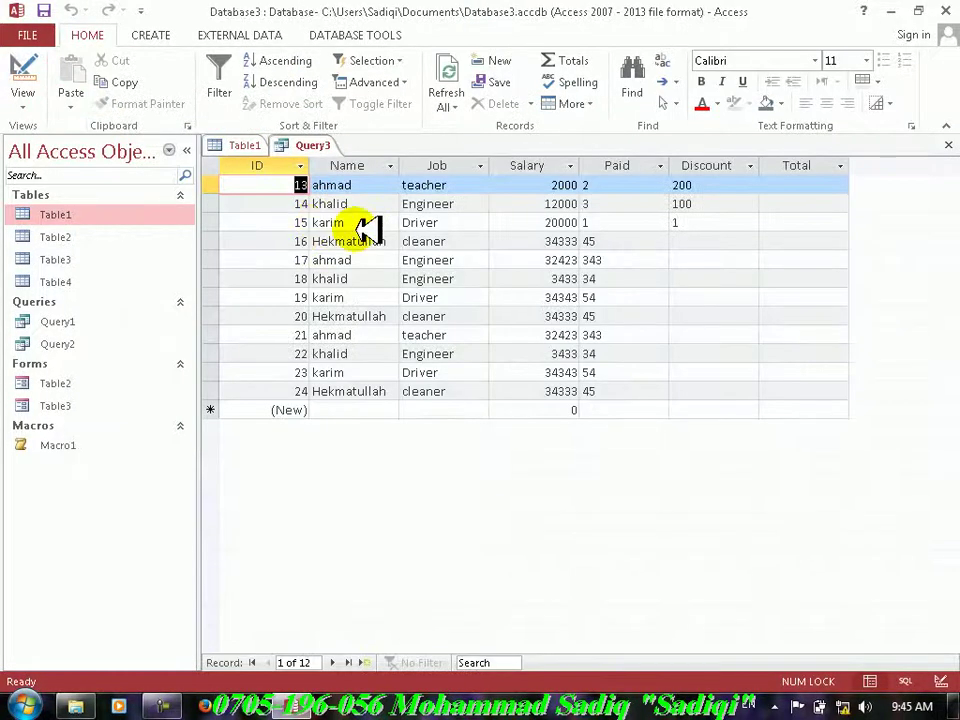
pyautogui.click(745, 201)
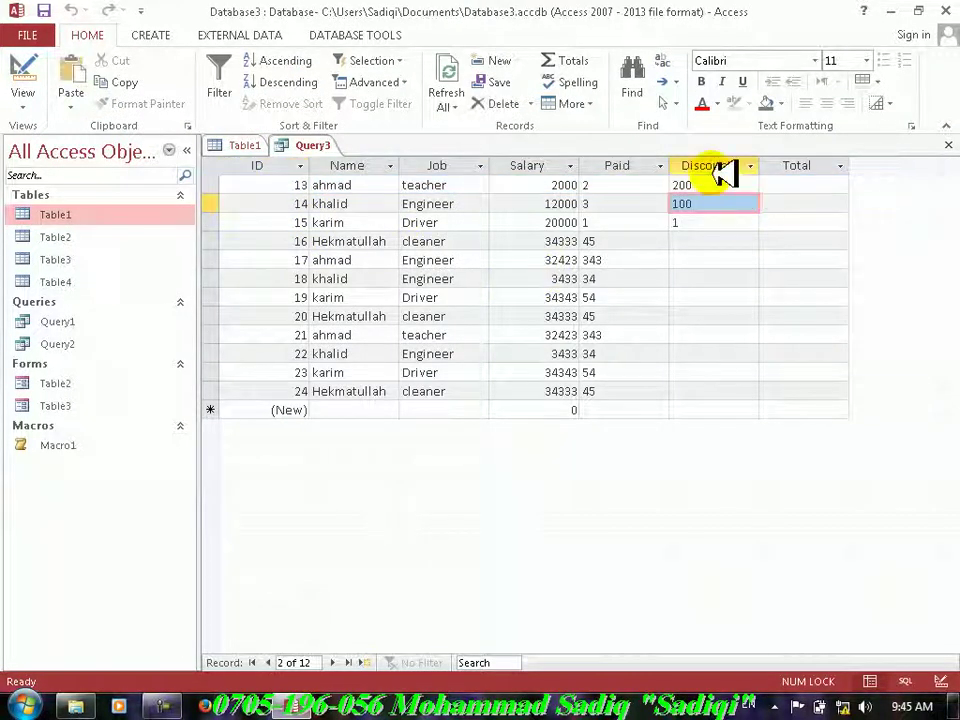
pyautogui.click(712, 167)
pyautogui.click(712, 167)
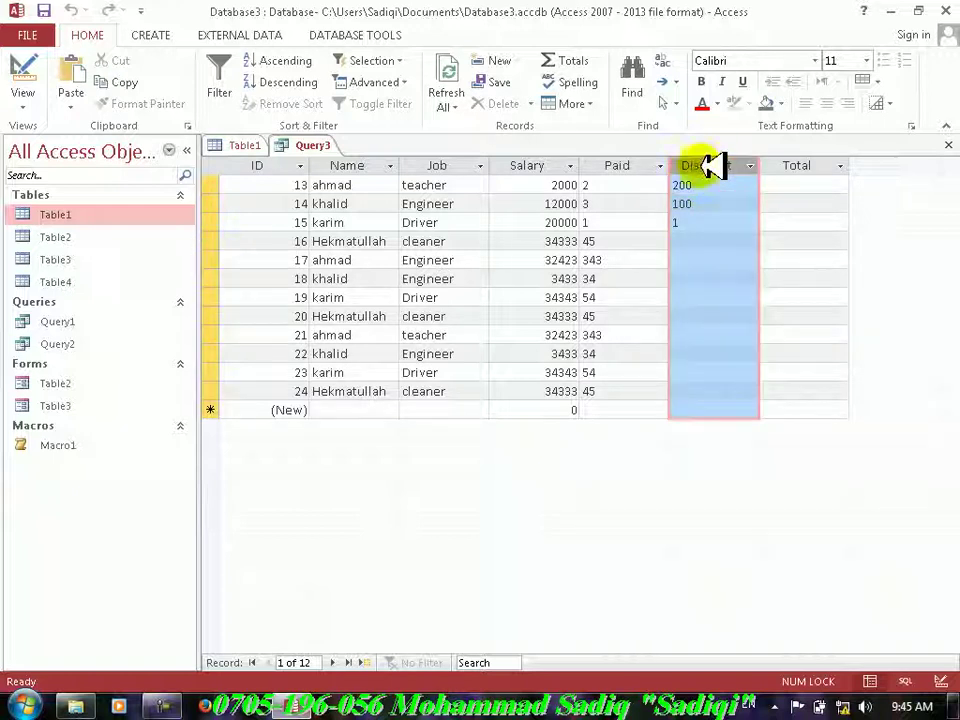
pyautogui.click(718, 241)
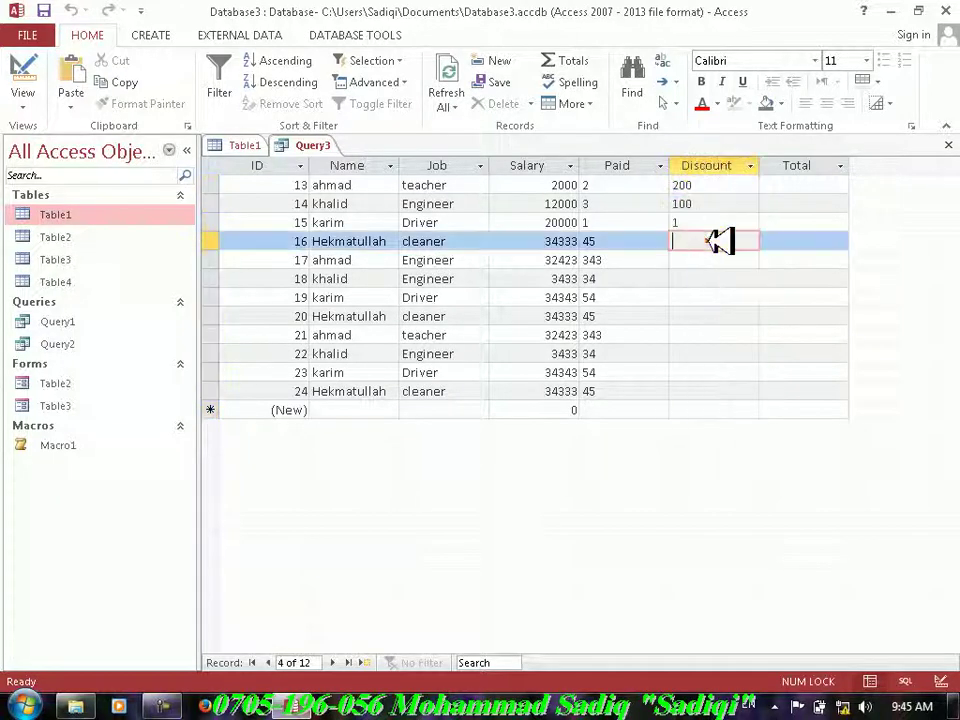
pyautogui.click(533, 219)
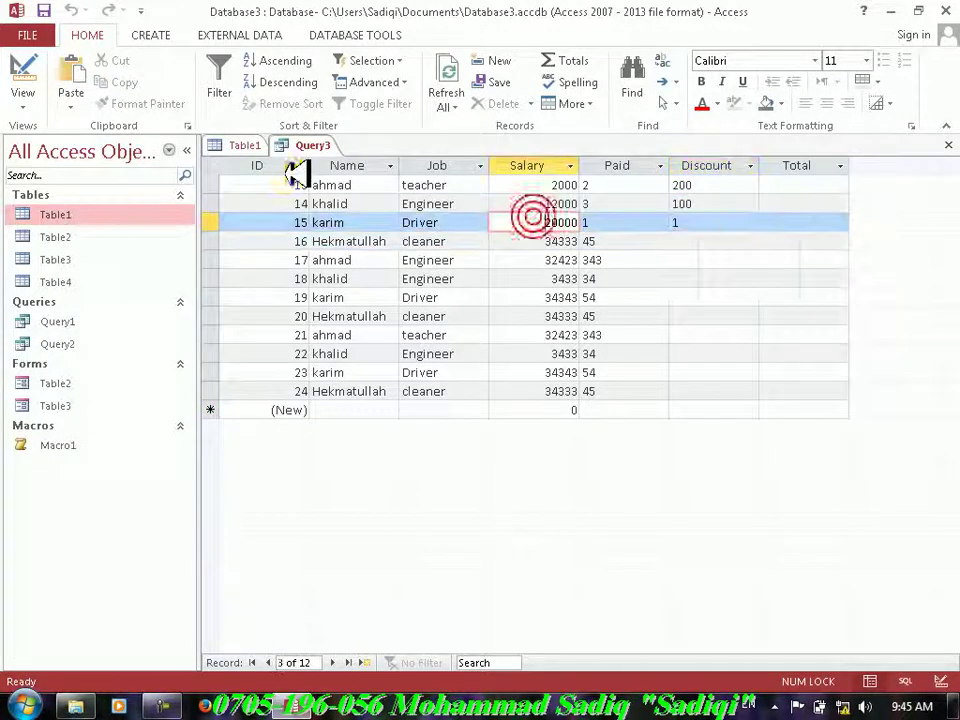
# - View the query's SQL statement and return to the query design
pyautogui.click(24, 74)
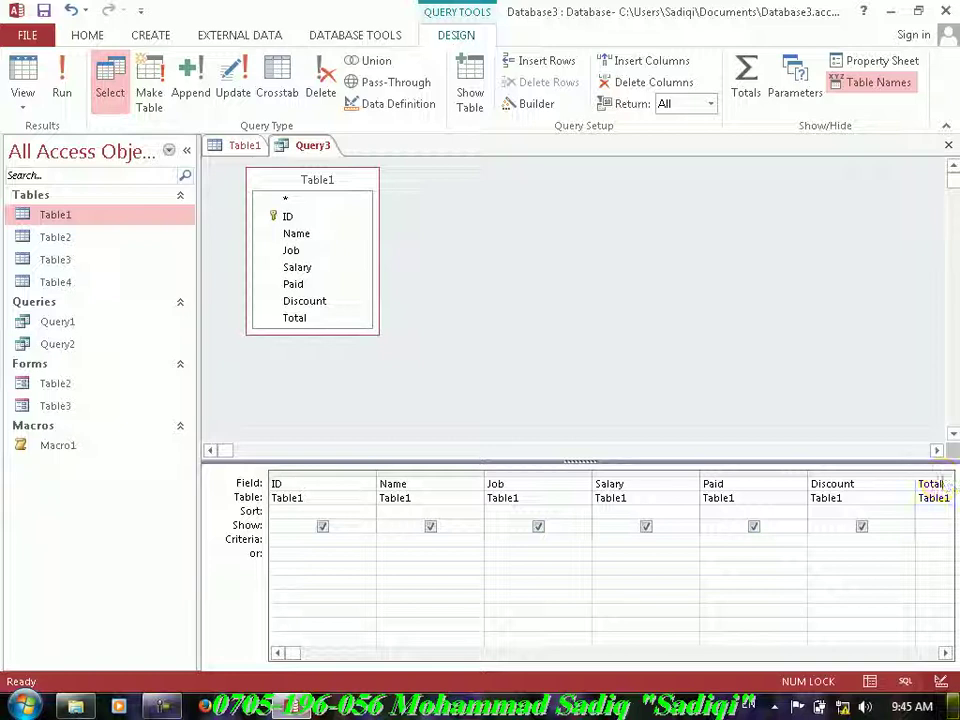
pyautogui.click(907, 681)
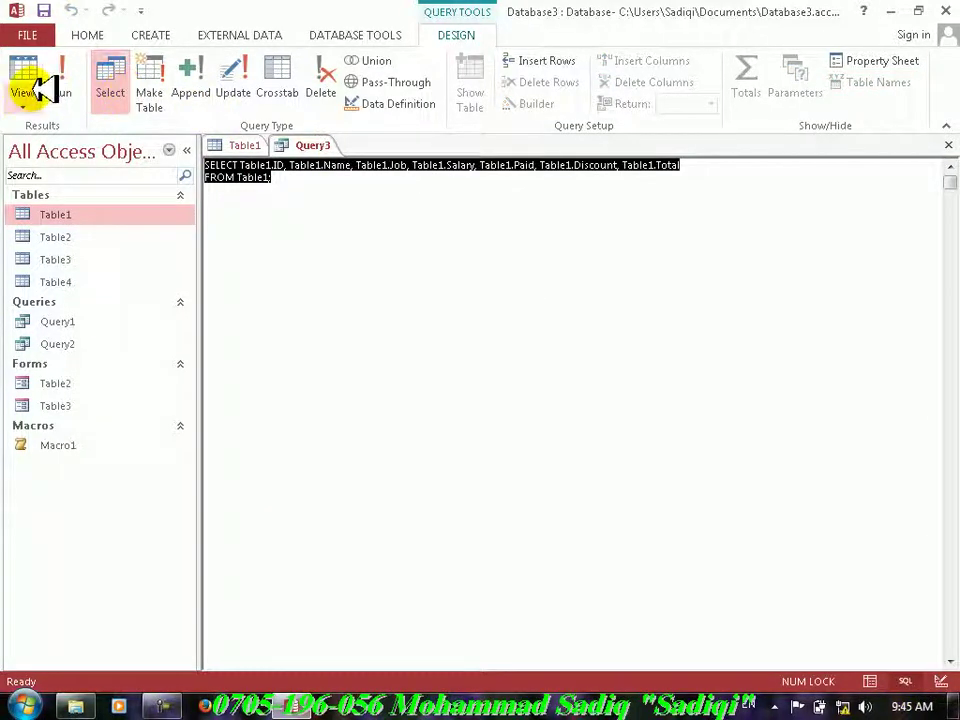
pyautogui.click(940, 681)
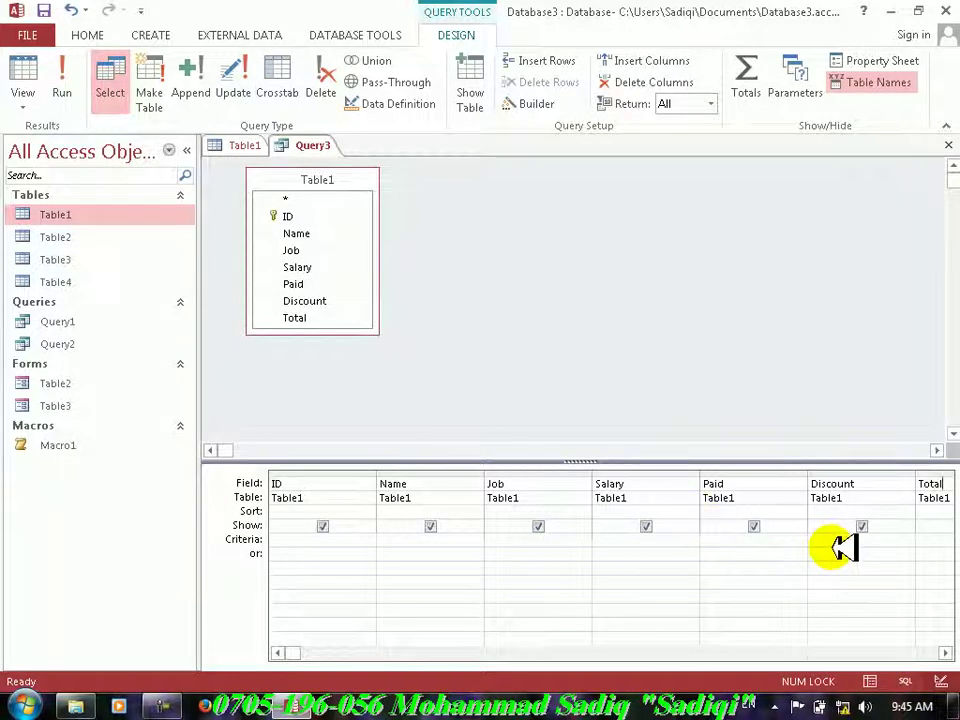
pyautogui.rightClick(940, 484)
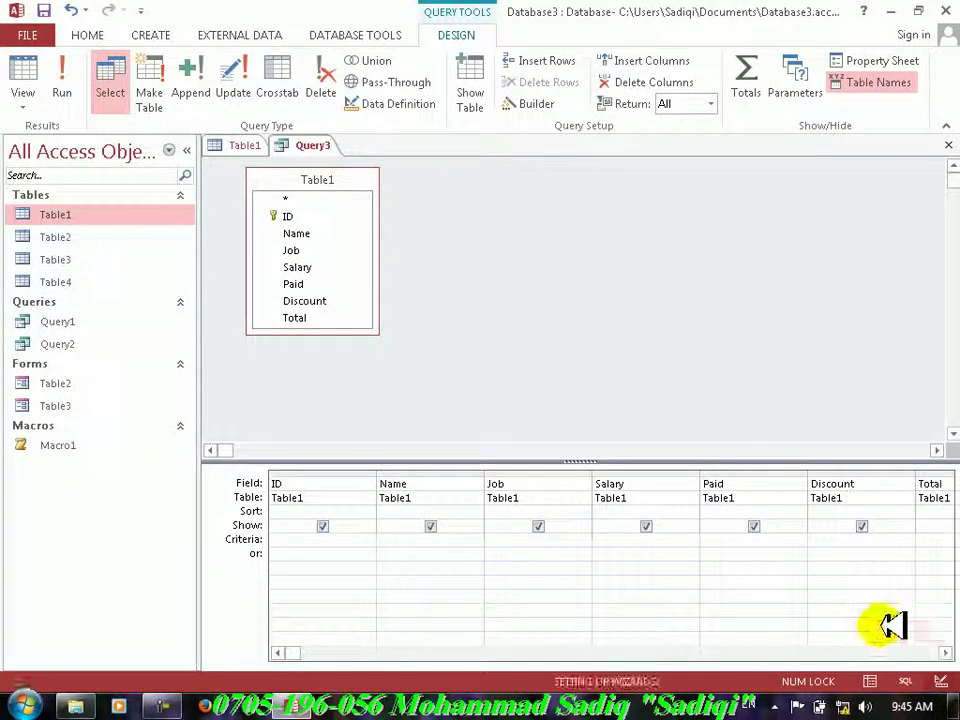
pyautogui.click(885, 630)
pyautogui.click(420, 237)
pyautogui.click(420, 237)
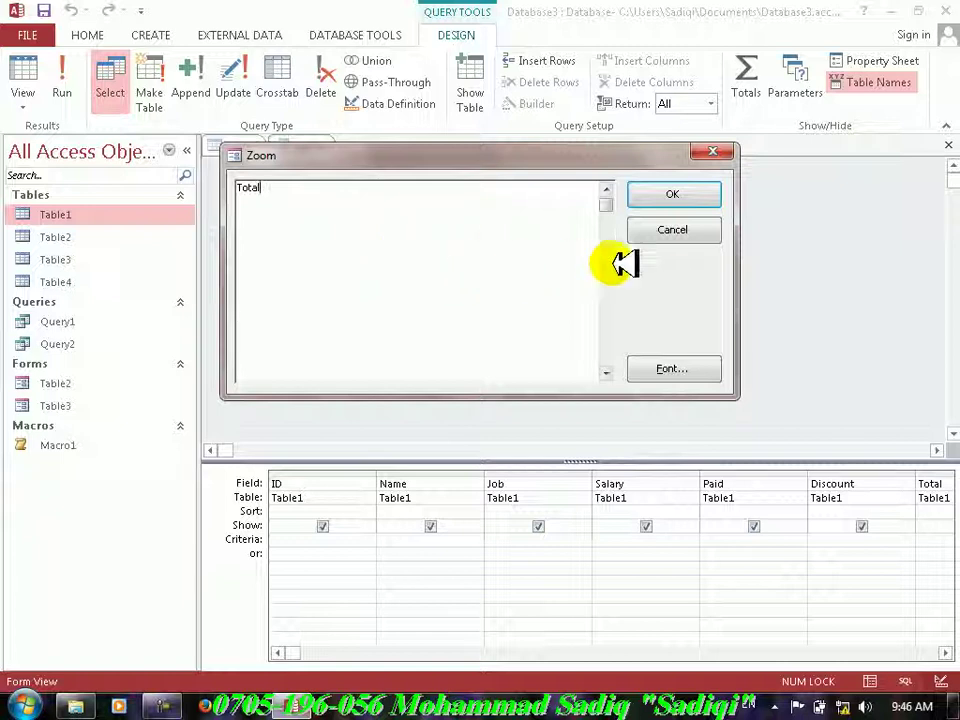
pyautogui.click(673, 232)
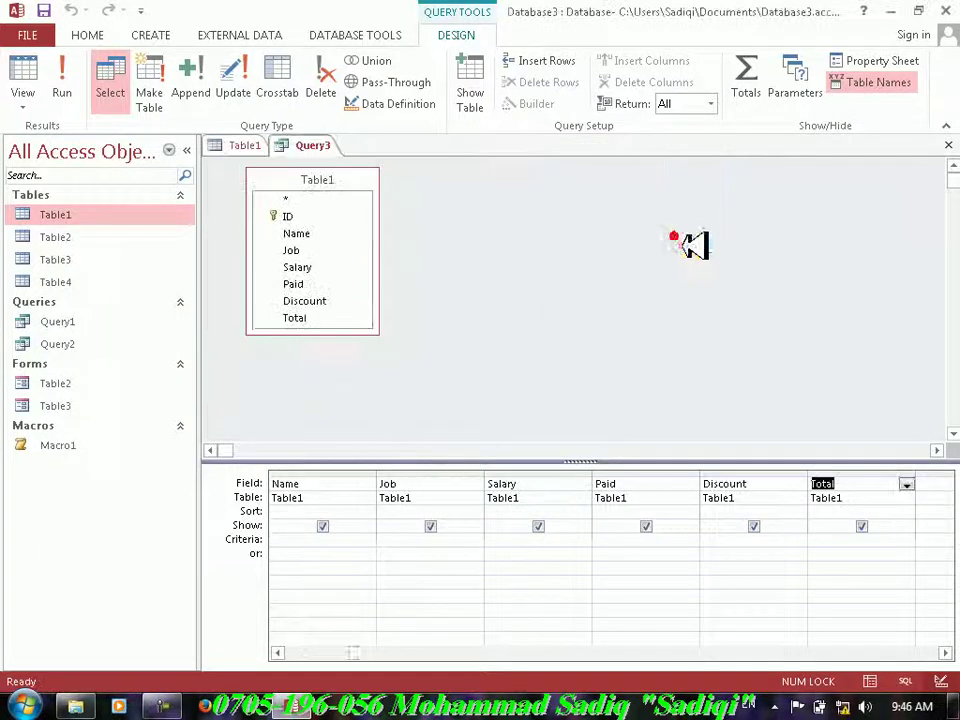
# - Open the Expression Builder for the Total field and extend its expression to "Total,tabl2"
pyautogui.rightClick(864, 483)
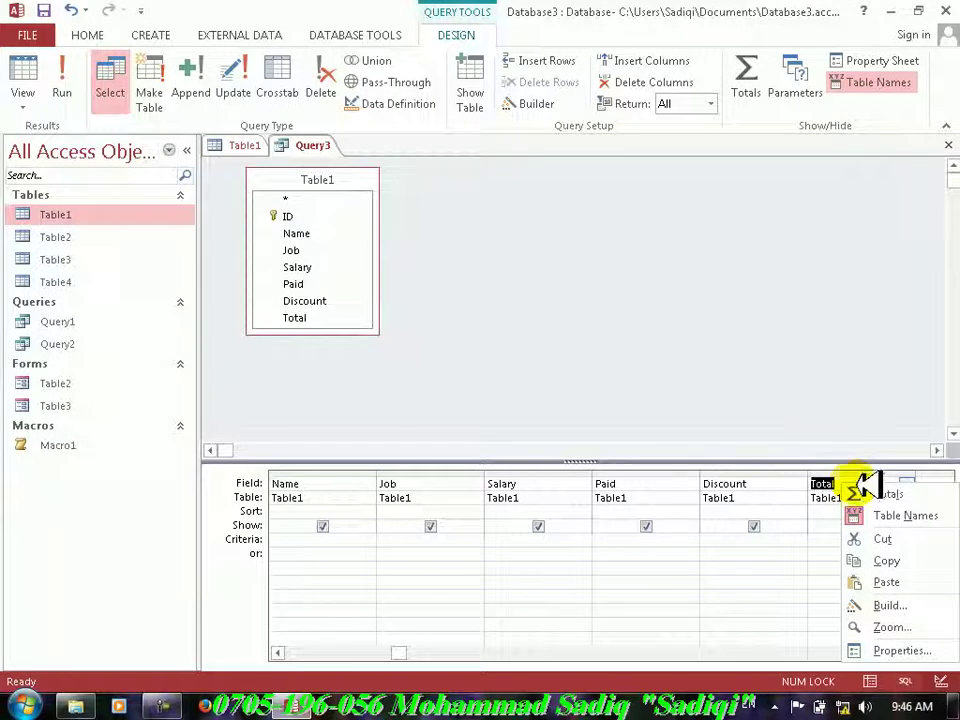
pyautogui.click(895, 604)
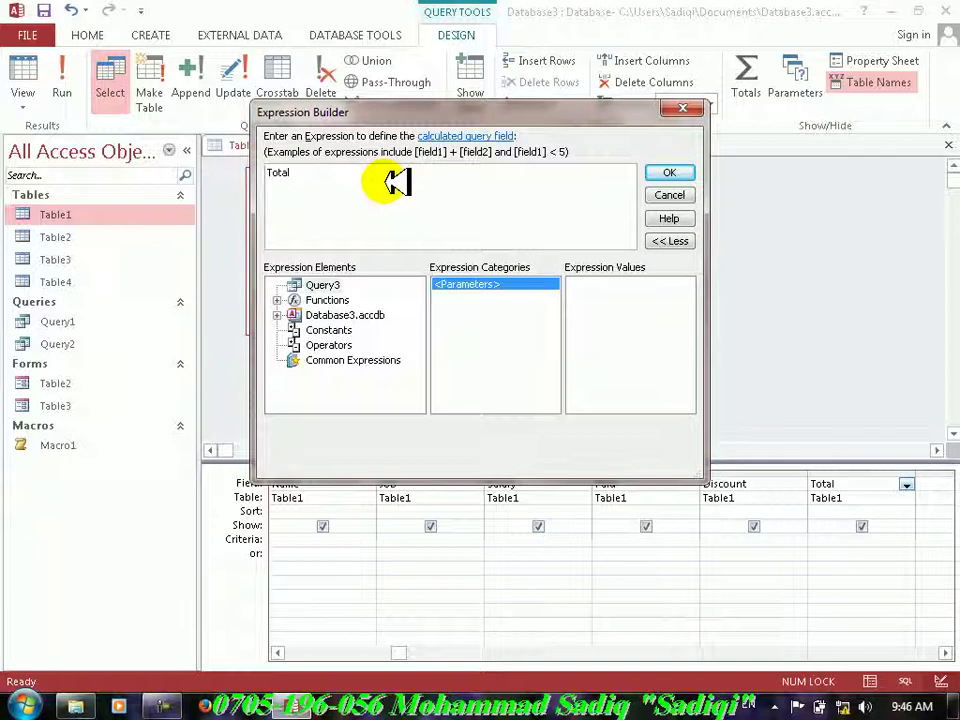
pyautogui.write(',talb')
pyautogui.press('BackSpace')
pyautogui.press('BackSpace')
pyautogui.press('BackSpace')
pyautogui.press('BackSpace')
pyautogui.write('ta')
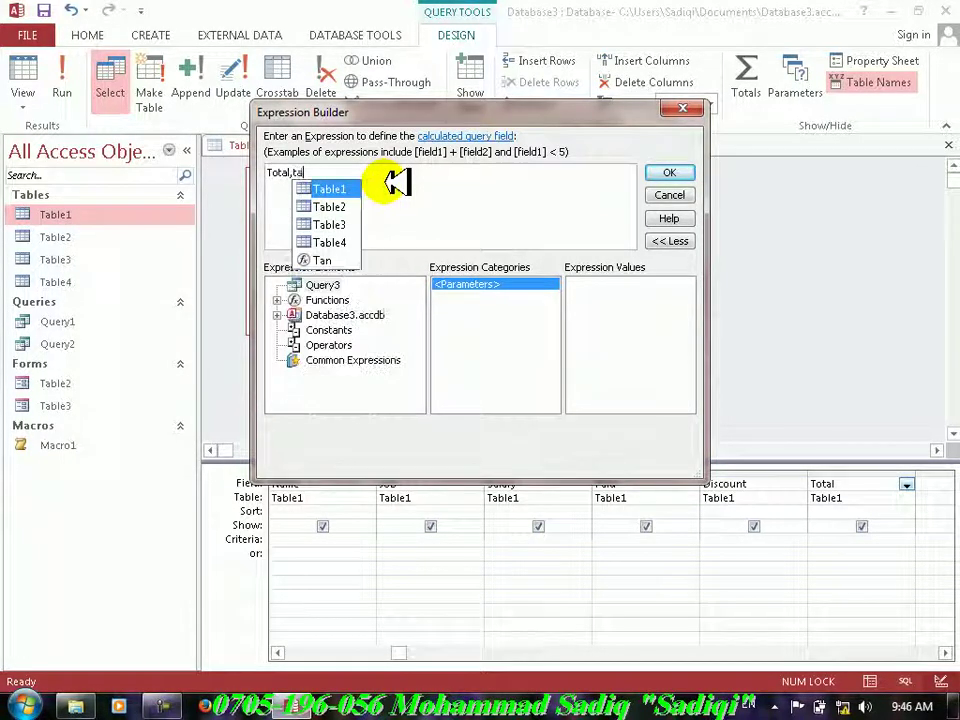
pyautogui.write('bl2')
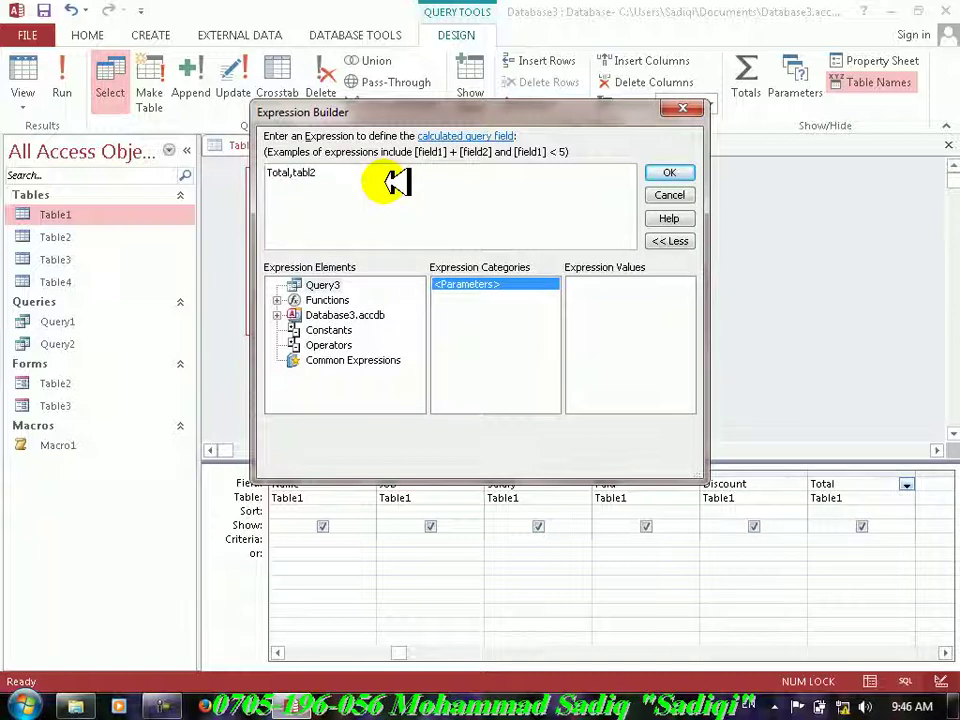
# - Append ",job" to the Total field's expression so it reads "Total,tabl2,job"
pyautogui.write('job')
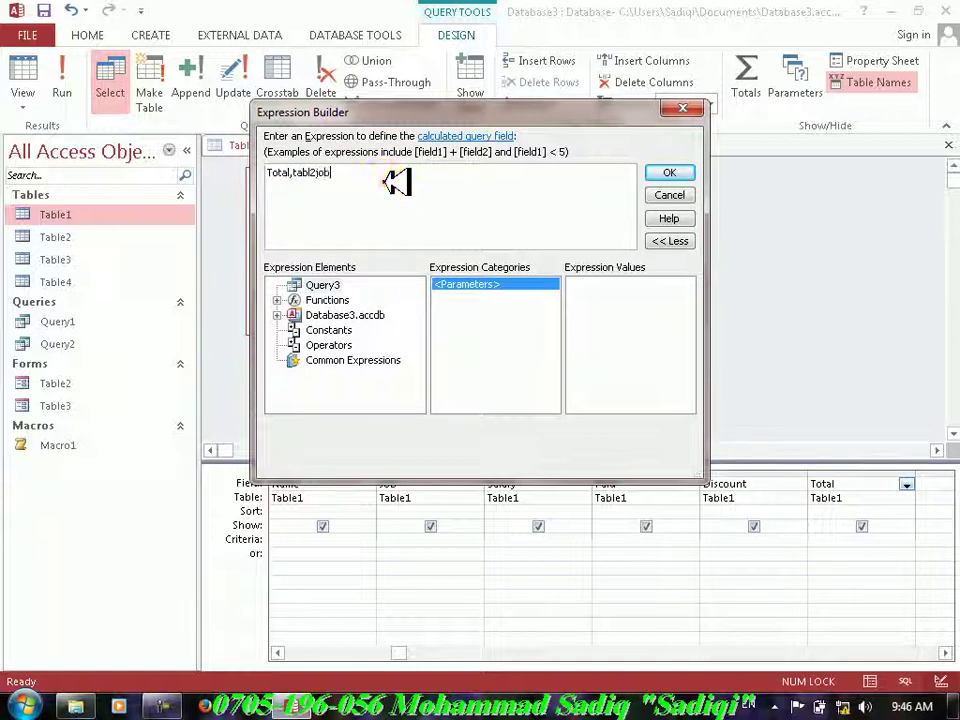
pyautogui.press('BackSpace')
pyautogui.press('BackSpace')
pyautogui.press('BackSpace')
pyautogui.write(',job')
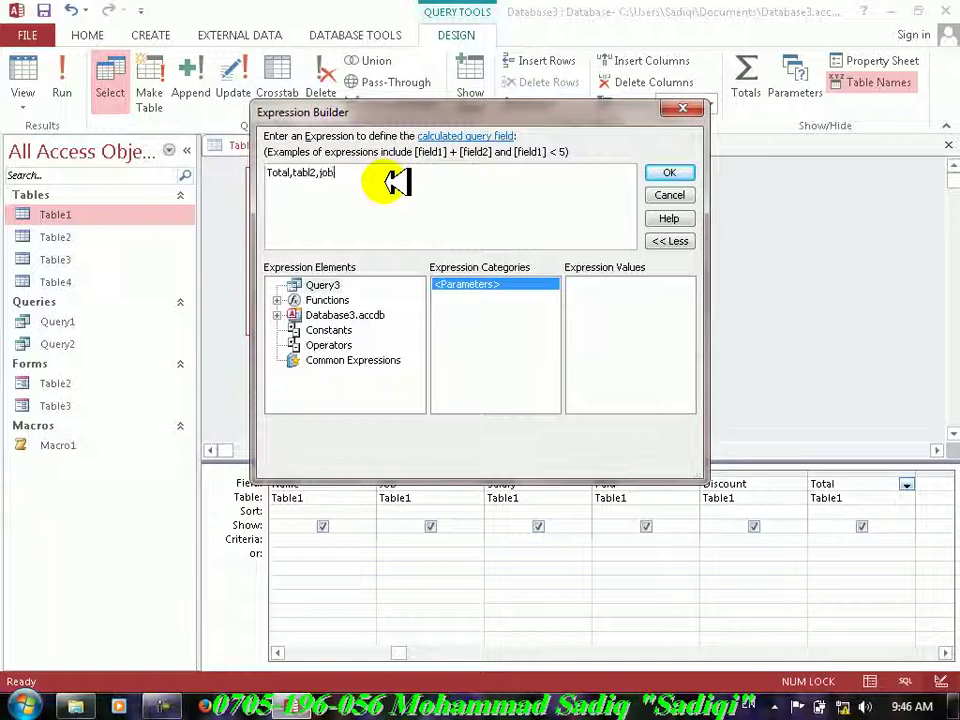
# - Complete the Total expression as "Total,tabl2,job,salary*paid-discount]", accept it, and try to run the query
pyautogui.write('salary*paid')
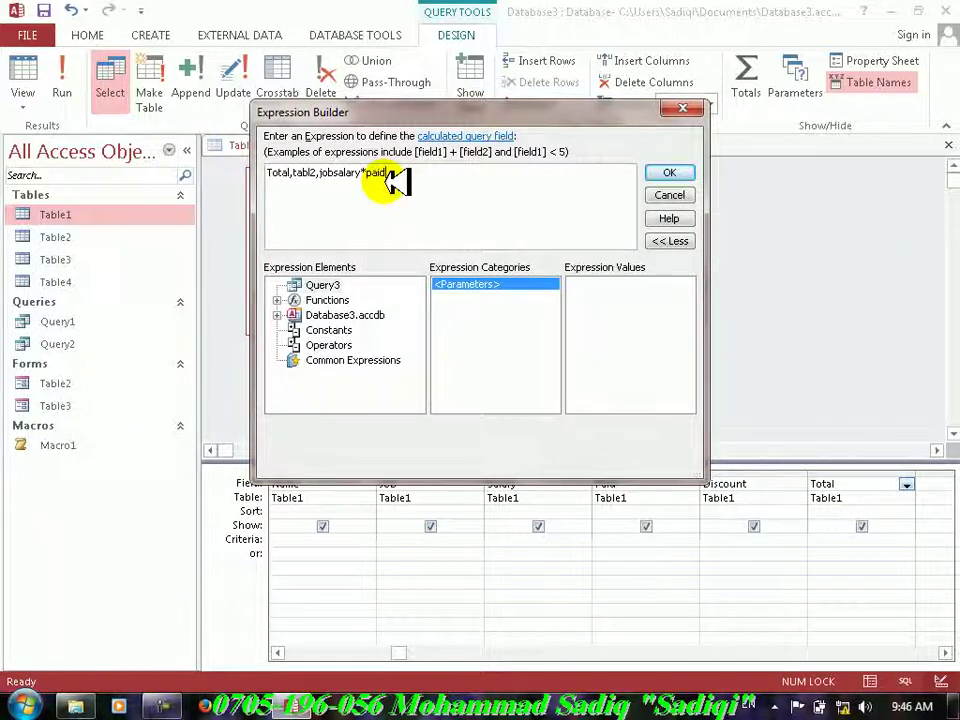
pyautogui.press('BackSpace')
pyautogui.press('BackSpace')
pyautogui.press('BackSpace')
pyautogui.press('BackSpace')
pyautogui.press('BackSpace')
pyautogui.press('BackSpace')
pyautogui.press('BackSpace')
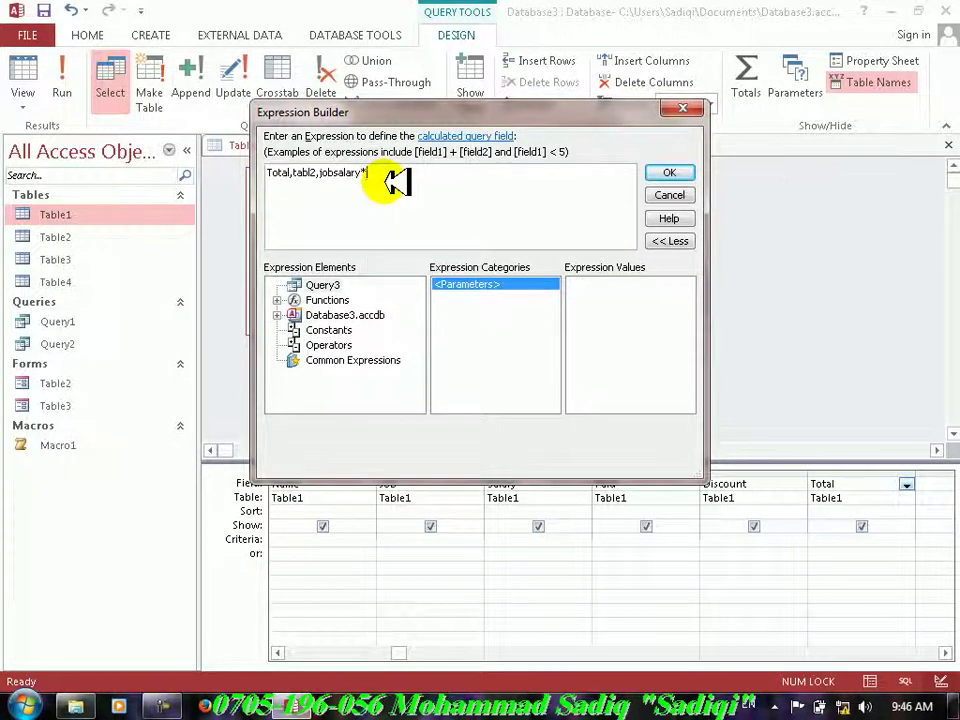
pyautogui.press('BackSpace')
pyautogui.press('BackSpace')
pyautogui.write(',salary*paid')
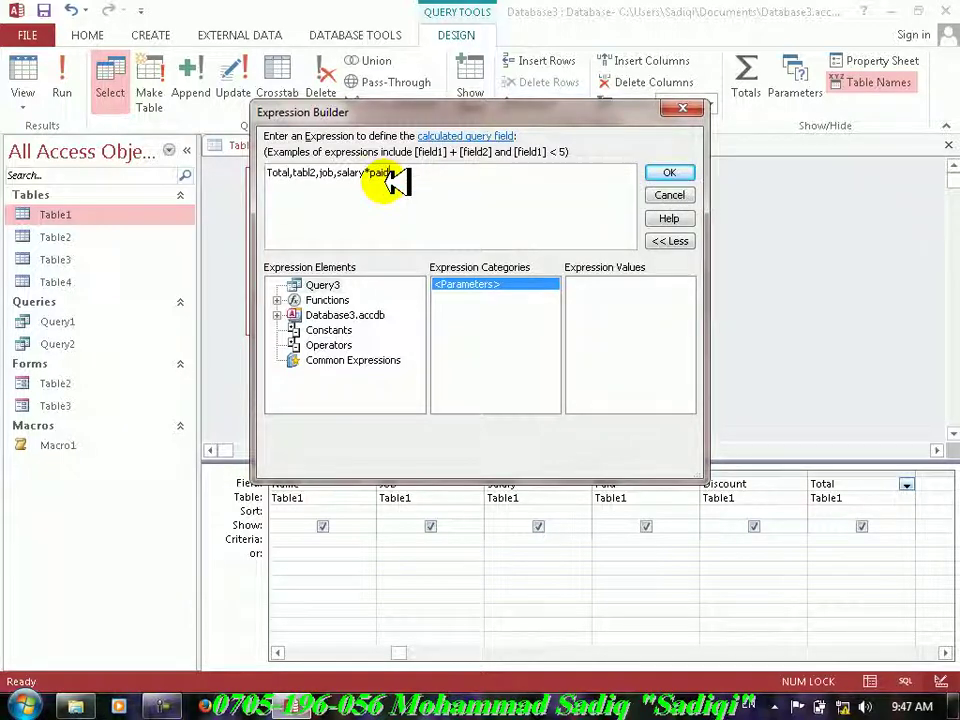
pyautogui.write('-discount')
pyautogui.click(668, 174)
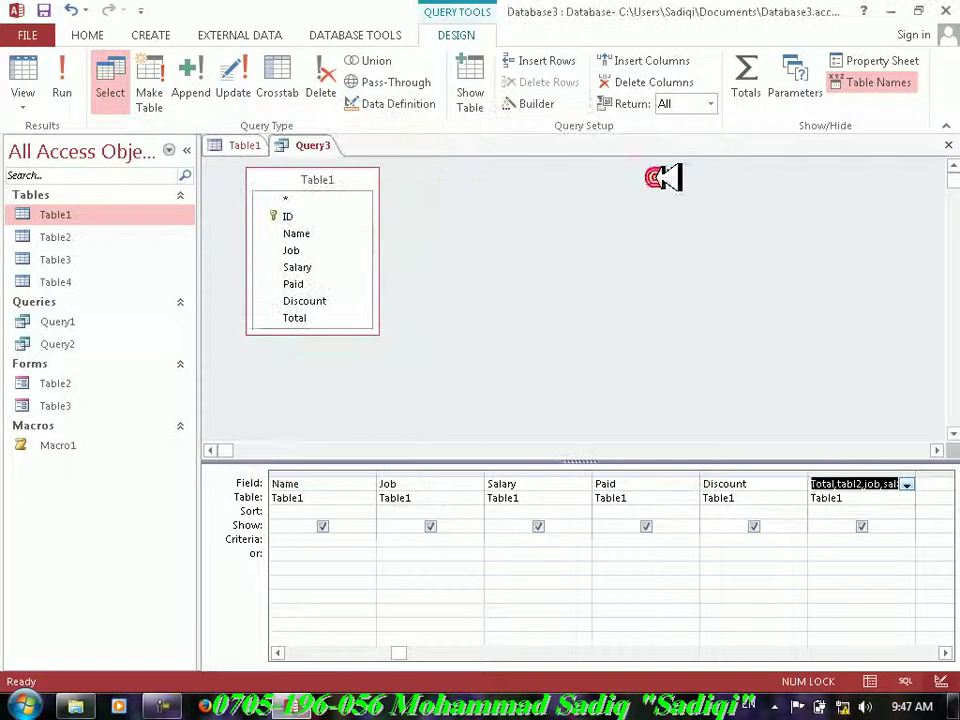
pyautogui.click(62, 80)
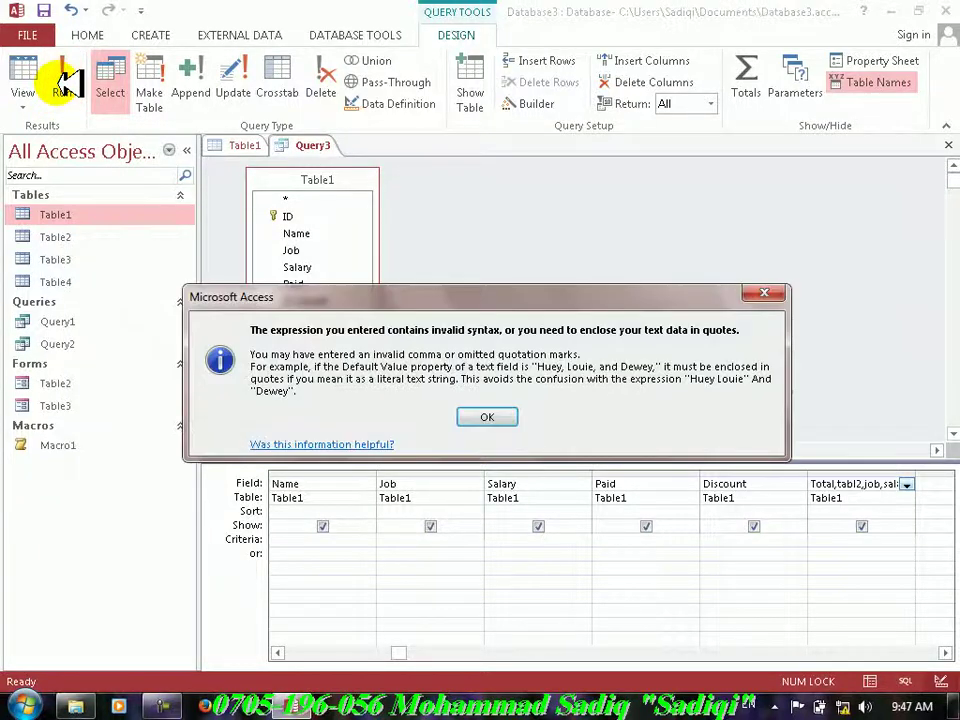
pyautogui.click(488, 420)
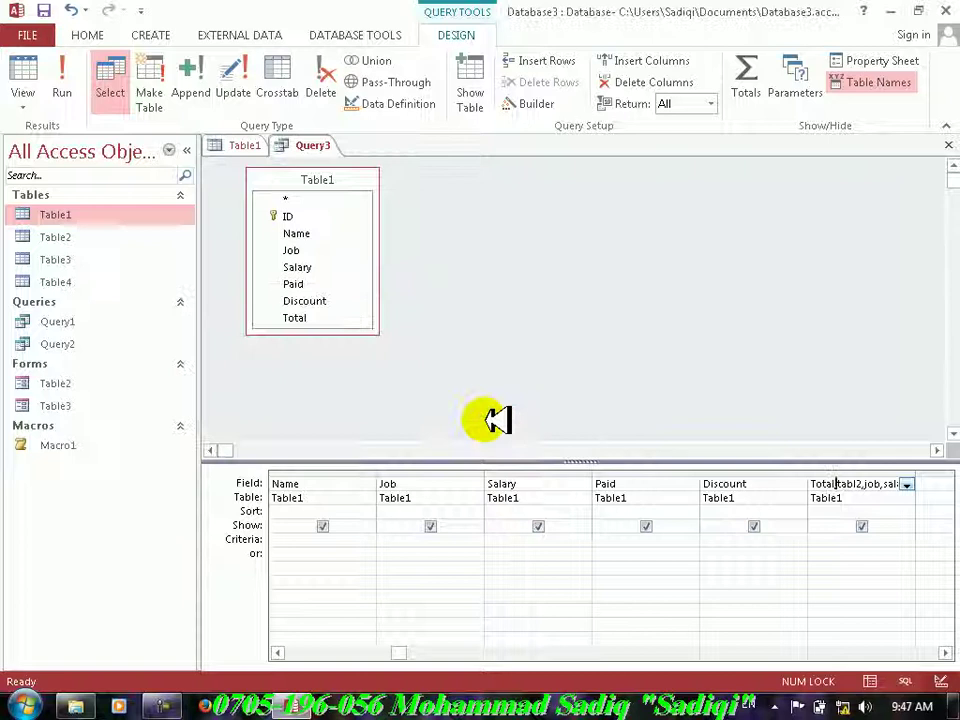
# - Insert an opening square bracket before "tabl2" in the Total expression and try to run the query again
pyautogui.rightClick(886, 489)
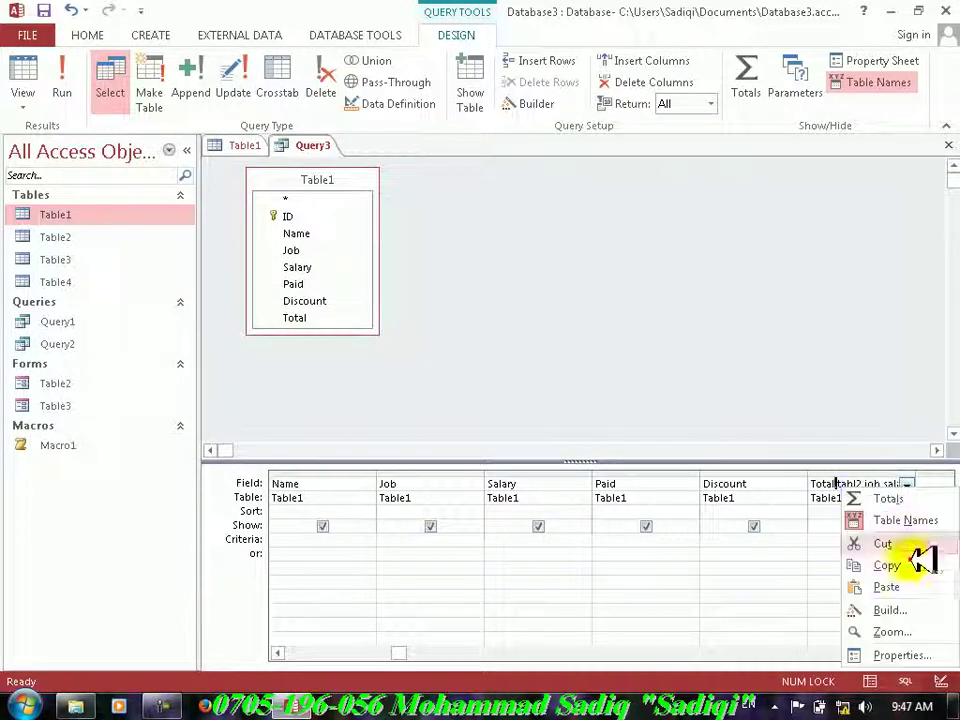
pyautogui.click(908, 609)
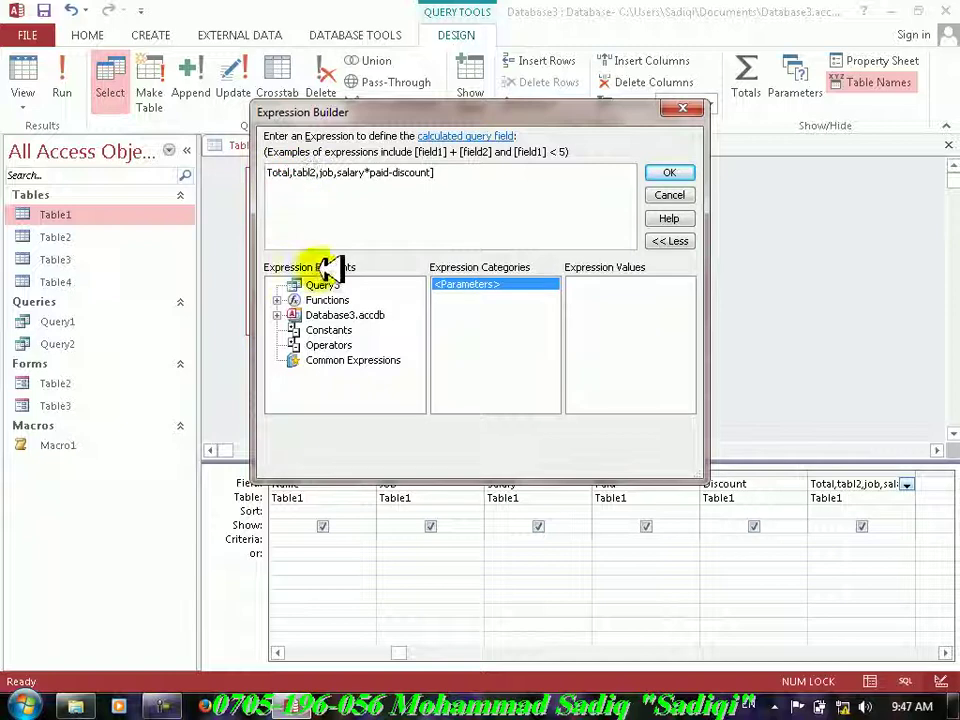
pyautogui.click(293, 175)
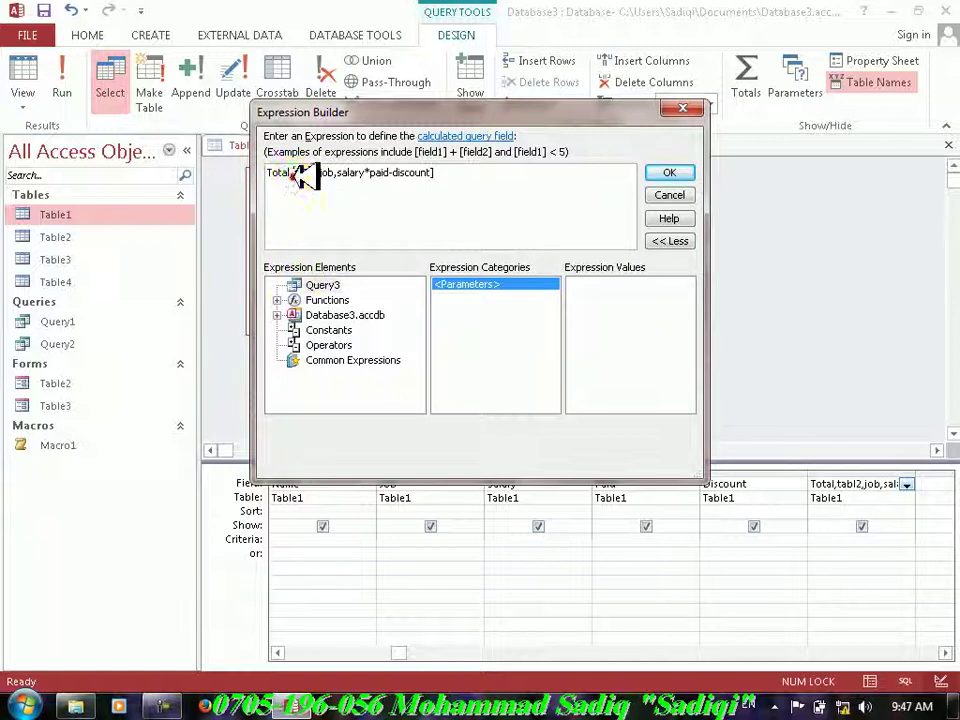
pyautogui.write('[')
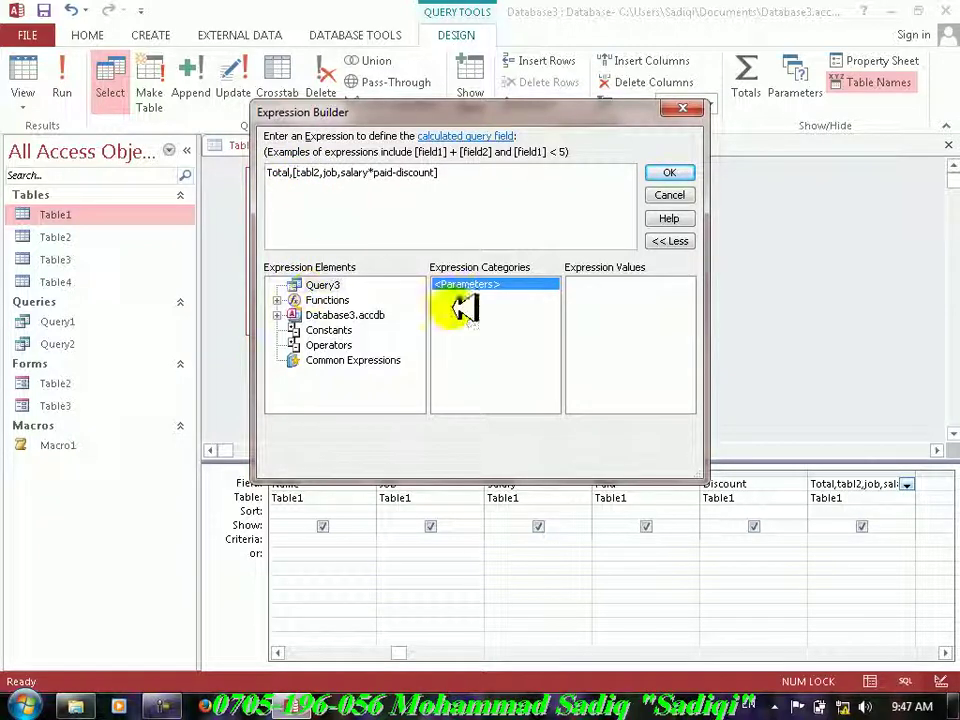
pyautogui.click(679, 173)
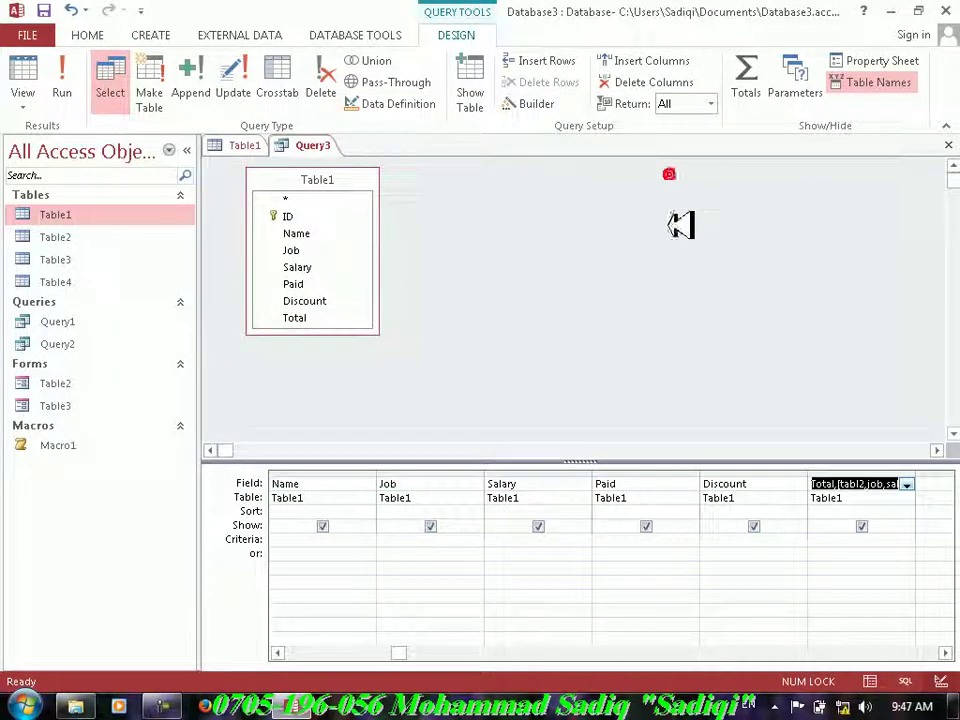
pyautogui.click(66, 84)
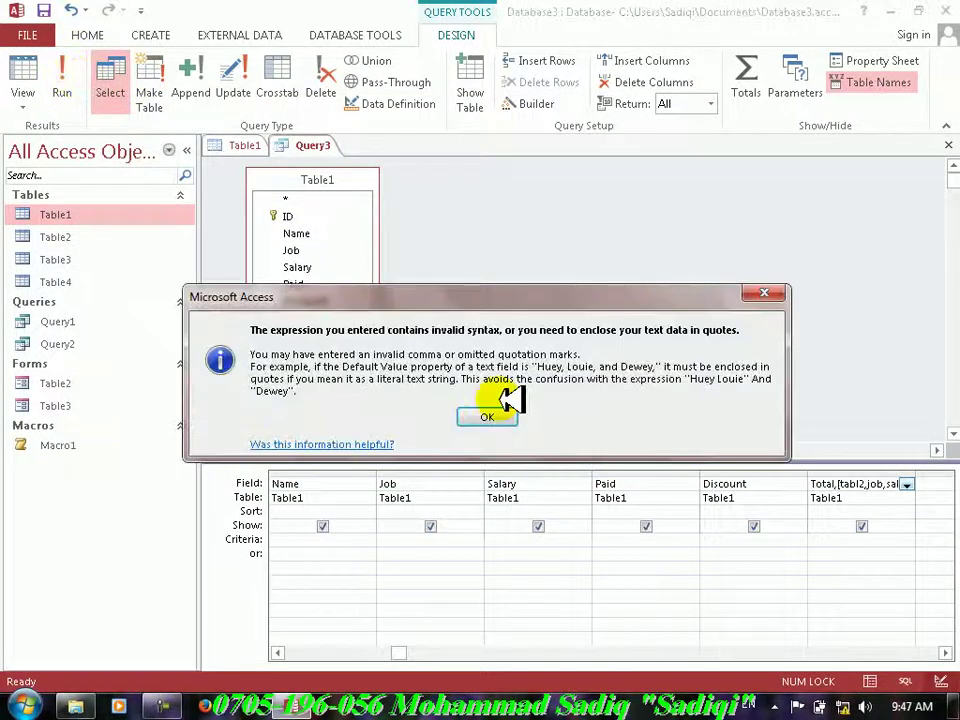
pyautogui.click(490, 413)
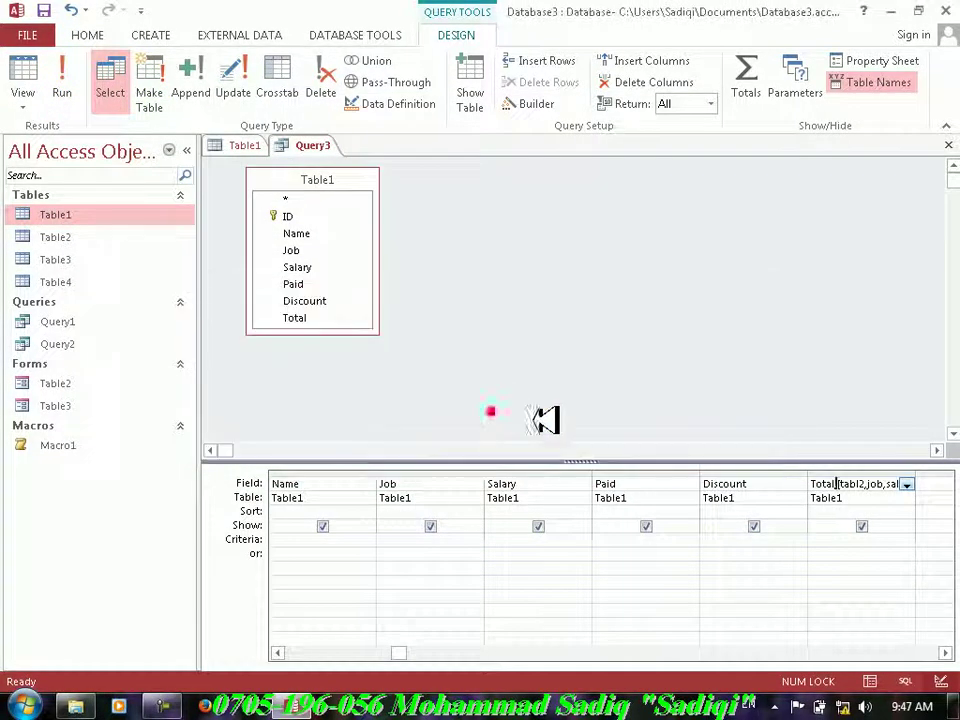
# - Replace the Total field's expression with "Total:(salary*paid)" and run the query
pyautogui.rightClick(879, 486)
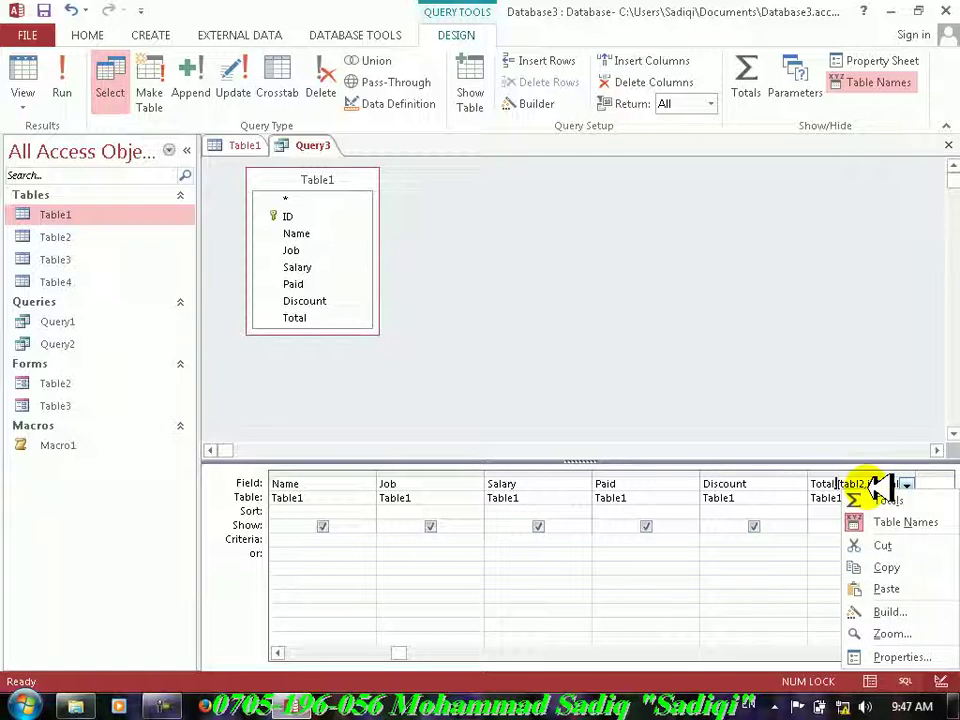
pyautogui.click(890, 612)
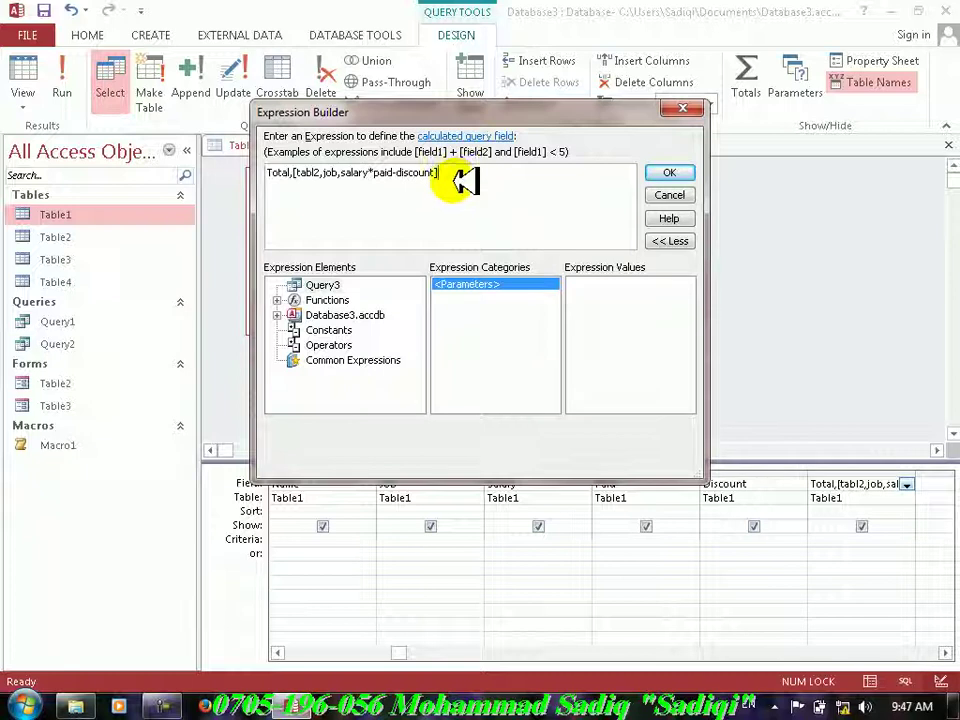
pyautogui.moveTo(446, 178); pyautogui.dragTo(298, 176)
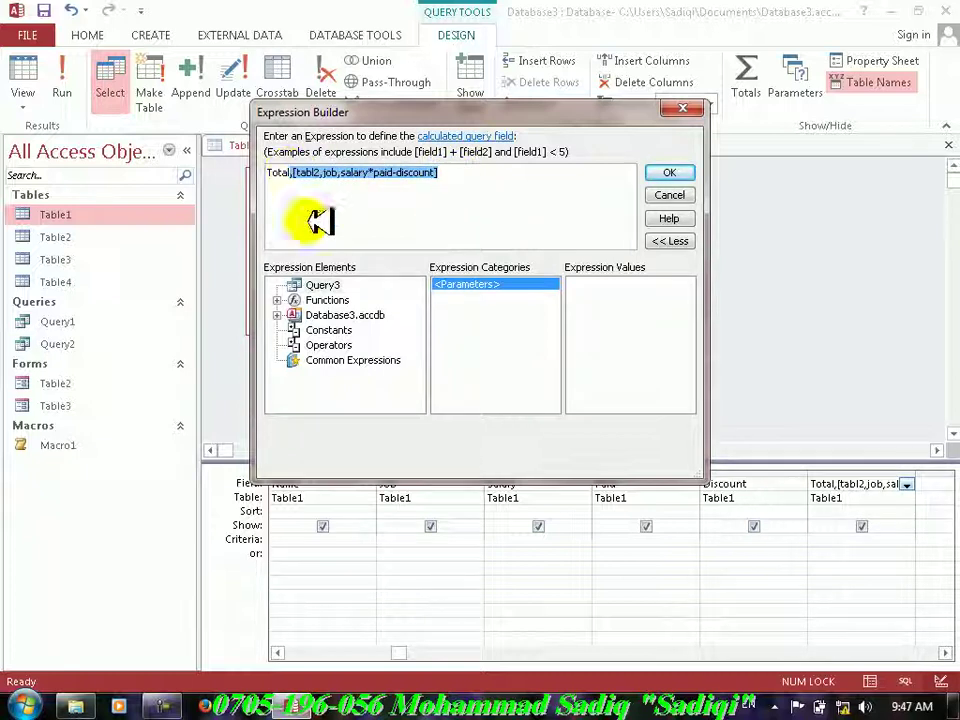
pyautogui.press('Delete')
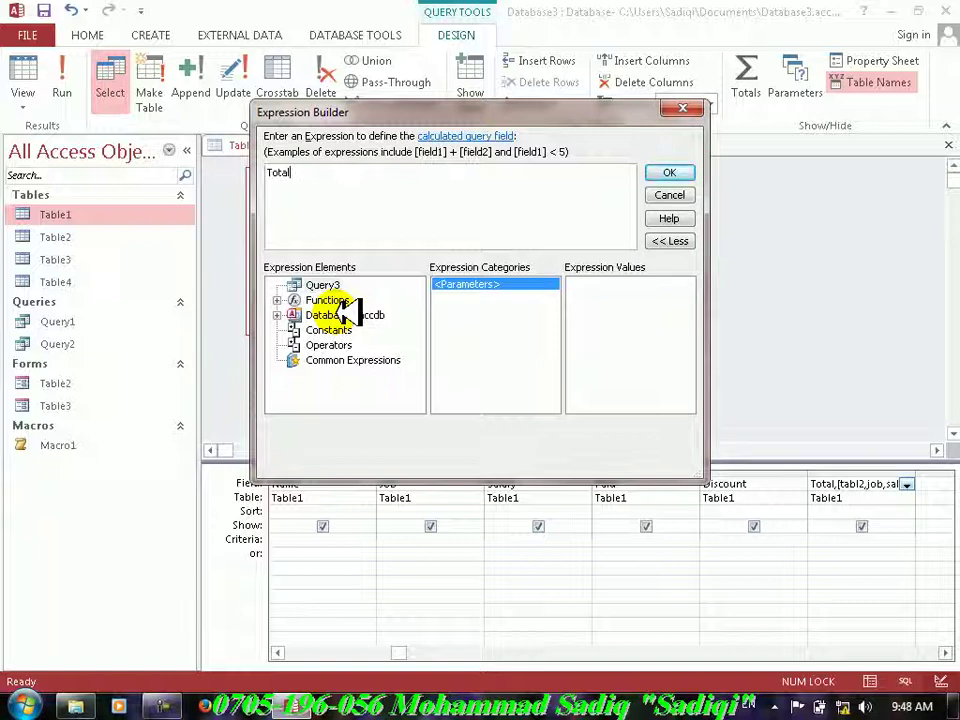
pyautogui.write(':(salary')
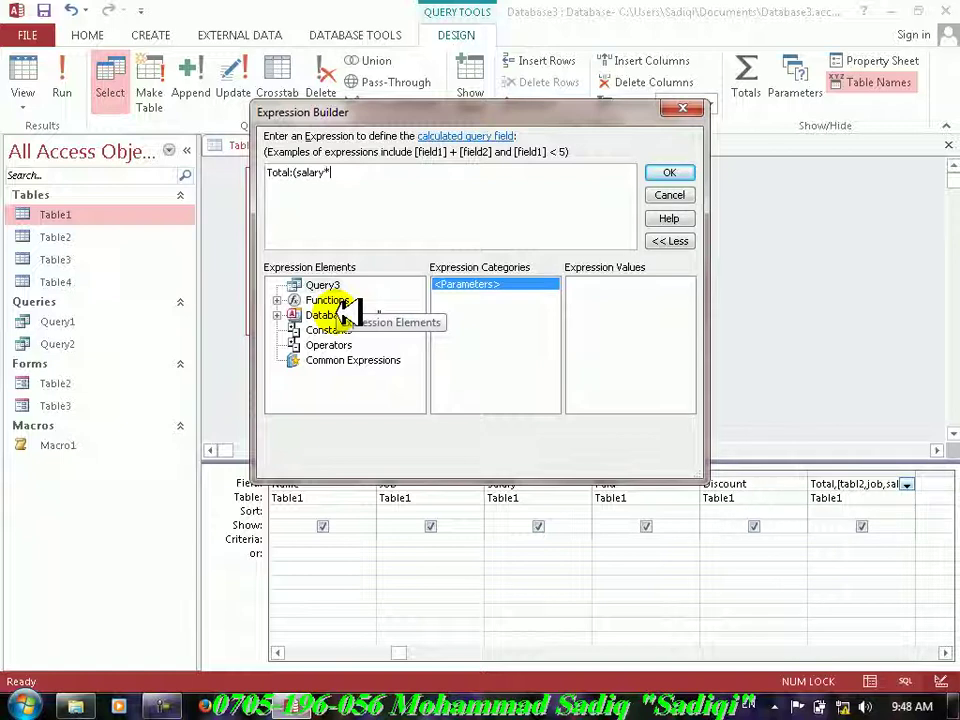
pyautogui.write('*paid')
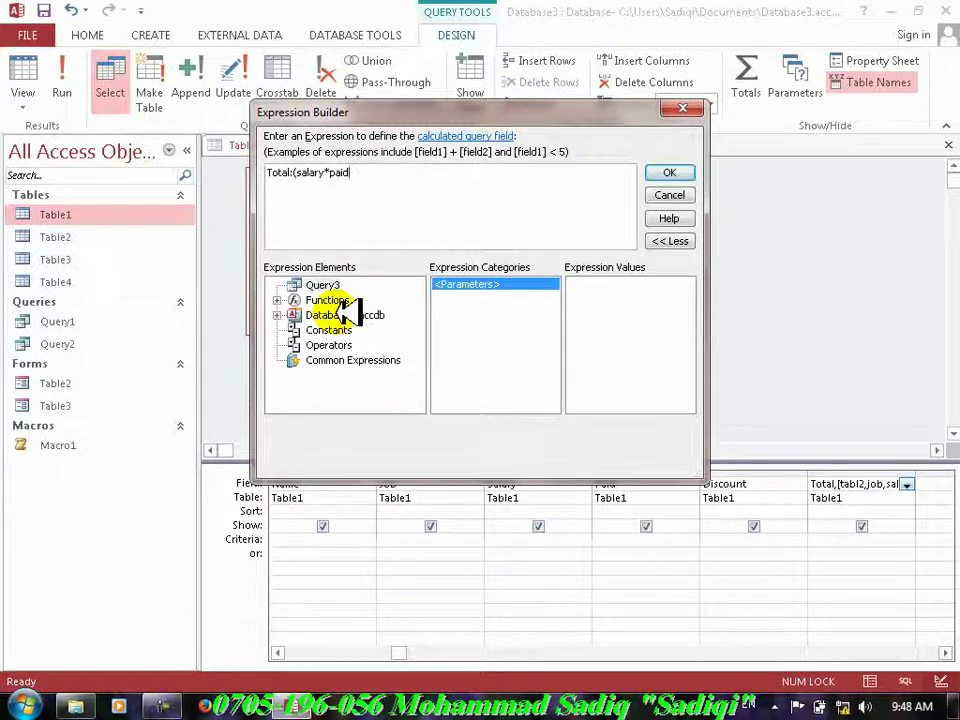
pyautogui.write(')')
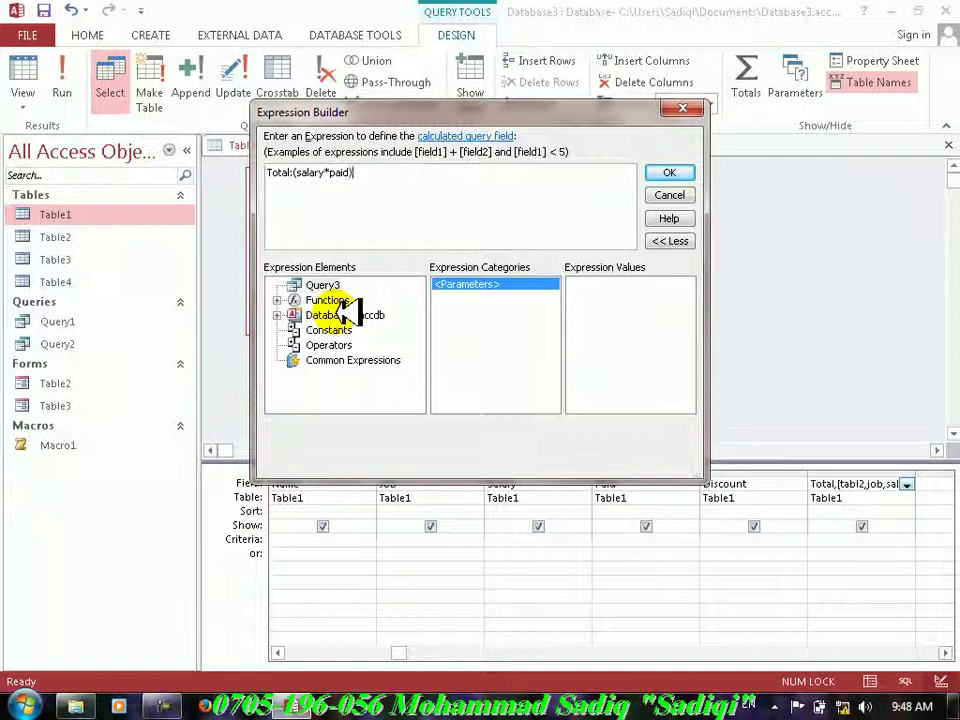
pyautogui.click(672, 174)
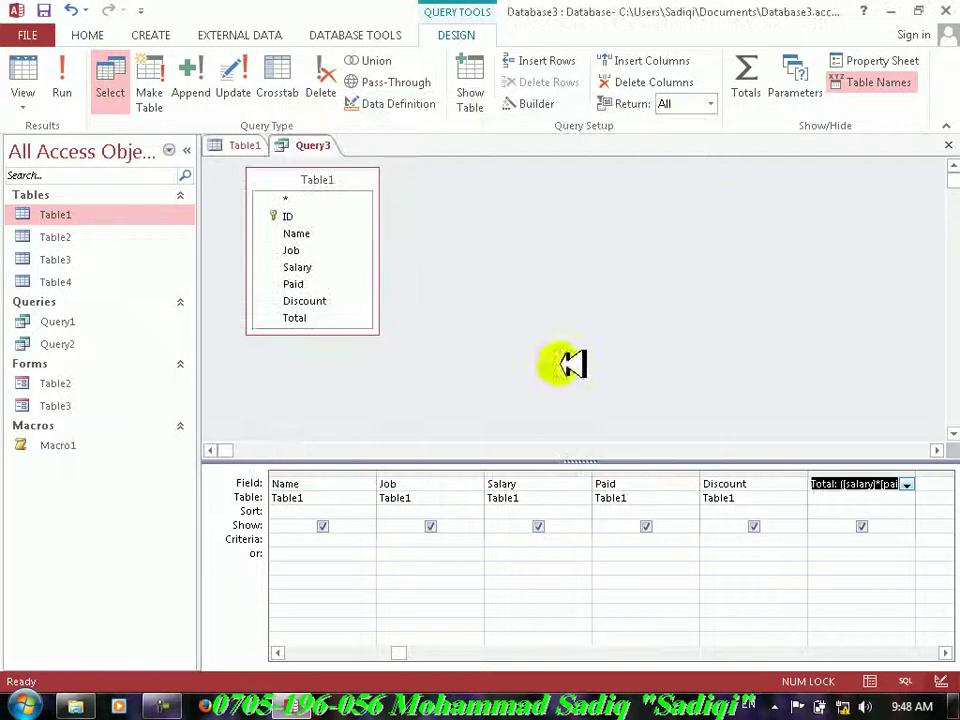
pyautogui.click(64, 86)
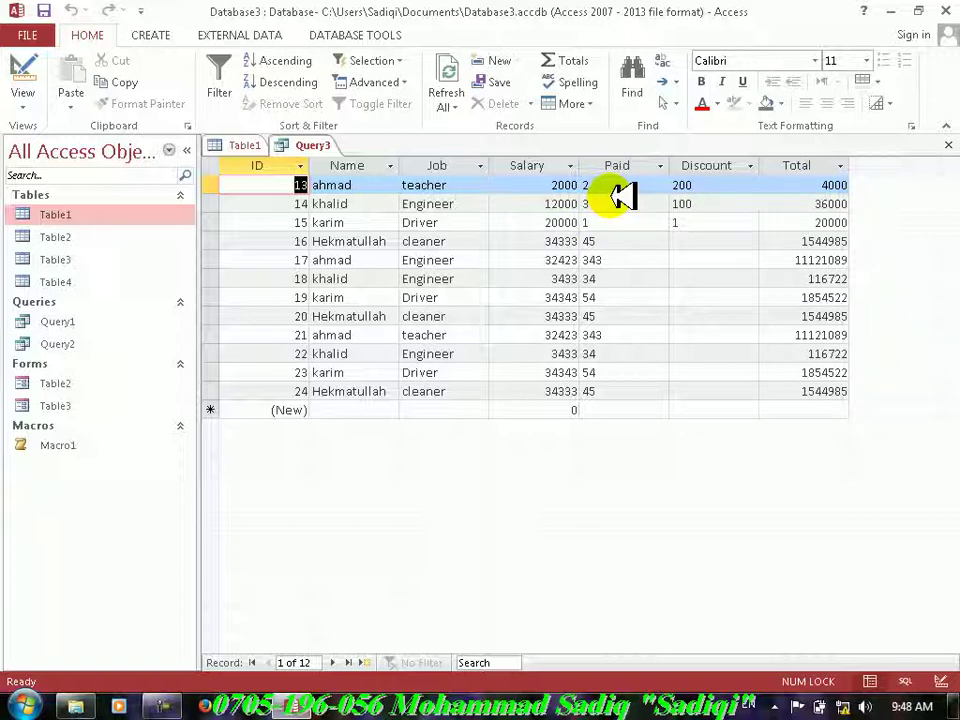
# - Return to the query design and delete the salary and paid formula, leaving only "Total:" in the field
pyautogui.click(30, 71)
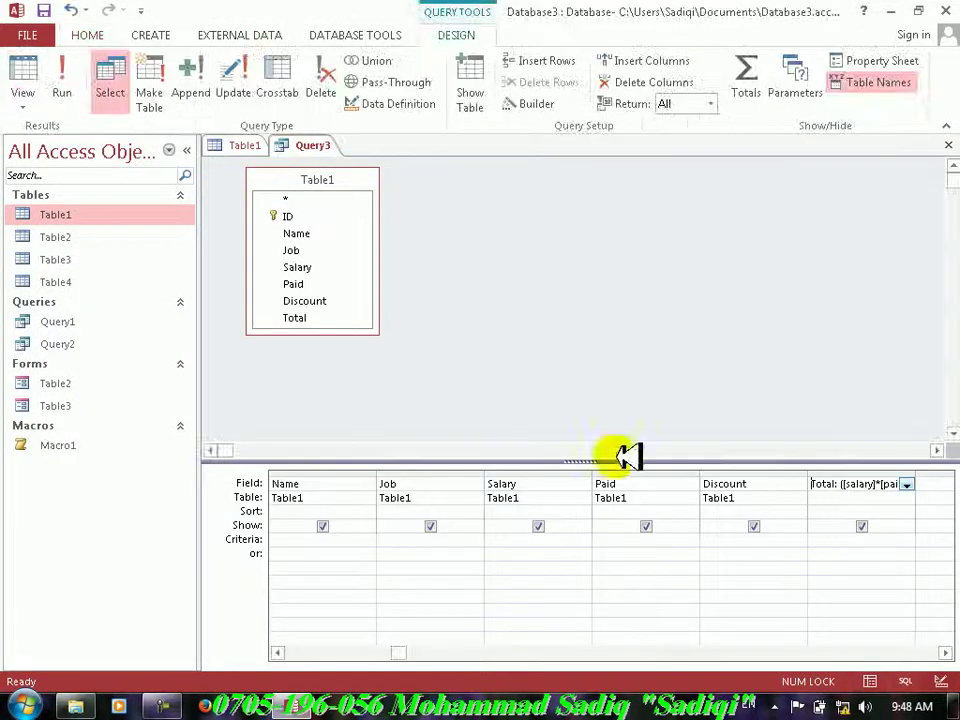
pyautogui.rightClick(866, 484)
pyautogui.click(866, 607)
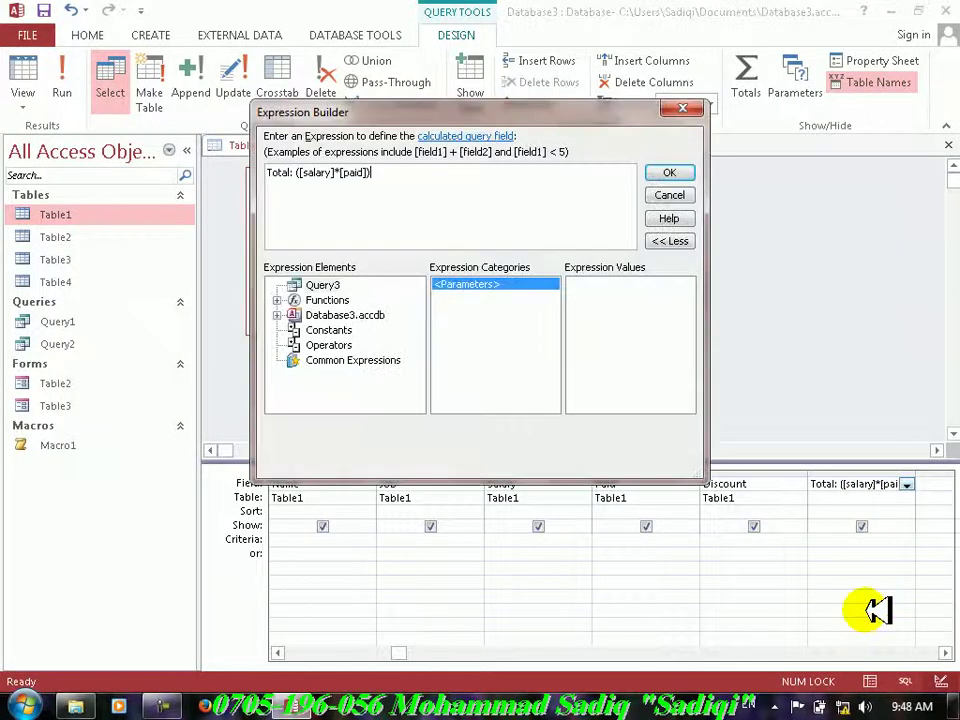
pyautogui.moveTo(370, 172); pyautogui.dragTo(296, 172)
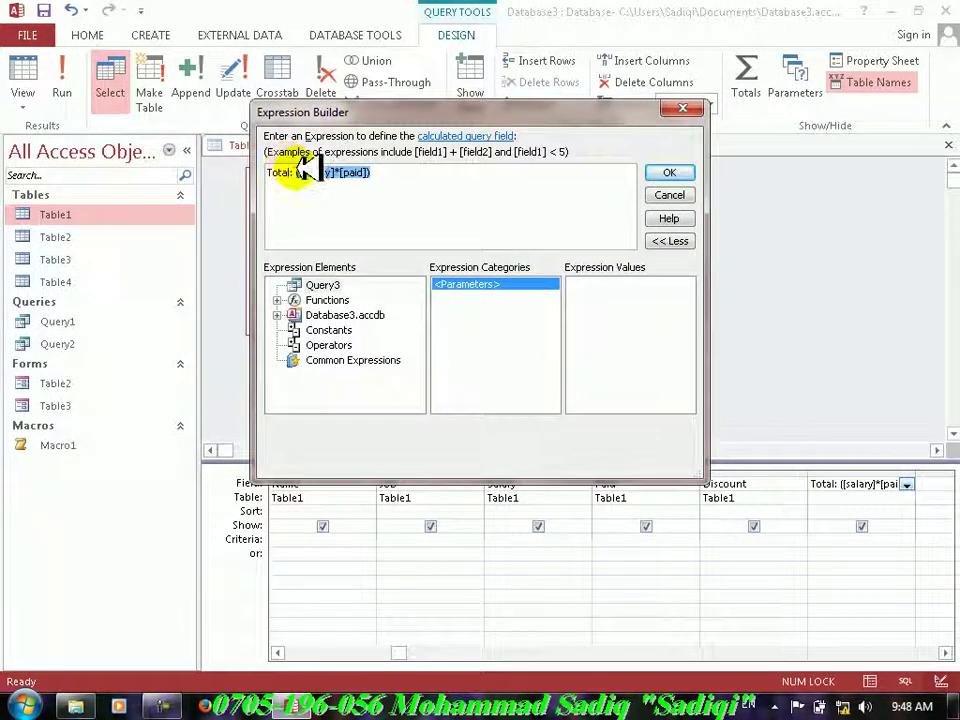
pyautogui.press('Delete')
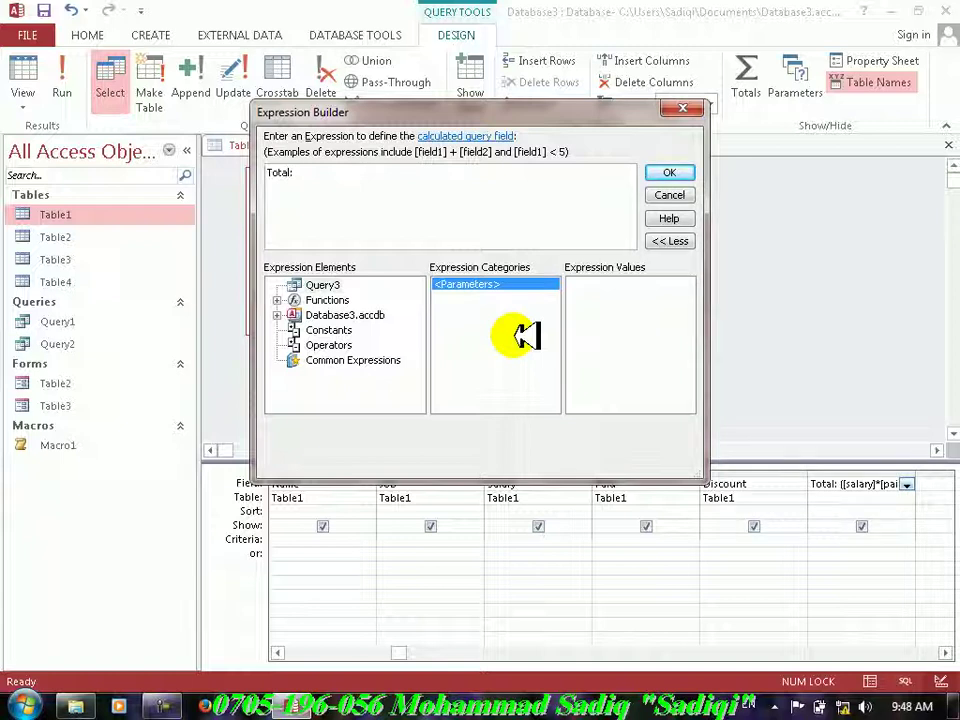
pyautogui.press('Return')
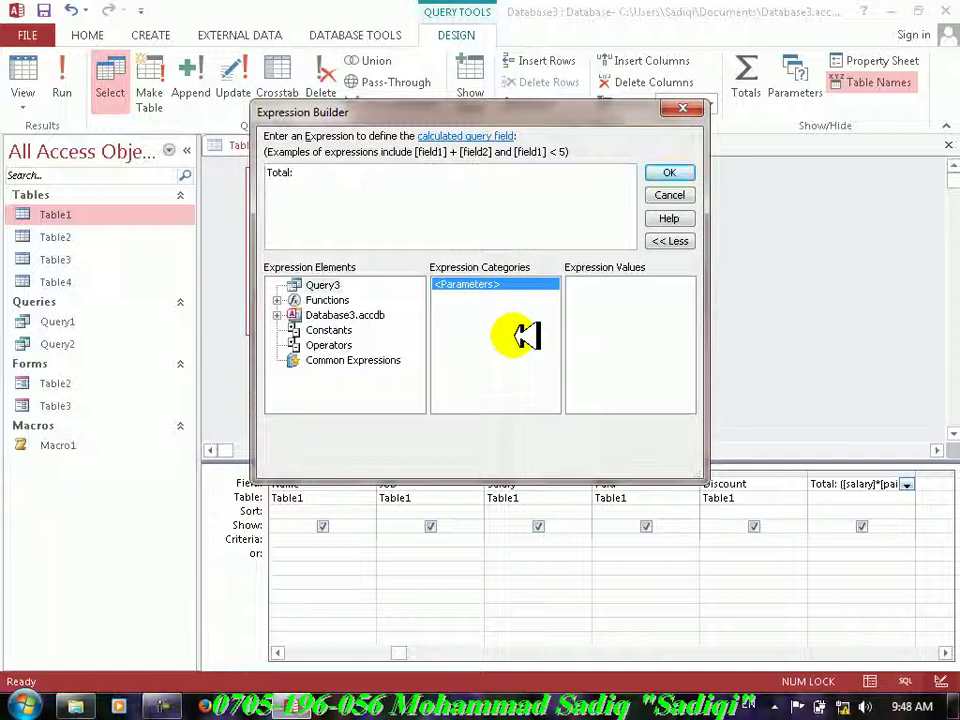
pyautogui.click(682, 173)
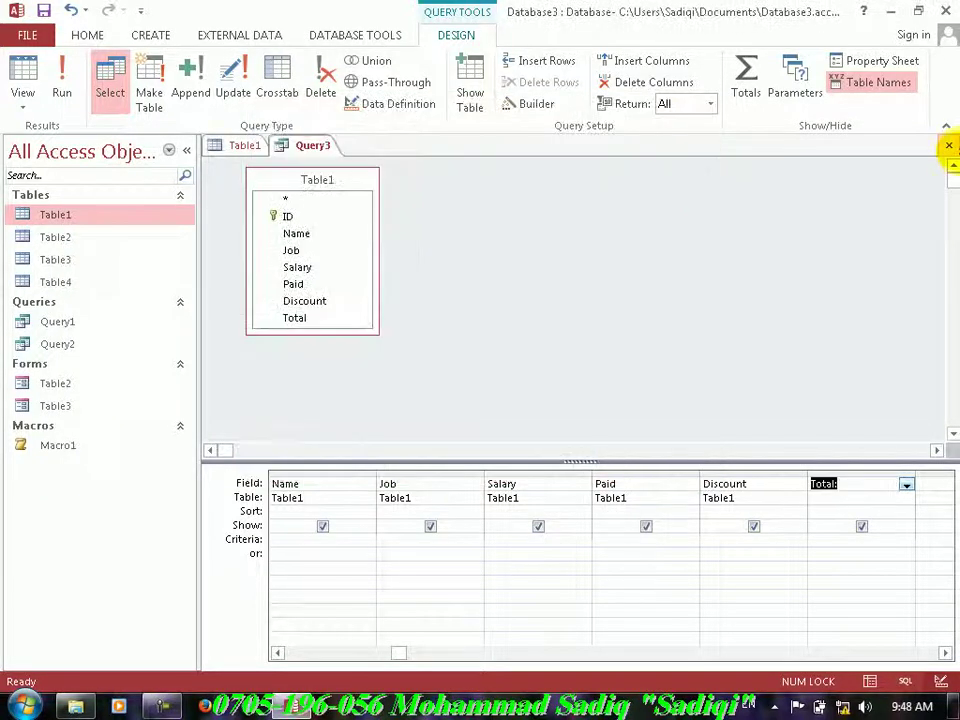
# - Close Query3 without saving its changes, and close Table1
pyautogui.click(948, 146)
pyautogui.click(486, 405)
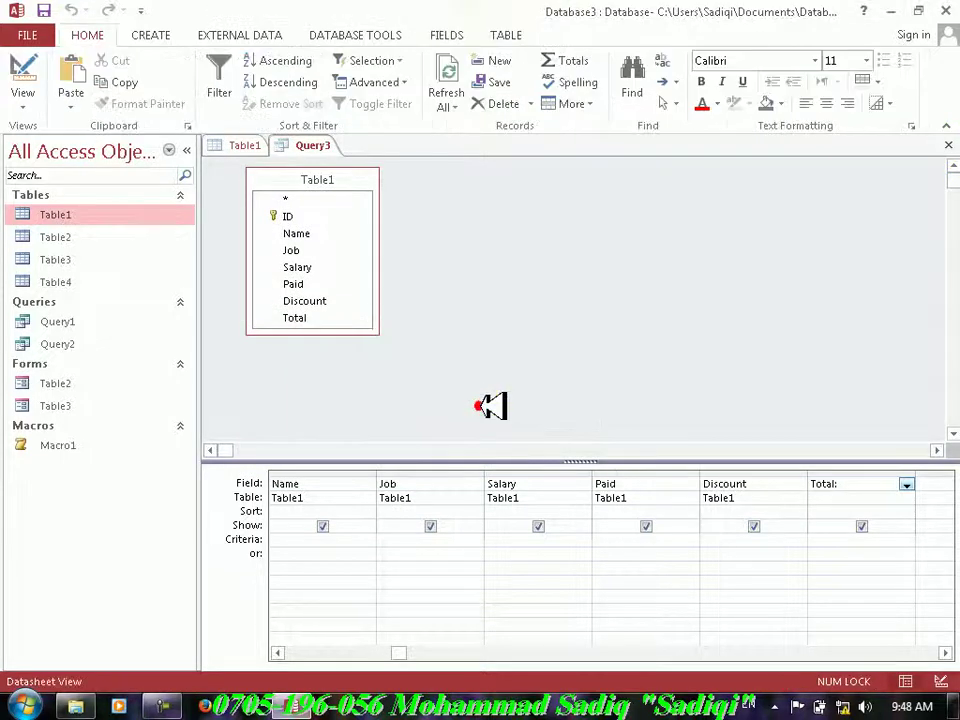
pyautogui.click(948, 146)
# - Create a new table and switch it to Design View, saving it under the name "Addmision"
pyautogui.click(150, 35)
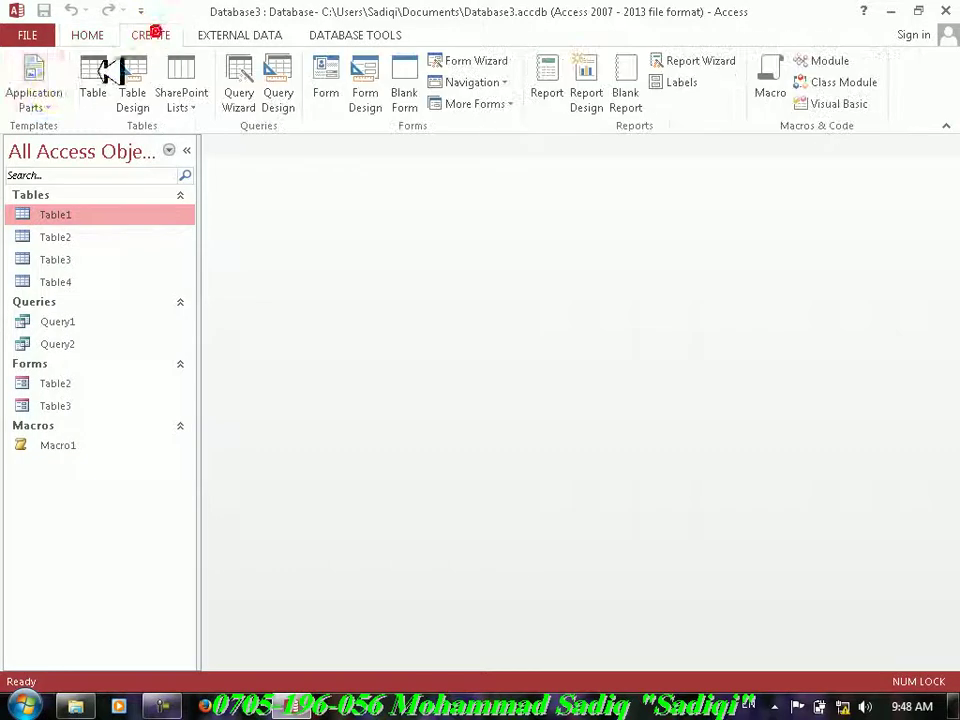
pyautogui.click(103, 72)
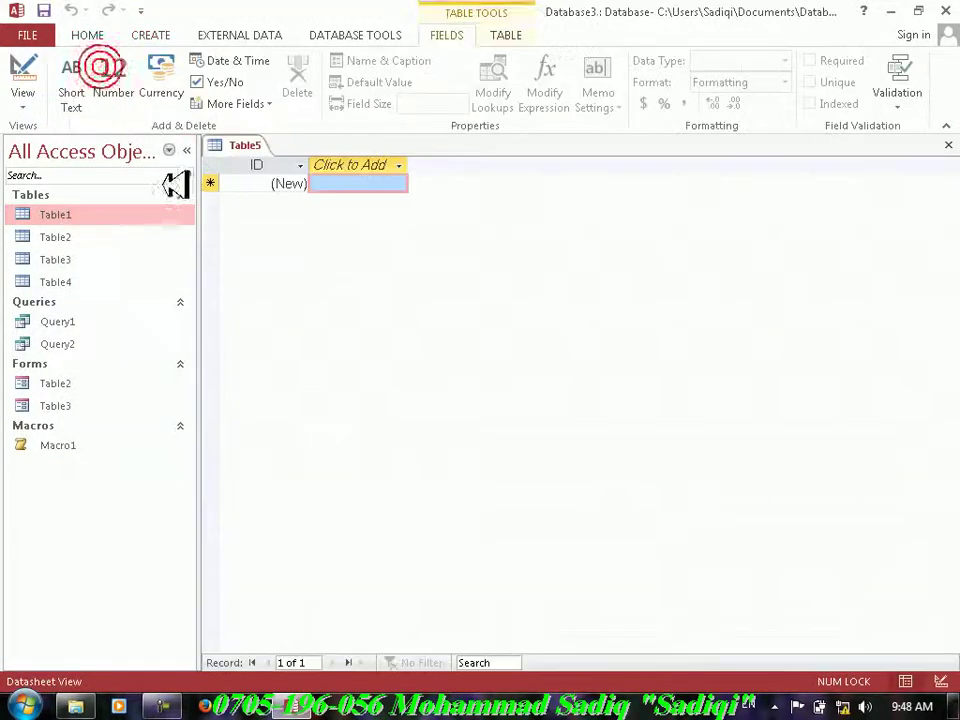
pyautogui.click(22, 70)
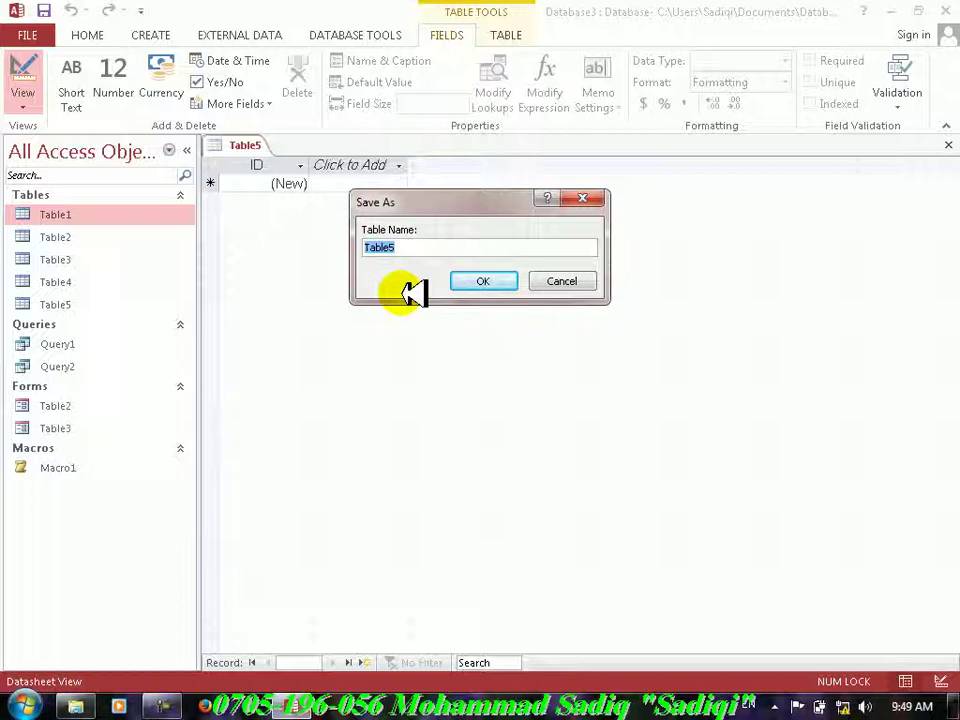
pyautogui.write('Administr')
pyautogui.press('BackSpace')
pyautogui.press('BackSpace')
pyautogui.press('BackSpace')
pyautogui.press('BackSpace')
pyautogui.press('BackSpace')
pyautogui.write('dm')
pyautogui.press('BackSpace')
pyautogui.press('BackSpace')
pyautogui.press('BackSpace')
pyautogui.press('BackSpace')
pyautogui.write('dmision')
pyautogui.press('Return')
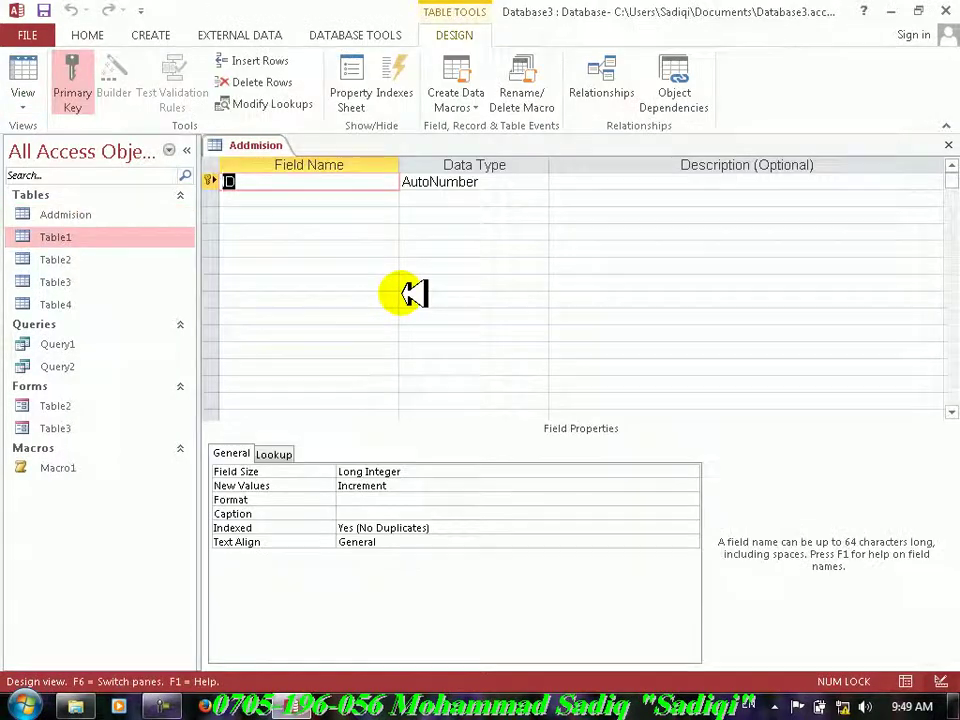
# - Add a Short Text field called Name on the row below ID
pyautogui.press('Tab')
pyautogui.press('Tab')
pyautogui.press('Tab')
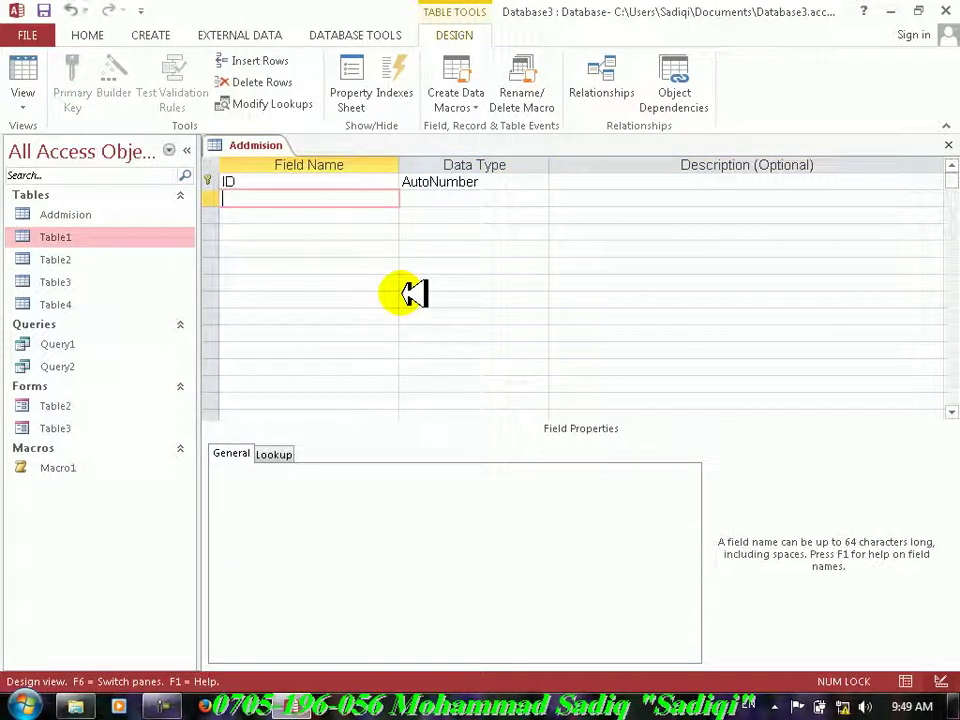
pyautogui.write('Age')
pyautogui.press('Tab')
pyautogui.hotkey('shift', 'Tab')
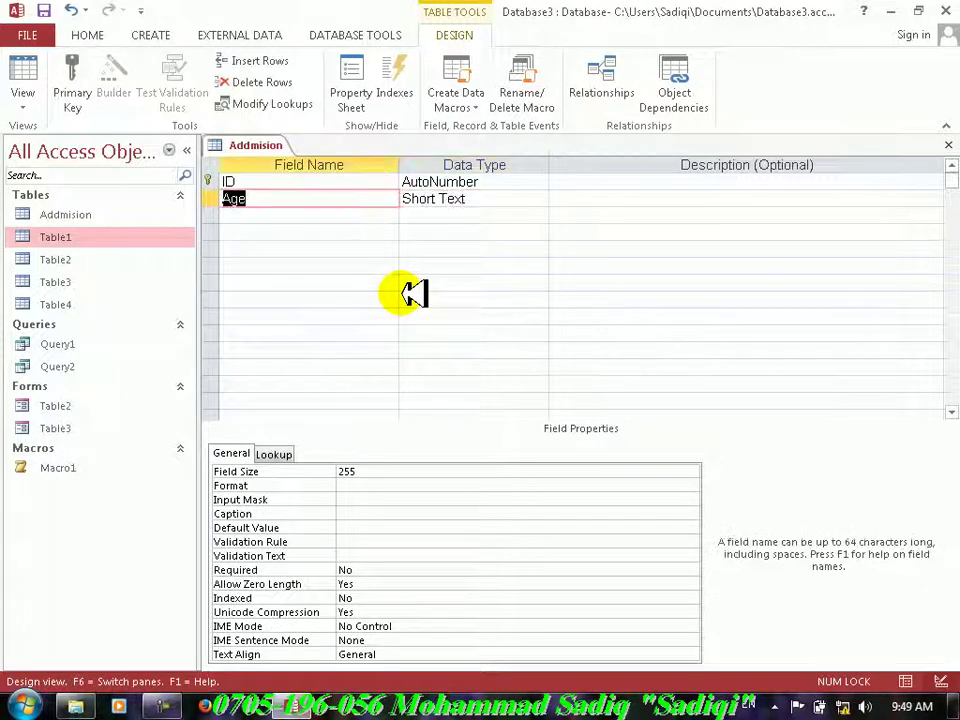
pyautogui.write('Name')
pyautogui.press('Tab')
pyautogui.press('Escape')
pyautogui.press('Tab')
pyautogui.press('Return')
pyautogui.press('Tab')
pyautogui.press('Tab')
# - Add a Short Text field called F/name below the Name field
pyautogui.write('F/a')
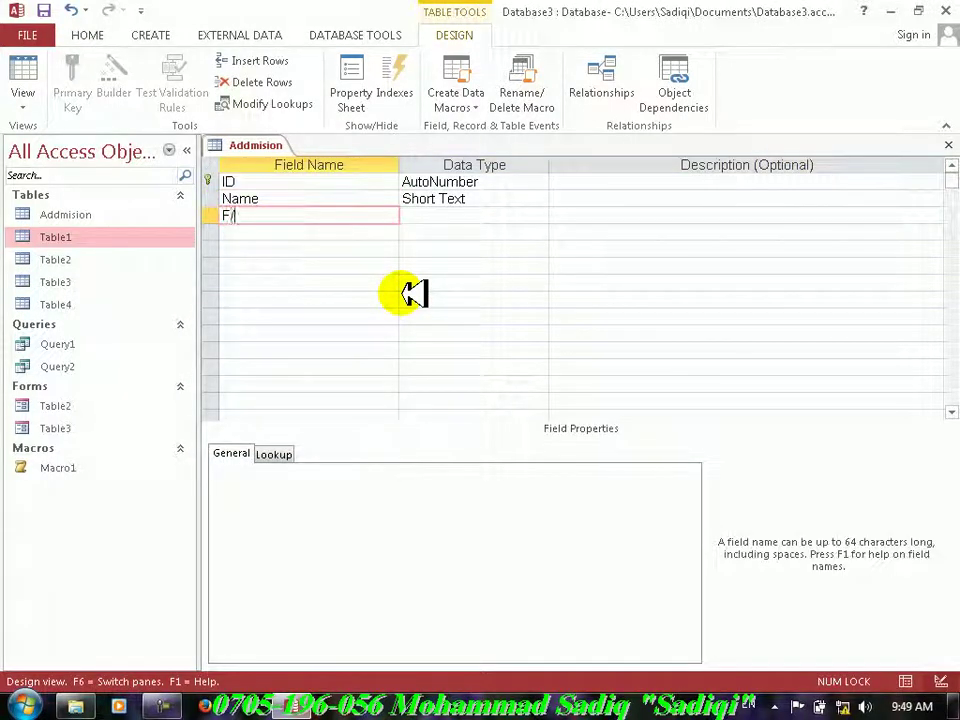
pyautogui.press('BackSpace')
pyautogui.write('name')
pyautogui.press('Tab')
pyautogui.press('Tab')
pyautogui.press('Tab')
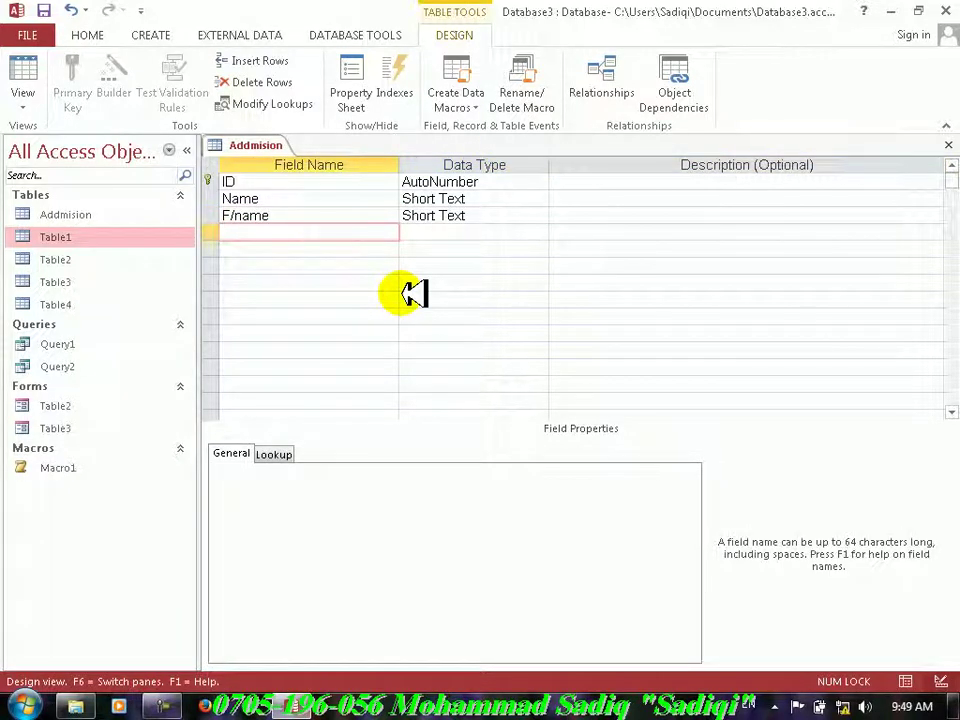
# - Add an Age field below F/name and set its data type to Number
pyautogui.write('Age')
pyautogui.press('Tab')
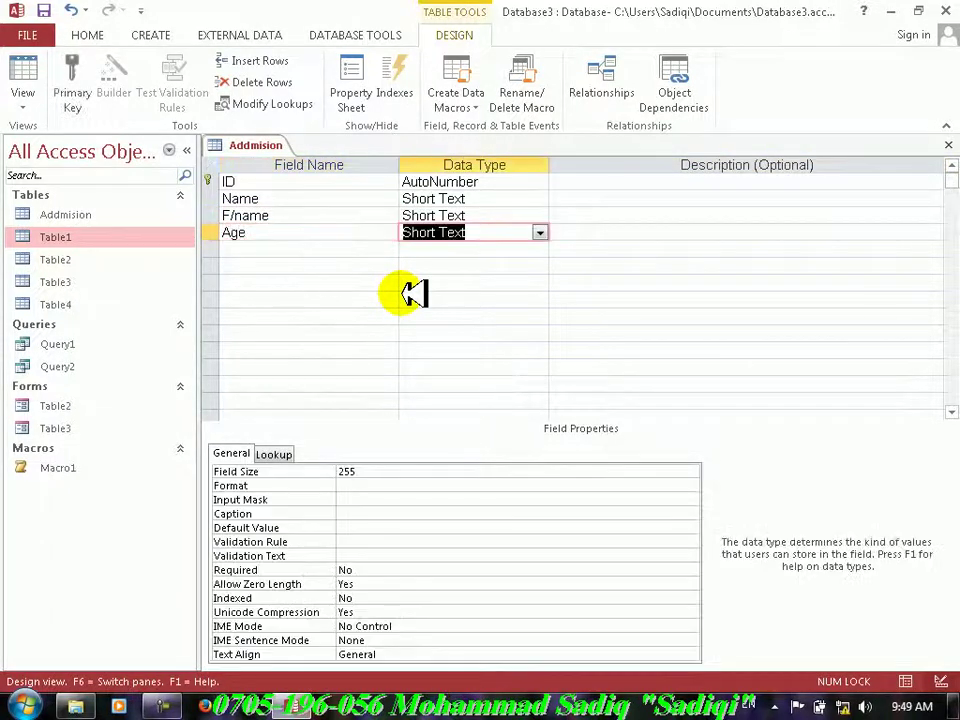
pyautogui.write('n')
pyautogui.press('Tab')
pyautogui.press('Tab')
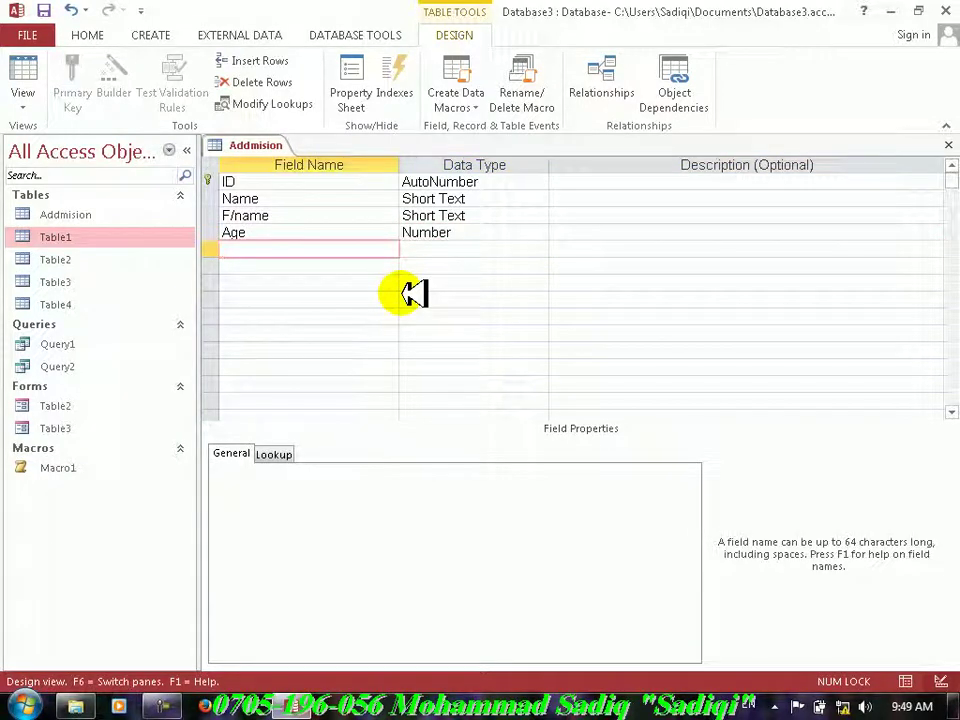
# - Add a Duration field below Age and set its data type to Date/Time
pyautogui.write('Duration')
pyautogui.press('Tab')
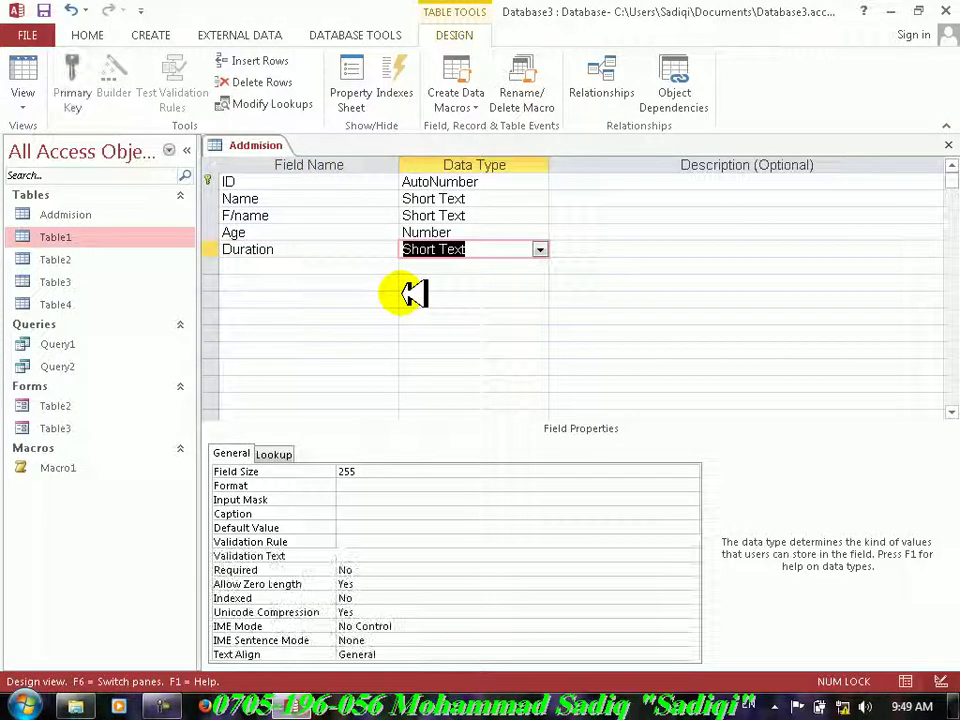
pyautogui.write('d')
pyautogui.press('Tab')
pyautogui.press('Tab')
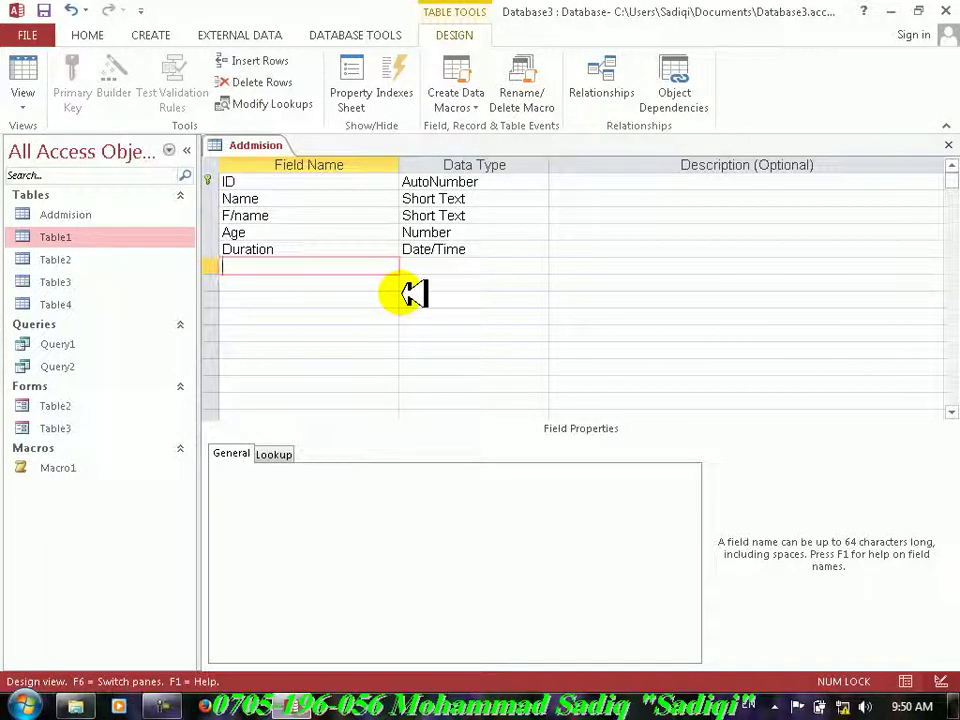
# - Rename the Duration field to Start Date
pyautogui.press('Up')
pyautogui.write('Da')
pyautogui.press('BackSpace')
pyautogui.press('BackSpace')
pyautogui.write('Start Date')
pyautogui.press('Tab')
pyautogui.press('Tab')
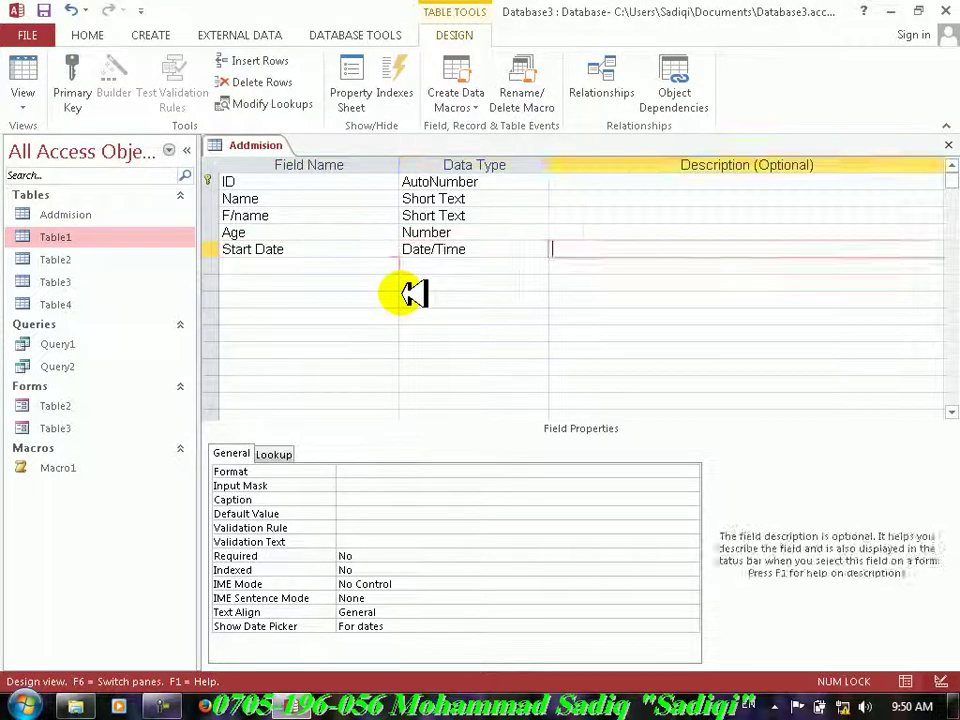
pyautogui.press('Tab')
# - Add an End Date field below Start Date and set its data type to Date/Time
pyautogui.write('Eng')
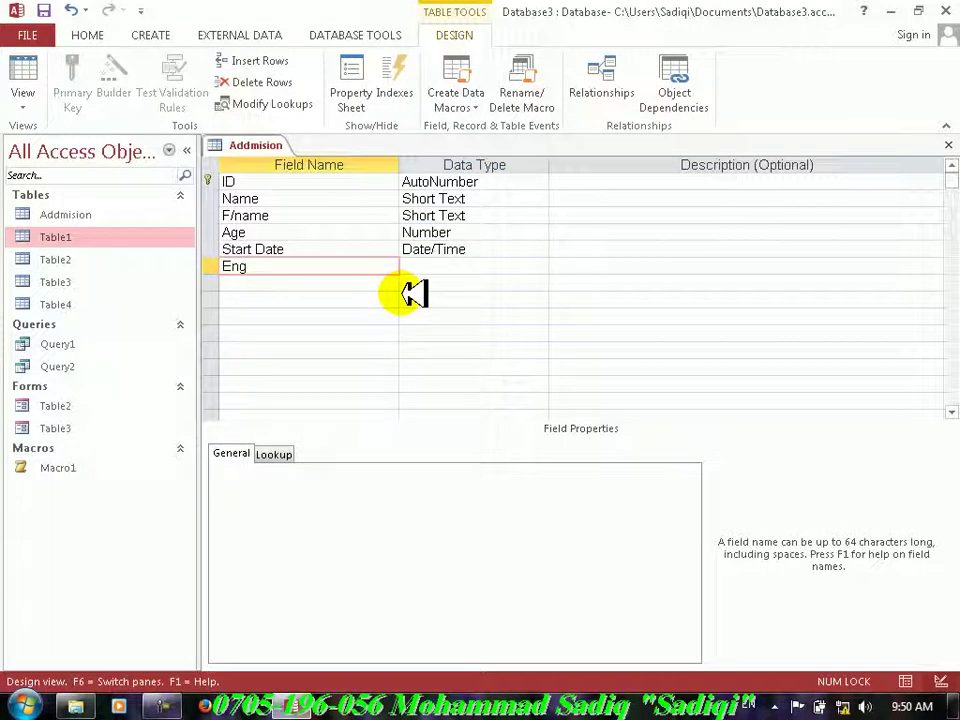
pyautogui.press('BackSpace')
pyautogui.write('d Date')
pyautogui.press('Tab')
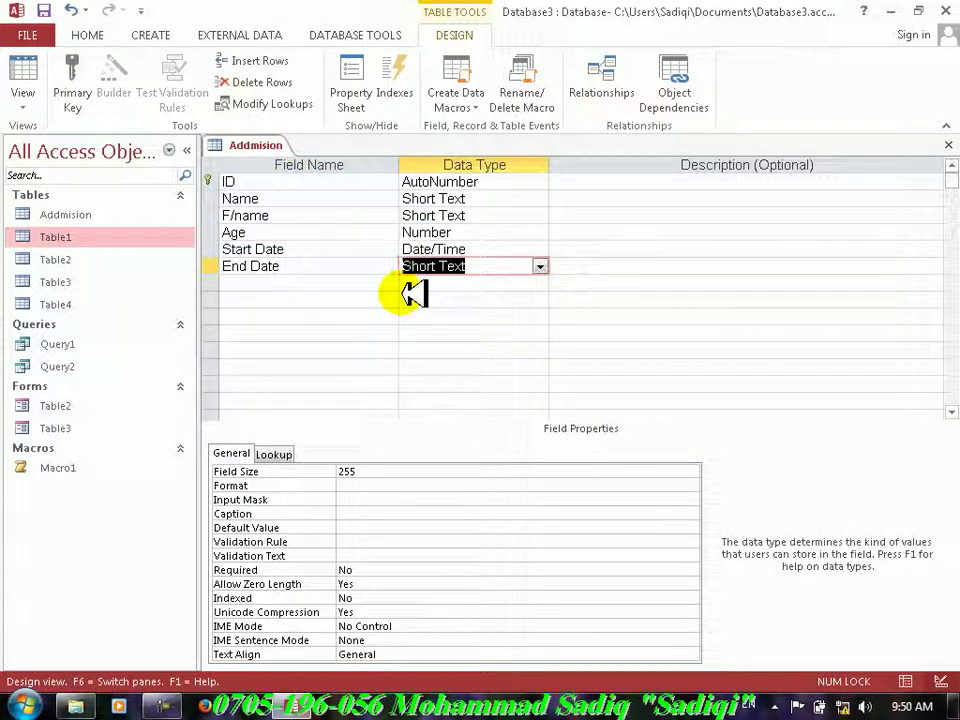
pyautogui.write('date/Time')
pyautogui.press('Tab')
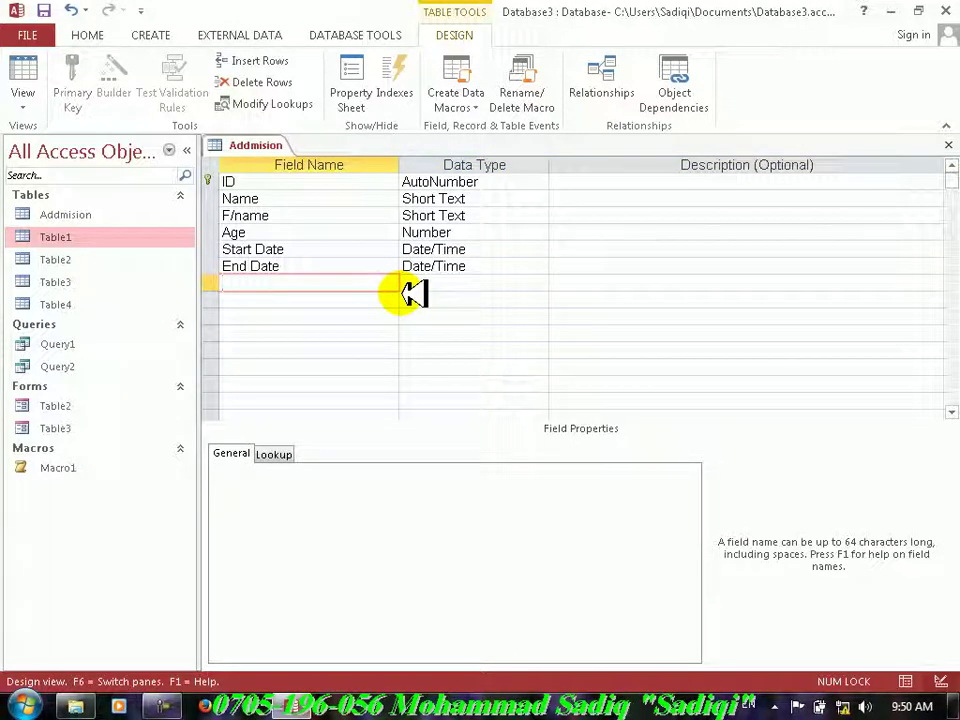
# - Add a Short Text field called program below End Date
pyautogui.write('program')
pyautogui.press('Tab')
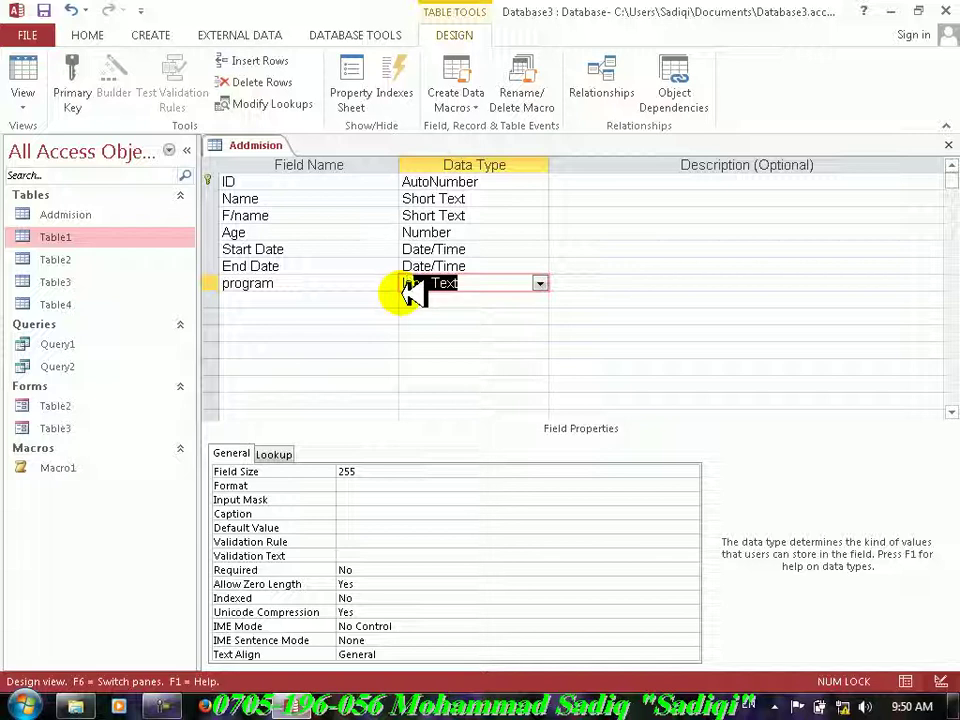
pyautogui.write('l')
pyautogui.press('Return')
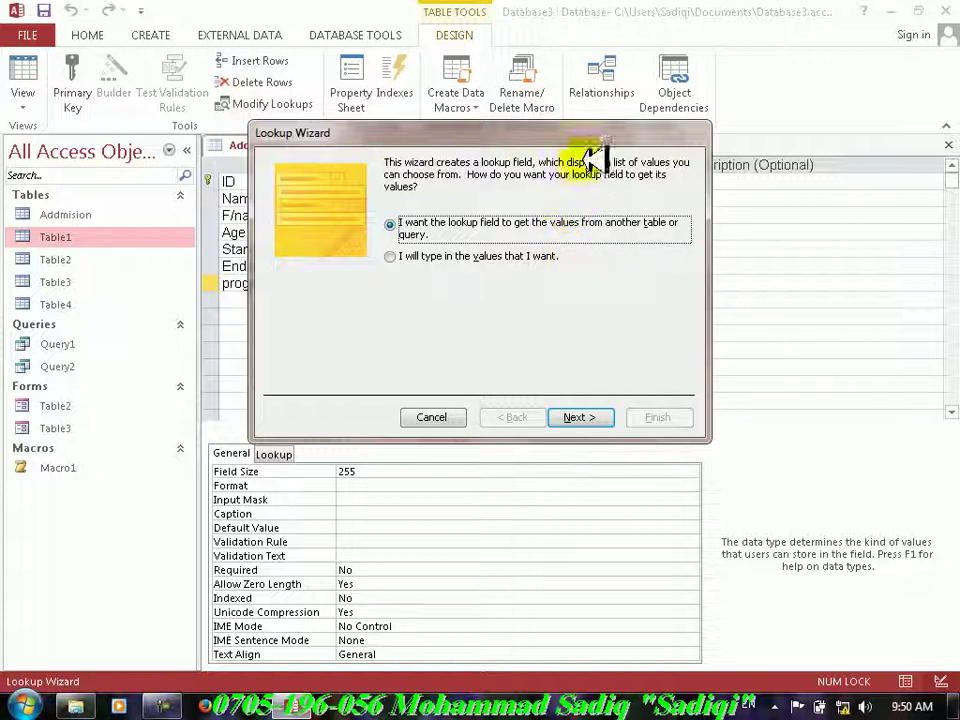
pyautogui.click(432, 416)
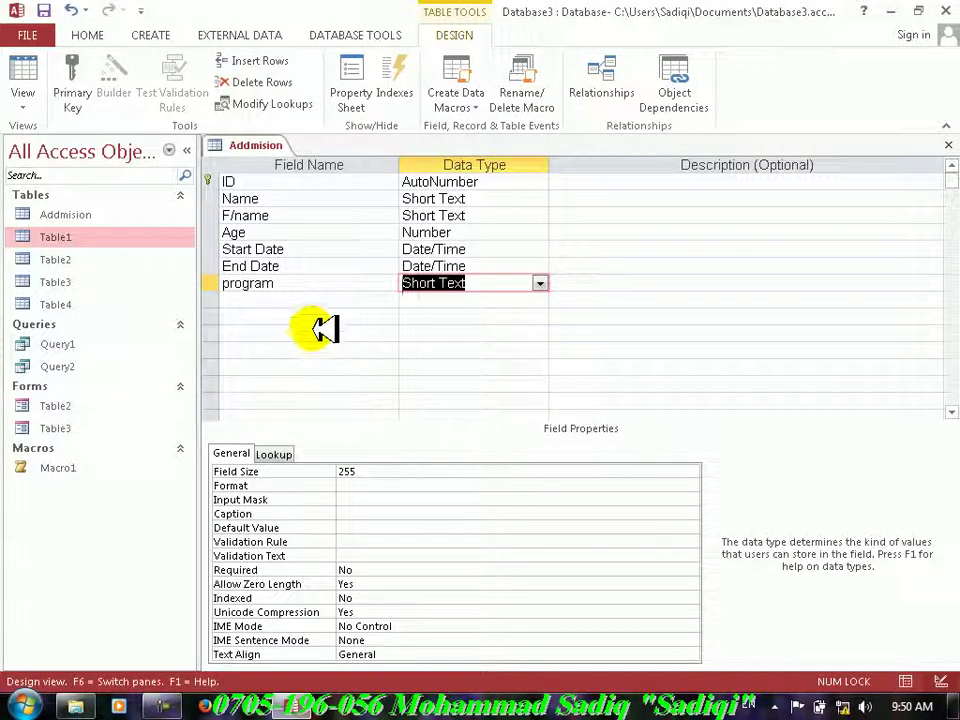
# - Add a field called recevie below program and set its data type to Number
pyautogui.click(272, 300)
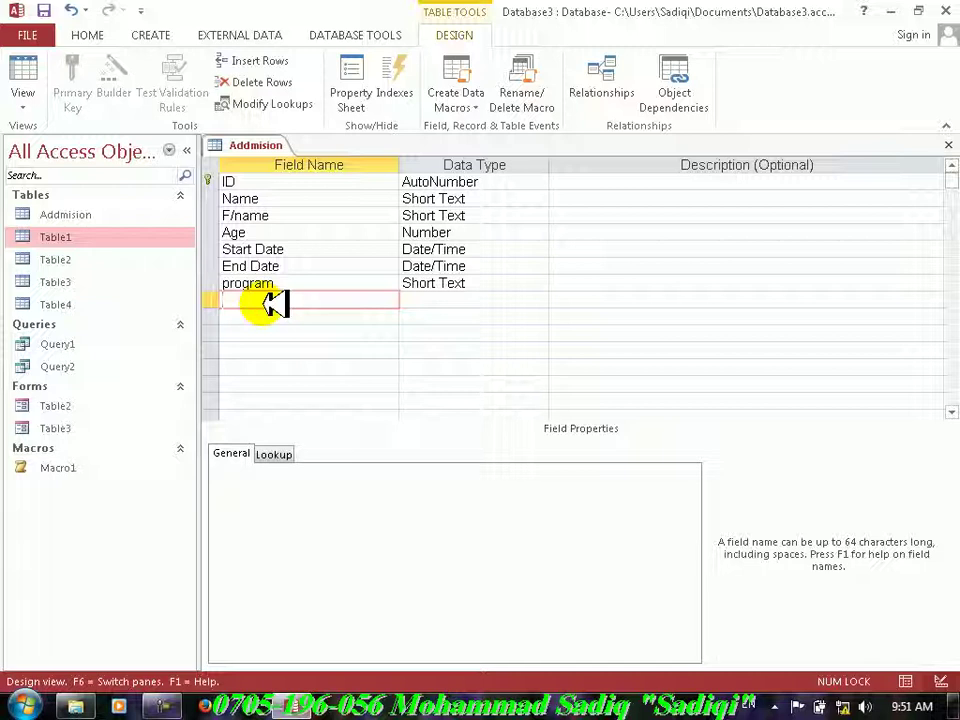
pyautogui.write('recevie')
pyautogui.press('Tab')
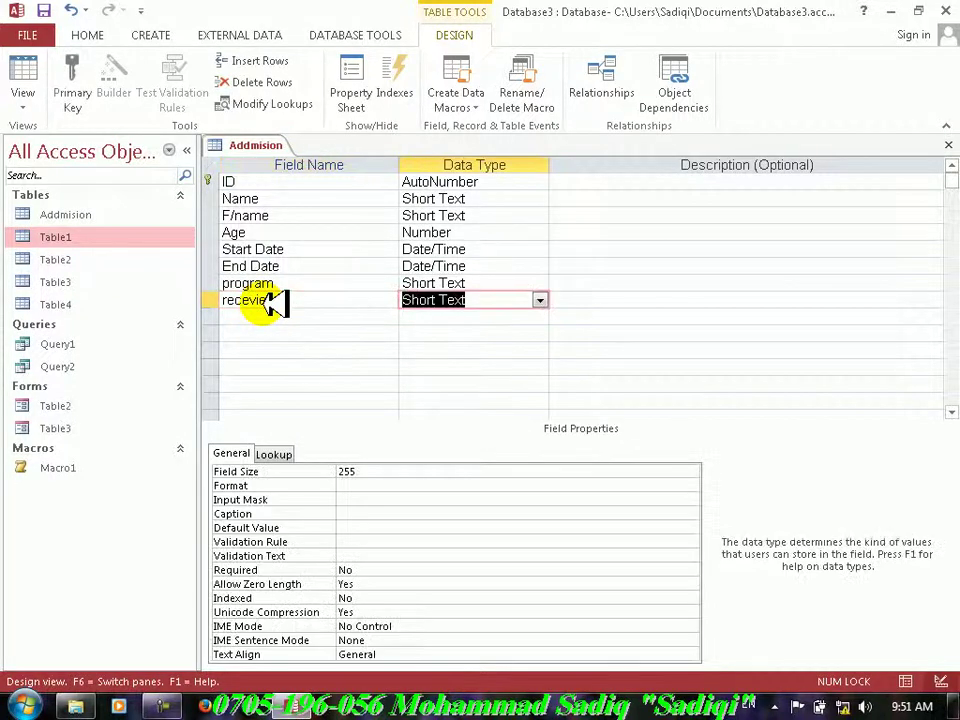
pyautogui.write('n')
pyautogui.press('Tab')
pyautogui.press('Tab')
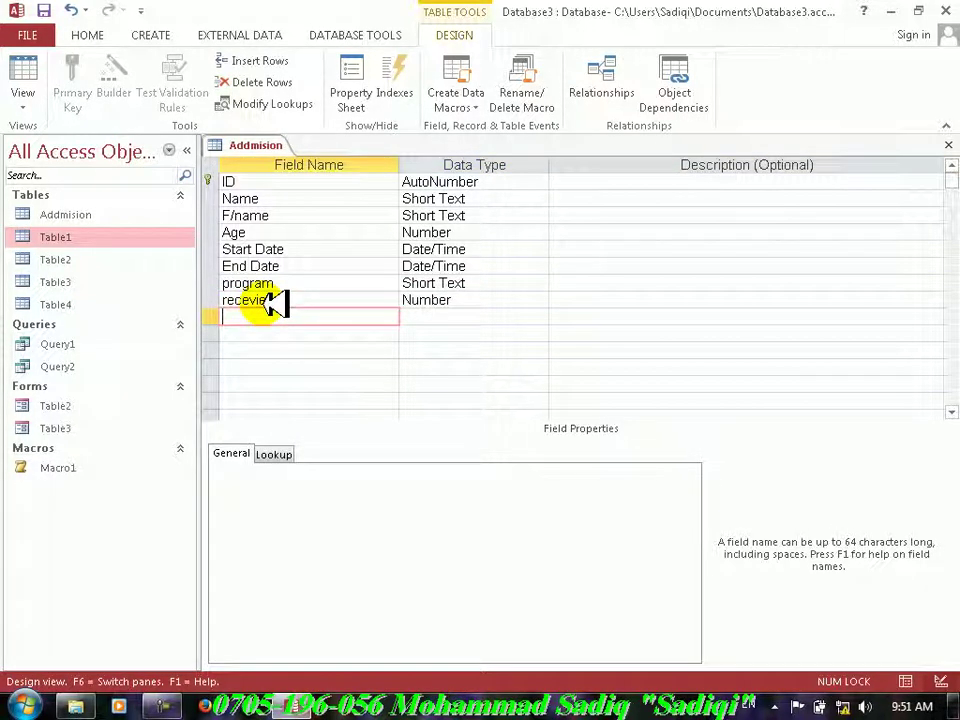
# - Rename the recevie field to Fee, keeping the Number data type
pyautogui.press('Up')
pyautogui.write('Fee')
pyautogui.press('Tab')
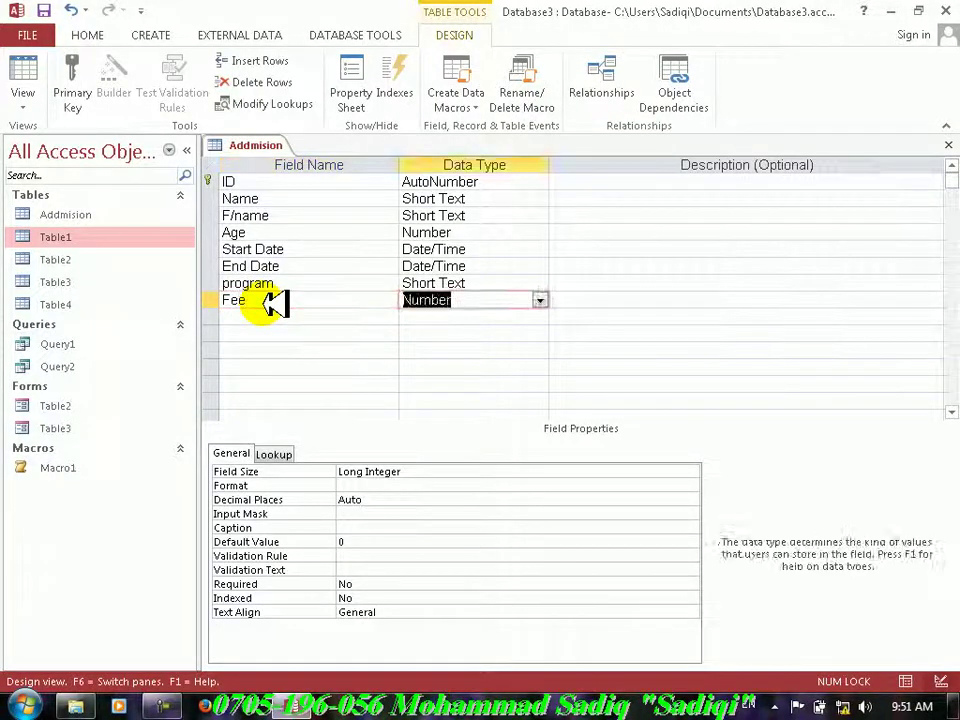
pyautogui.press('Tab')
pyautogui.press('Tab')
# - Add a field called Recevied below Fee and set its data type to Number
pyautogui.write('R')
pyautogui.write('ec')
pyautogui.write('e')
pyautogui.write('vied')
pyautogui.press('Tab')
pyautogui.press('Tab')
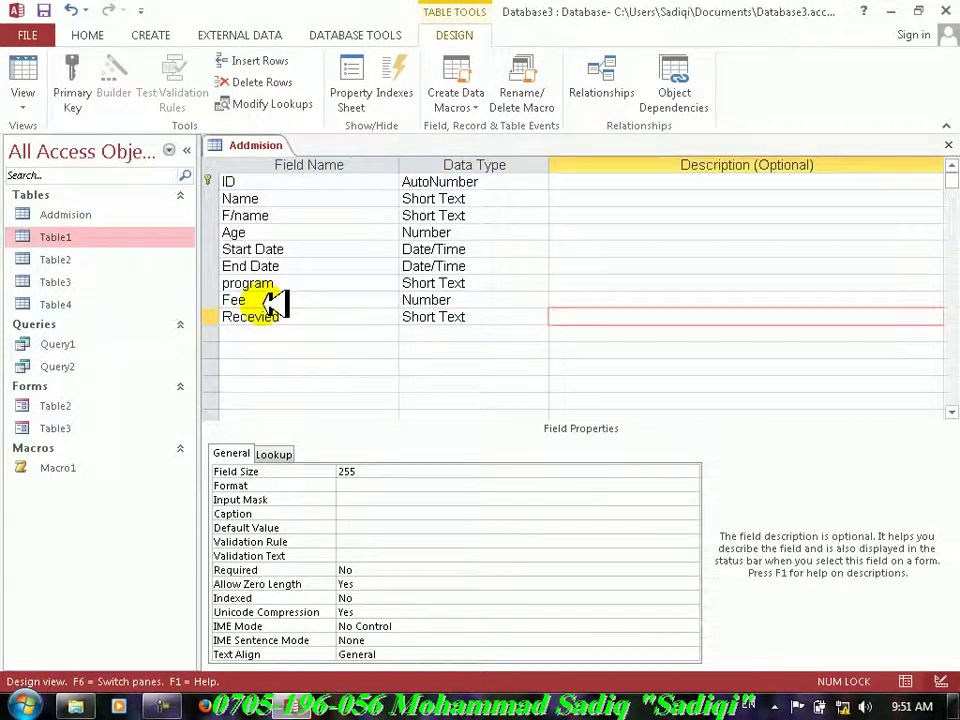
pyautogui.hotkey('shift', 'Tab')
pyautogui.write('n')
pyautogui.press('Tab')
pyautogui.press('Tab')
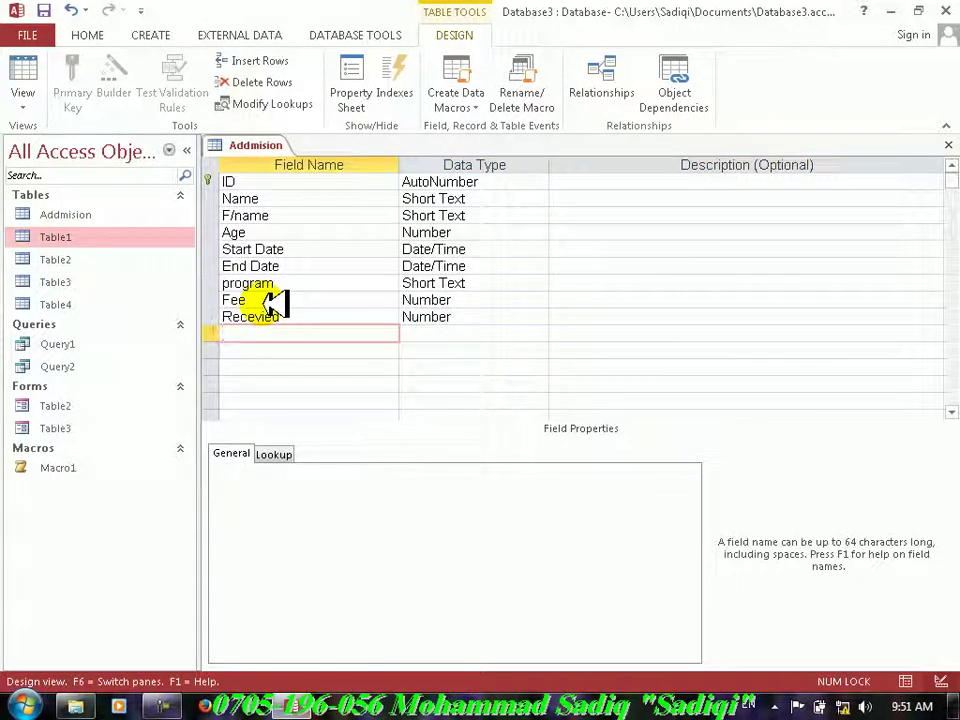
# - Add a Paid field below Recevied and set its data type to Number
pyautogui.write('Paid')
pyautogui.press('Tab')
pyautogui.write('n')
pyautogui.press('Tab')
pyautogui.press('Tab')
# - Add a Balance field with the Number data type below Paid, and close the Addmision table, saving its design
pyautogui.write('Total')
pyautogui.press('BackSpace')
pyautogui.press('BackSpace')
pyautogui.press('BackSpace')
pyautogui.press('BackSpace')
pyautogui.write('Balance')
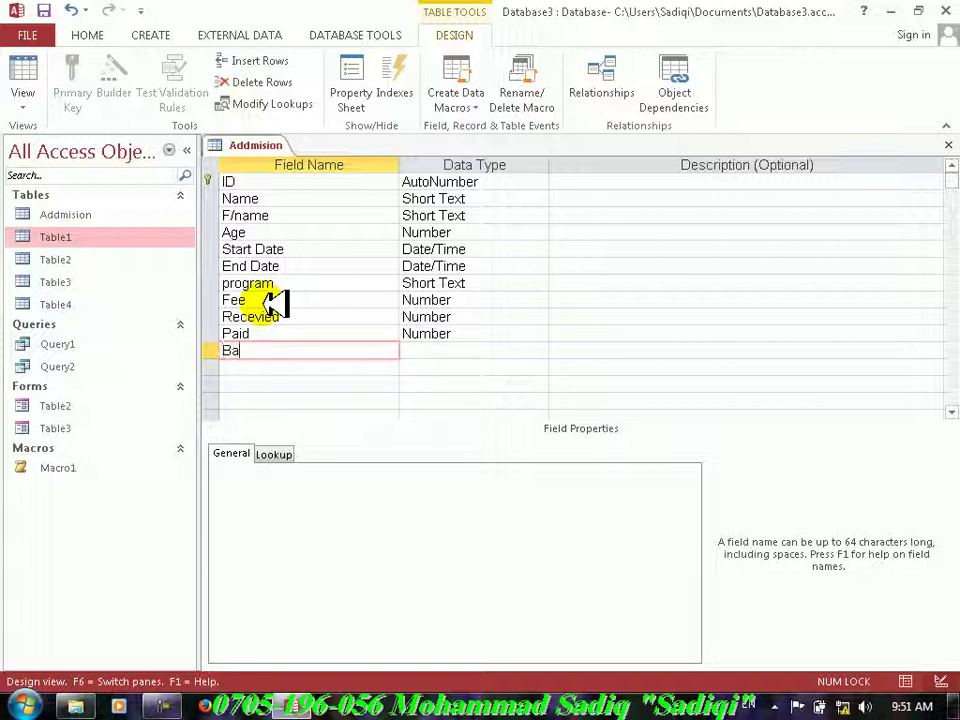
pyautogui.press('Tab')
pyautogui.write('n')
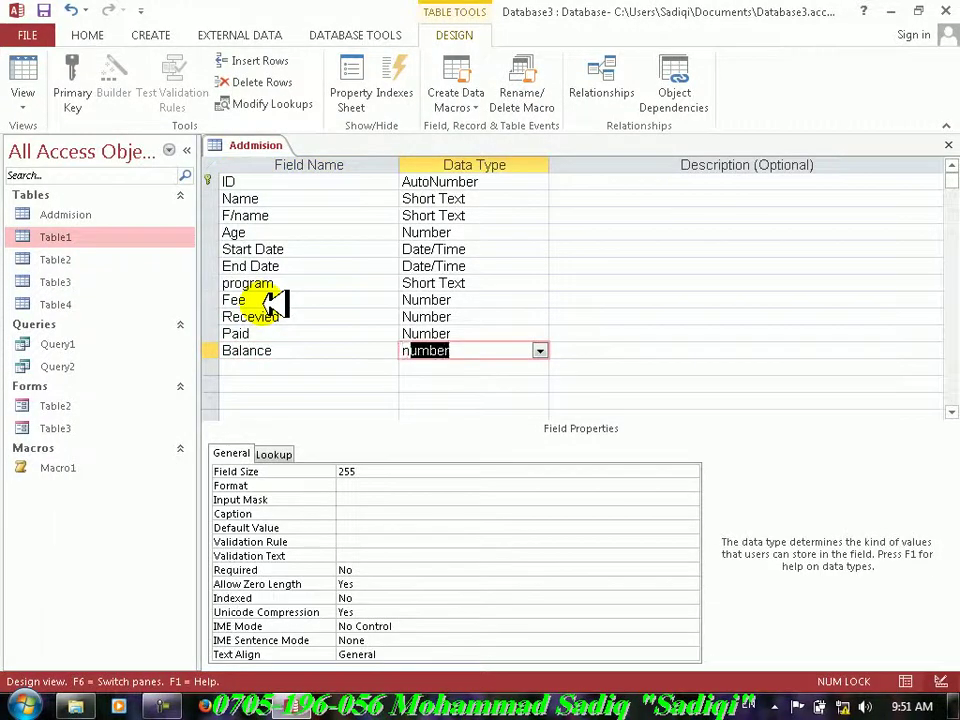
pyautogui.press('Tab')
pyautogui.press('Tab')
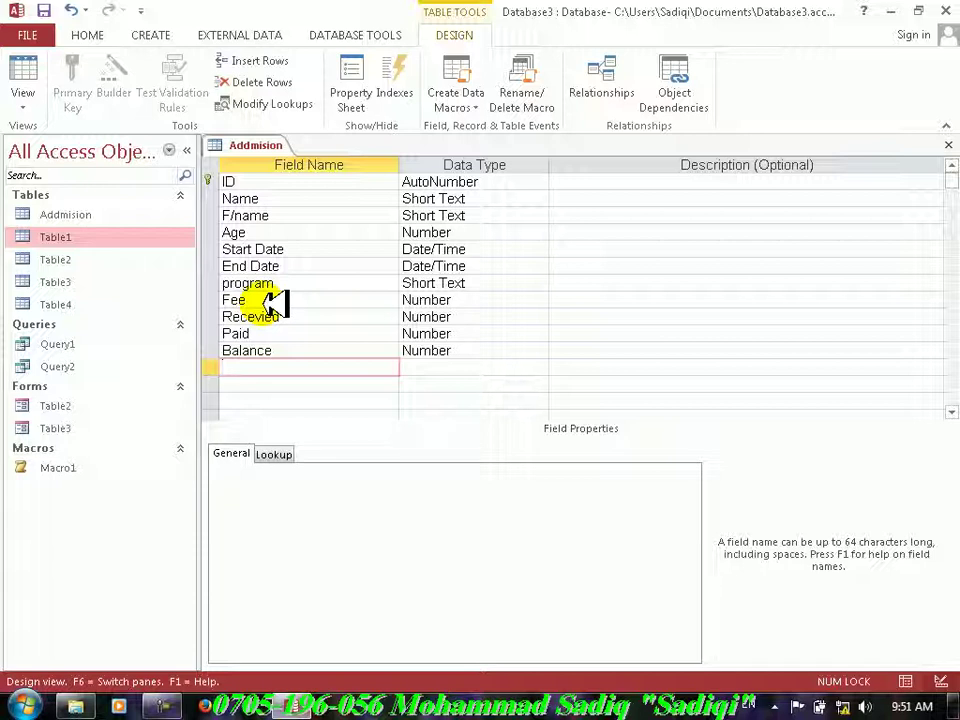
pyautogui.click(948, 143)
pyautogui.click(416, 406)
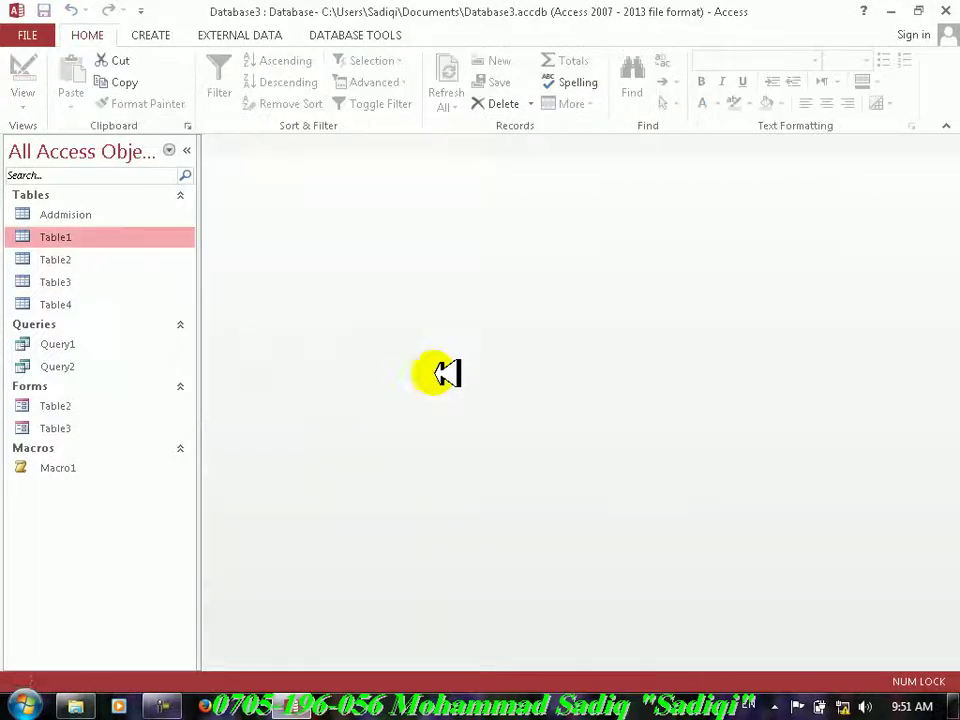
pyautogui.click(88, 218)
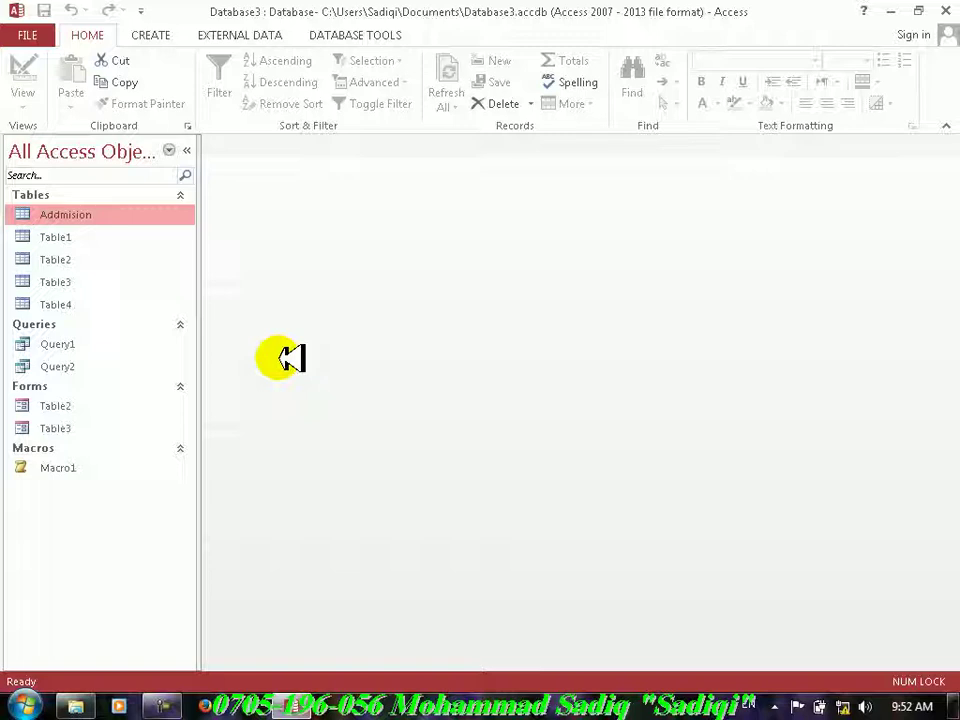
pyautogui.doubleClick(88, 214)
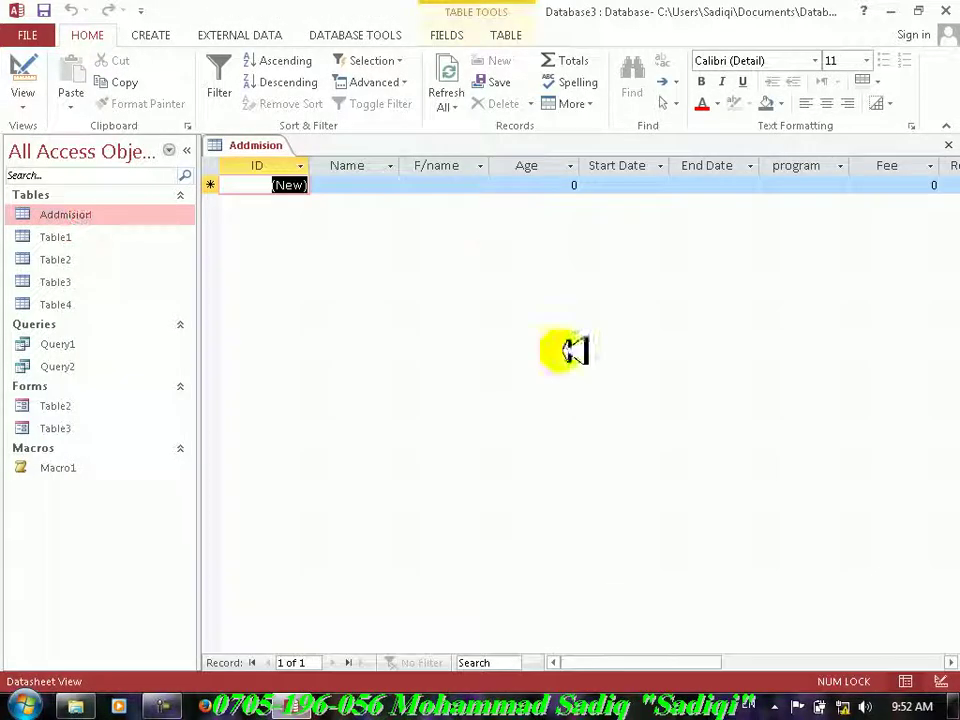
pyautogui.click(22, 75)
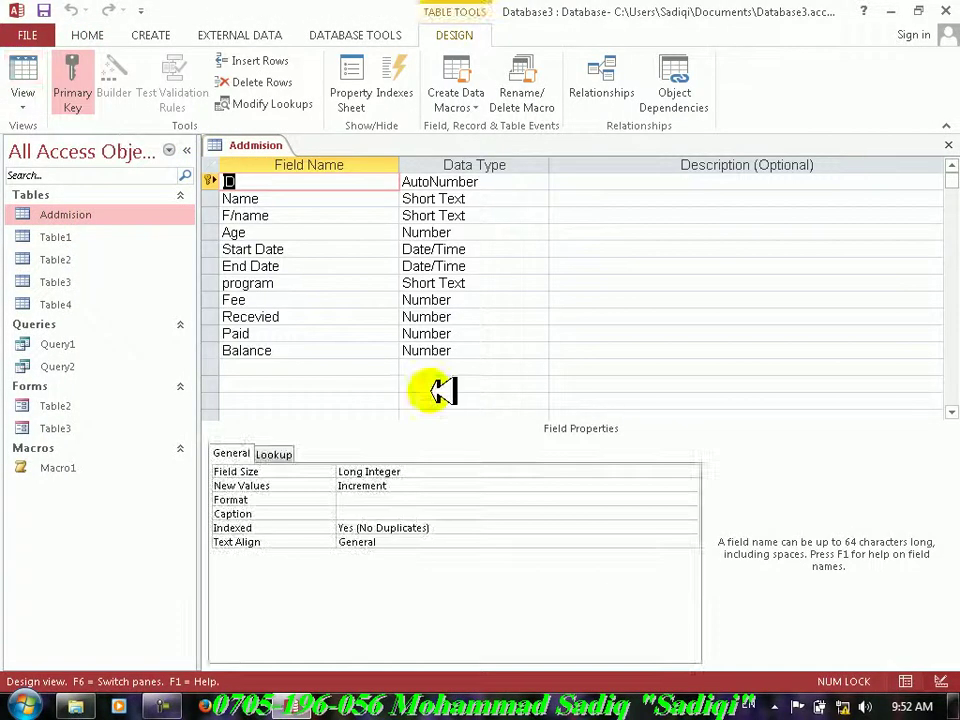
pyautogui.click(447, 285)
pyautogui.click(541, 283)
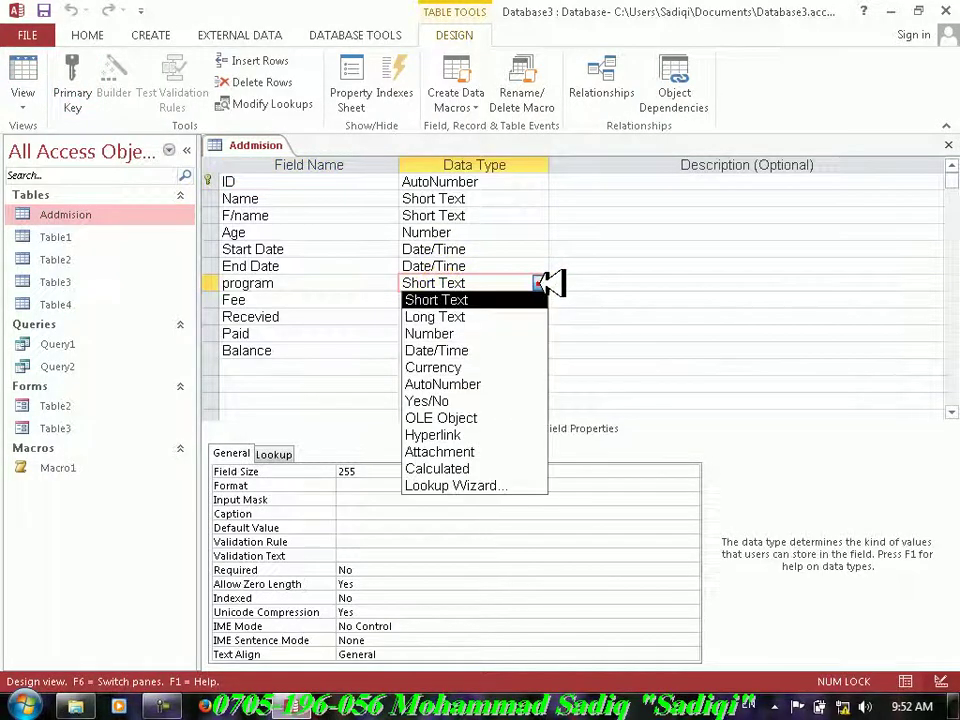
pyautogui.click(474, 484)
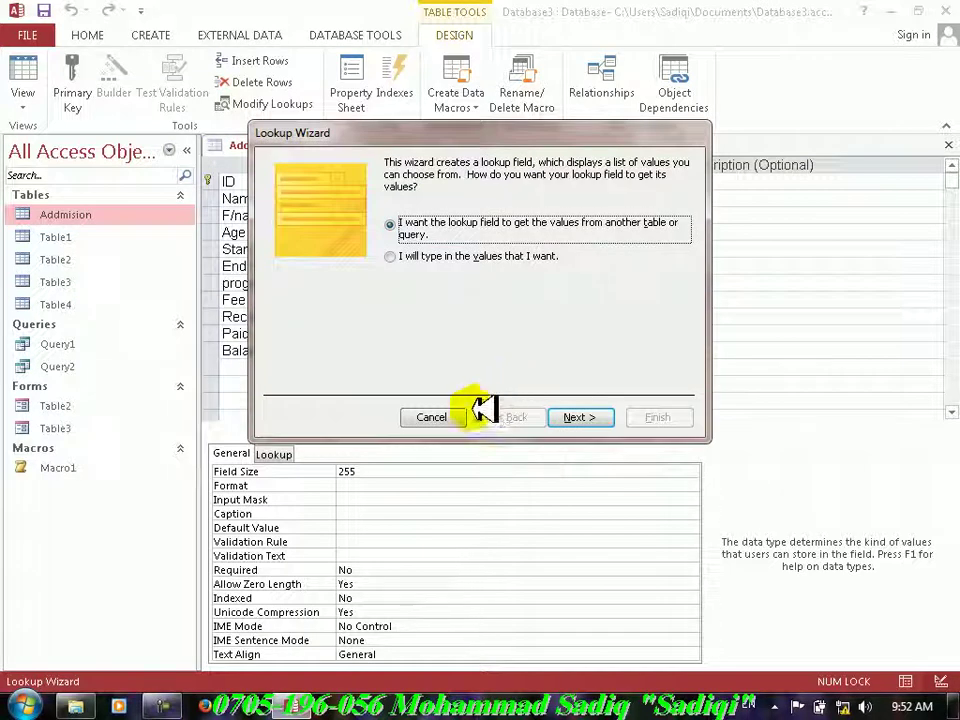
pyautogui.click(563, 416)
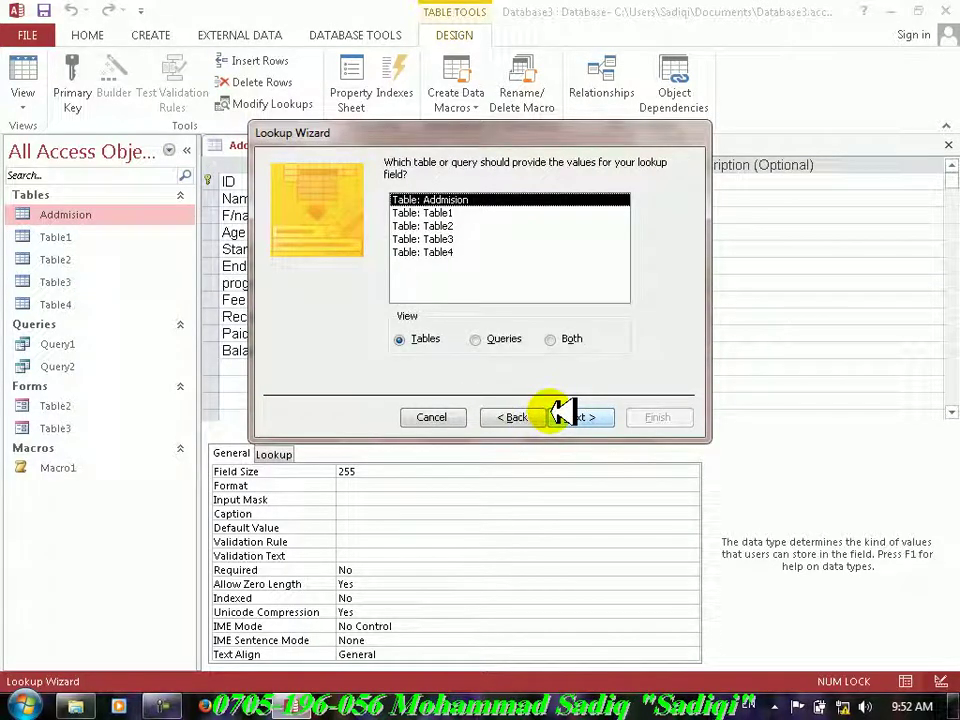
pyautogui.click(452, 418)
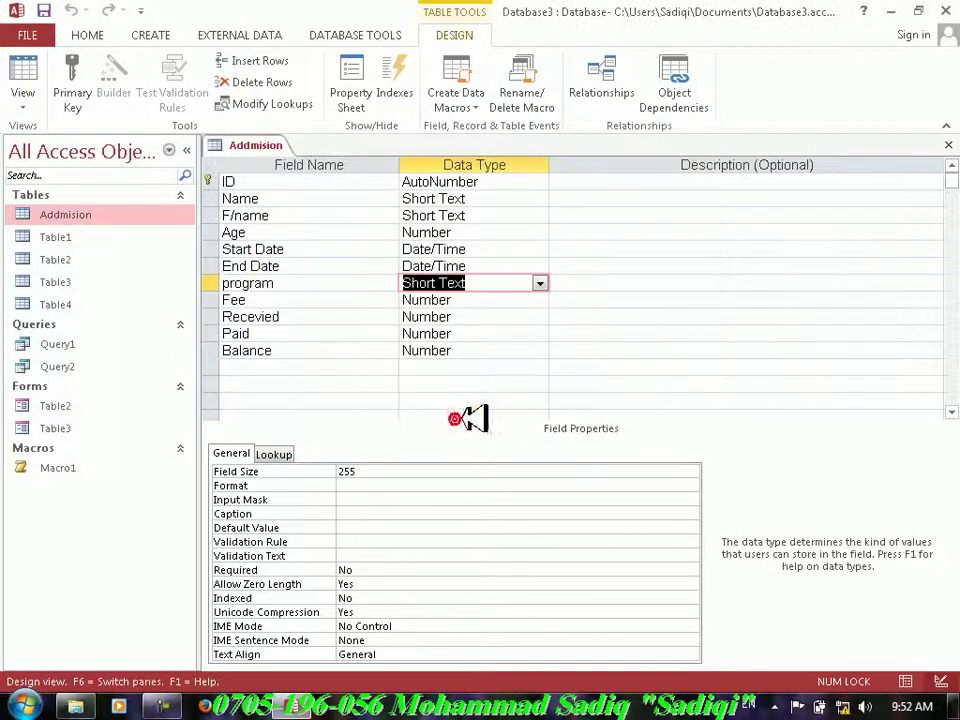
pyautogui.click(948, 145)
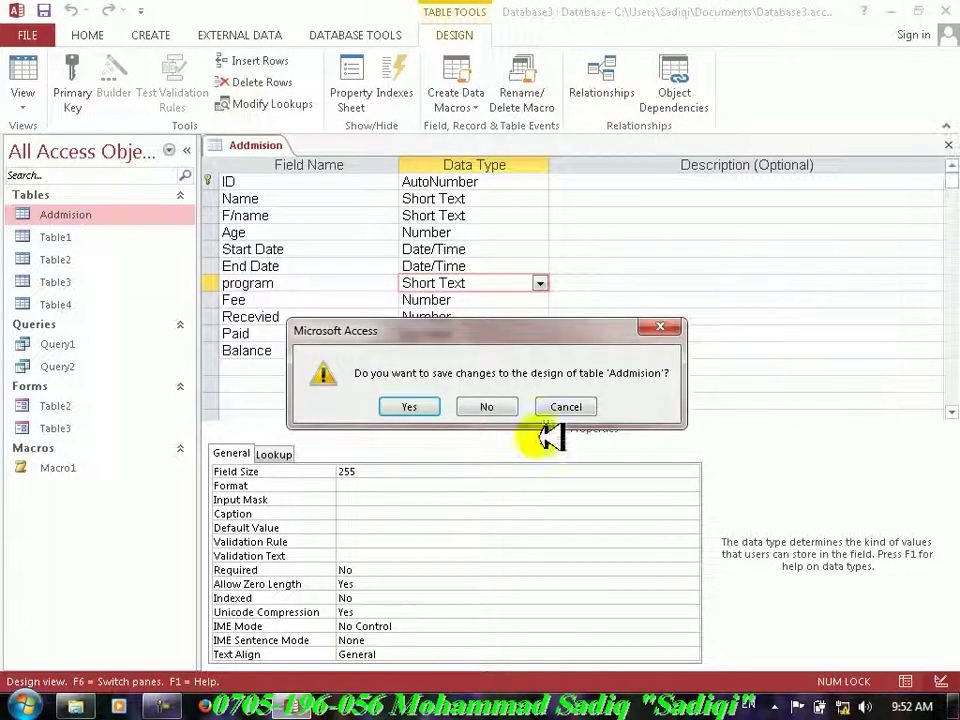
pyautogui.click(490, 407)
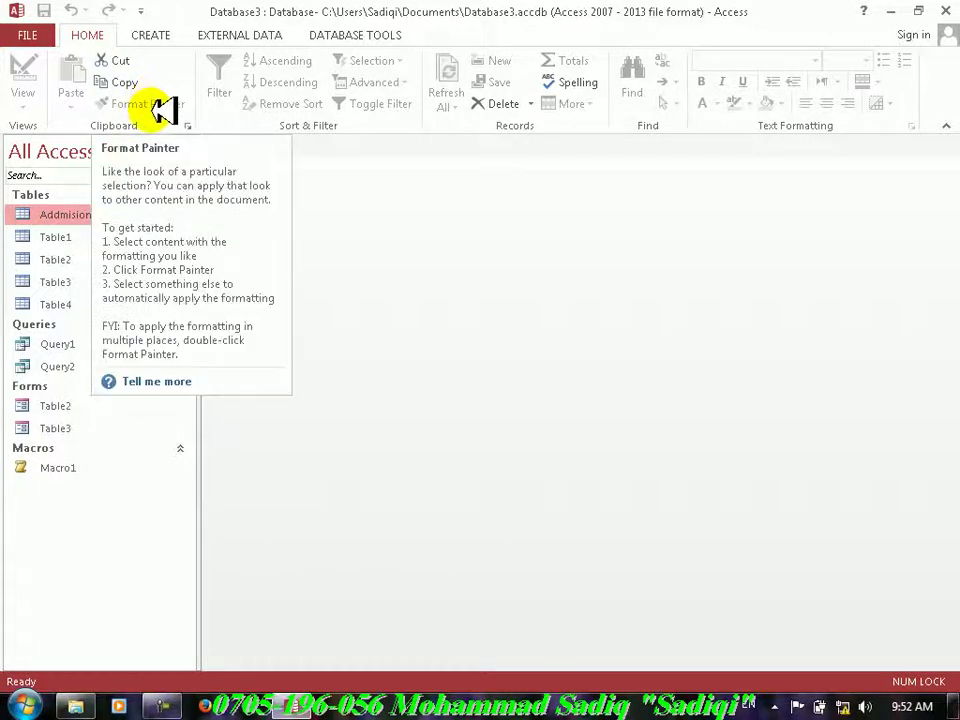
# - Create a new table and switch it to Design view, saving it as Programs
pyautogui.click(150, 33)
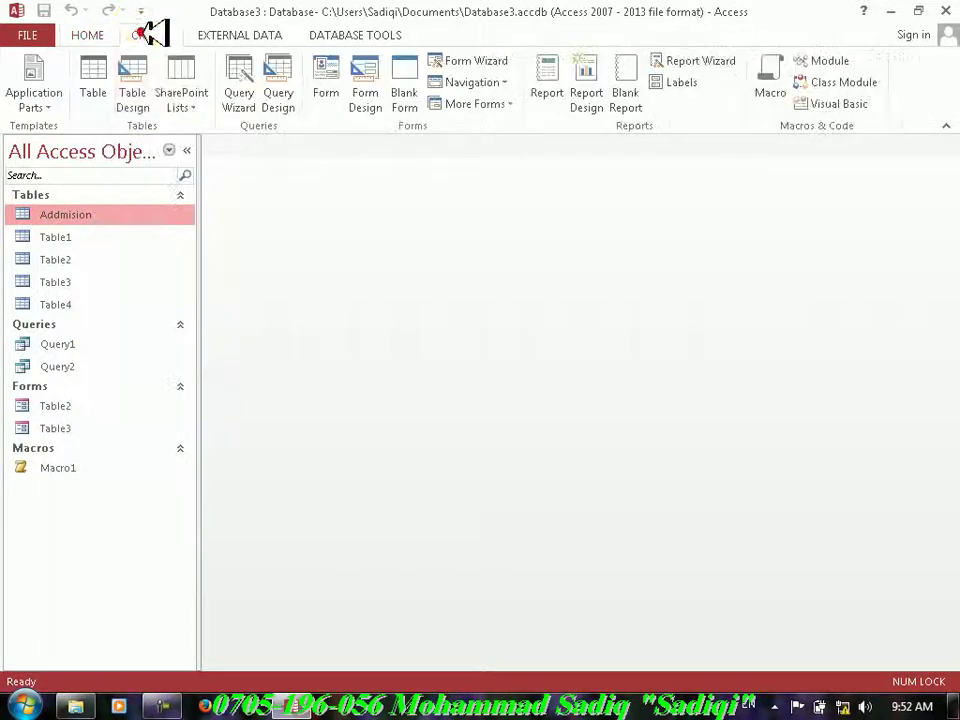
pyautogui.click(98, 85)
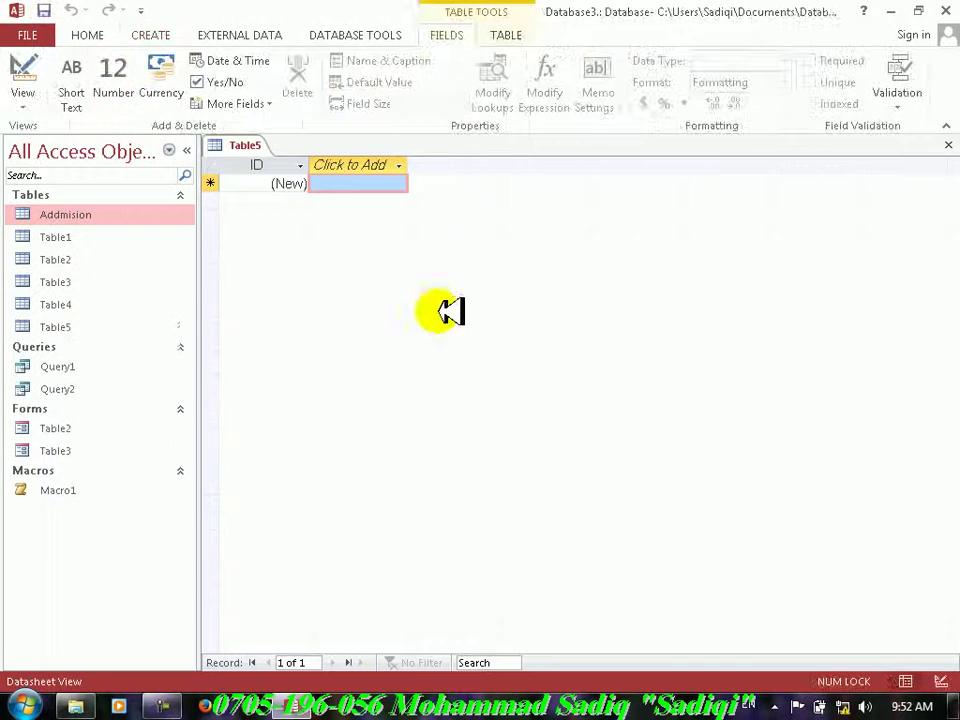
pyautogui.click(22, 72)
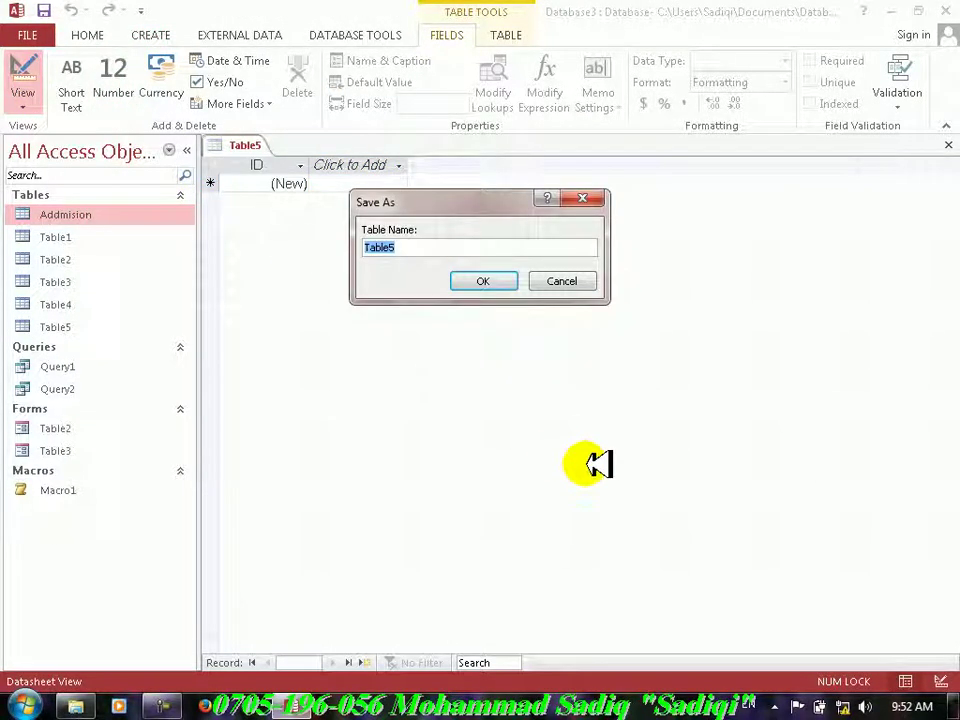
pyautogui.write('Prg')
pyautogui.press('Return')
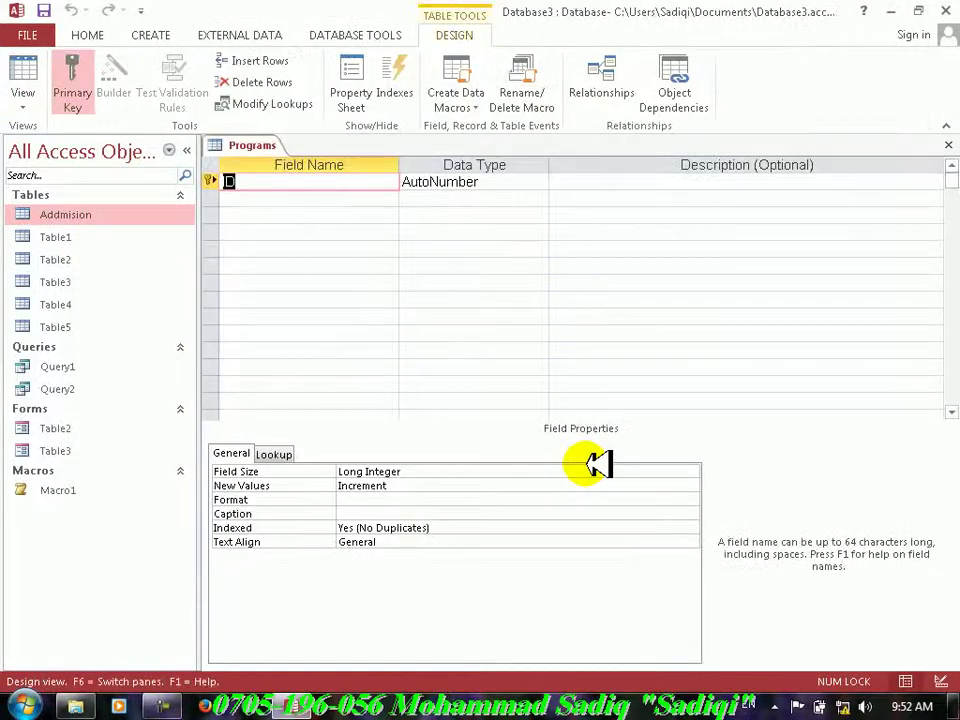
# - Remove the primary key, rename the ID field to Program with the Short Text data type, and close the table, saving its design
pyautogui.click(80, 78)
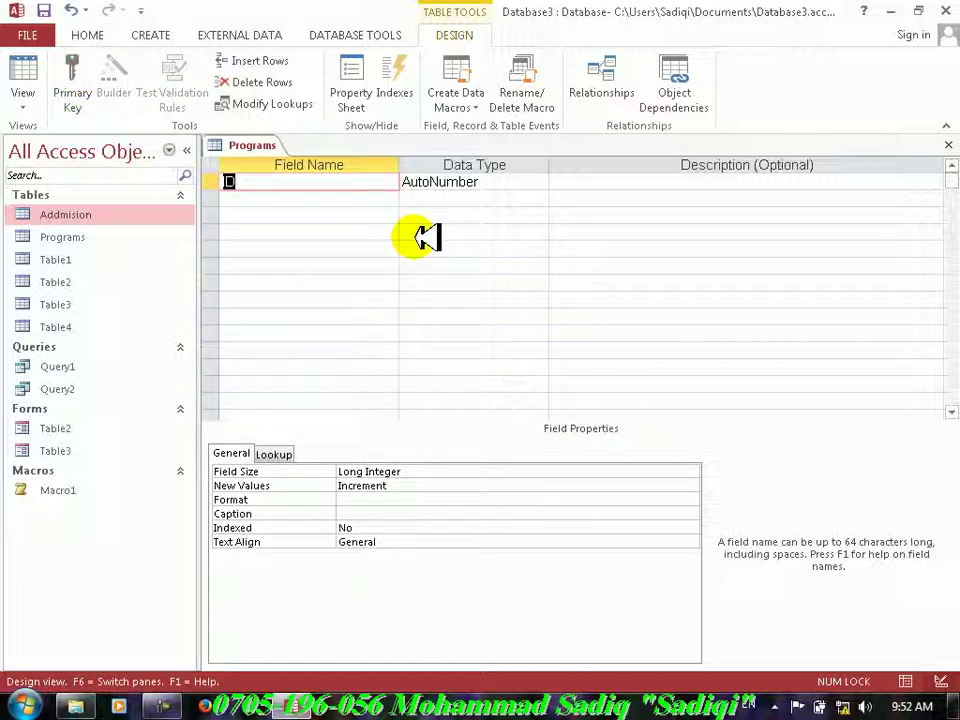
pyautogui.write('Program')
pyautogui.press('Tab')
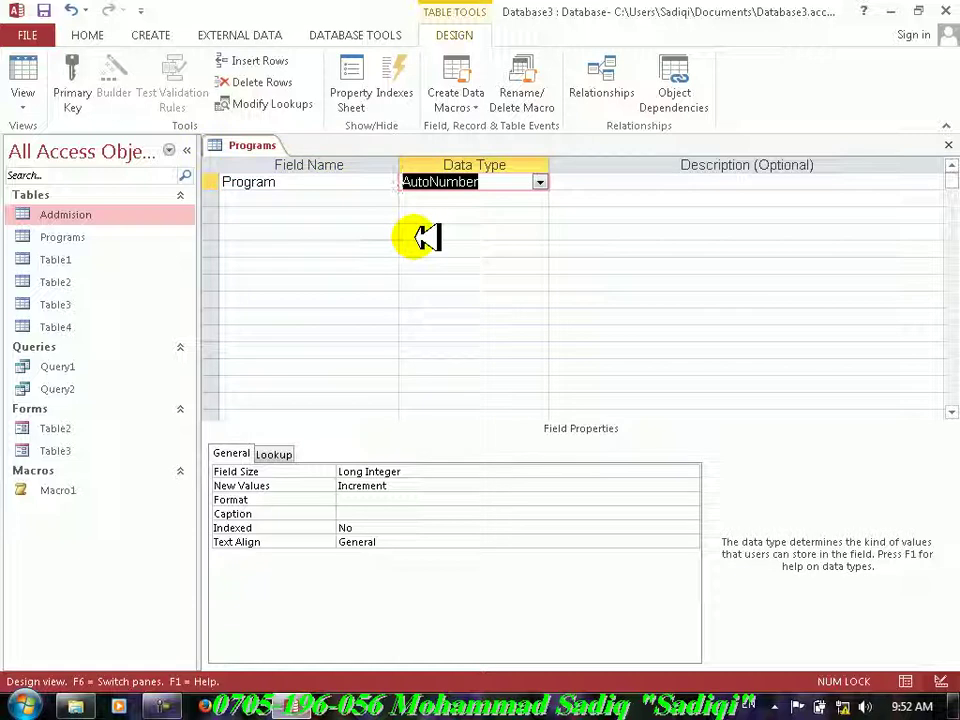
pyautogui.write('s')
pyautogui.press('Tab')
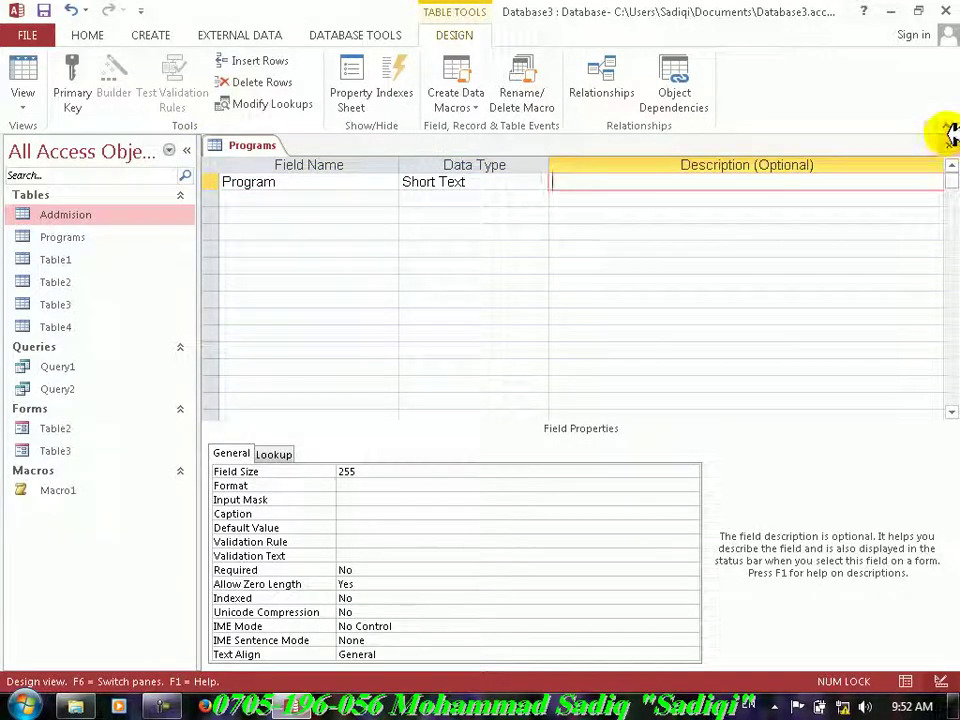
pyautogui.click(947, 142)
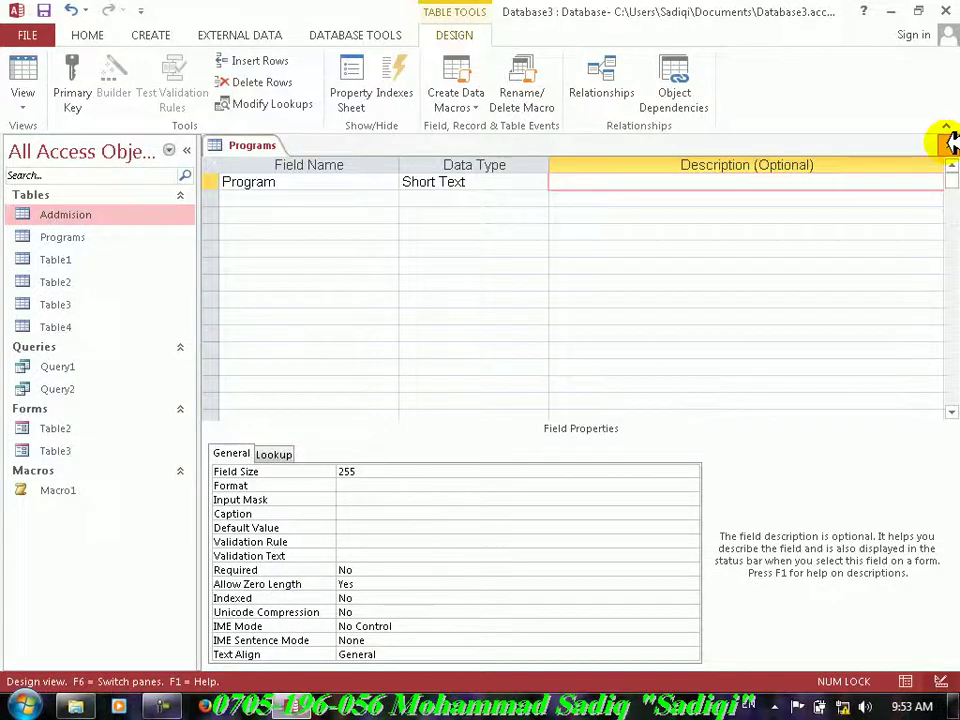
pyautogui.click(428, 398)
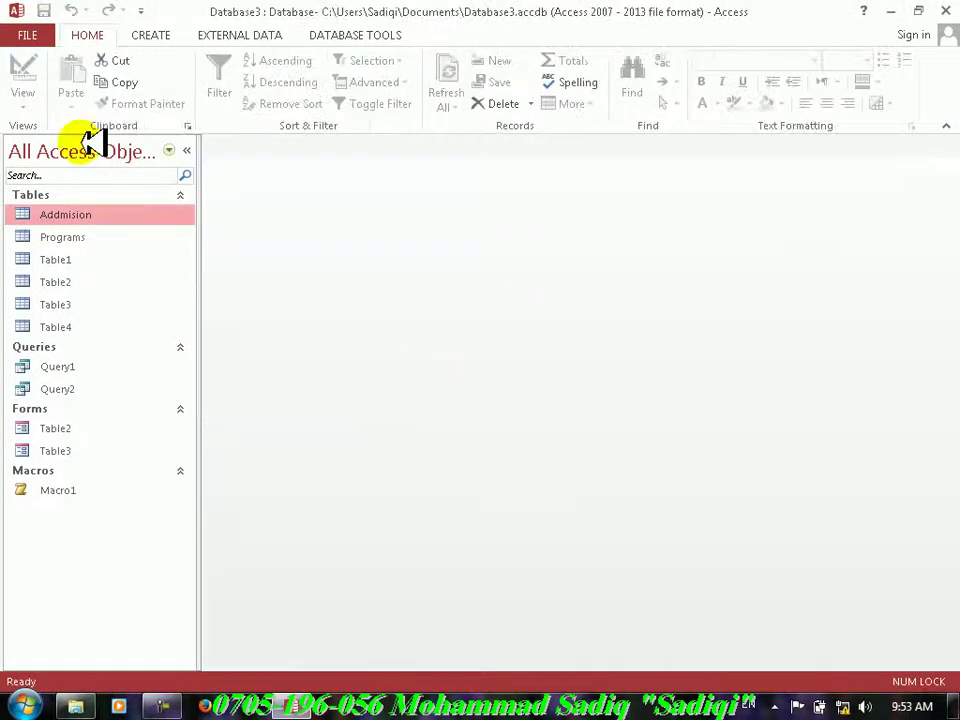
# - Open the Programs table and enter the records MS word 2013 and MS Access 2013
pyautogui.doubleClick(80, 238)
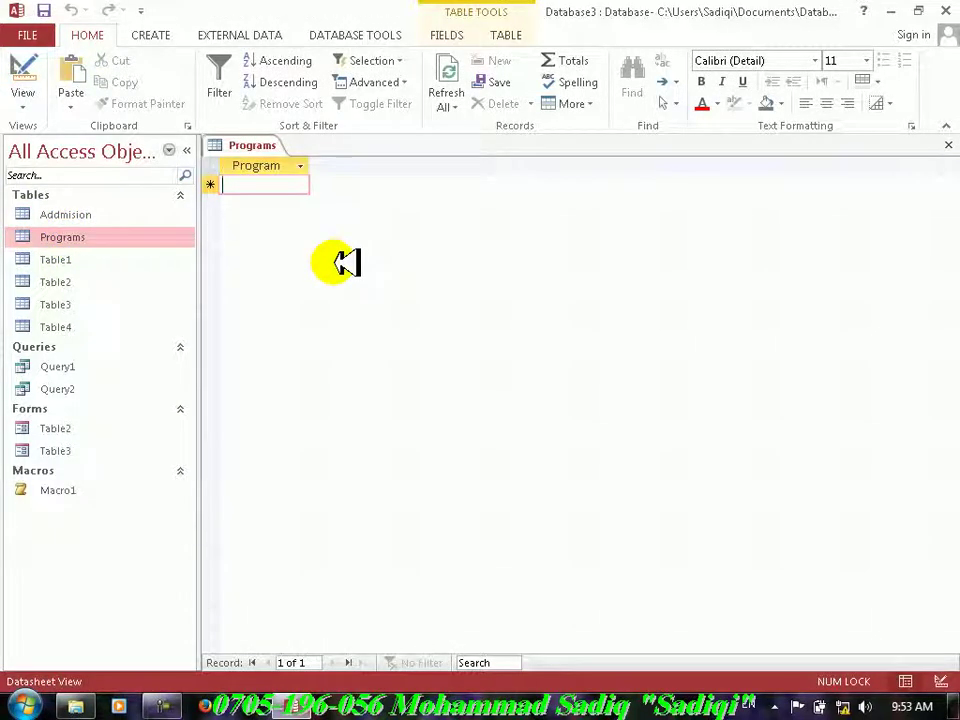
pyautogui.write('M')
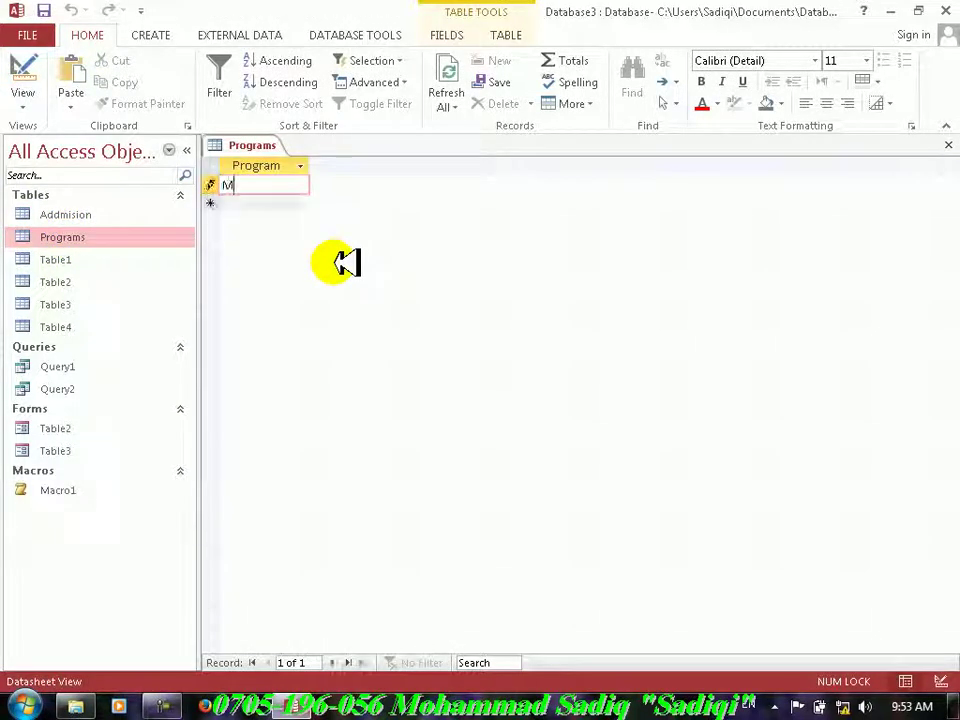
pyautogui.write('S word 2013')
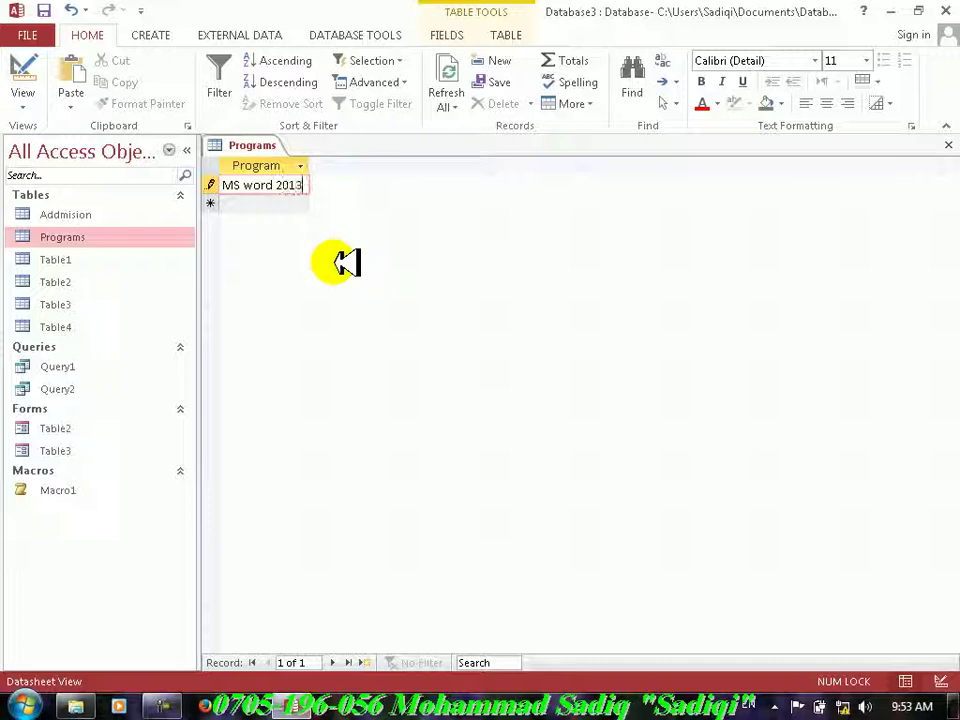
pyautogui.press('Return')
pyautogui.write('MS A')
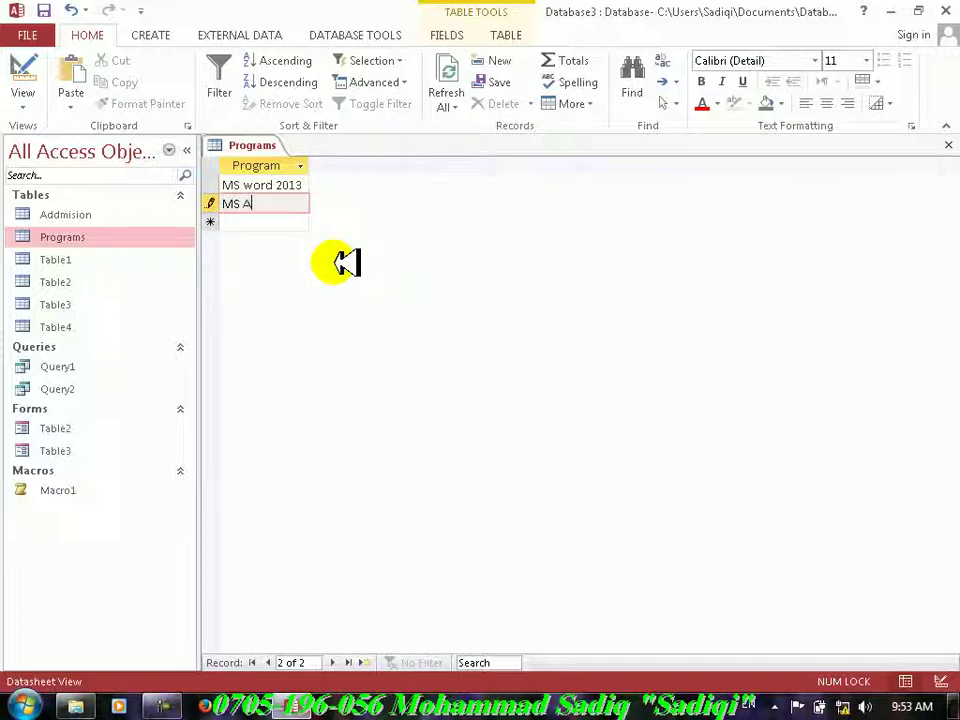
pyautogui.write('ccess 2013')
pyautogui.press('Return')
# - Add the records MS Excel 2013 and MS power point 2013 to the Program column
pyautogui.write('MS ')
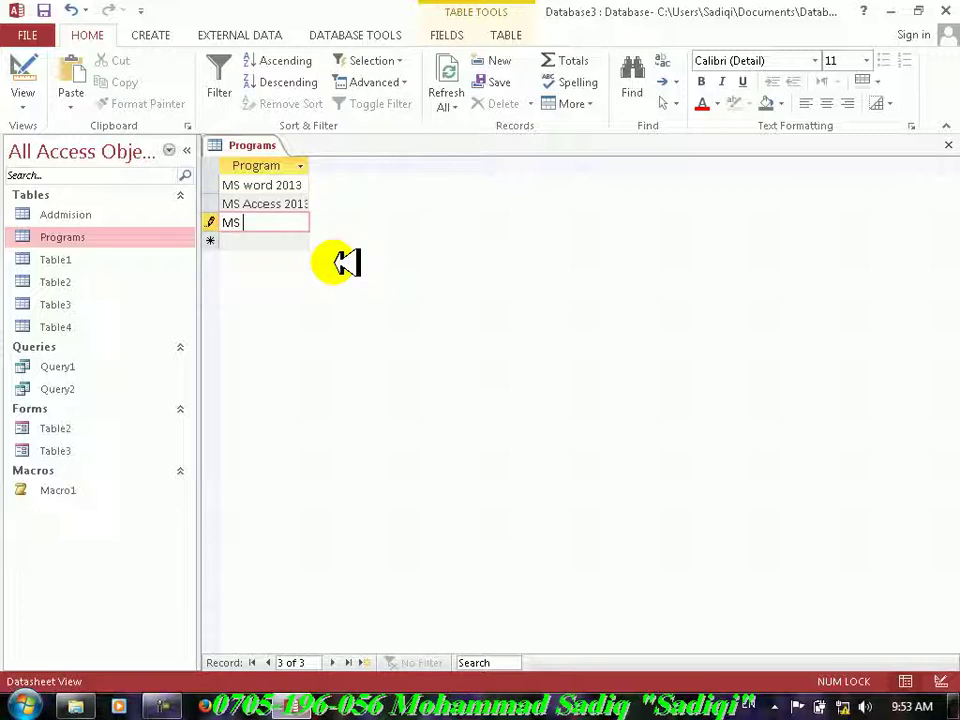
pyautogui.write('Excel 2013')
pyautogui.press('Return')
pyautogui.write('MS p')
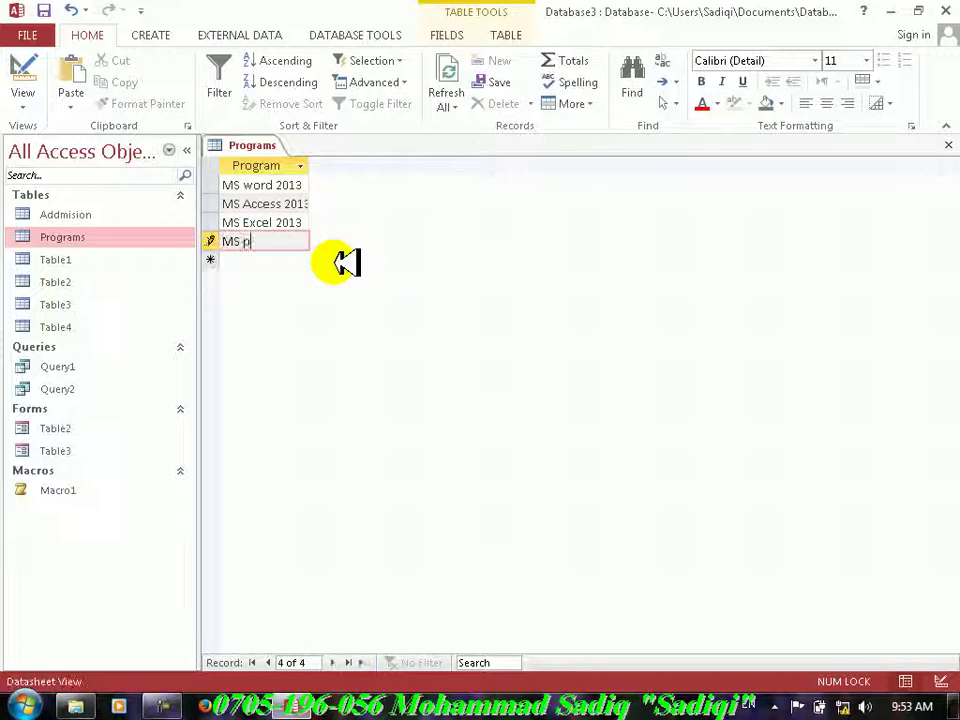
pyautogui.write('oerwer point 2013')
pyautogui.press('Return')
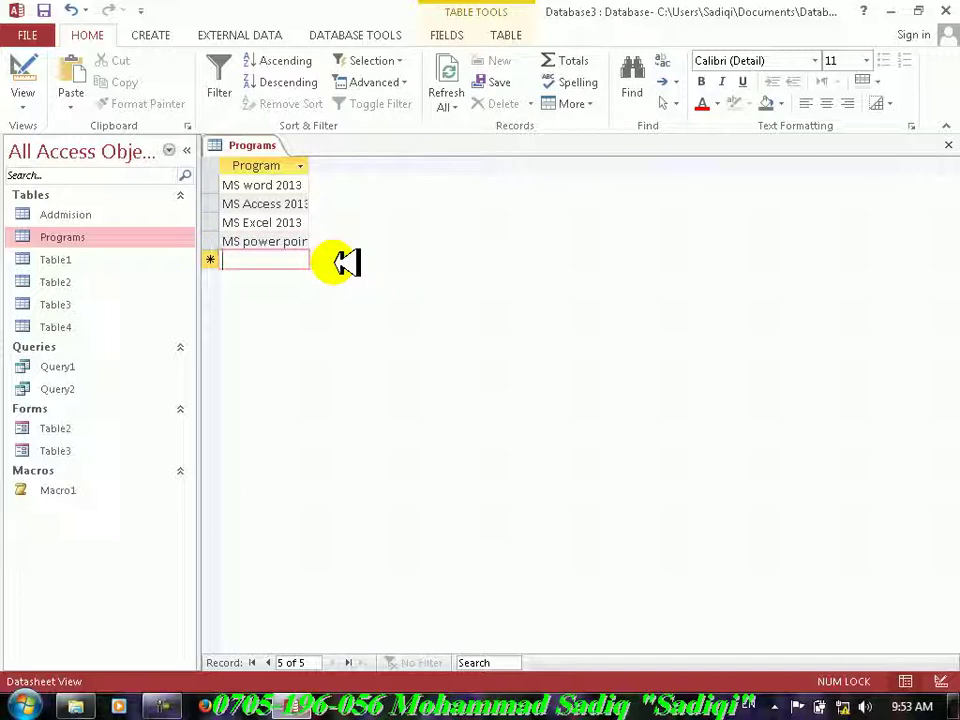
# - Add the records Hardware and Windows 7 below MS power point 2013
pyautogui.write('Hardware')
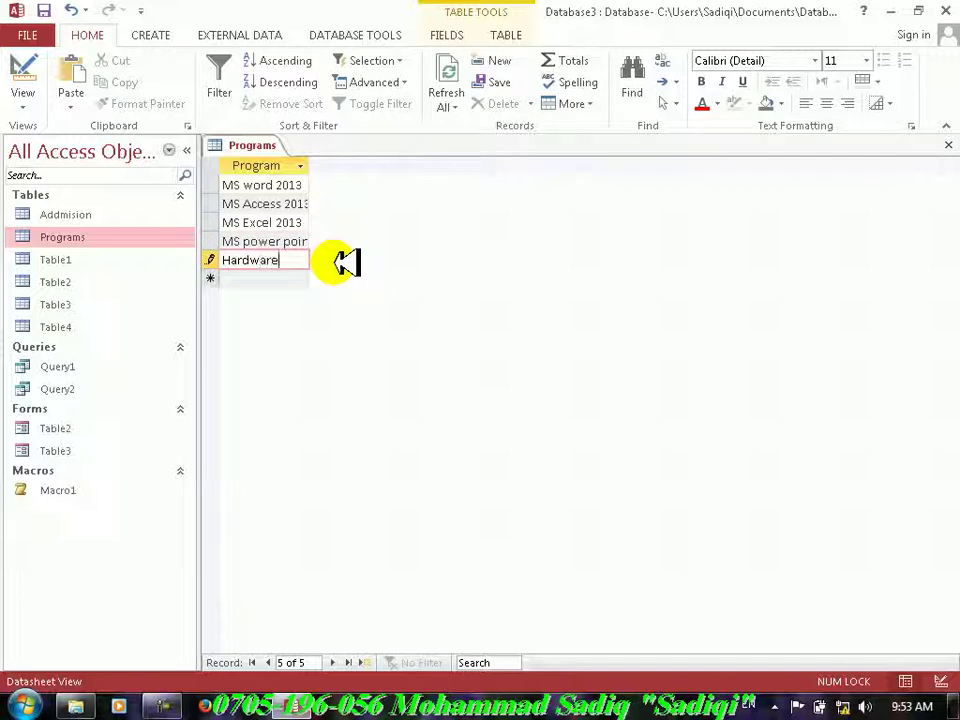
pyautogui.press('Return')
pyautogui.write('Windows 7')
pyautogui.press('Return')
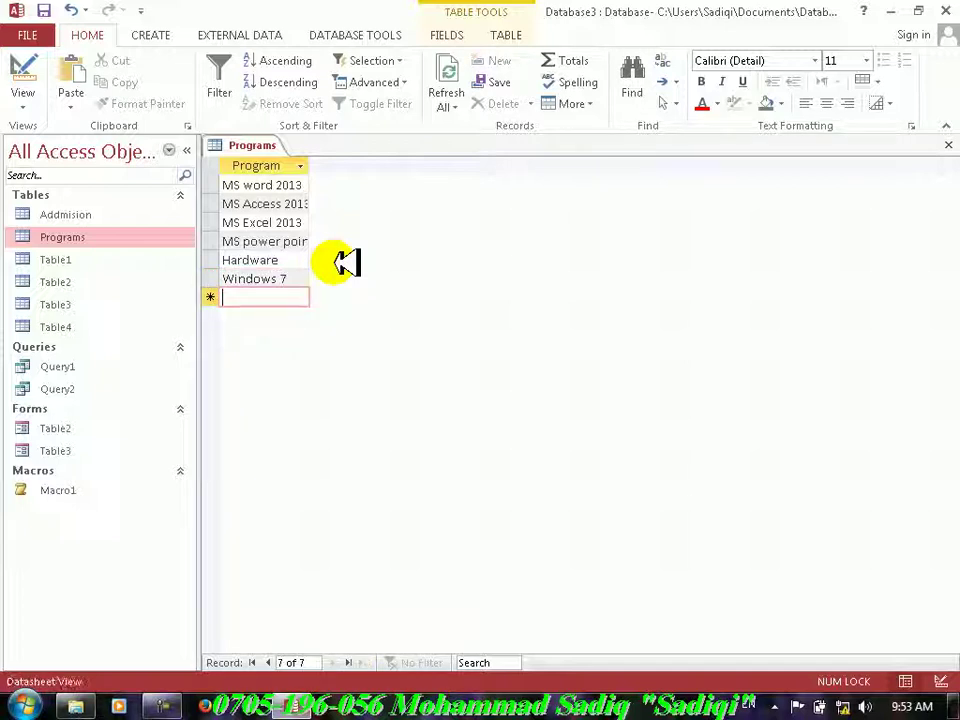
# - Add the records Auto play Media studio and Photo shop below Windows 7
pyautogui.write('Auto')
pyautogui.write(' play ')
pyautogui.write('Media s')
pyautogui.write('tudio')
pyautogui.press('Return')
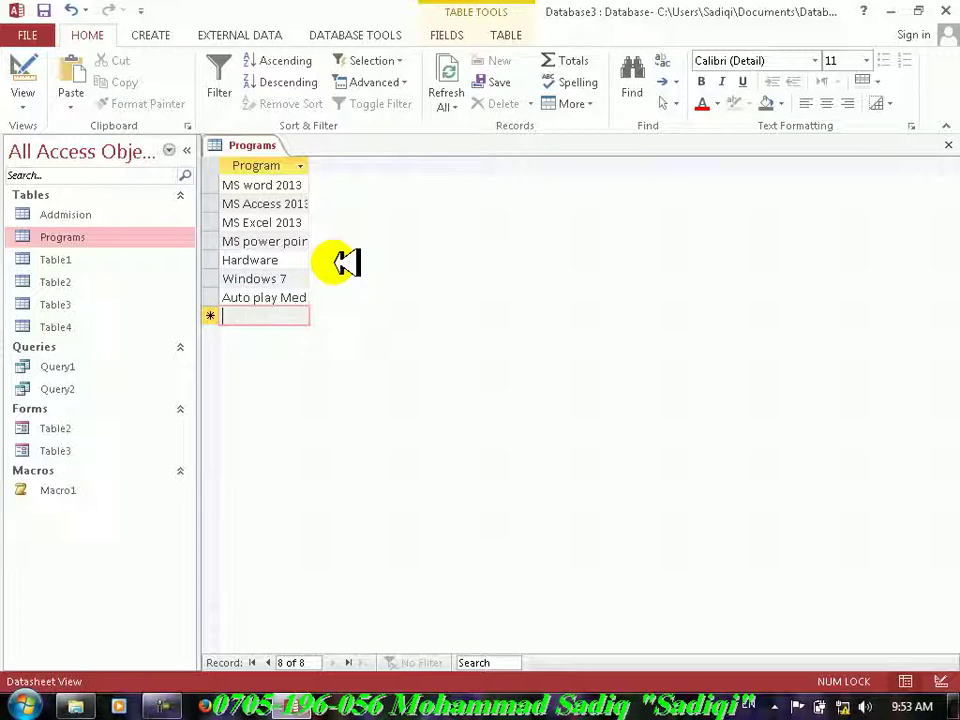
pyautogui.write('Photo shop')
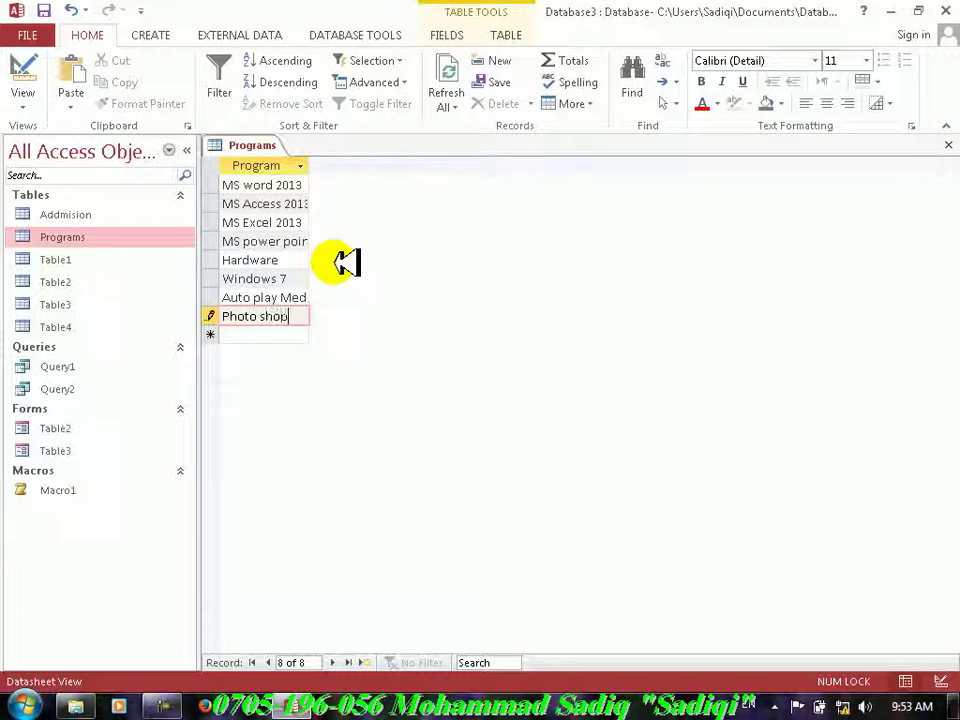
pyautogui.press('Return')
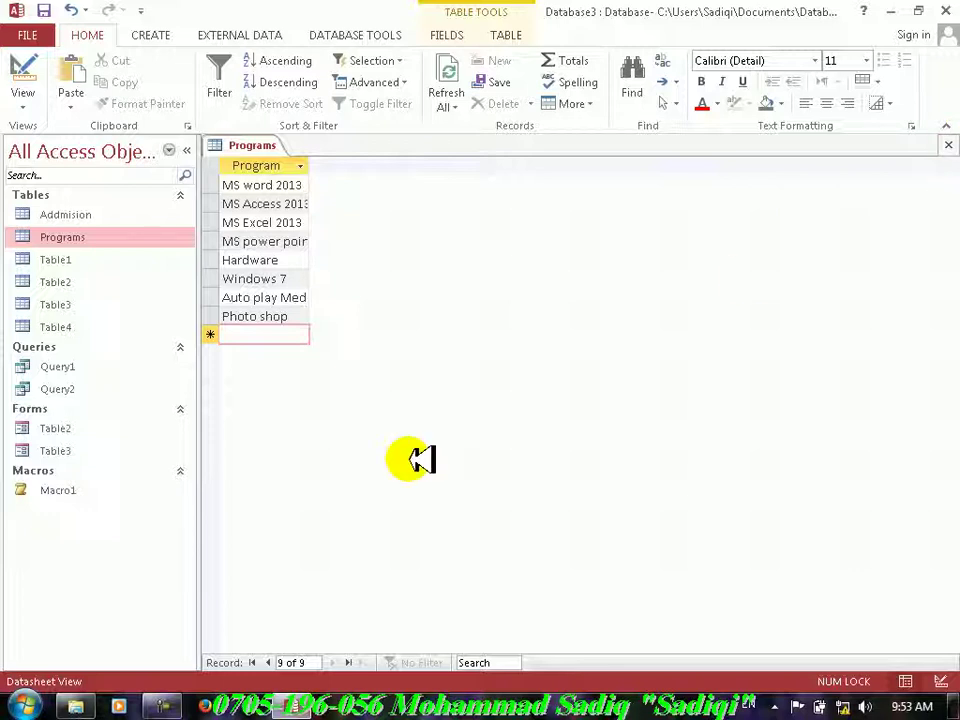
# - Add the records Networking and Wl Networking below Photo shop
pyautogui.click(275, 335)
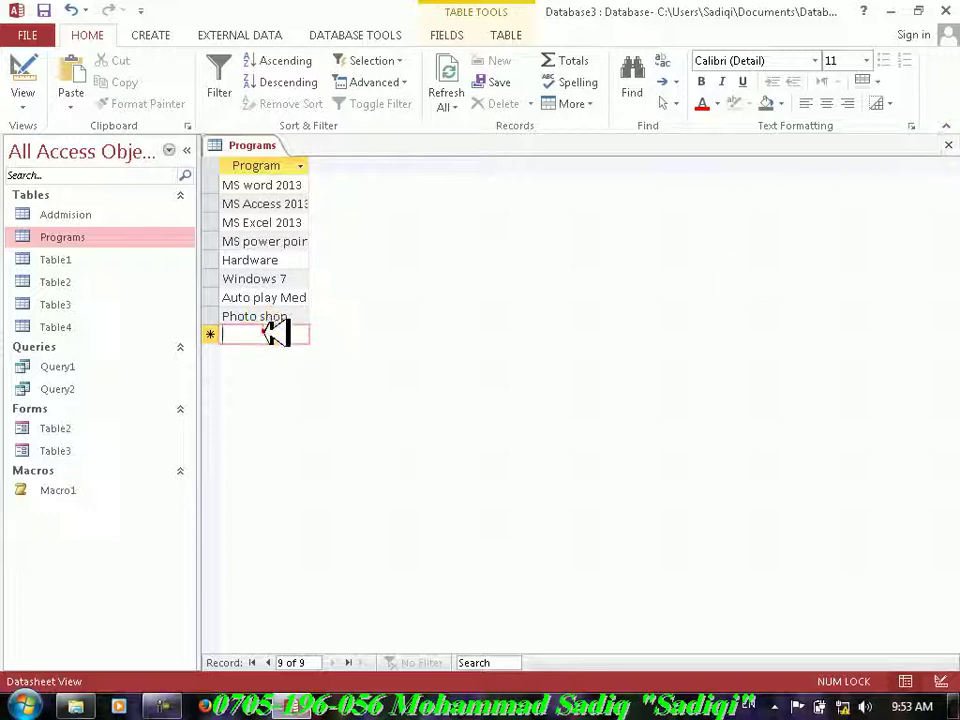
pyautogui.write('Networ')
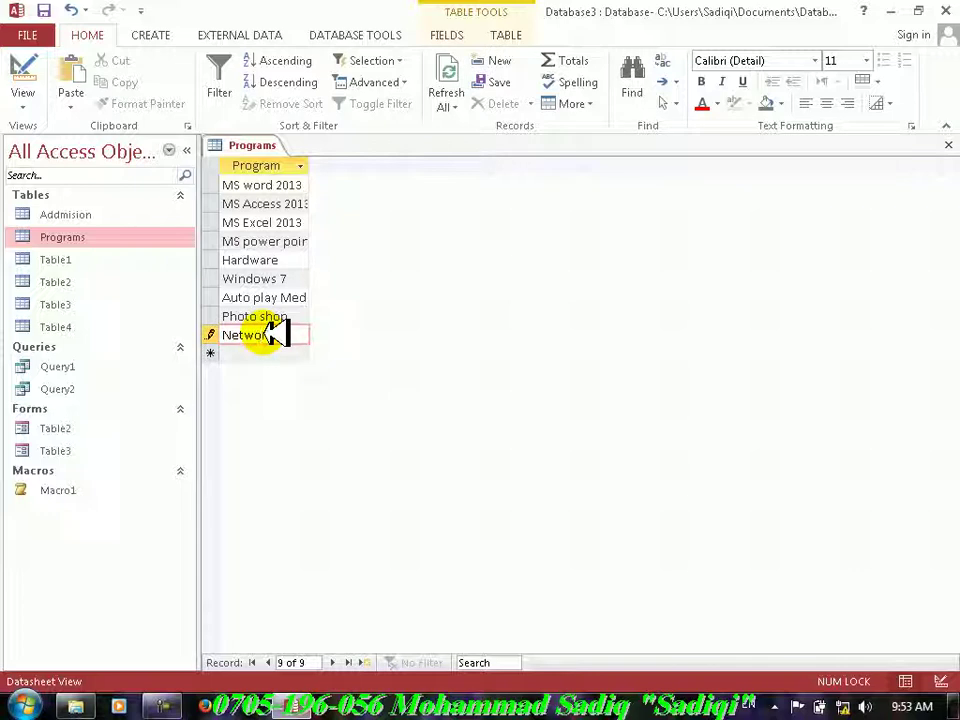
pyautogui.write('king')
pyautogui.press('Return')
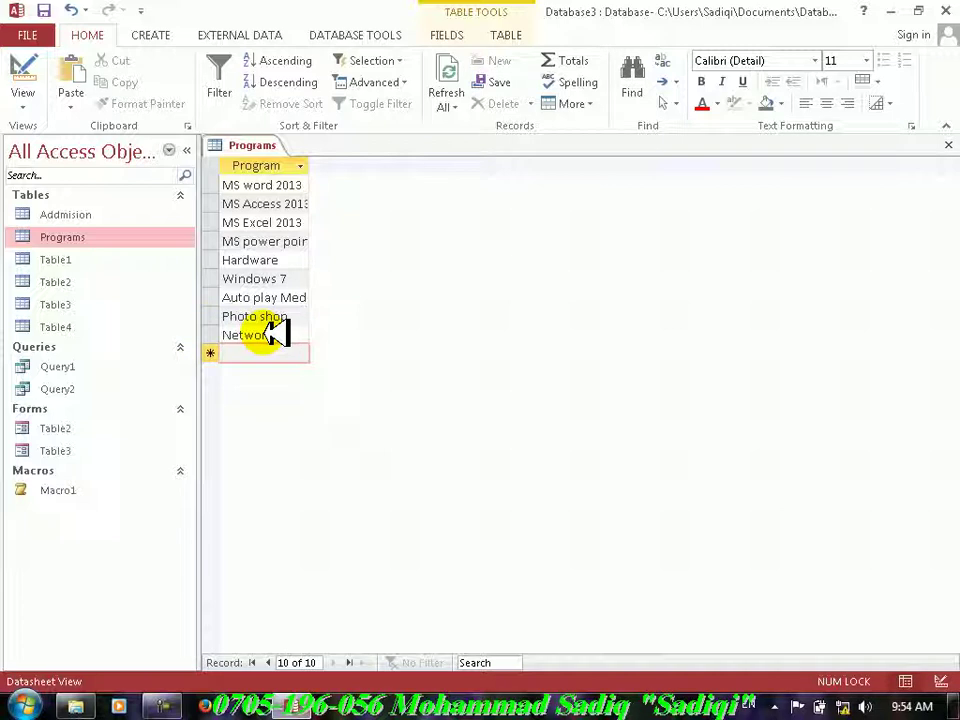
pyautogui.write('W')
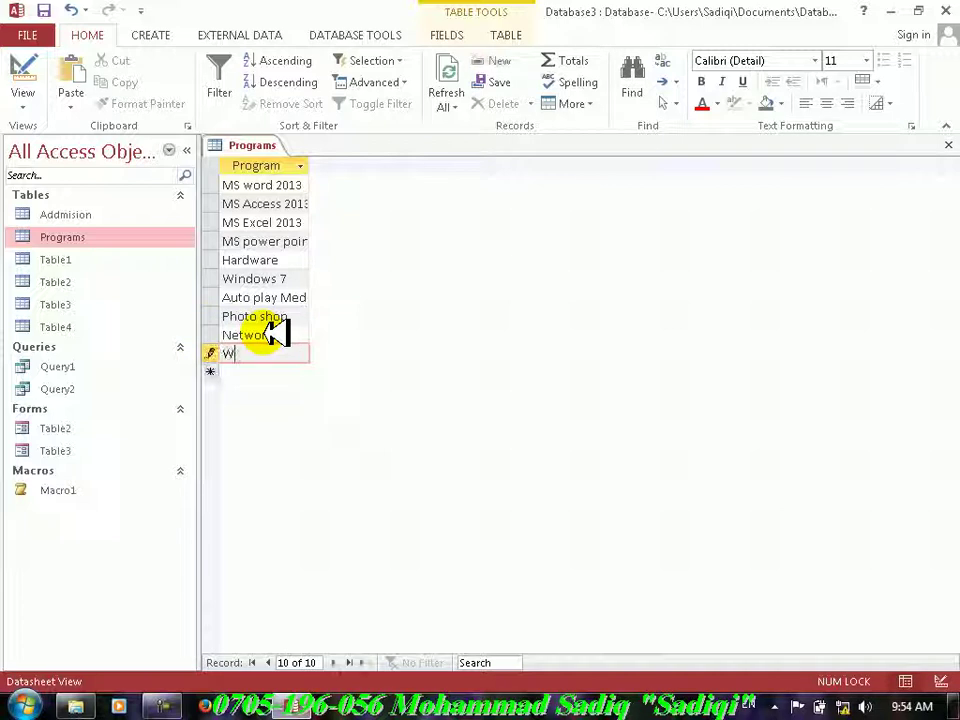
pyautogui.write('i')
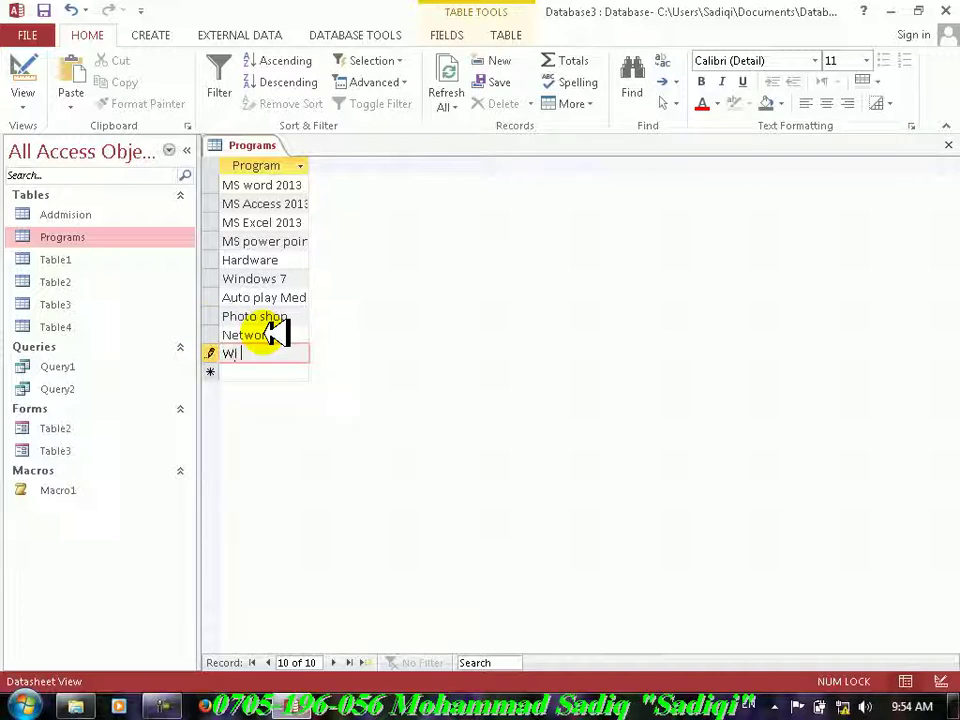
pyautogui.write(' Netor')
pyautogui.press('BackSpace')
pyautogui.write('working')
pyautogui.press('Return')
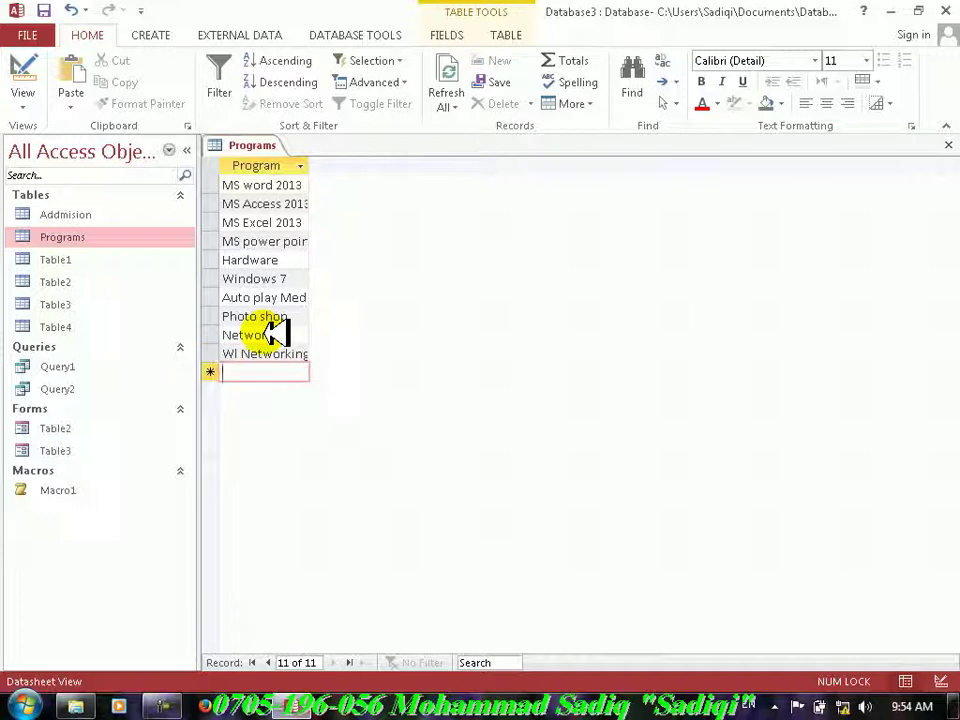
# - Add the record Web designing below Wl Networking
pyautogui.click(948, 145)
pyautogui.click(270, 370)
pyautogui.write('Web d')
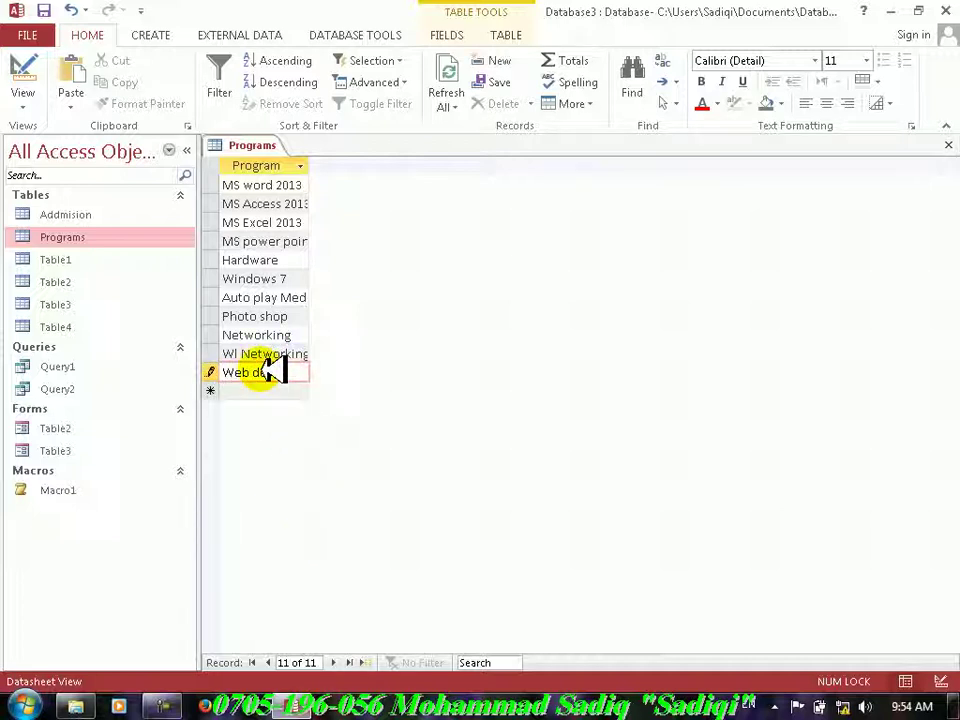
pyautogui.write('esigning')
pyautogui.press('Return')
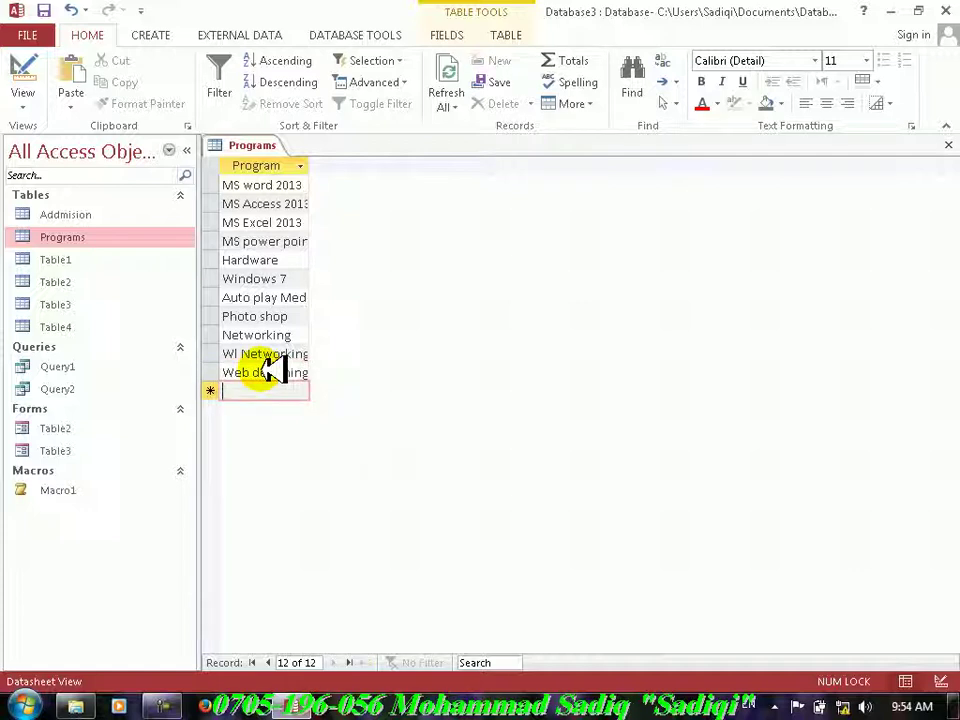
# - Add the record Windows xp customization below Web designing
pyautogui.write('Window')
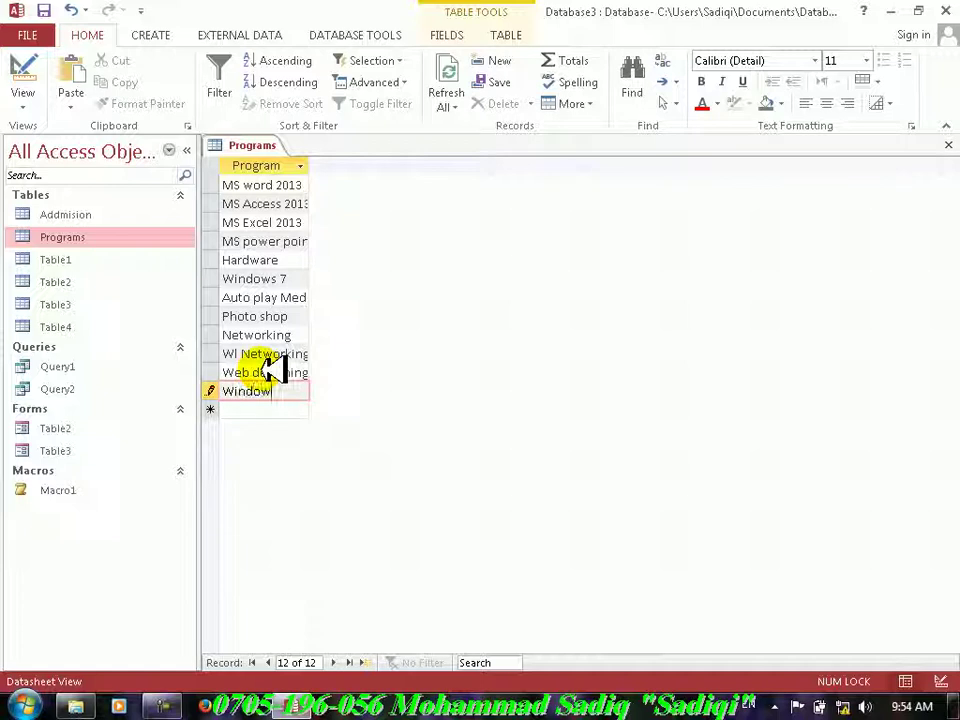
pyautogui.write('s xp')
pyautogui.write(' co')
pyautogui.write('n')
pyautogui.write('stomaz')
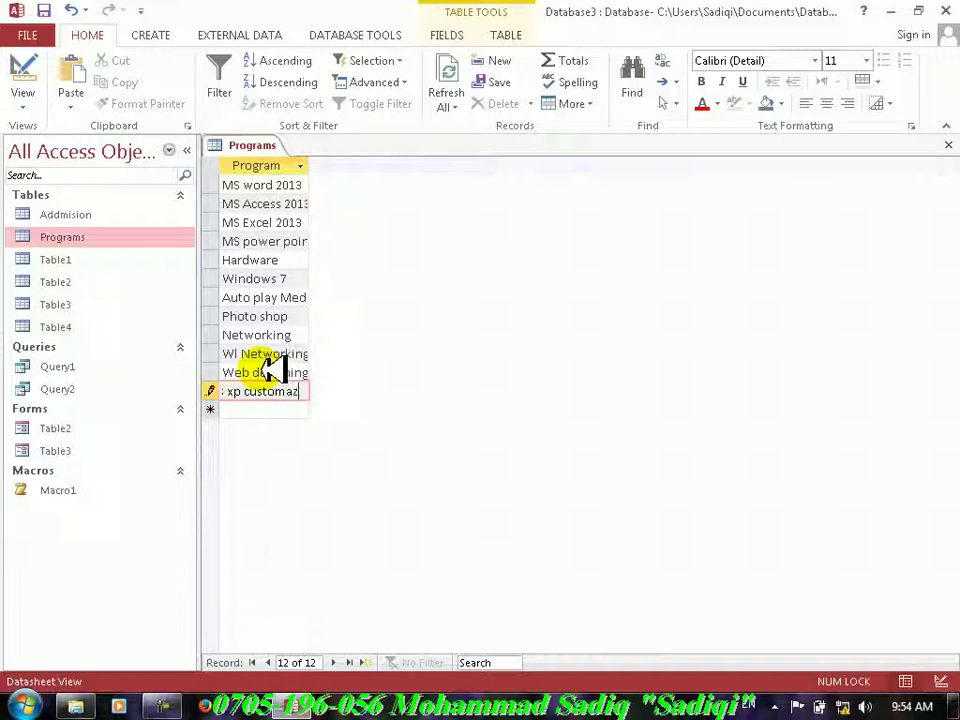
pyautogui.write('ion')
pyautogui.press('Return')
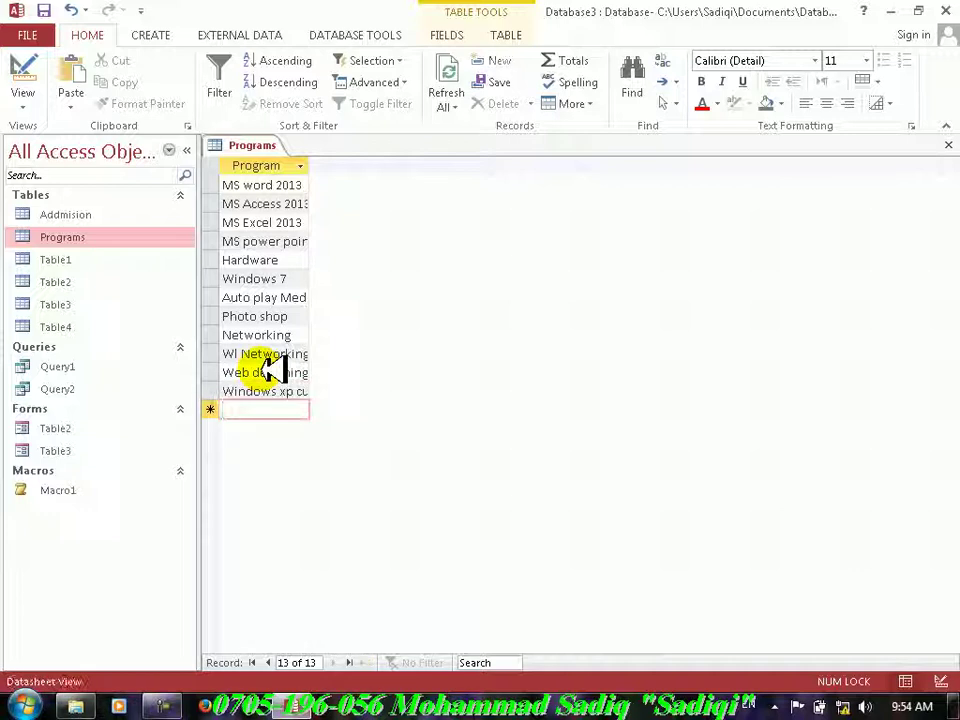
# - Widen the Program column until the longest program names fit fully
pyautogui.click(302, 165)
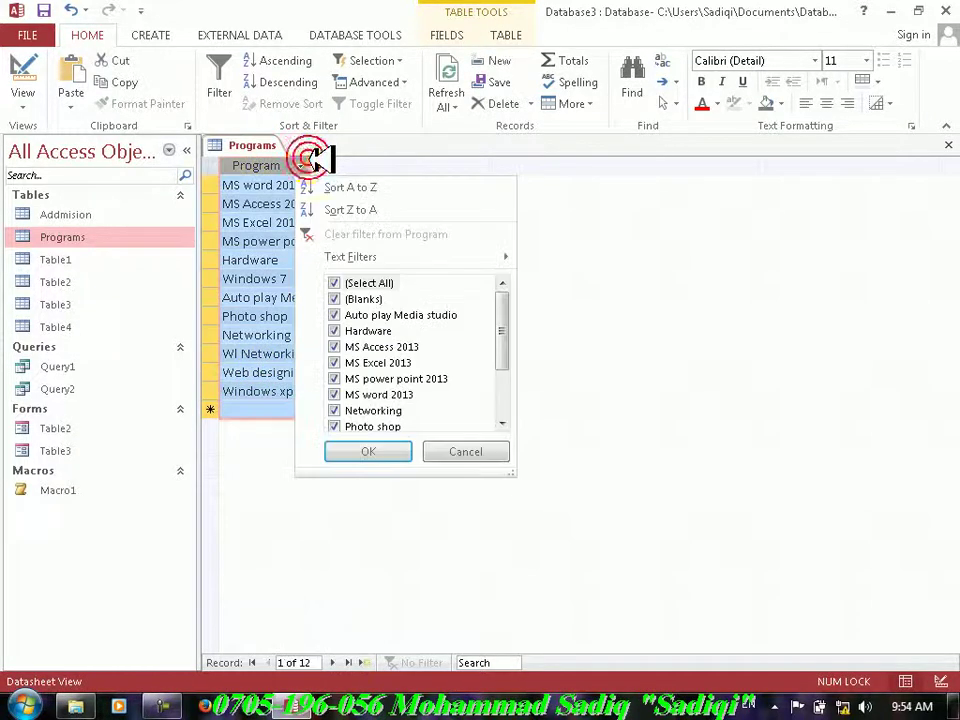
pyautogui.click(285, 196)
pyautogui.moveTo(310, 165); pyautogui.dragTo(352, 166)
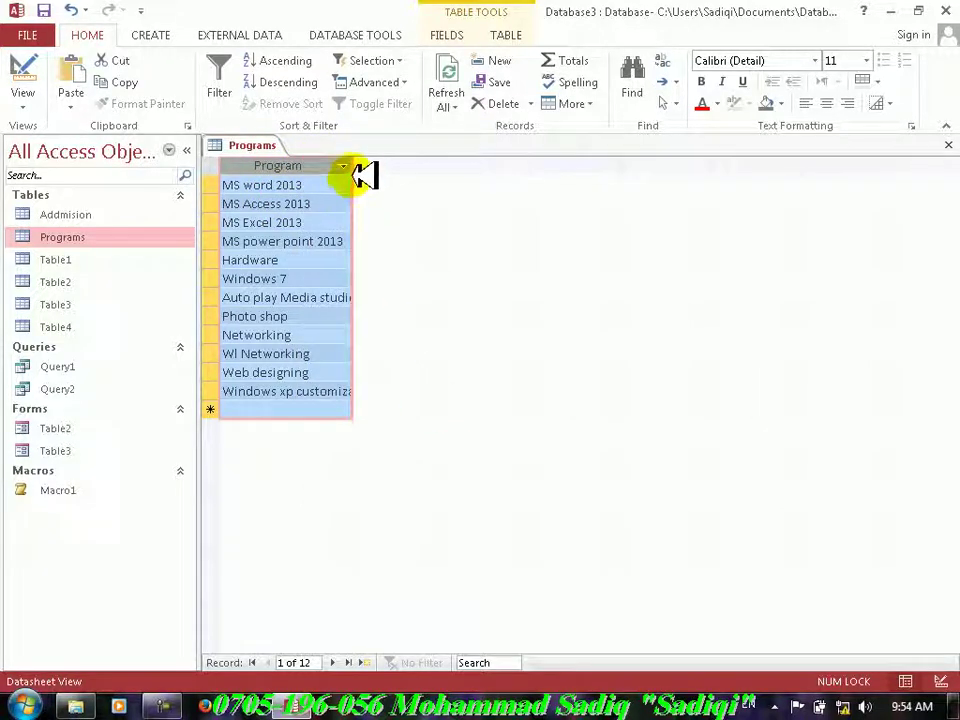
pyautogui.moveTo(354, 168); pyautogui.dragTo(416, 171)
pyautogui.click(373, 410)
pyautogui.click(497, 497)
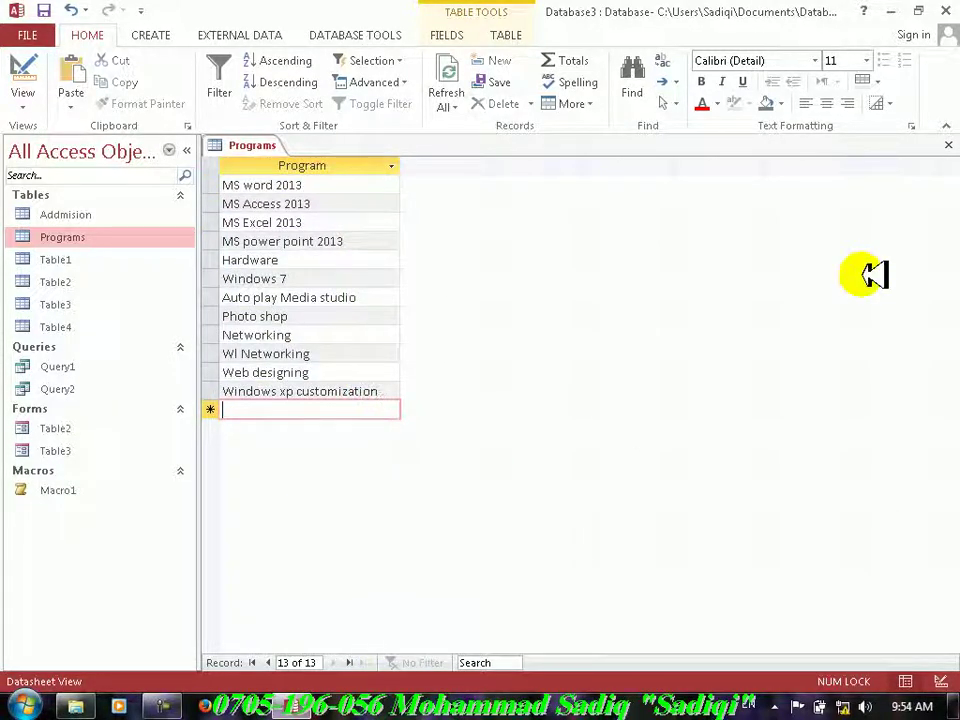
# - Close the Programs table with its layout saved and open the Addmision table in Design view
pyautogui.click(948, 145)
pyautogui.click(436, 407)
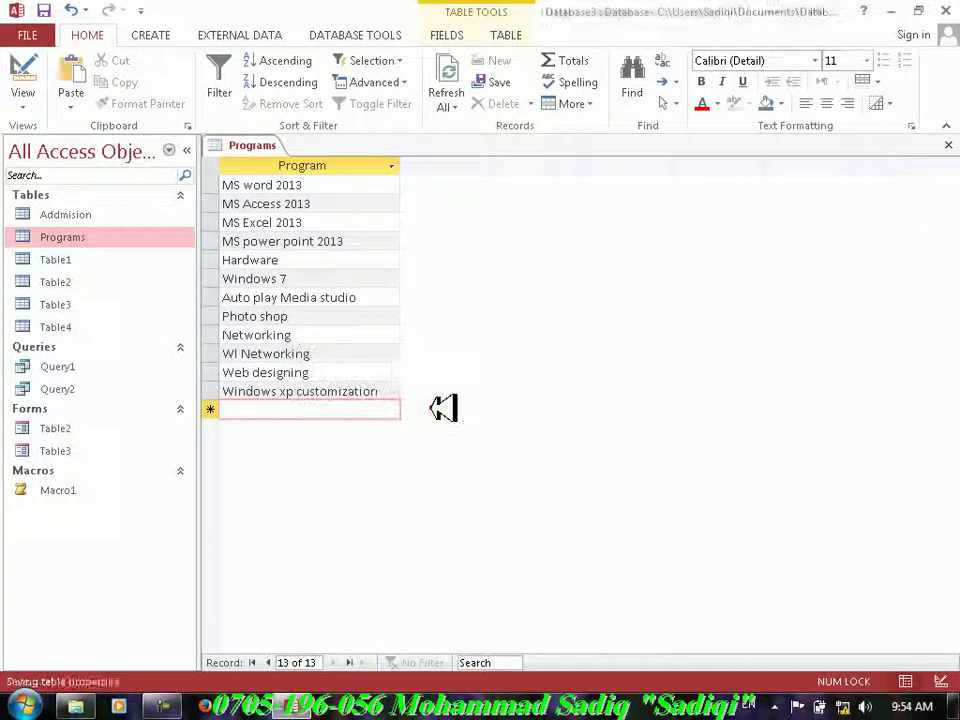
pyautogui.doubleClick(64, 212)
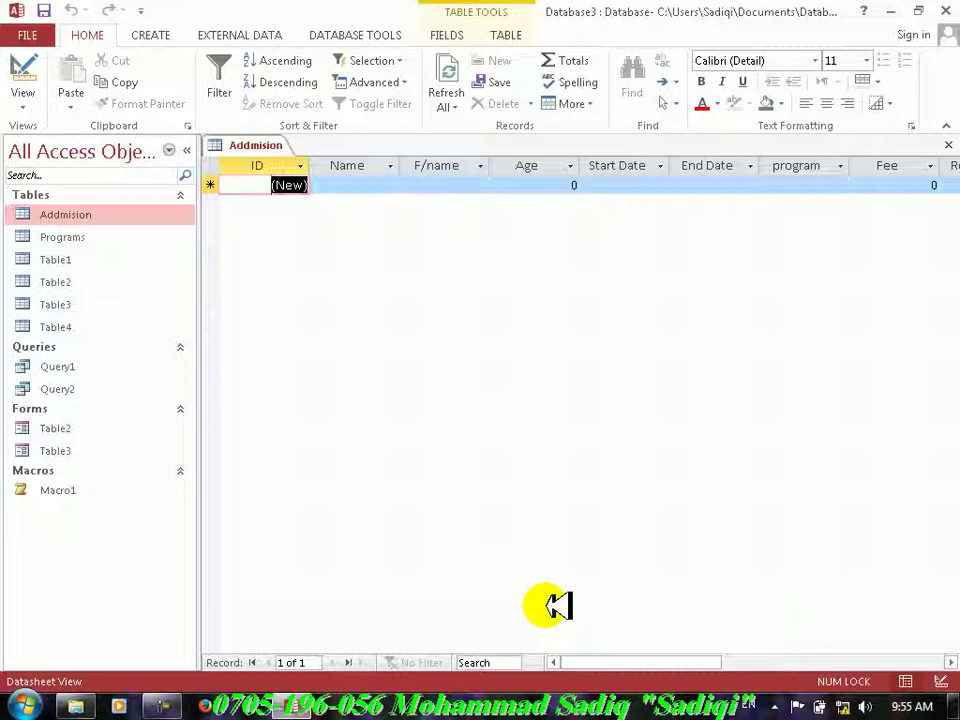
pyautogui.click(23, 68)
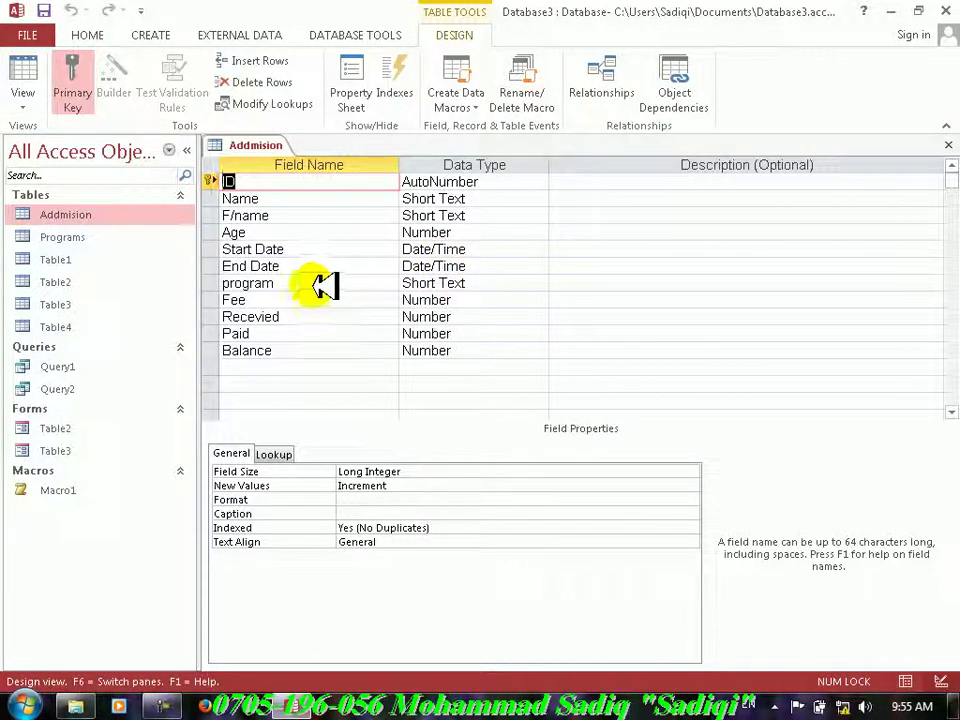
# - Start the Lookup Wizard for the program field, taking its values from the Programs table
pyautogui.click(311, 284)
pyautogui.click(482, 283)
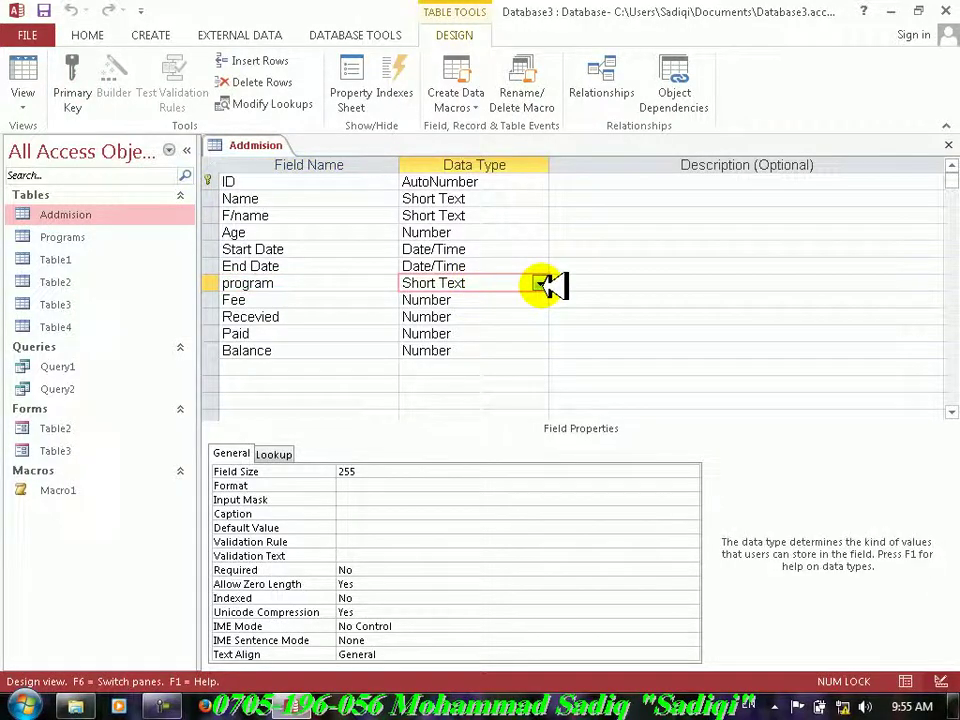
pyautogui.click(539, 284)
pyautogui.click(456, 485)
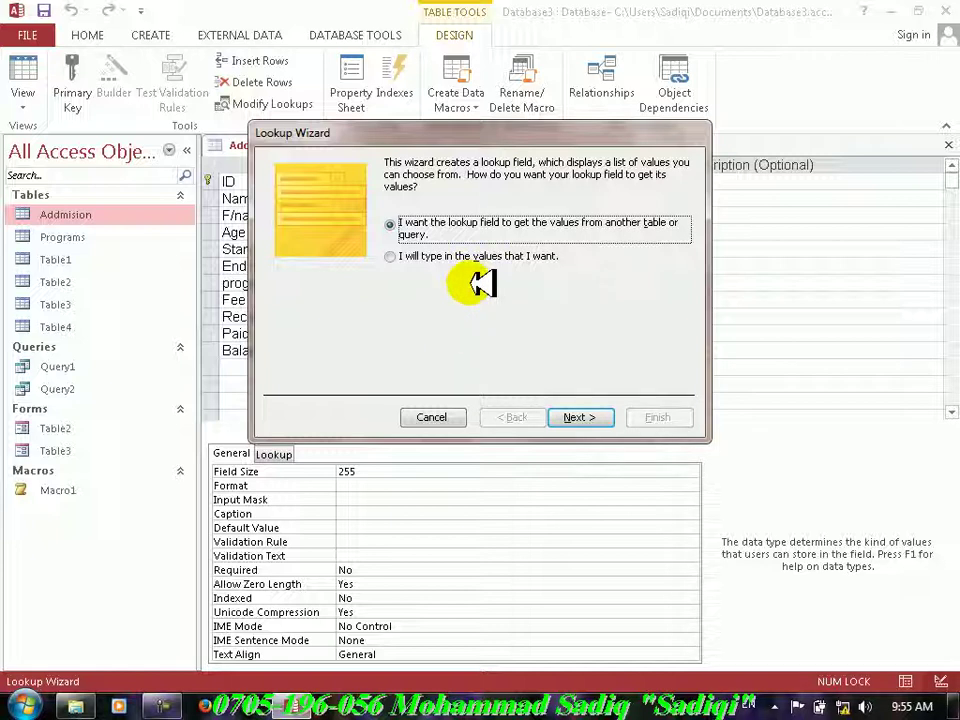
pyautogui.click(588, 420)
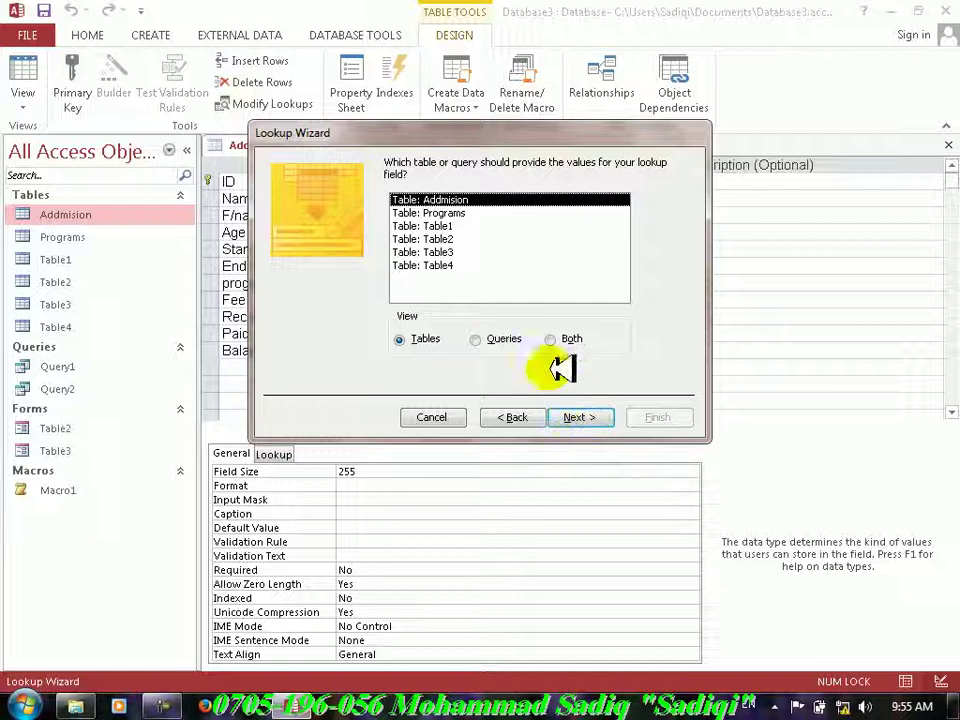
pyautogui.click(455, 212)
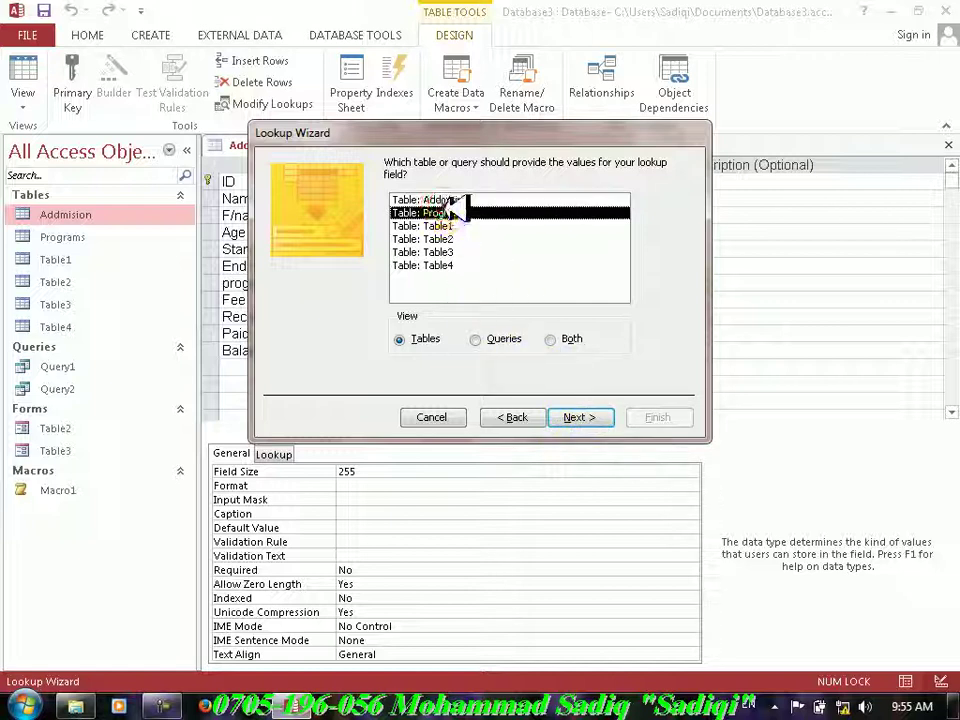
pyautogui.click(583, 415)
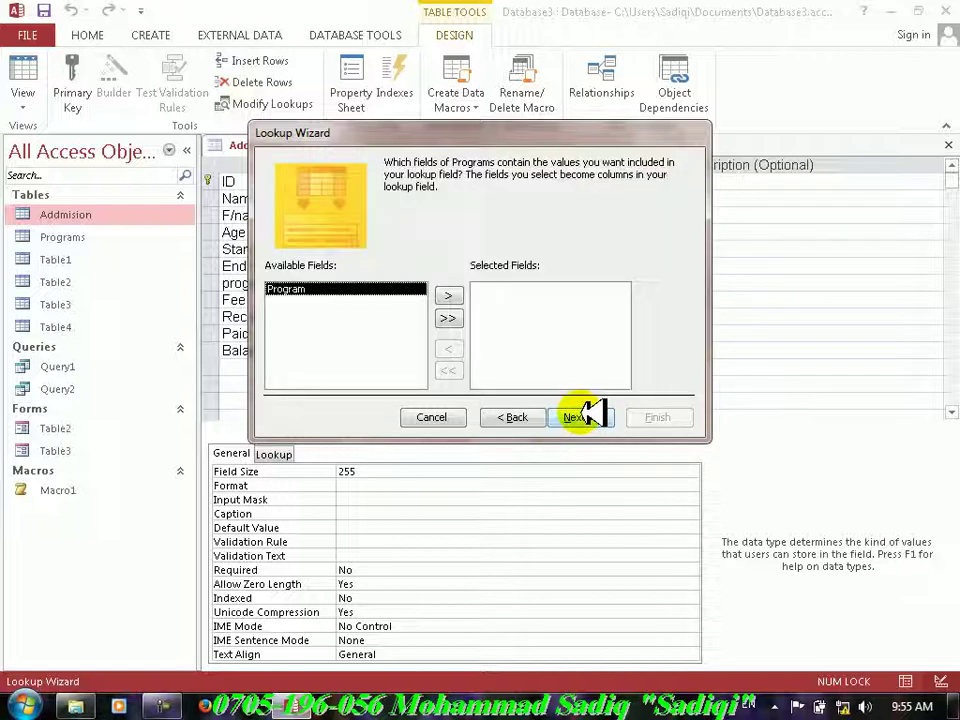
# - Include the Program field in the lookup without sorting, keep the label program, and finish the wizard, saving the table
pyautogui.click(448, 318)
pyautogui.click(580, 413)
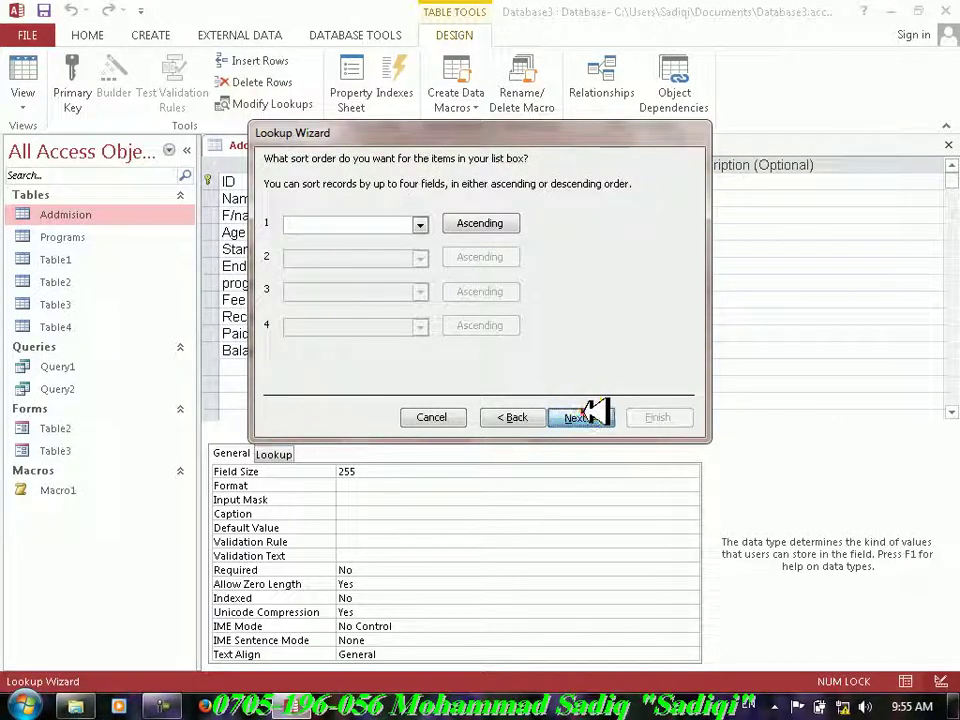
pyautogui.click(580, 415)
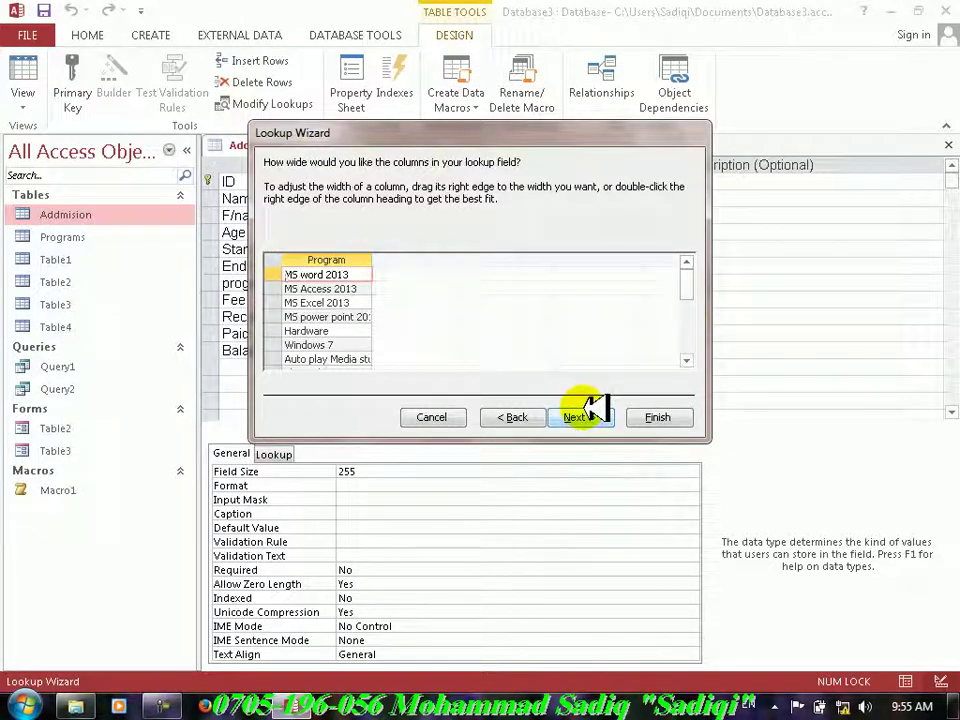
pyautogui.click(588, 414)
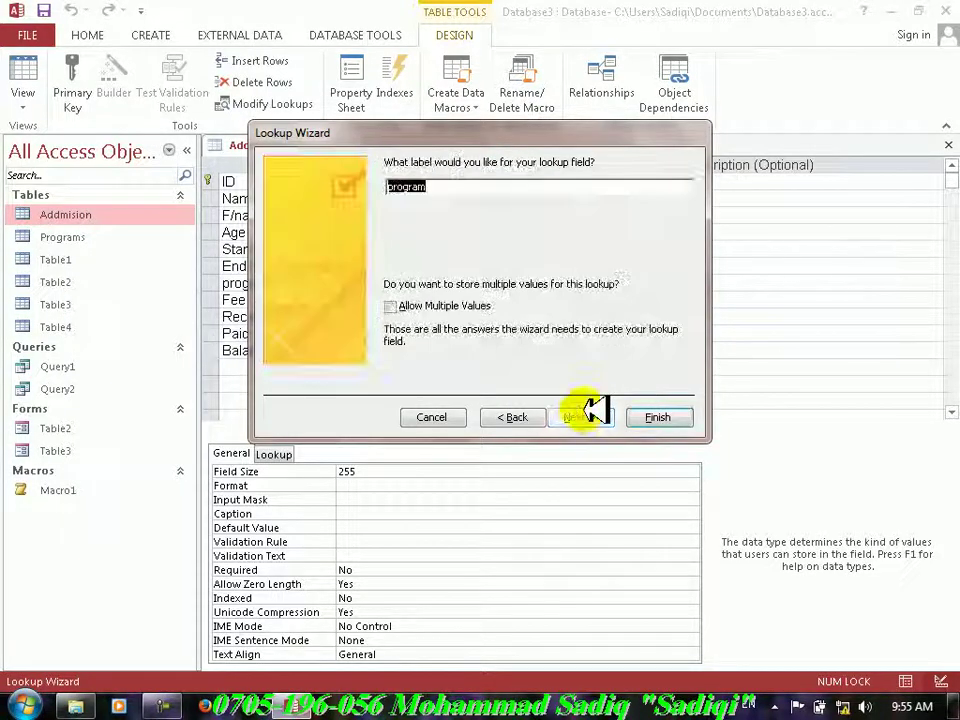
pyautogui.click(638, 418)
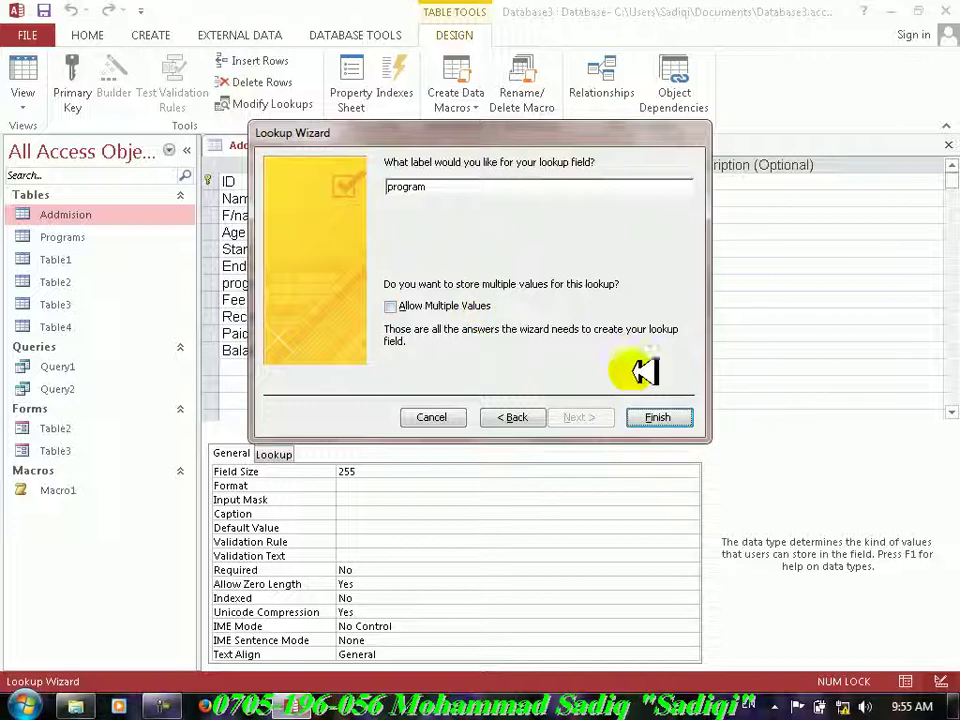
pyautogui.click(668, 417)
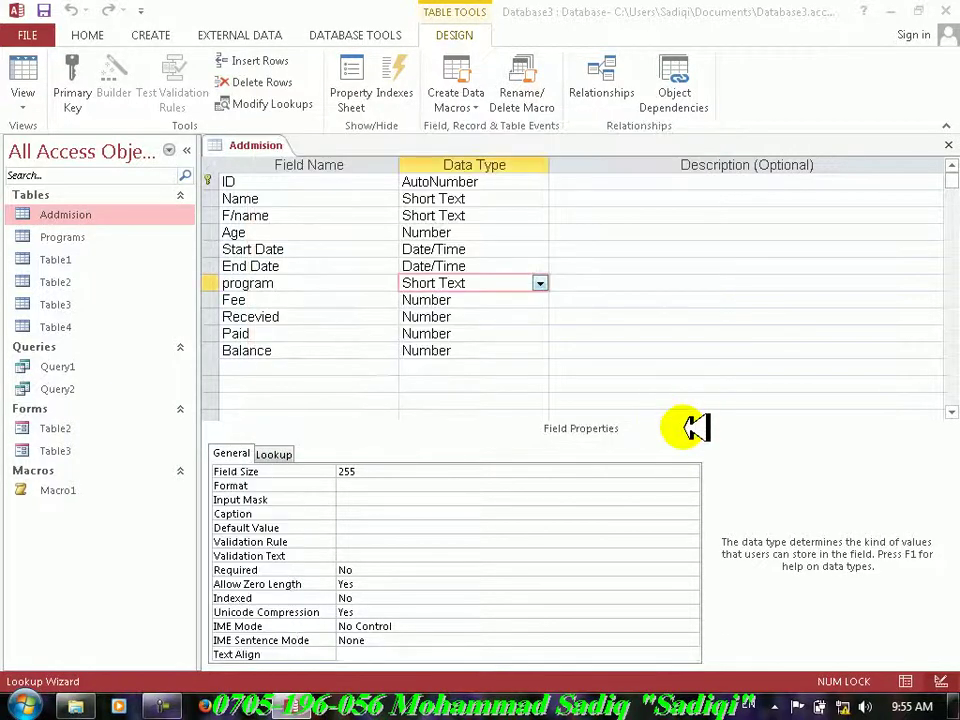
pyautogui.click(468, 408)
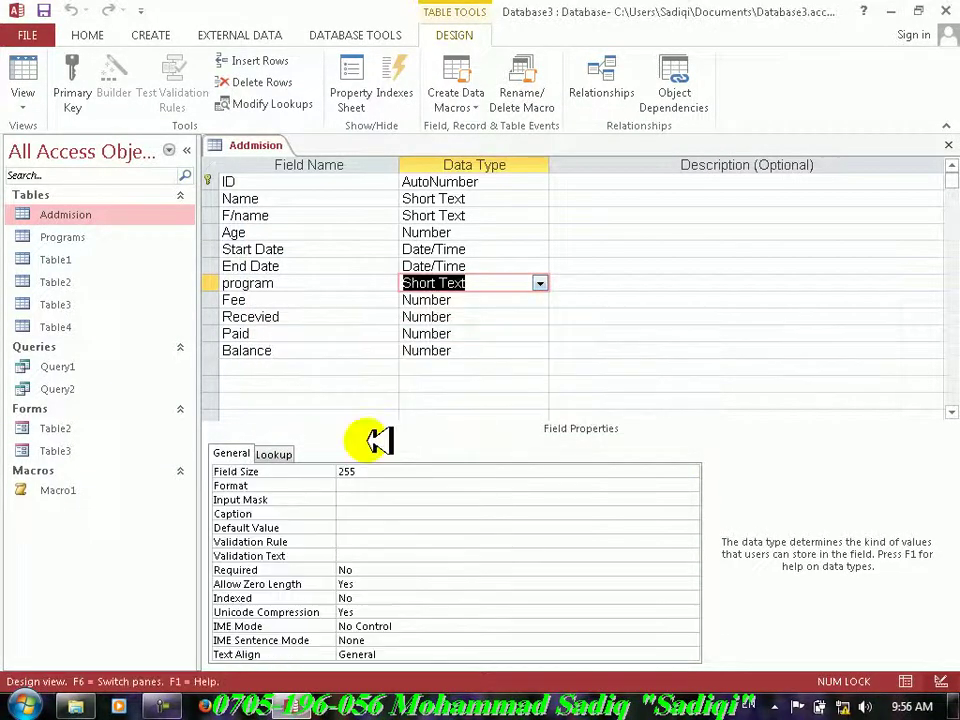
# - Examine the program field's lookup properties and its list of courses in Datasheet view
pyautogui.click(284, 451)
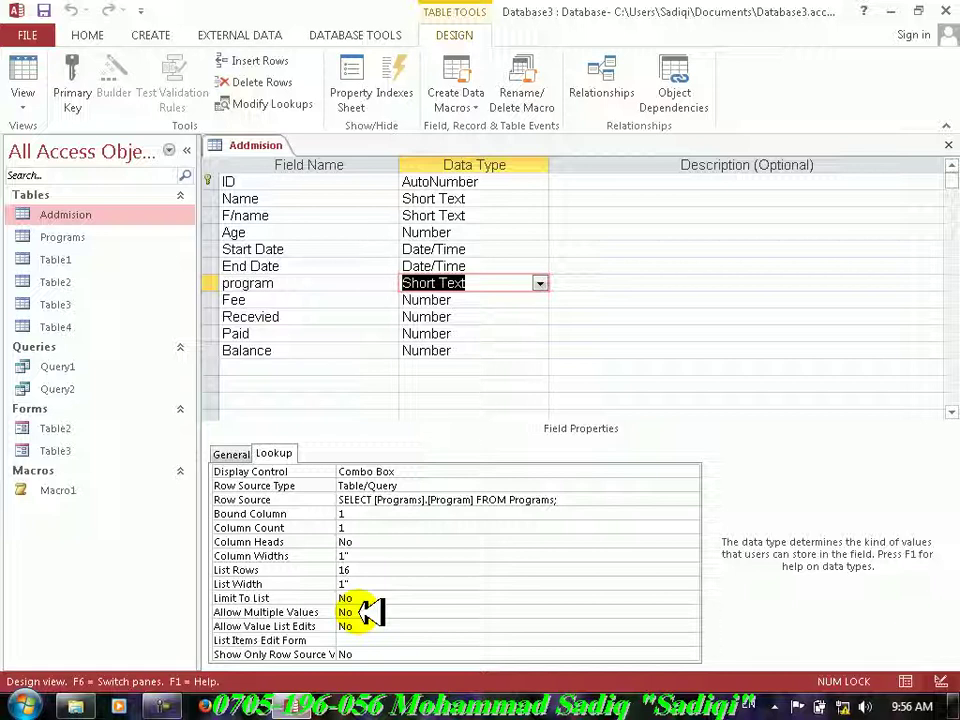
pyautogui.click(40, 72)
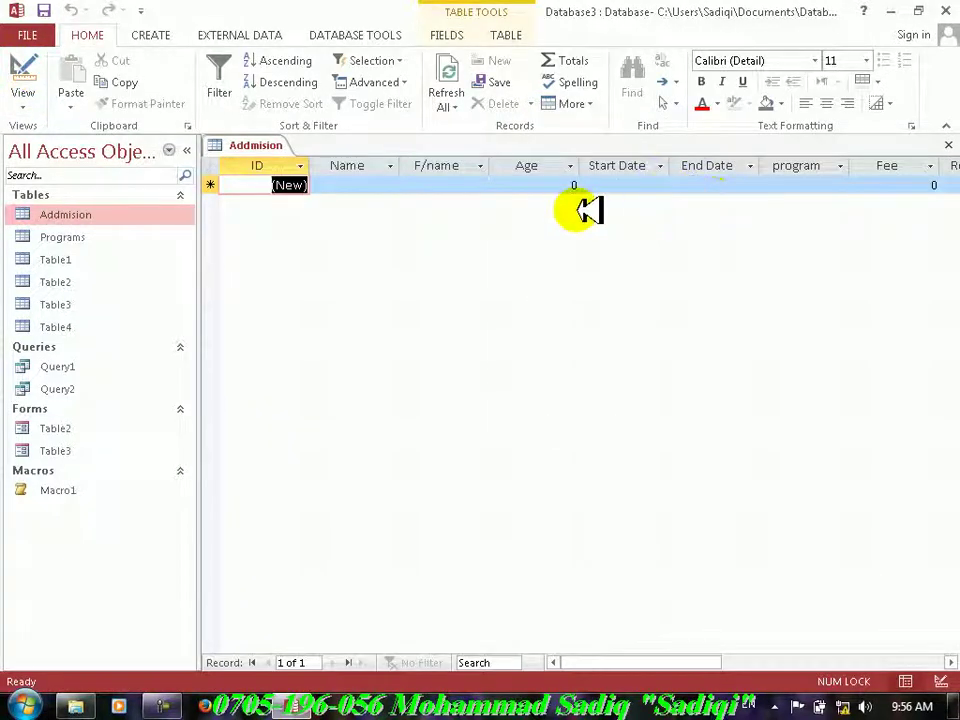
pyautogui.click(824, 187)
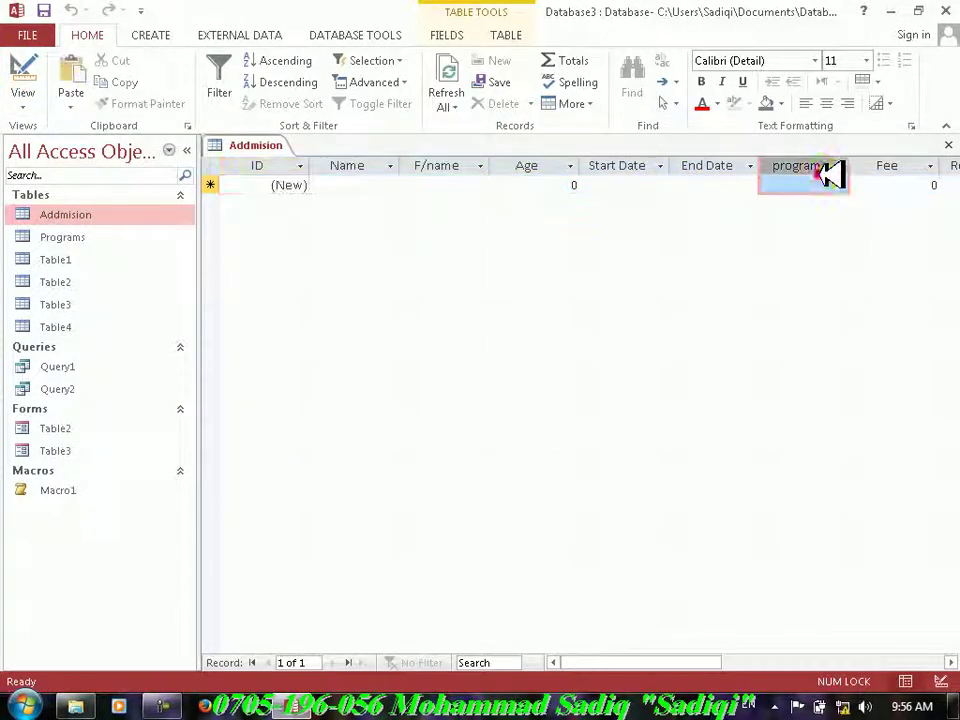
pyautogui.click(839, 184)
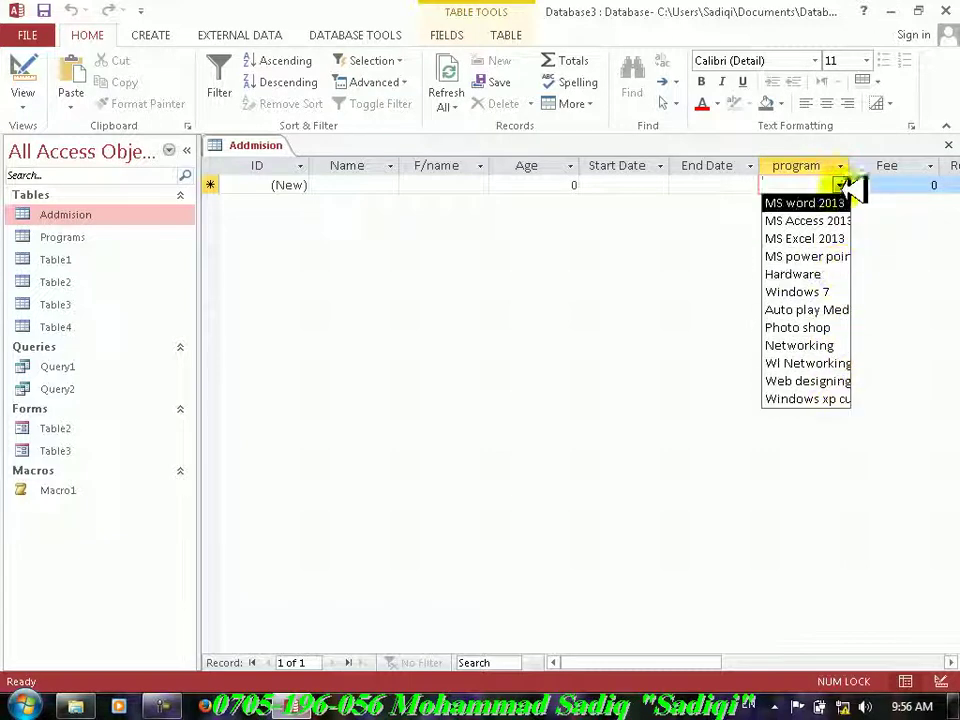
# - Widen the program column slightly and check the course list in the new record again
pyautogui.moveTo(852, 168); pyautogui.dragTo(877, 176)
pyautogui.click(870, 183)
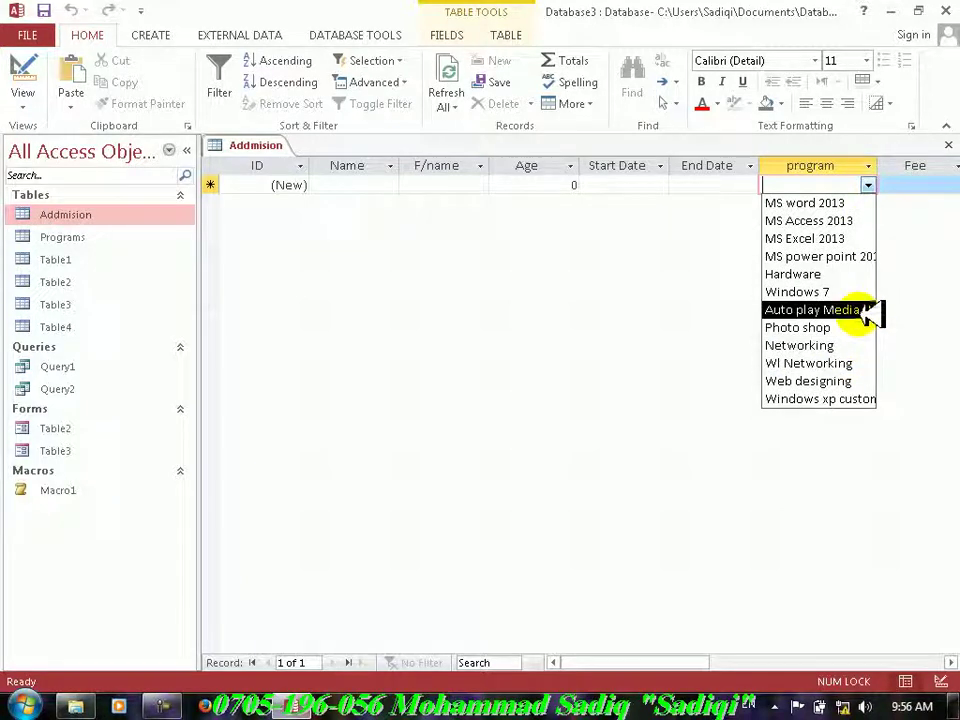
pyautogui.click(738, 185)
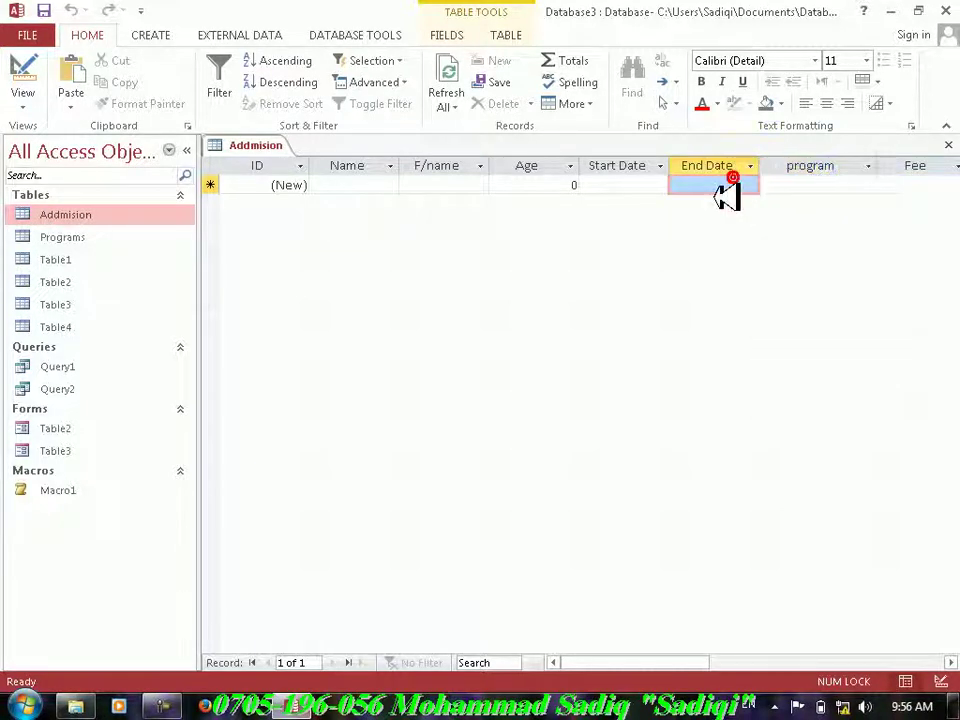
pyautogui.click(164, 704)
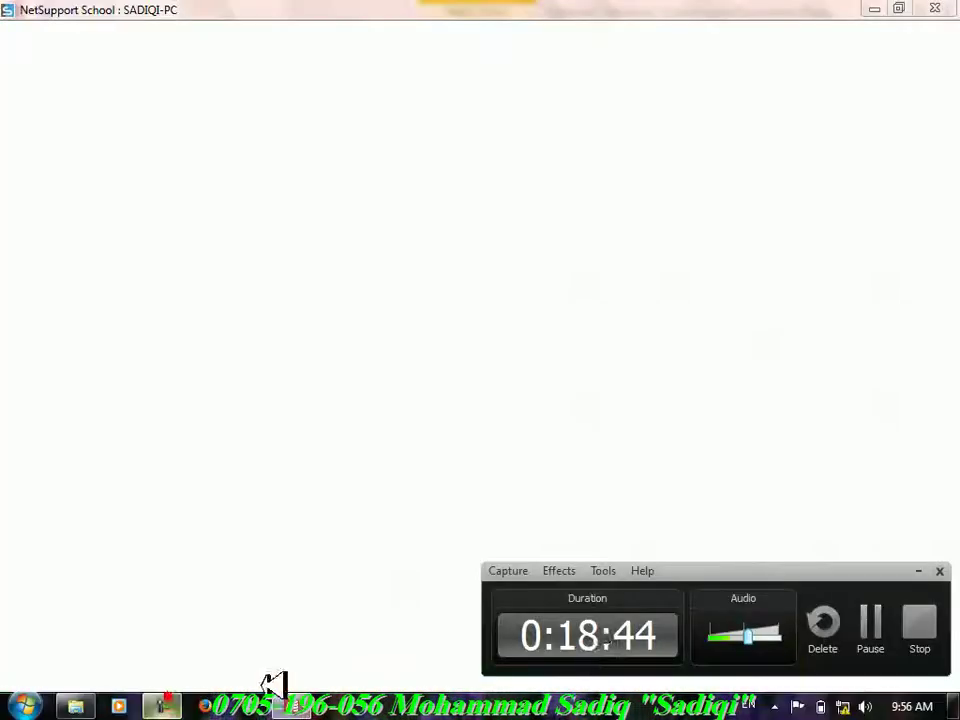
pyautogui.click(870, 621)
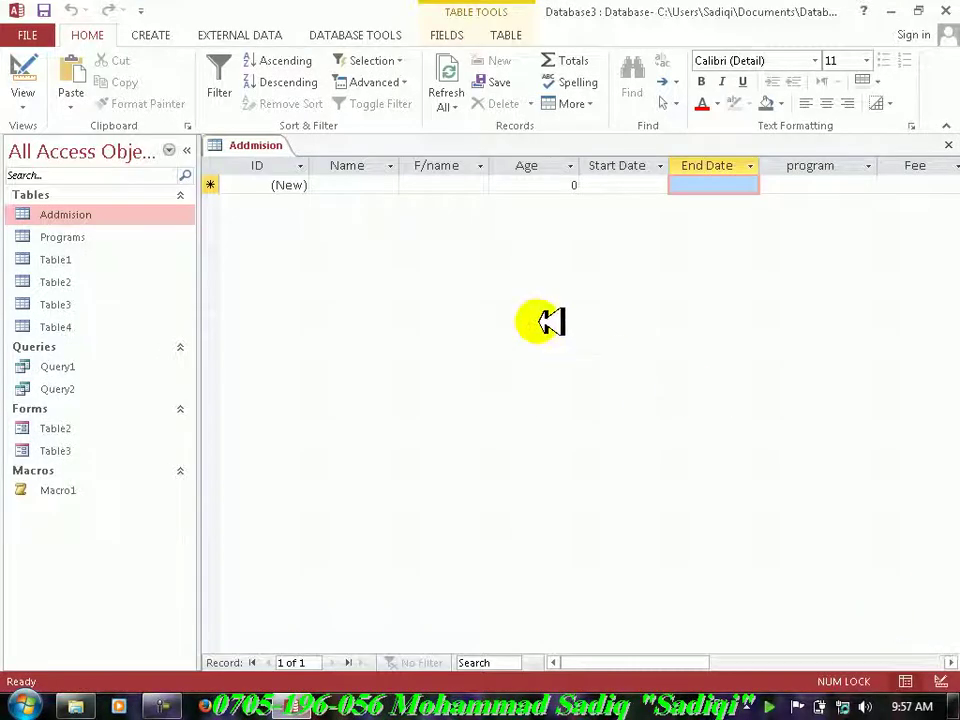
# - Close the Addmision table and save its layout changes
pyautogui.click(356, 185)
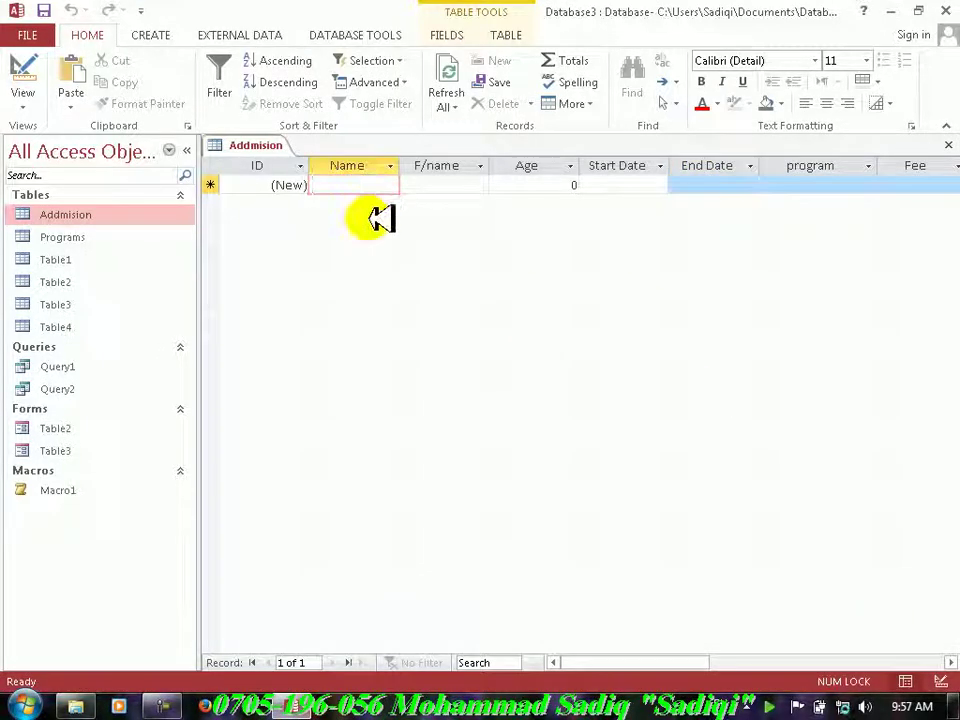
pyautogui.click(948, 145)
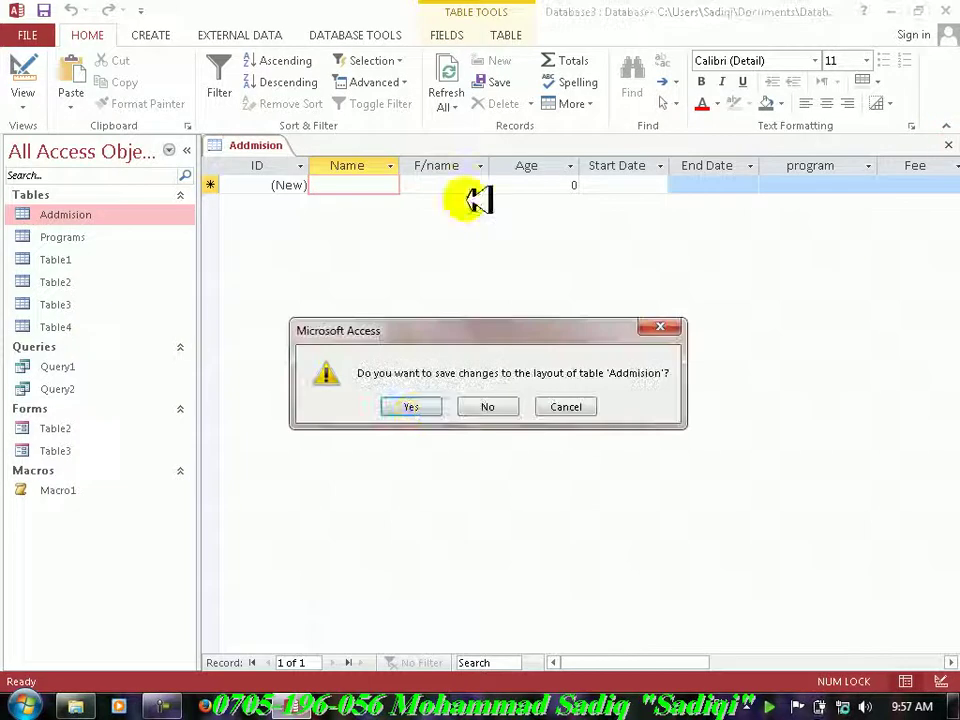
pyautogui.click(410, 406)
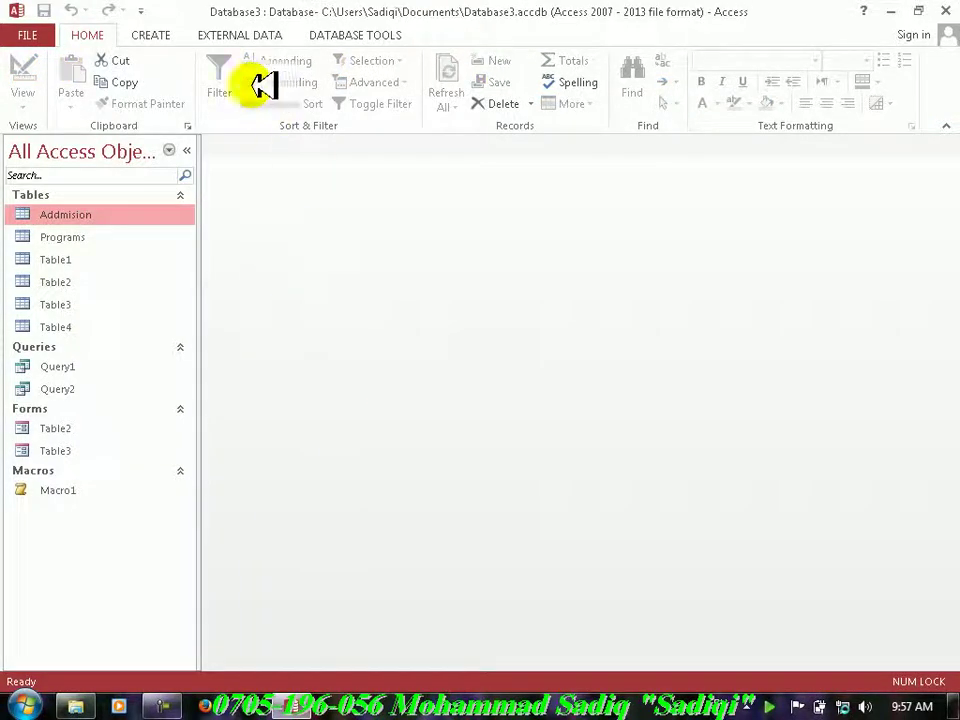
# - Create a new query in Design view based on the Addmision table
pyautogui.click(158, 34)
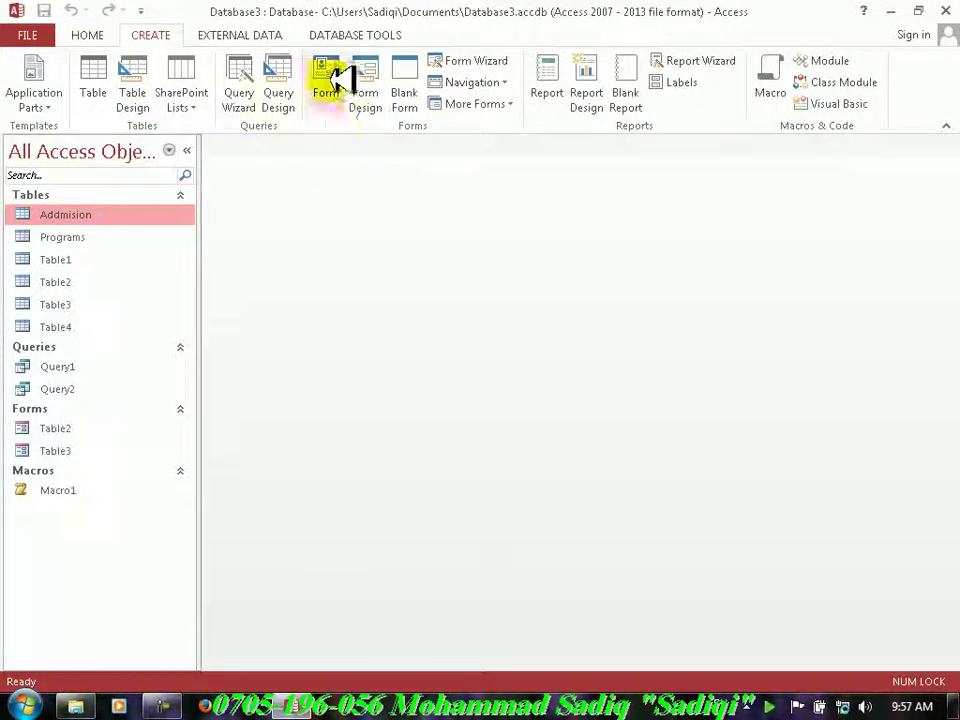
pyautogui.click(275, 82)
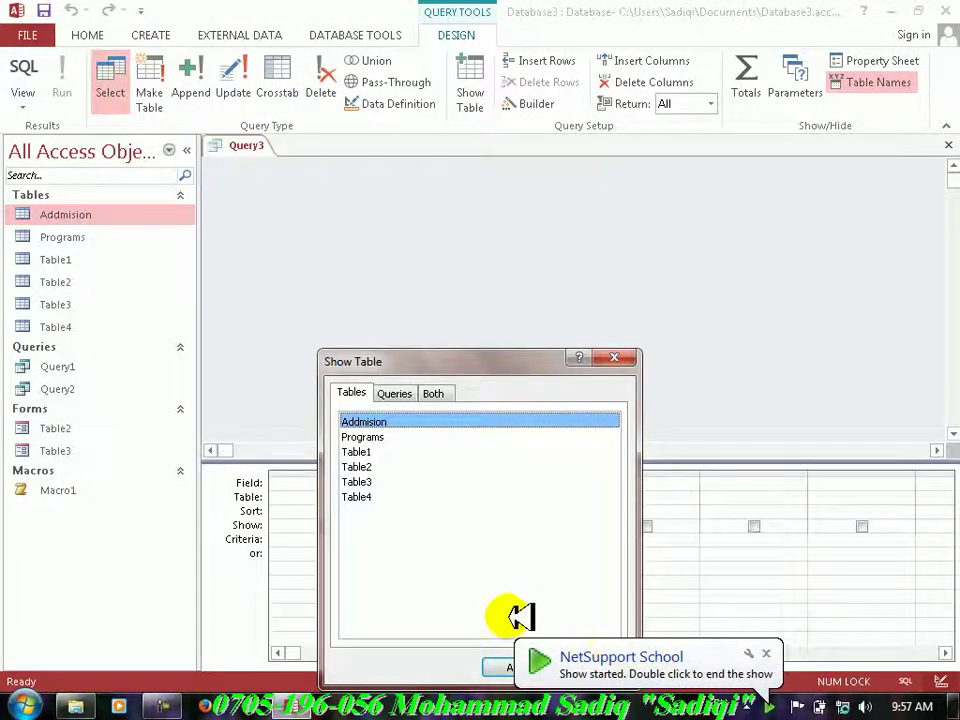
pyautogui.click(398, 437)
pyautogui.click(396, 422)
pyautogui.click(544, 665)
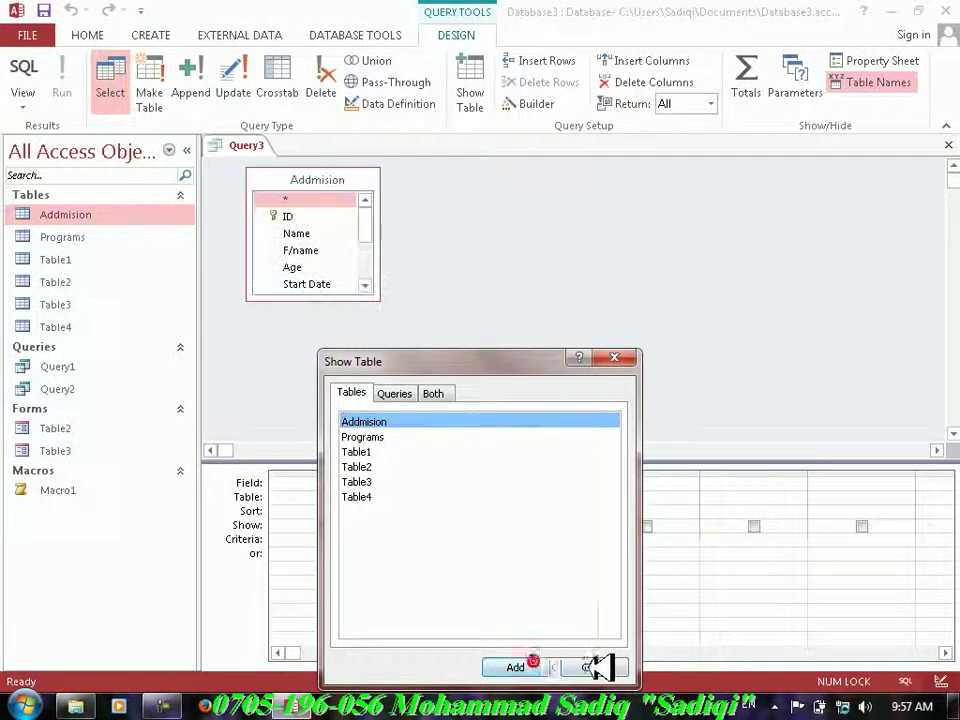
pyautogui.click(600, 667)
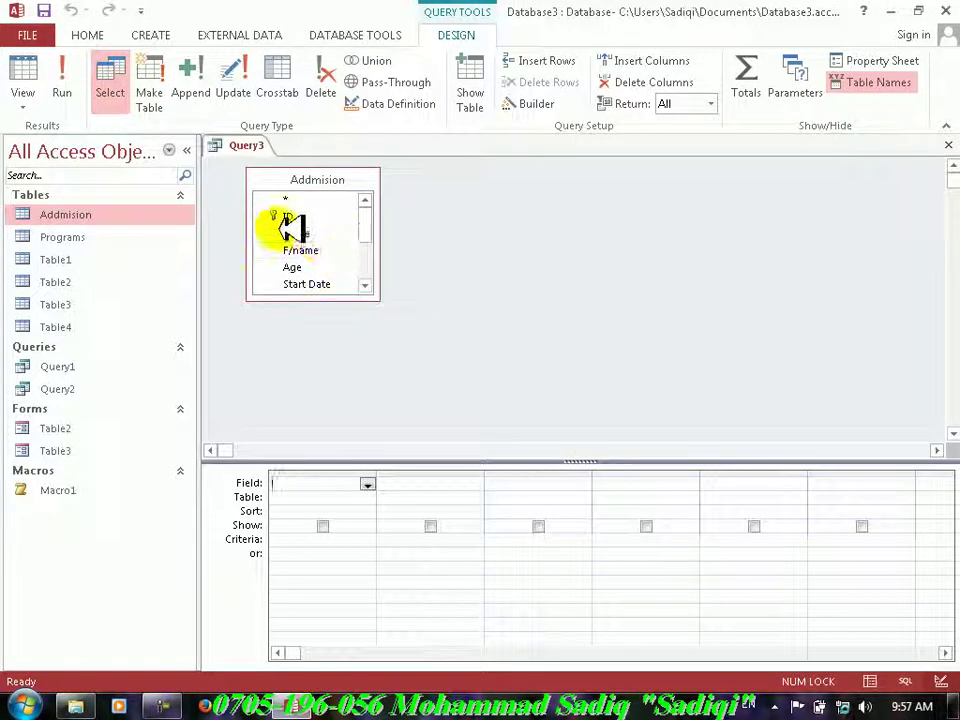
# - Add all individual fields of the Addmision table, from ID to Balance, to the query design grid
pyautogui.doubleClick(322, 178)
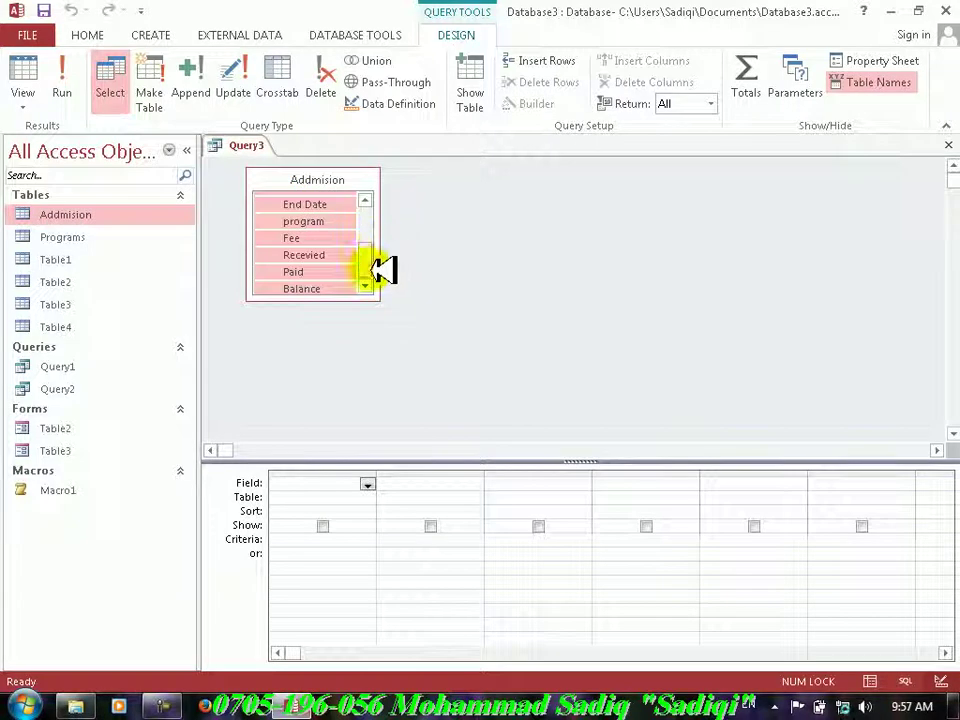
pyautogui.moveTo(366, 268); pyautogui.dragTo(372, 208)
pyautogui.moveTo(310, 217); pyautogui.dragTo(330, 485)
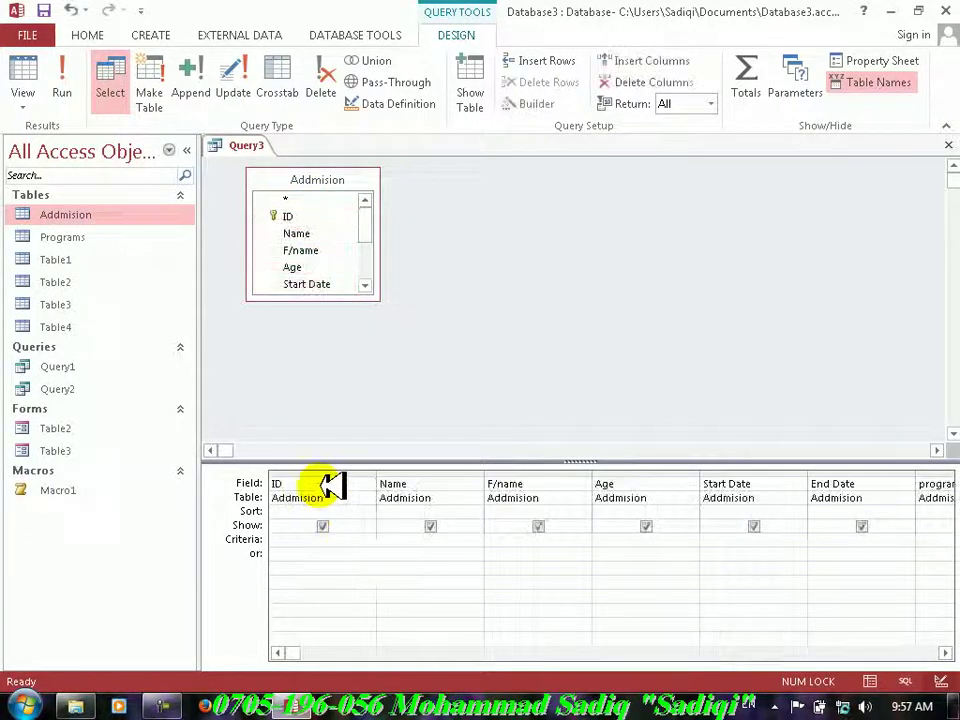
# - Begin building the Balance column's expression with Balance:iif(programs="MS word 2013",20000, and open a nested iif
pyautogui.click(940, 653)
pyautogui.click(944, 651)
pyautogui.click(944, 651)
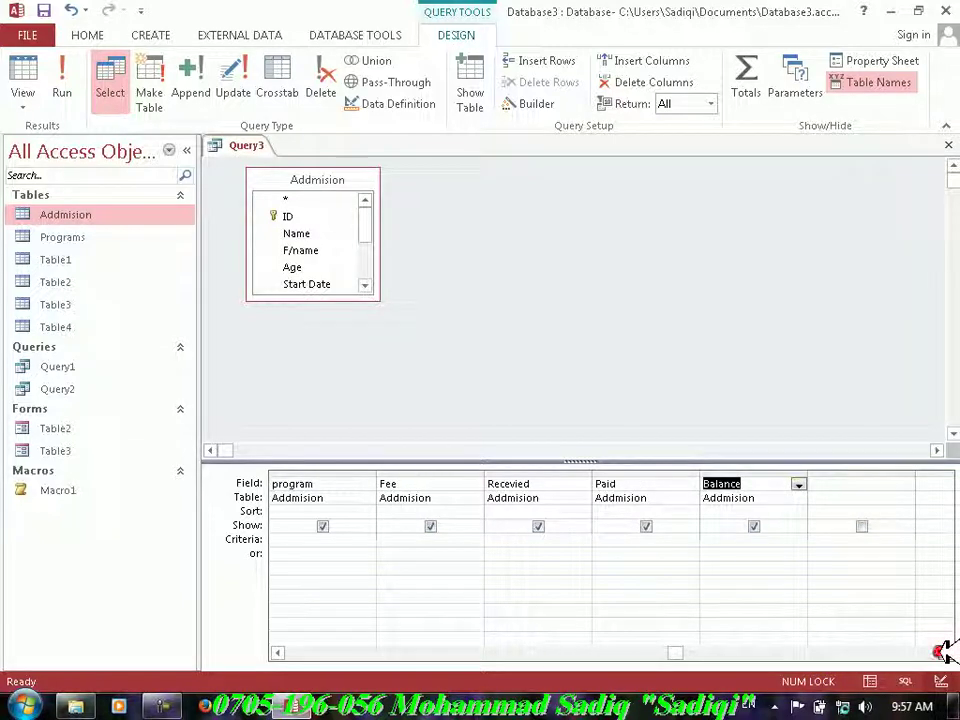
pyautogui.rightClick(767, 484)
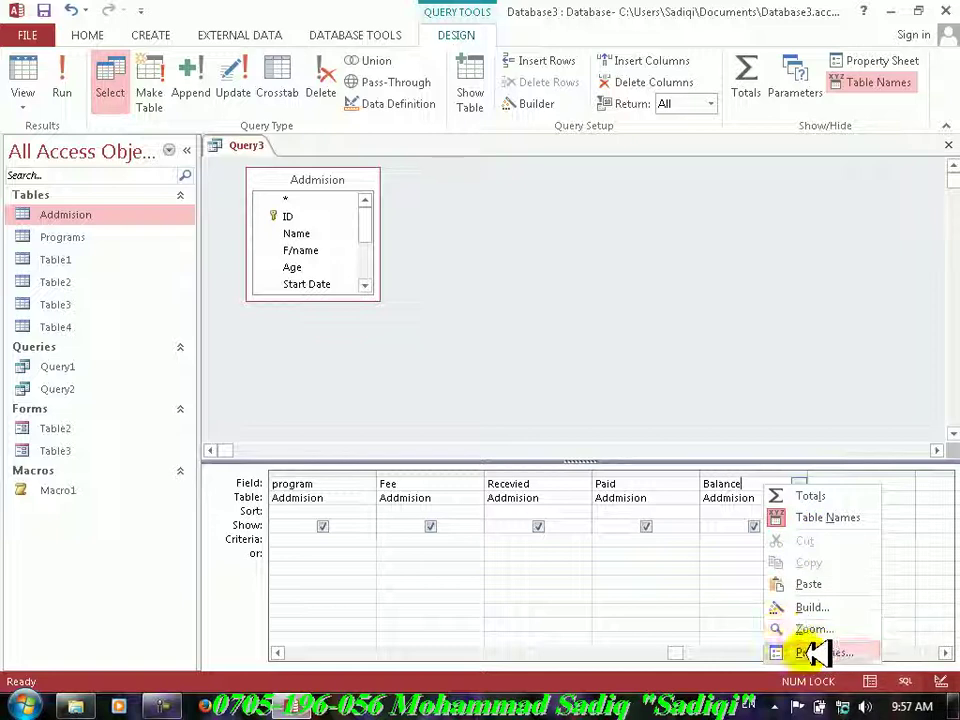
pyautogui.click(812, 608)
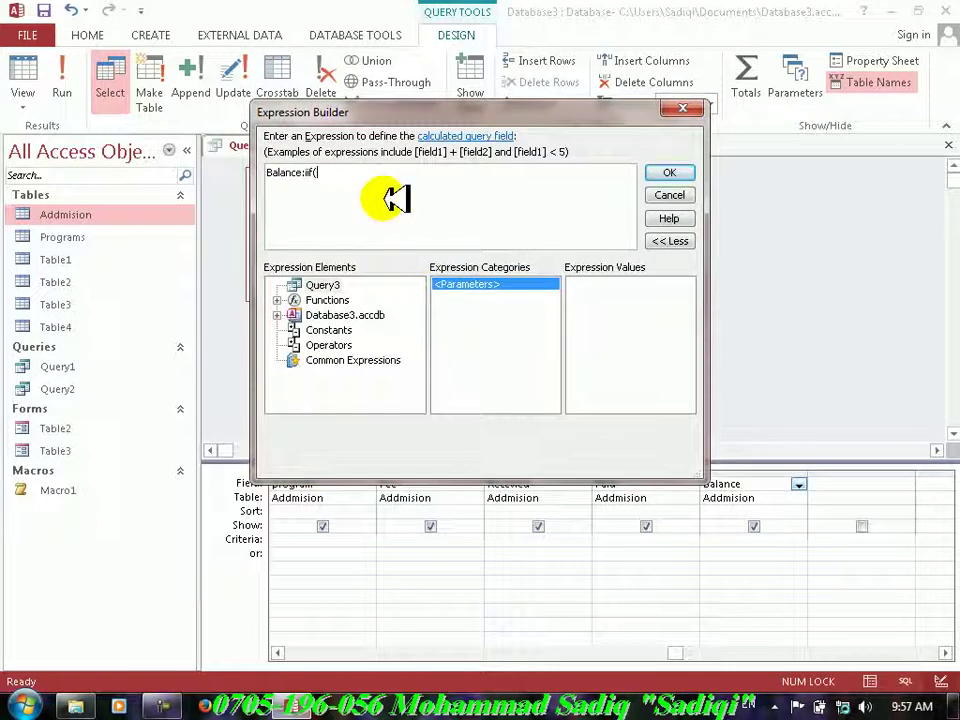
pyautogui.write(':iif(prog')
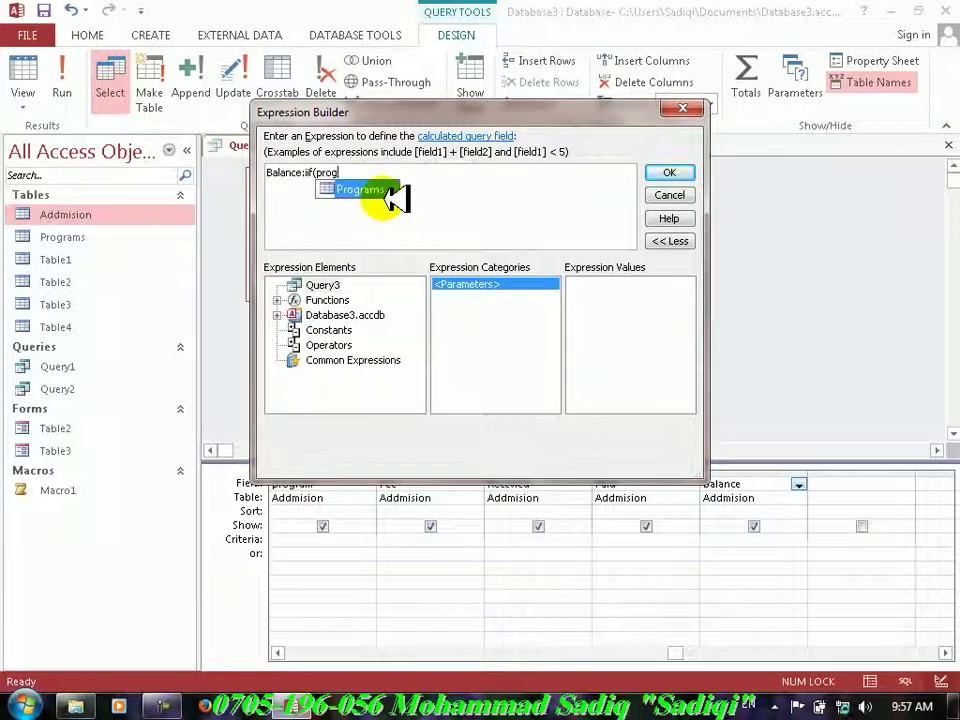
pyautogui.write('ram')
pyautogui.write('=')
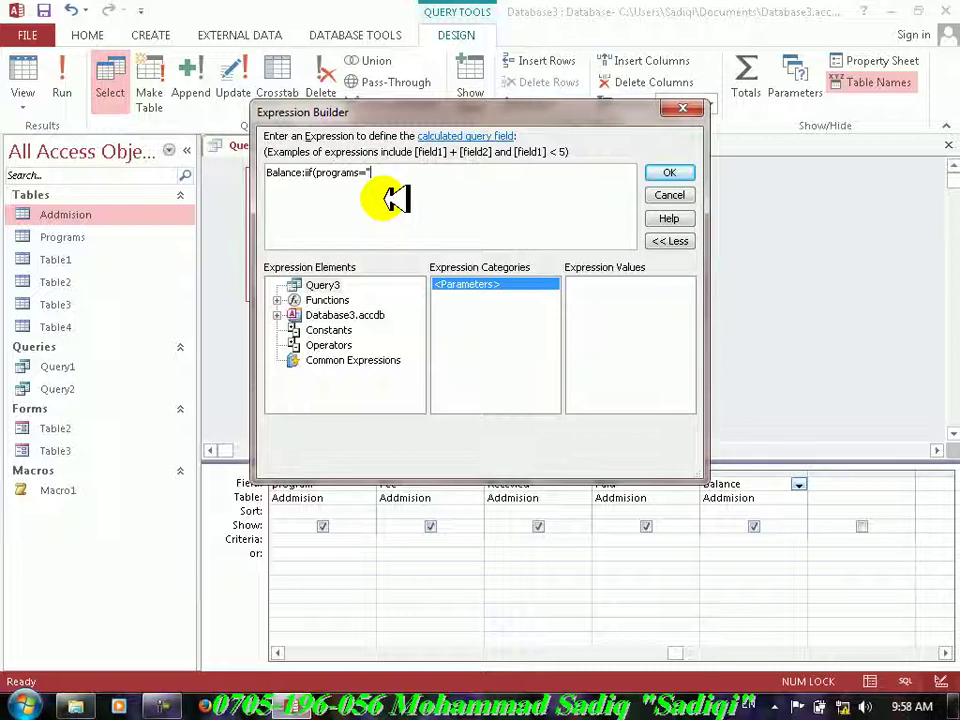
pyautogui.write('"MS word 2013')
pyautogui.write('2000')
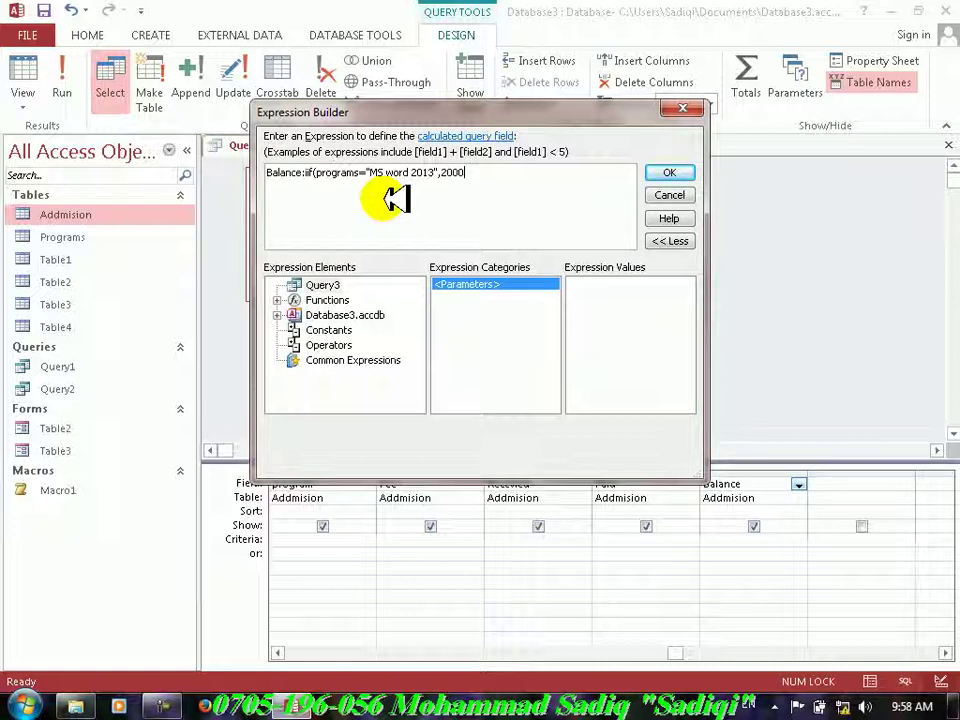
pyautogui.write('0,iif(')
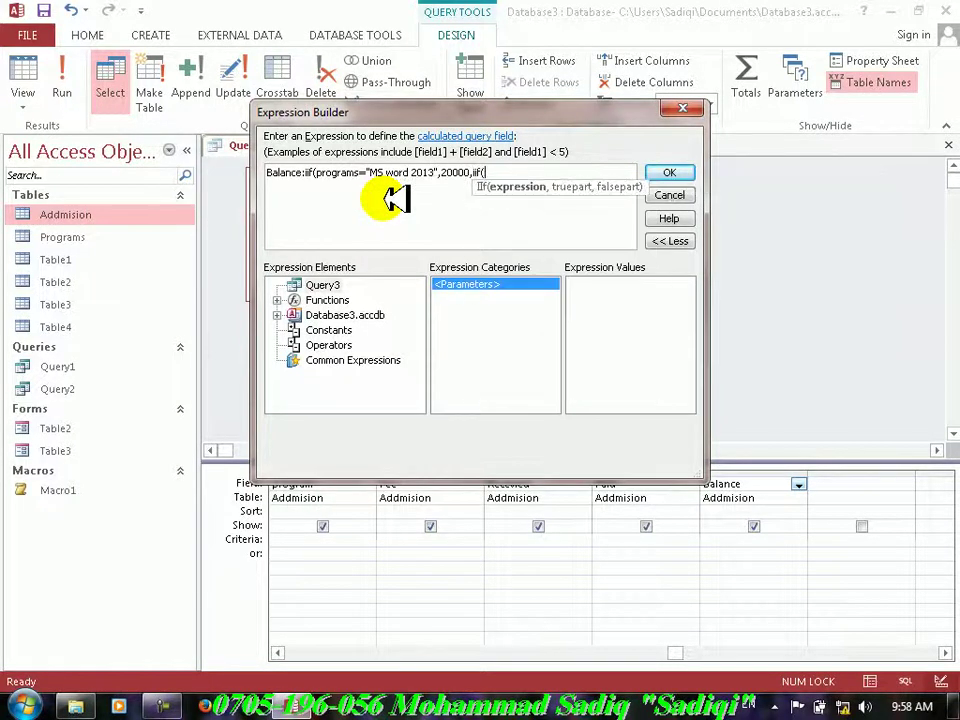
# - Fill the nested iif of the Balance expression with the condition programs="MS Access 2013" and the value 5000
pyautogui.write('progmra')
pyautogui.press('BackSpace')
pyautogui.press('BackSpace')
pyautogui.write('rams.')
pyautogui.press('BackSpace')
pyautogui.write('=')
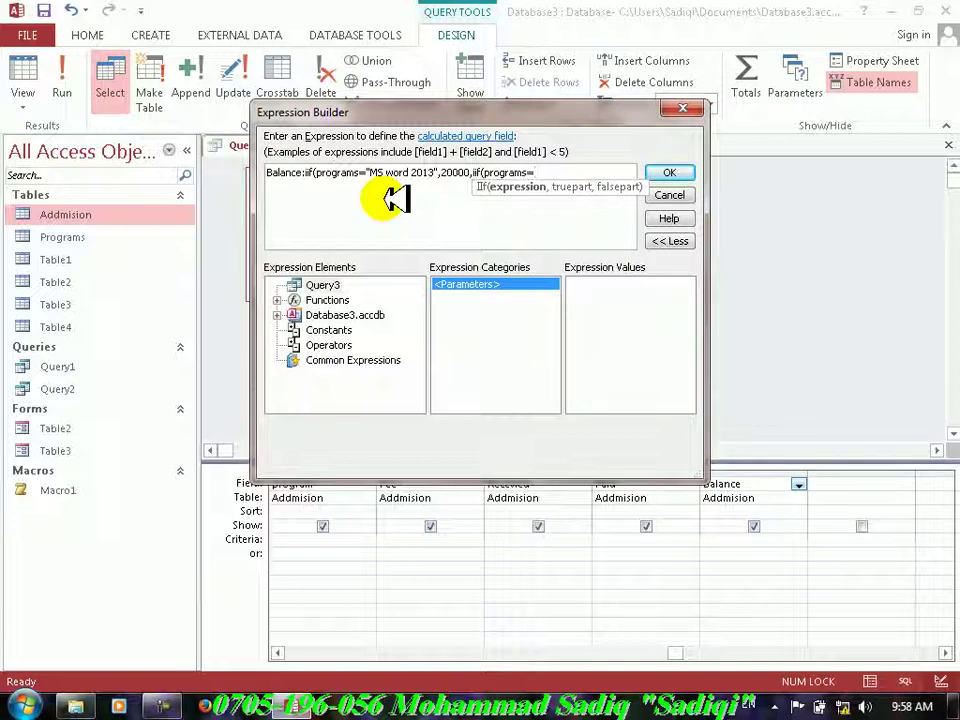
pyautogui.write('"MS Access",')
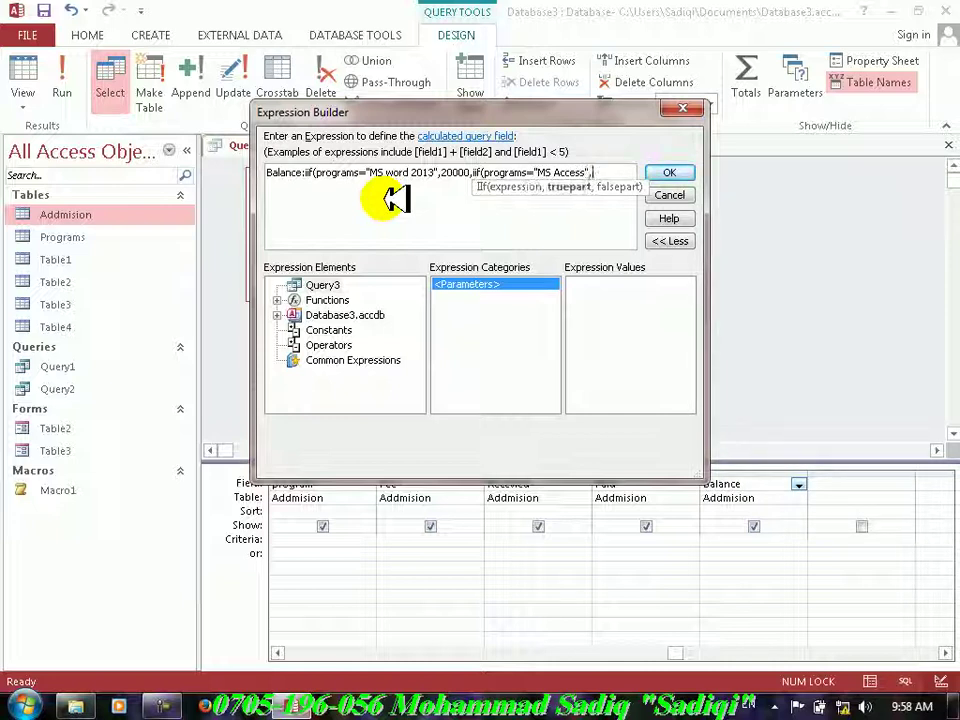
pyautogui.press('BackSpace')
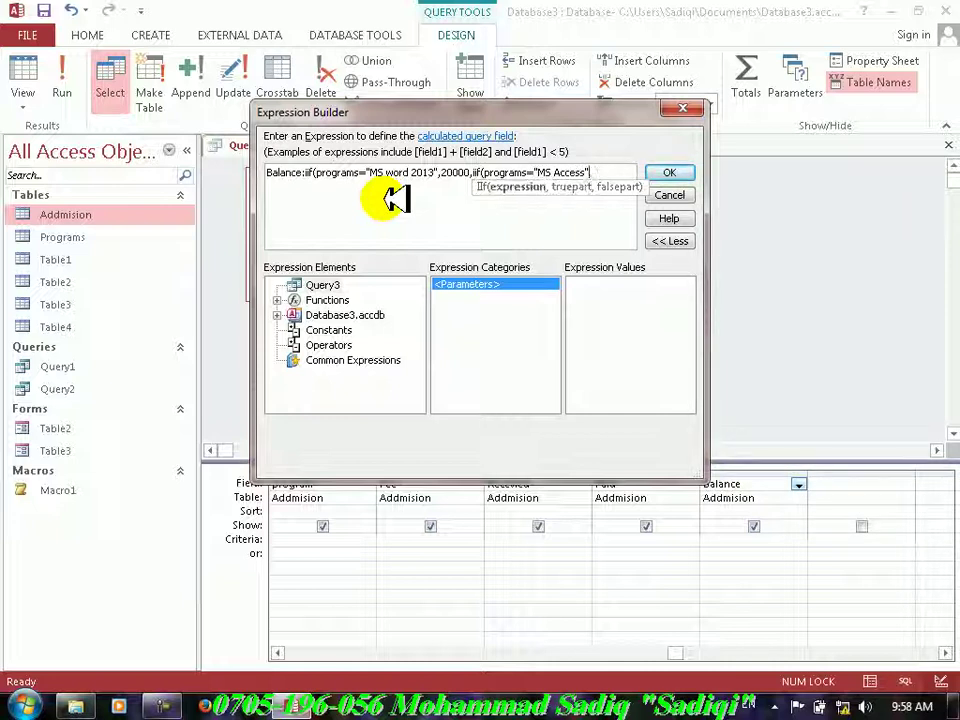
pyautogui.press('BackSpace')
pyautogui.write('2013')
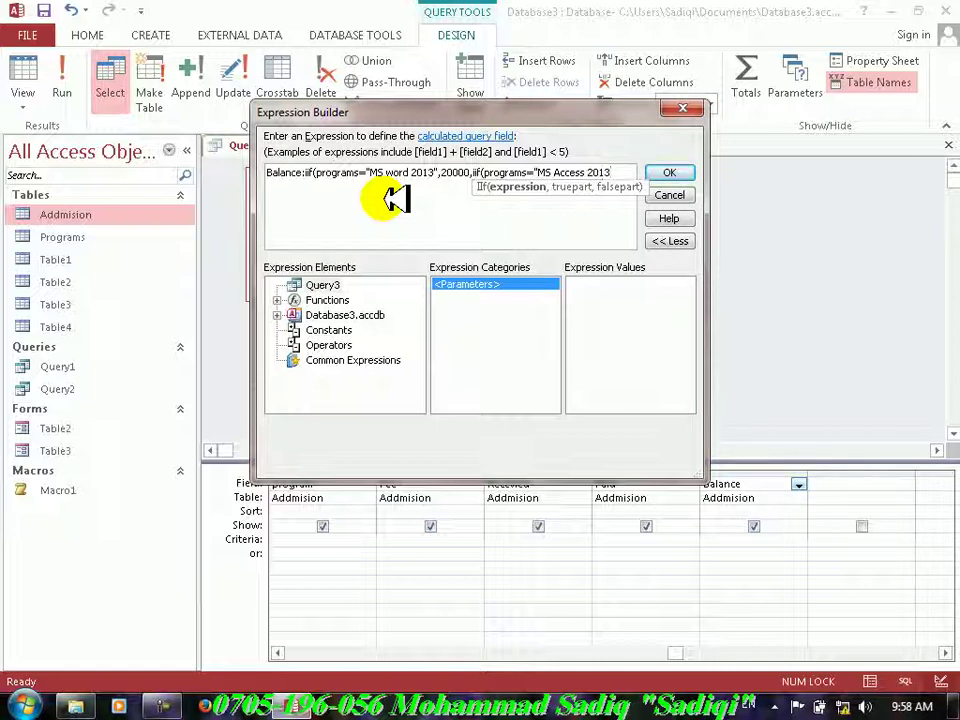
pyautogui.write('",')
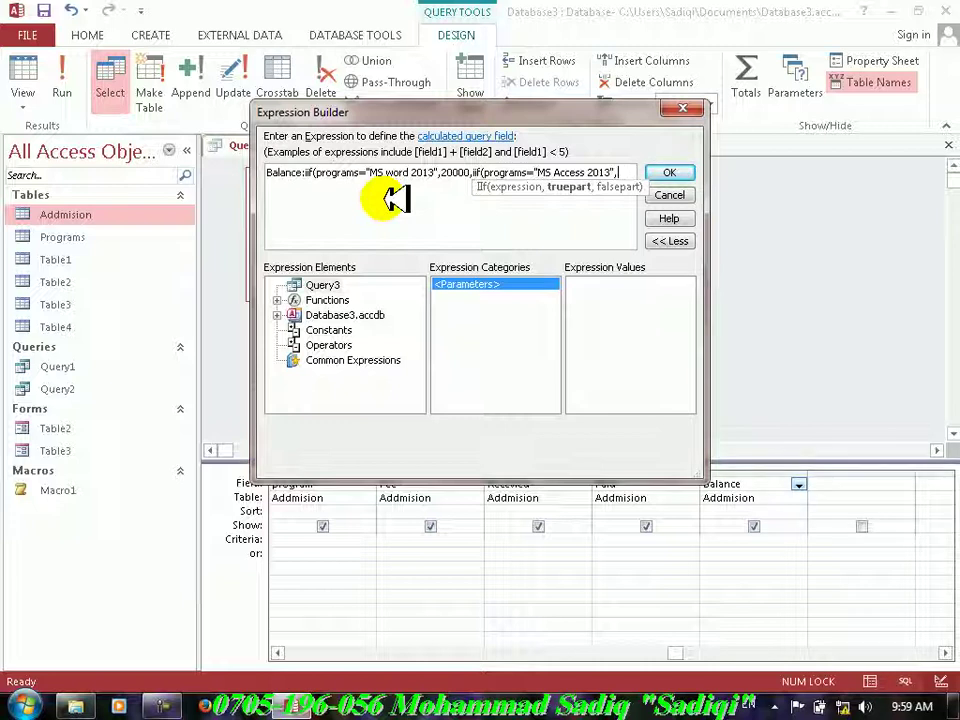
pyautogui.write('5000')
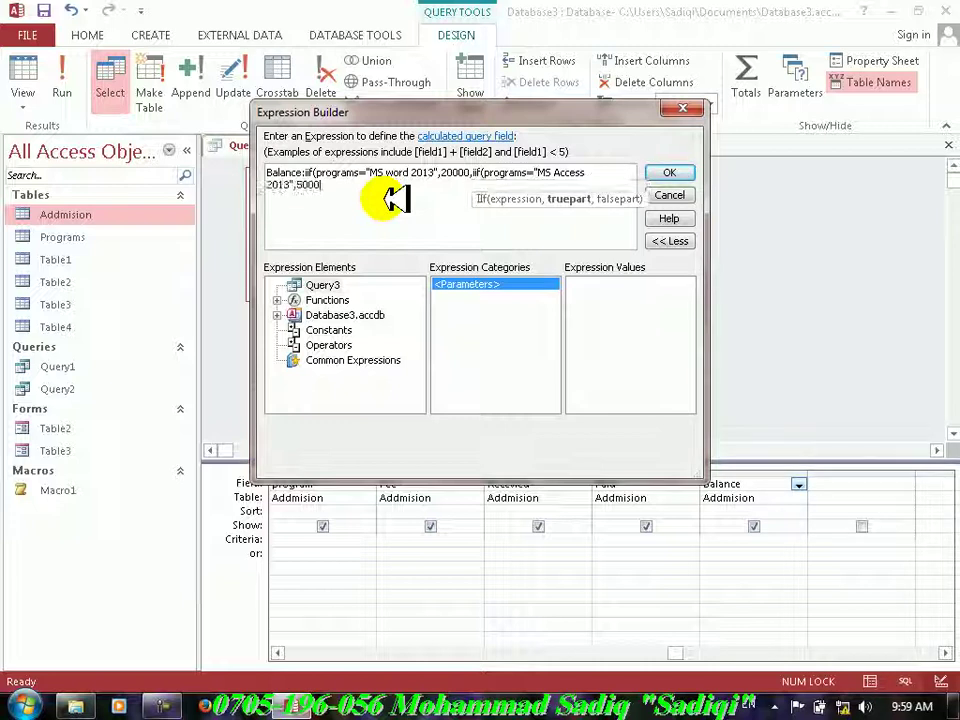
# - Add a further nested iif to the Balance expression that returns 3000 when programs="MS Excel 2013"
pyautogui.write(',iif(')
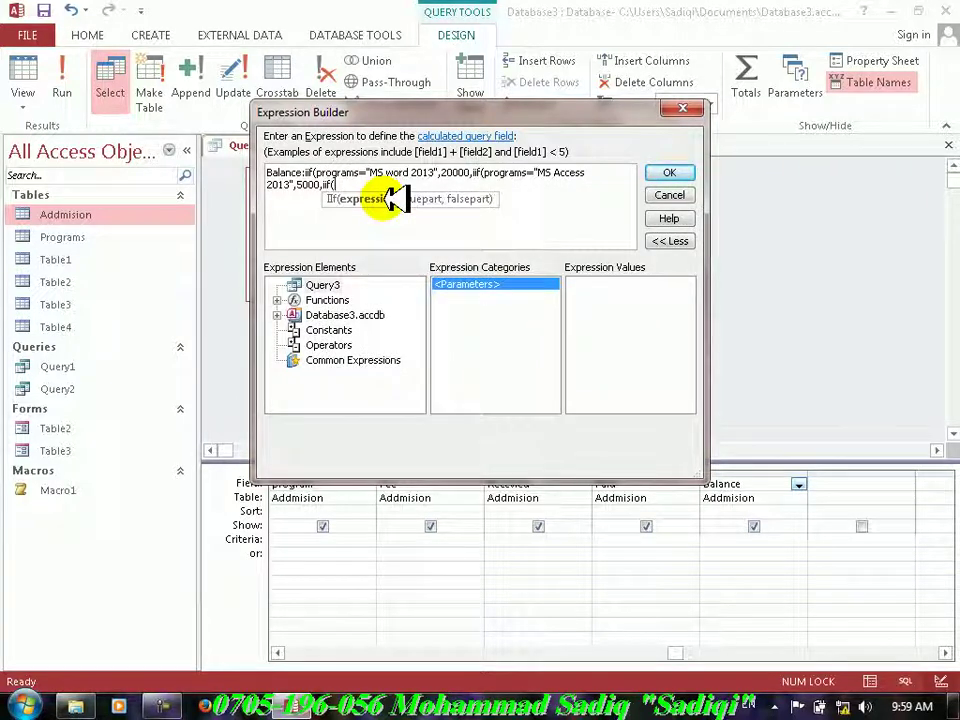
pyautogui.write('programs="')
pyautogui.press('BackSpace')
pyautogui.press('BackSpace')
pyautogui.press('BackSpace')
pyautogui.write('Excel 2013",')
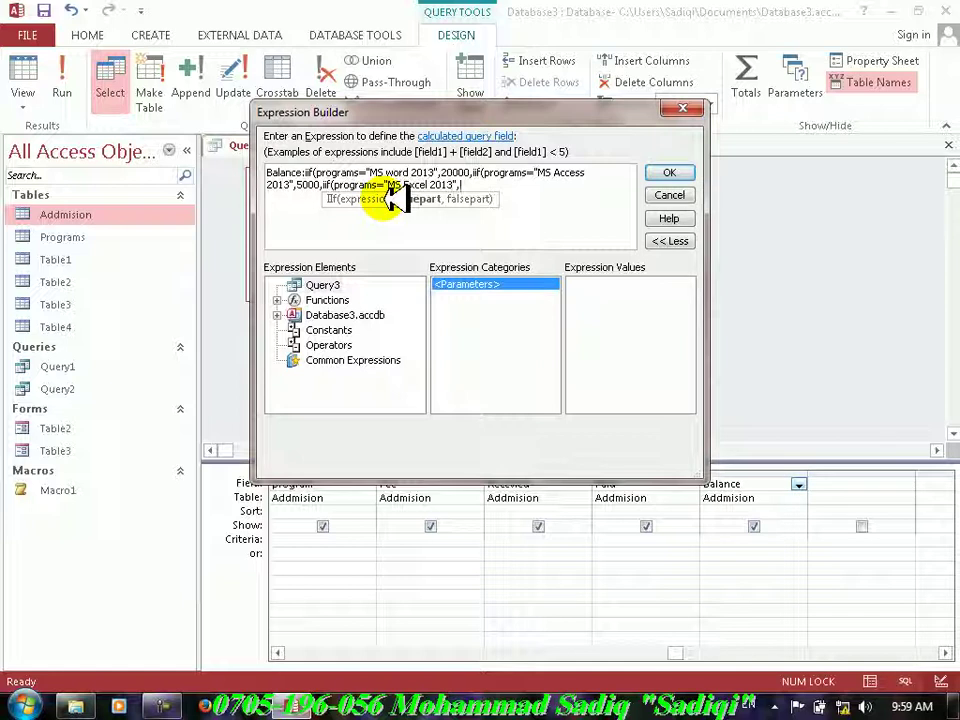
pyautogui.write('3000,iif')
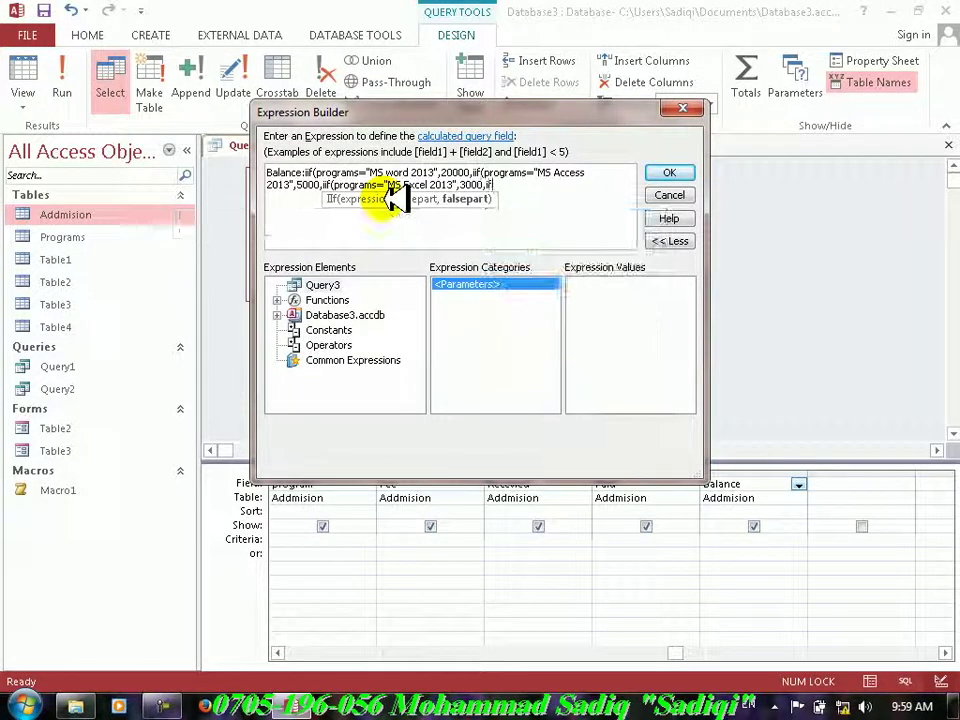
# - Complete the last nested iif with programs="Networking" and 10000, closing the Balance expression with four parentheses
pyautogui.write('(progr')
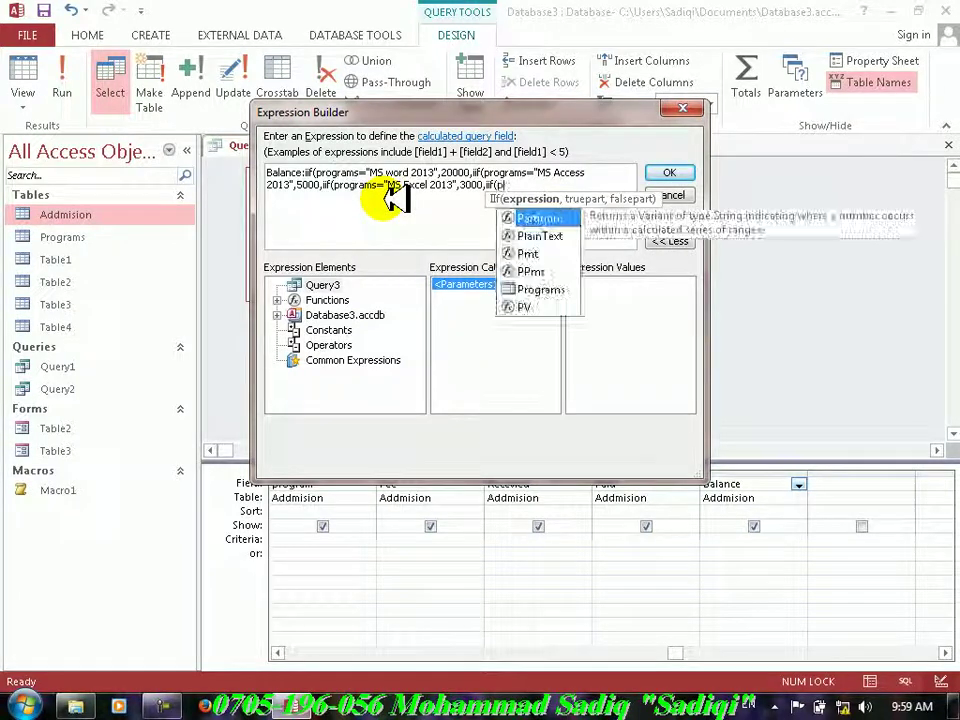
pyautogui.write('ams=')
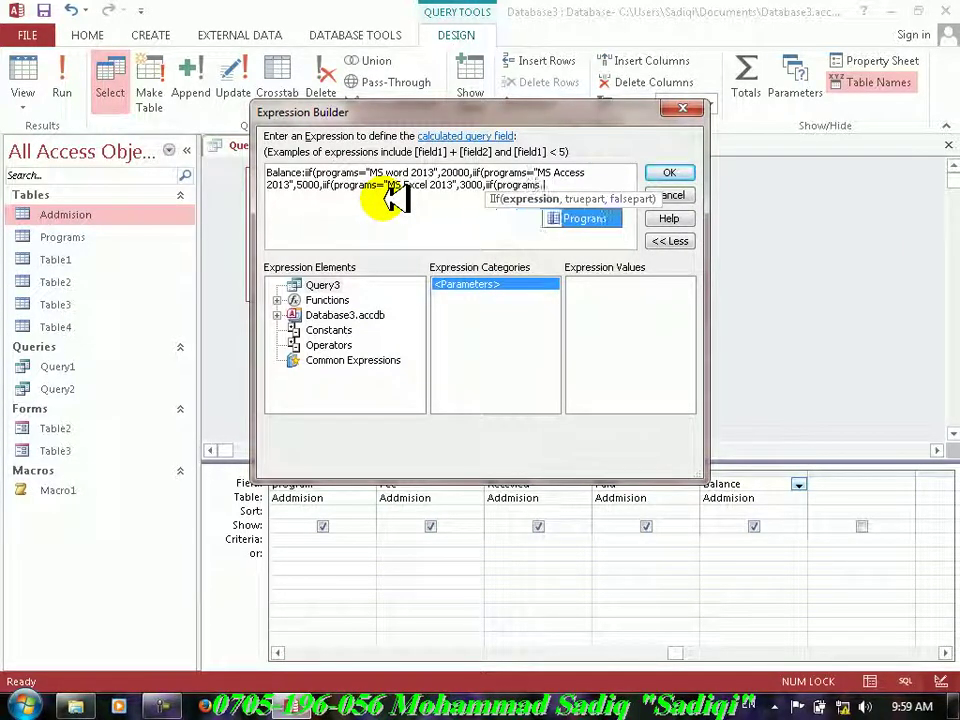
pyautogui.write('"')
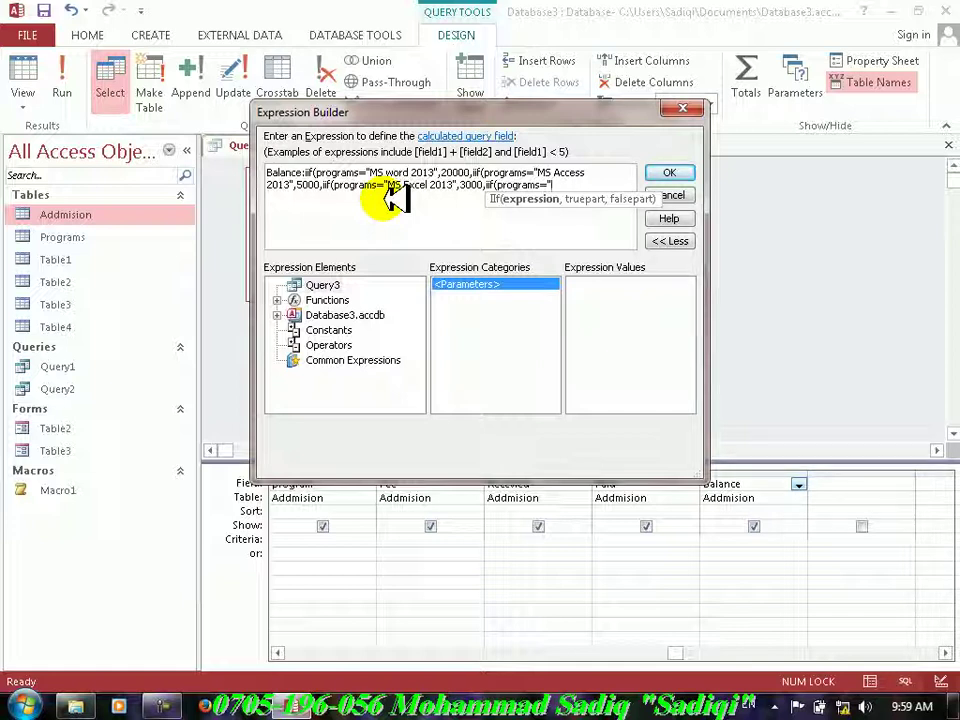
pyautogui.write('Networking",')
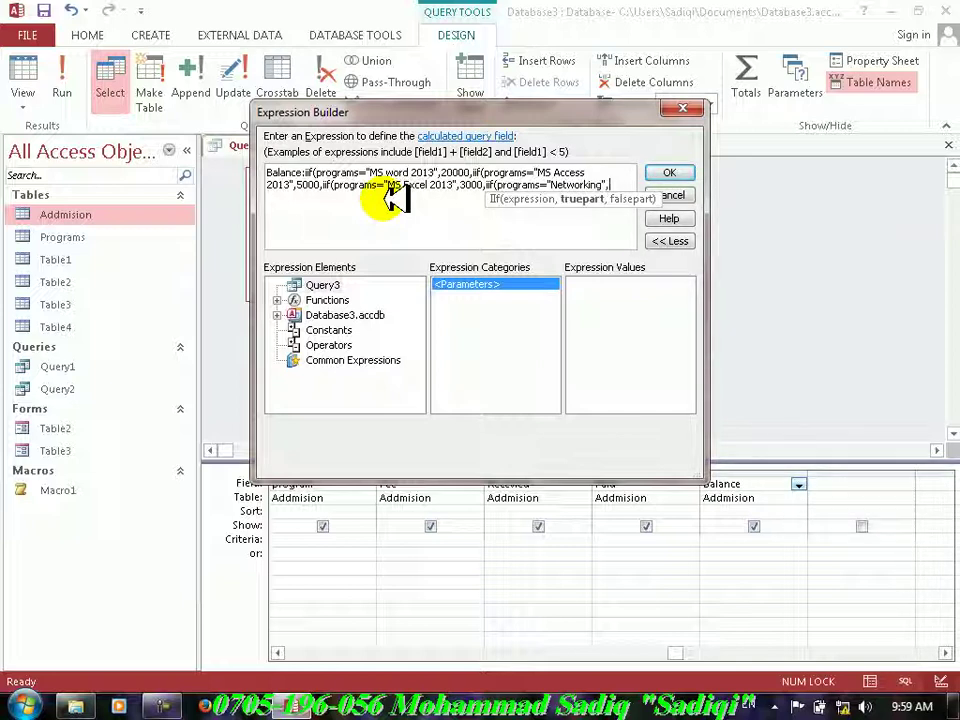
pyautogui.write('10000')
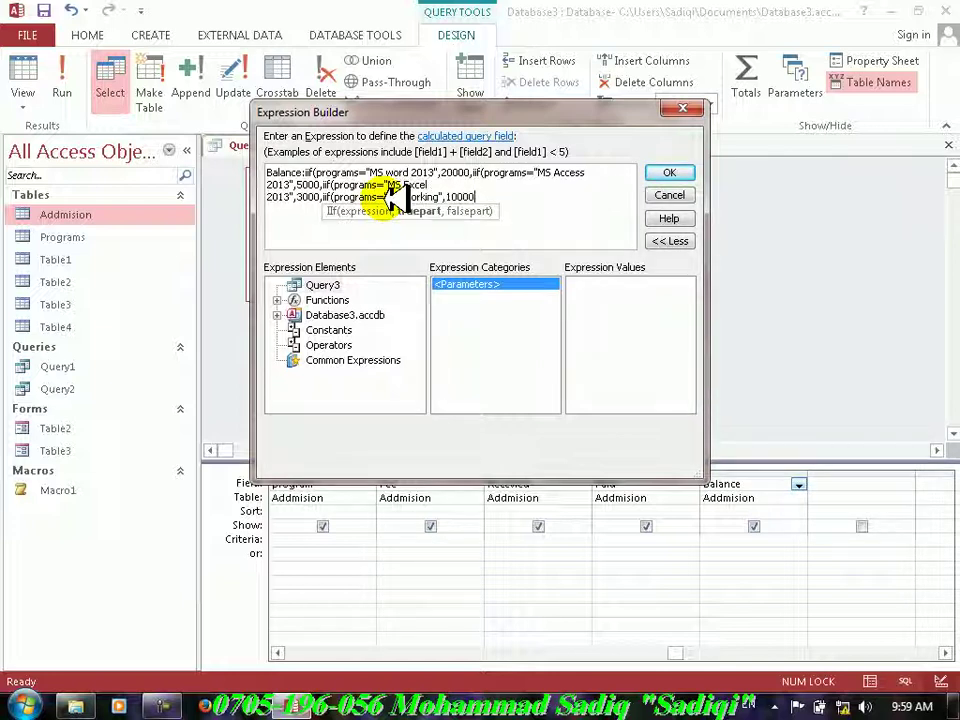
pyautogui.write(')))')
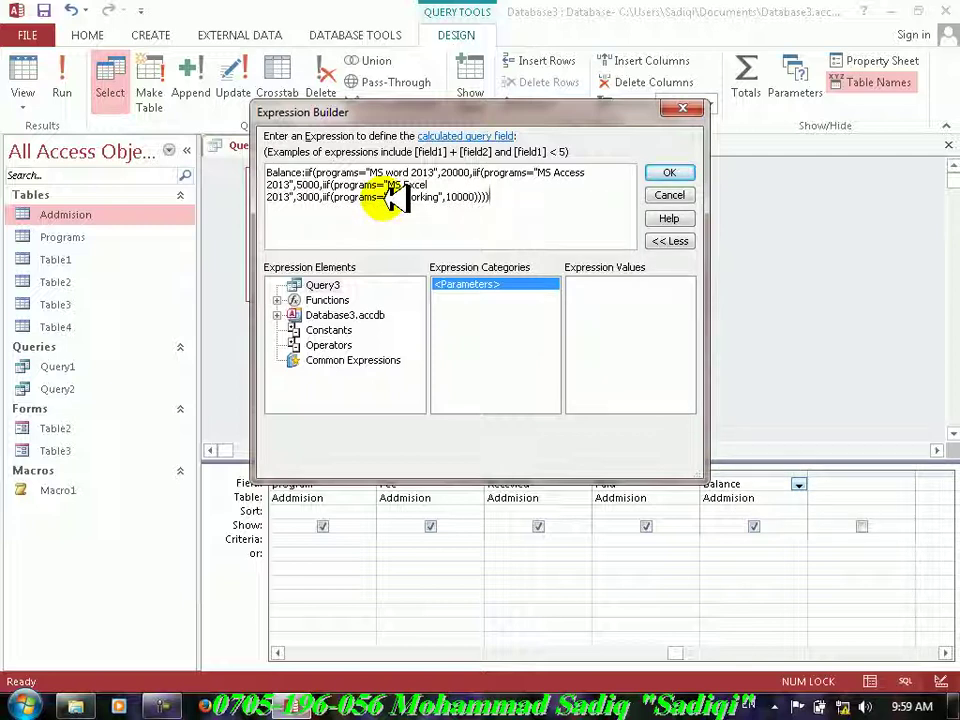
# - Apply the Balance expression and run the query, leaving the programs parameter blank
pyautogui.click(672, 170)
pyautogui.click(64, 80)
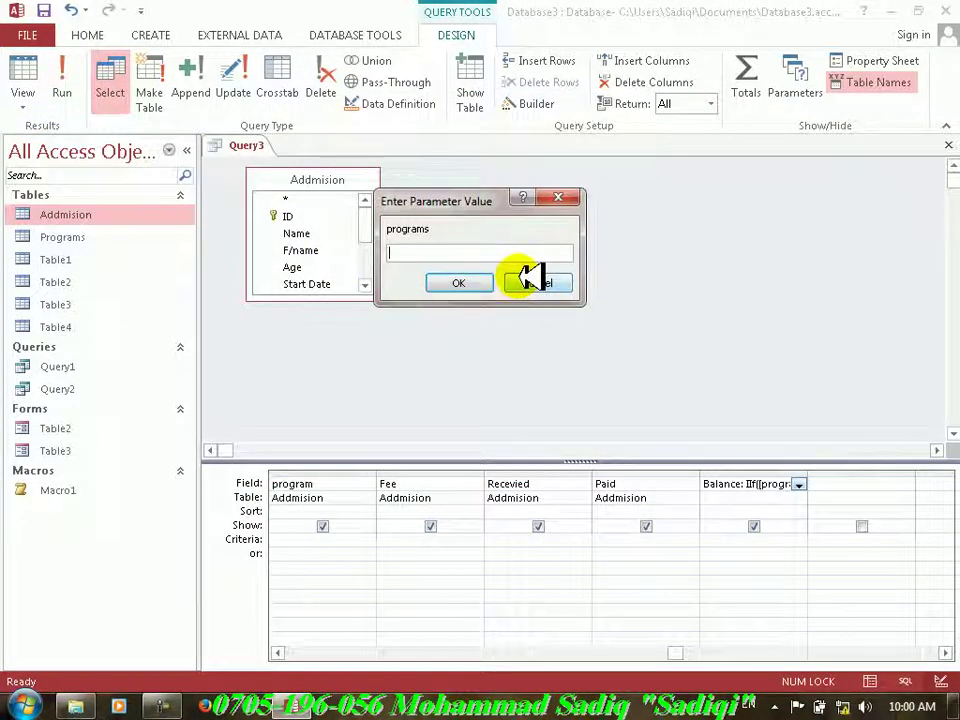
pyautogui.click(482, 282)
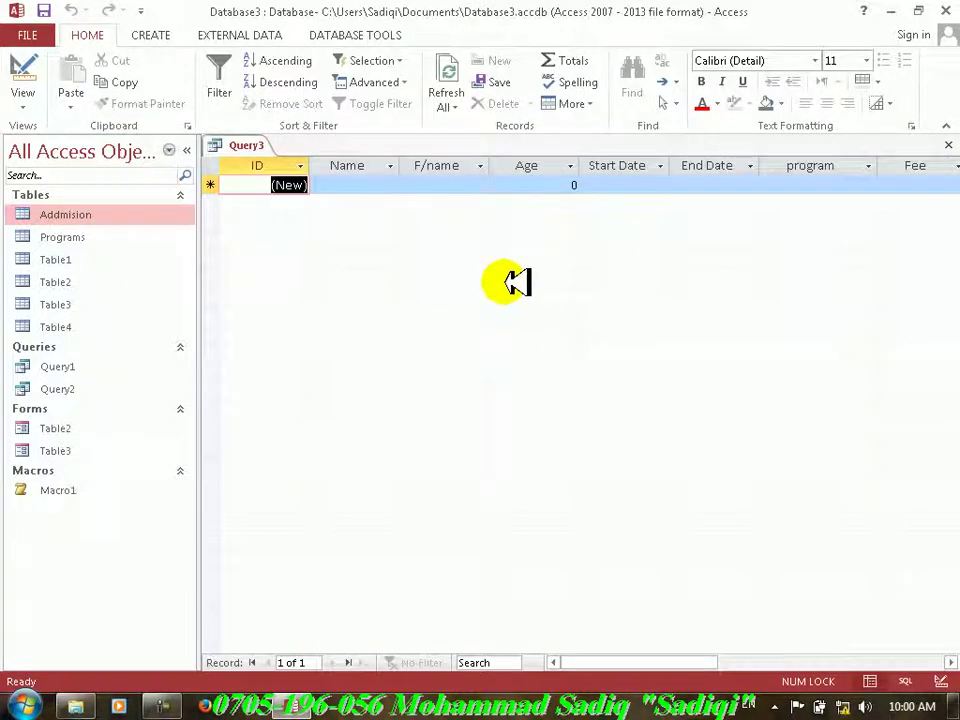
# - Fill in the student's name, father's name and age 23 in the query's new record
pyautogui.click(355, 185)
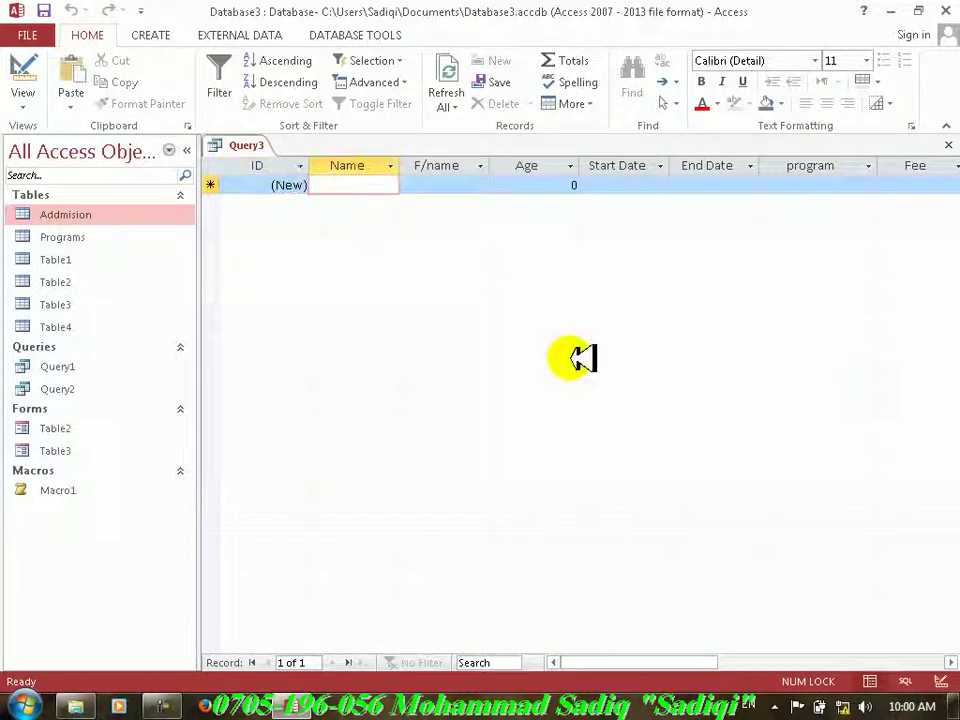
pyautogui.write('ahmad')
pyautogui.press('Tab')
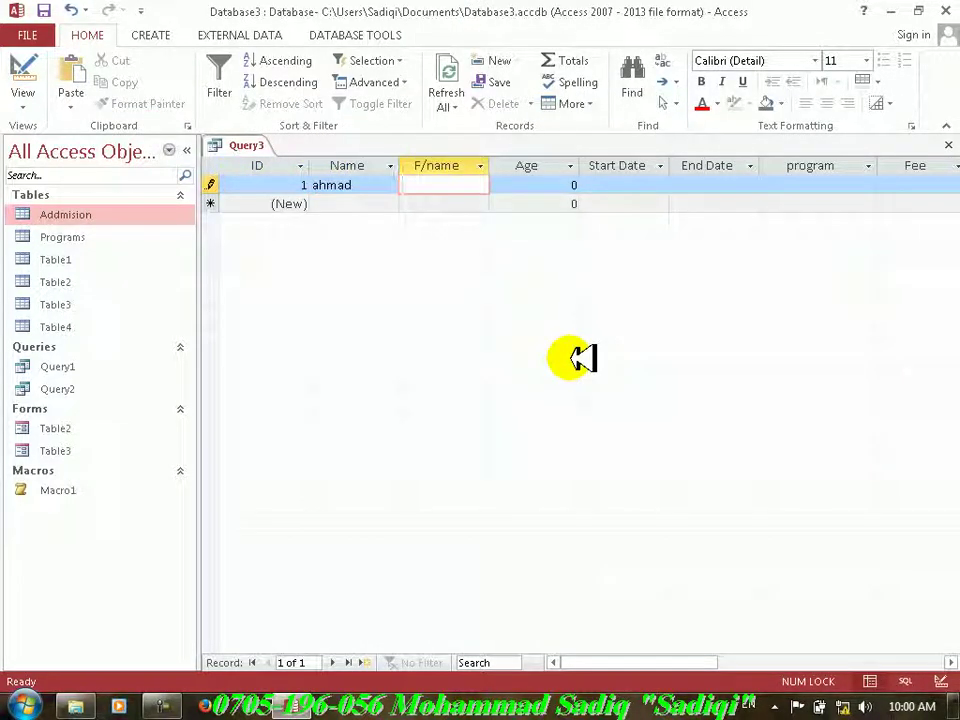
pyautogui.write('khan')
pyautogui.press('Tab')
pyautogui.write('23')
pyautogui.press('Tab')
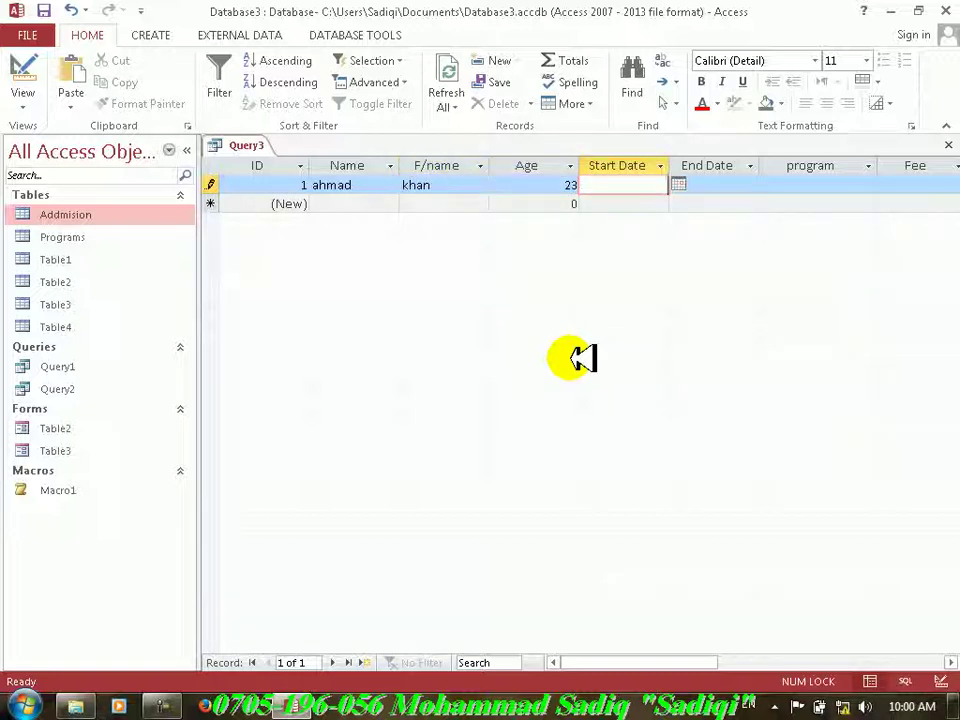
# - Set the record's start date to 9/8/2015 and its end date to 10/10/2015
pyautogui.click(678, 184)
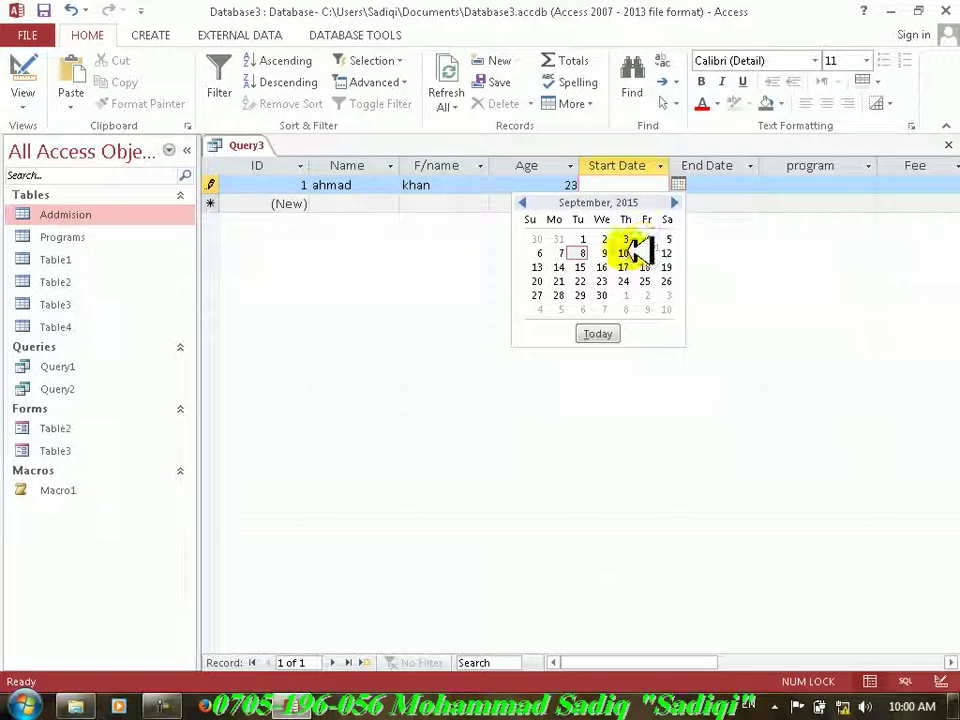
pyautogui.click(586, 253)
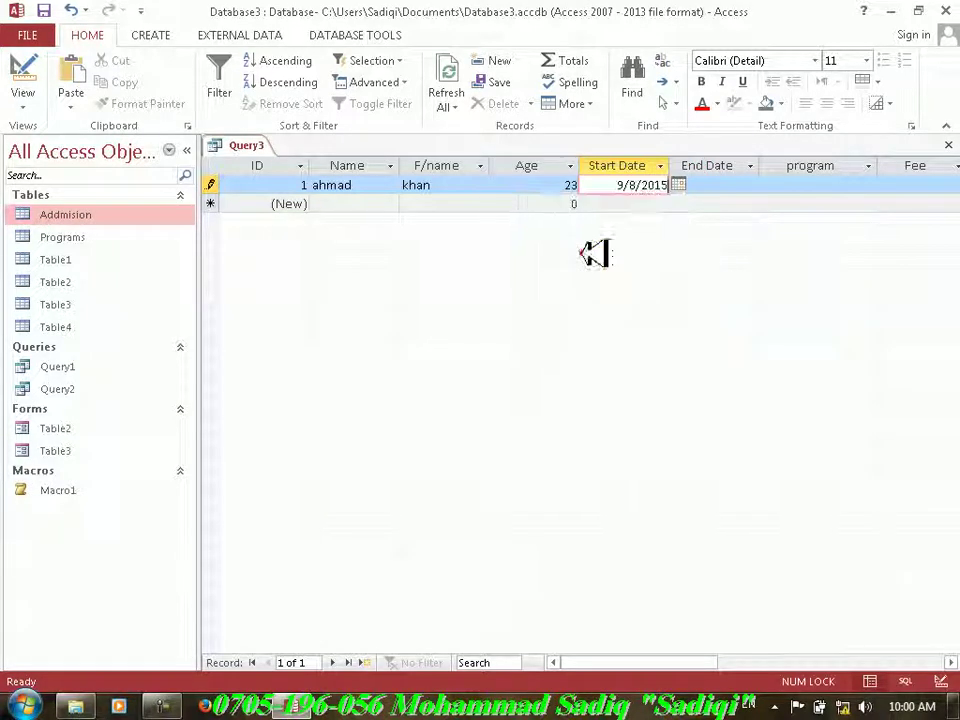
pyautogui.click(729, 184)
pyautogui.click(767, 185)
pyautogui.click(728, 186)
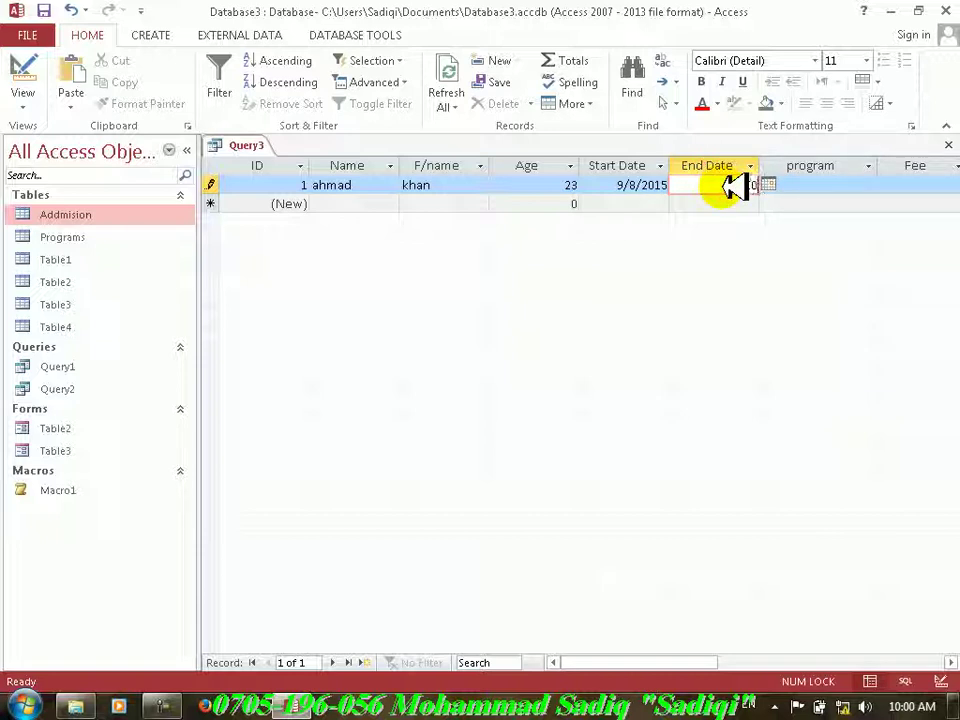
pyautogui.write('10/10/2015')
pyautogui.press('Tab')
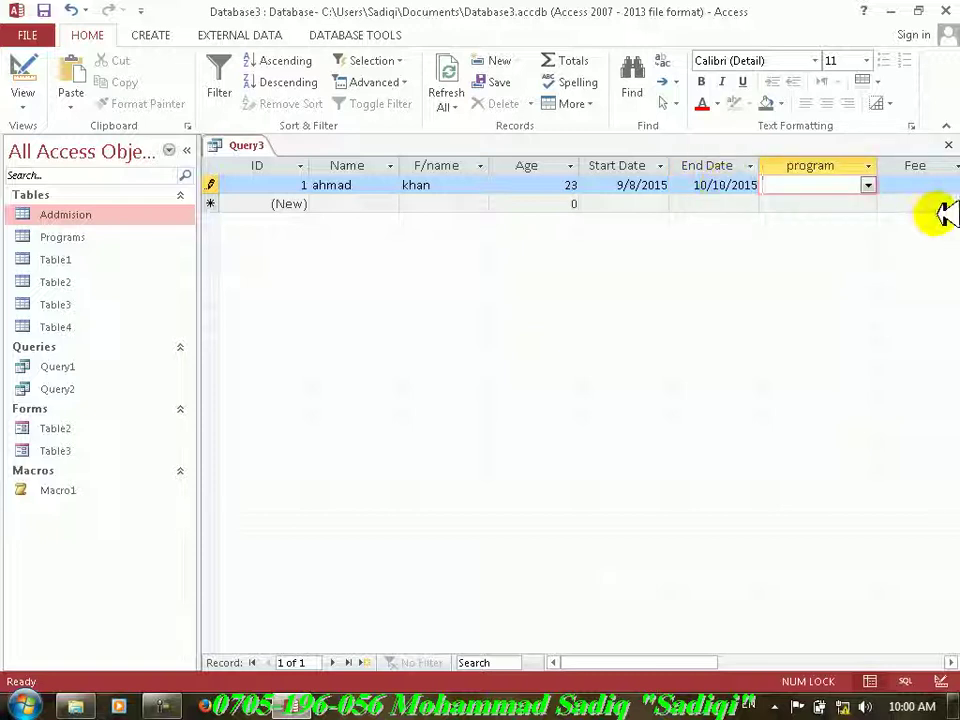
# - Choose MS word 2013 as the record's program, check its Balance field and return the query to Design view
pyautogui.click(950, 662)
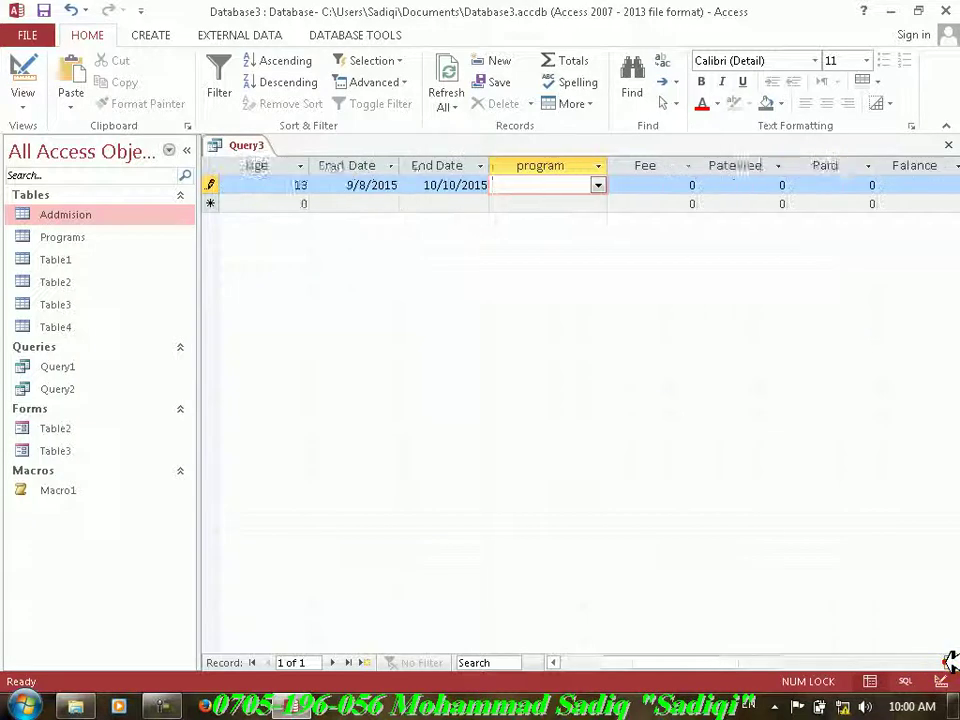
pyautogui.click(420, 186)
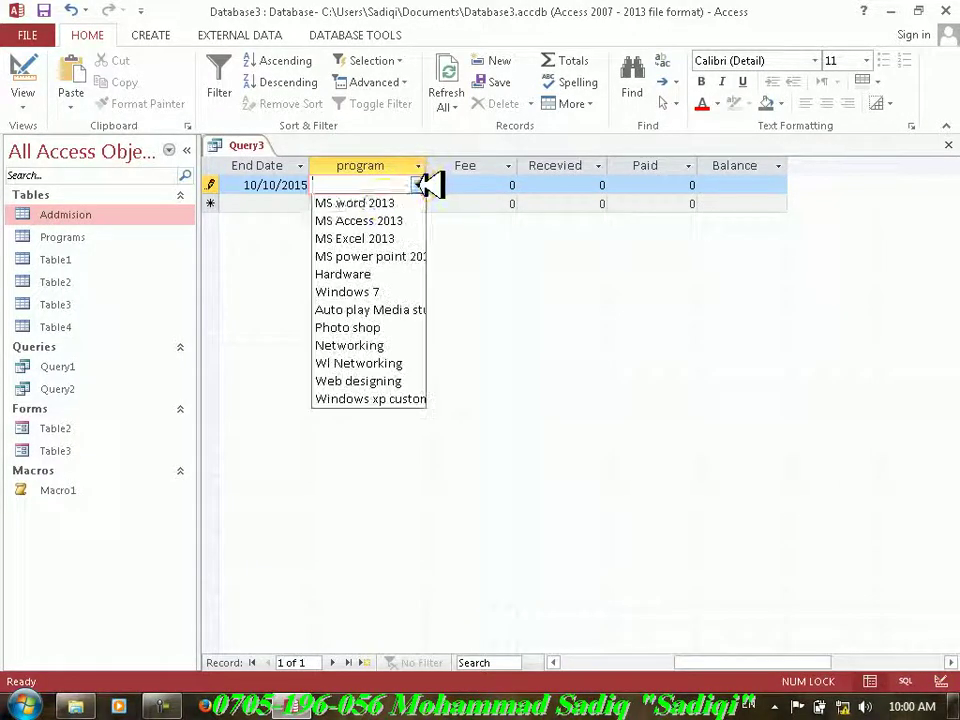
pyautogui.click(393, 200)
pyautogui.click(452, 199)
pyautogui.click(522, 187)
pyautogui.click(661, 184)
pyautogui.click(760, 183)
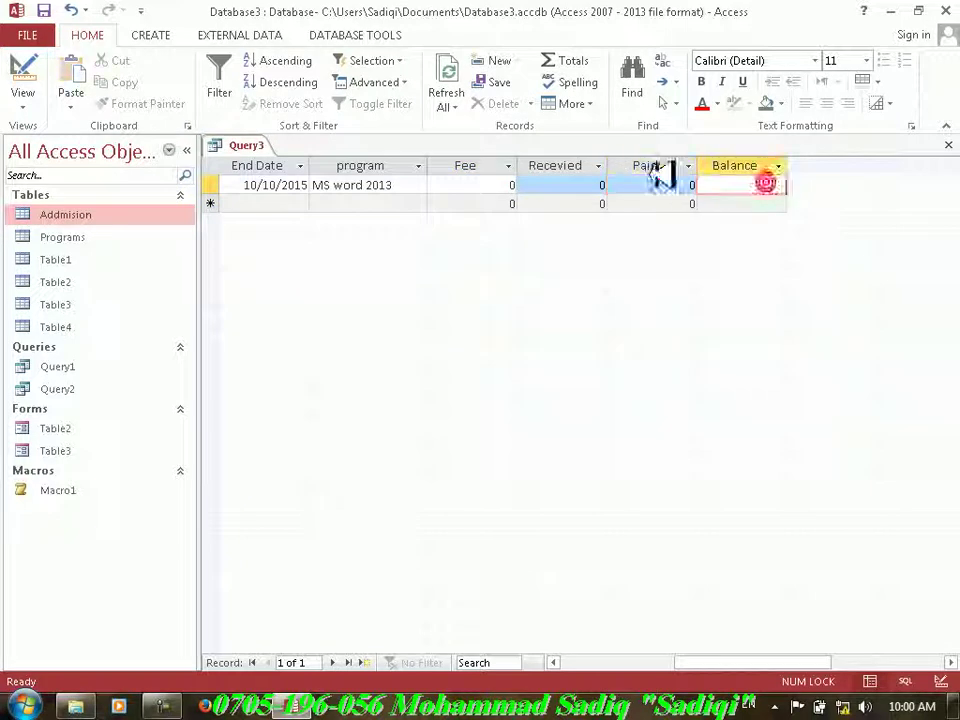
pyautogui.click(28, 76)
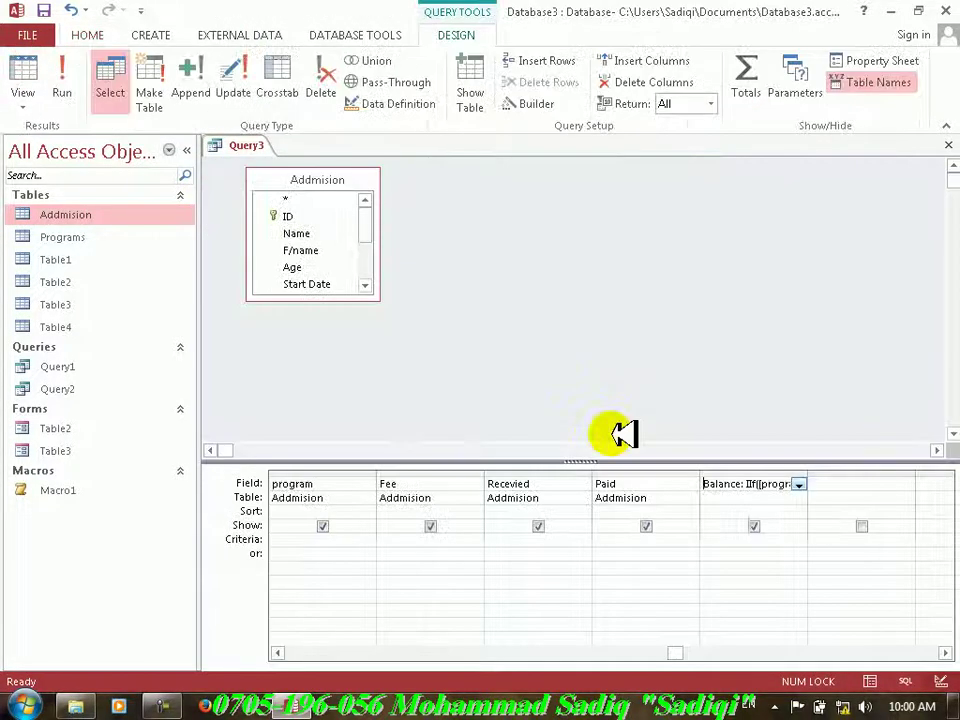
# - Correct the Balance expression to "MS Word 2013", remove the Networking condition, close it with three parentheses and apply it
pyautogui.rightClick(781, 485)
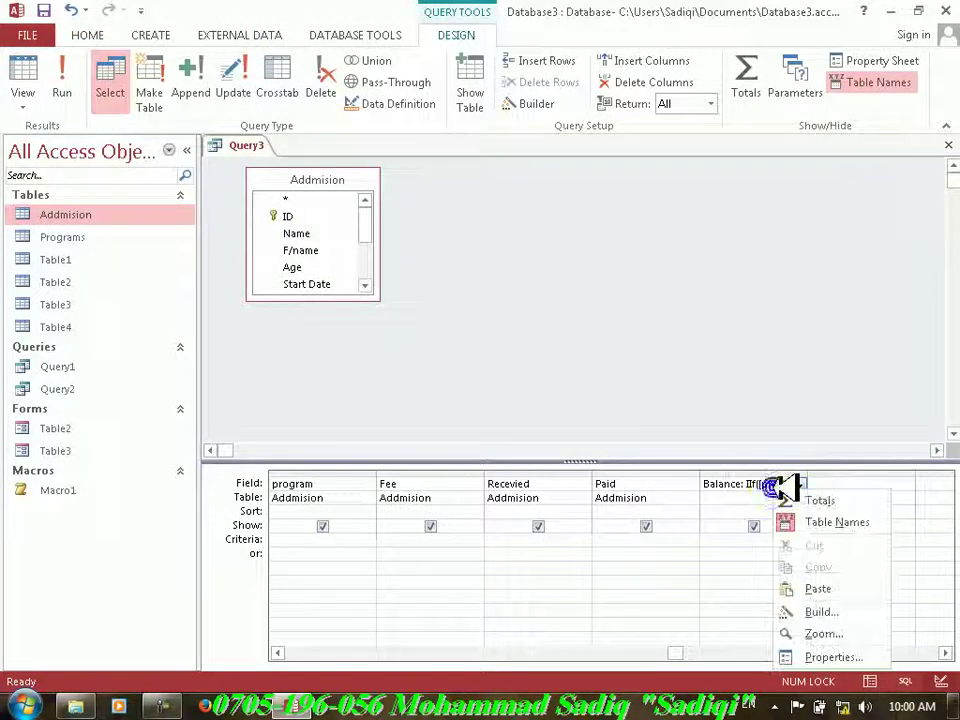
pyautogui.click(822, 614)
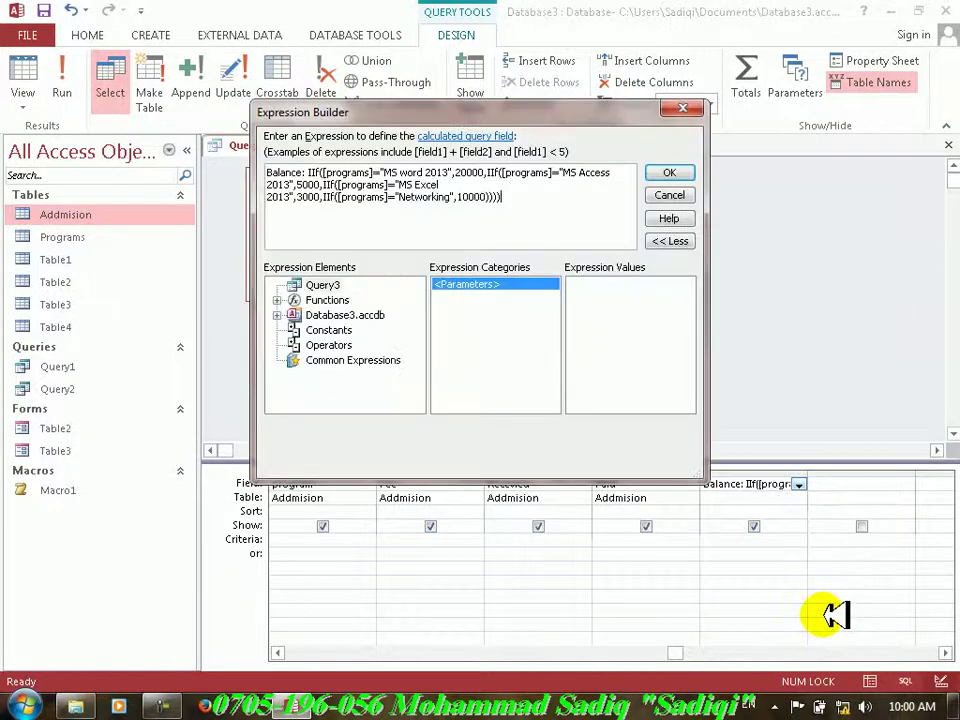
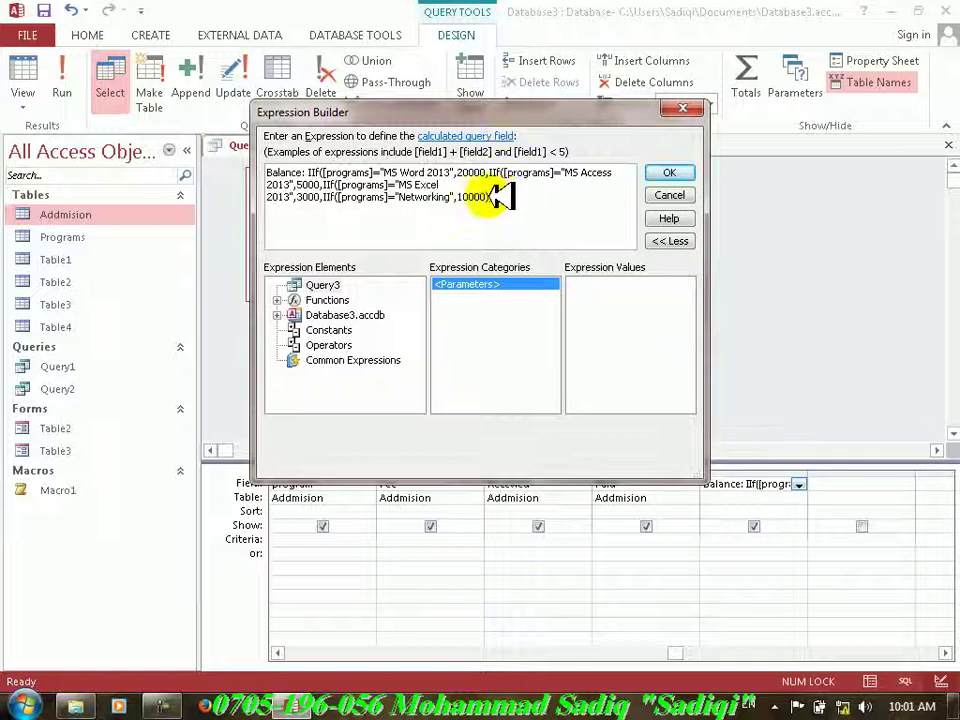
pyautogui.moveTo(514, 197); pyautogui.dragTo(325, 197)
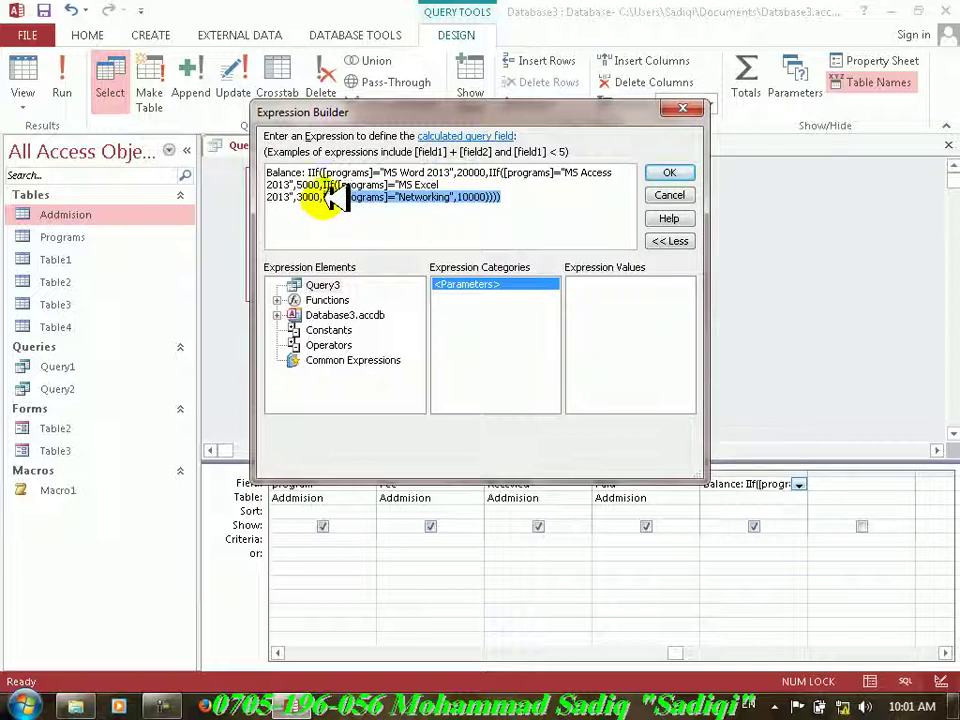
pyautogui.press('Delete')
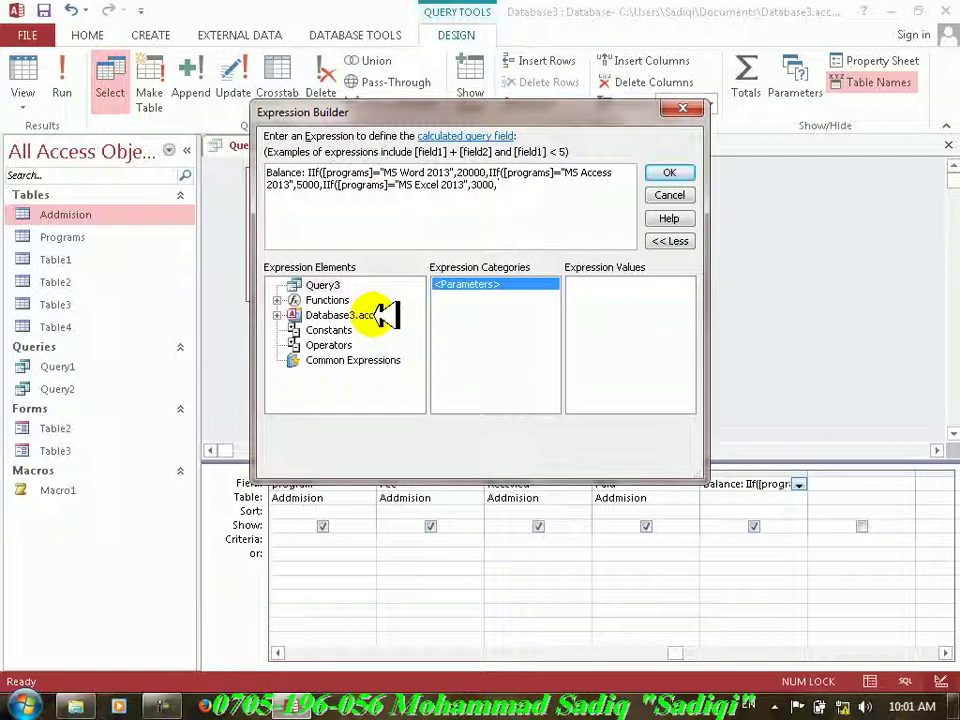
pyautogui.press('BackSpace')
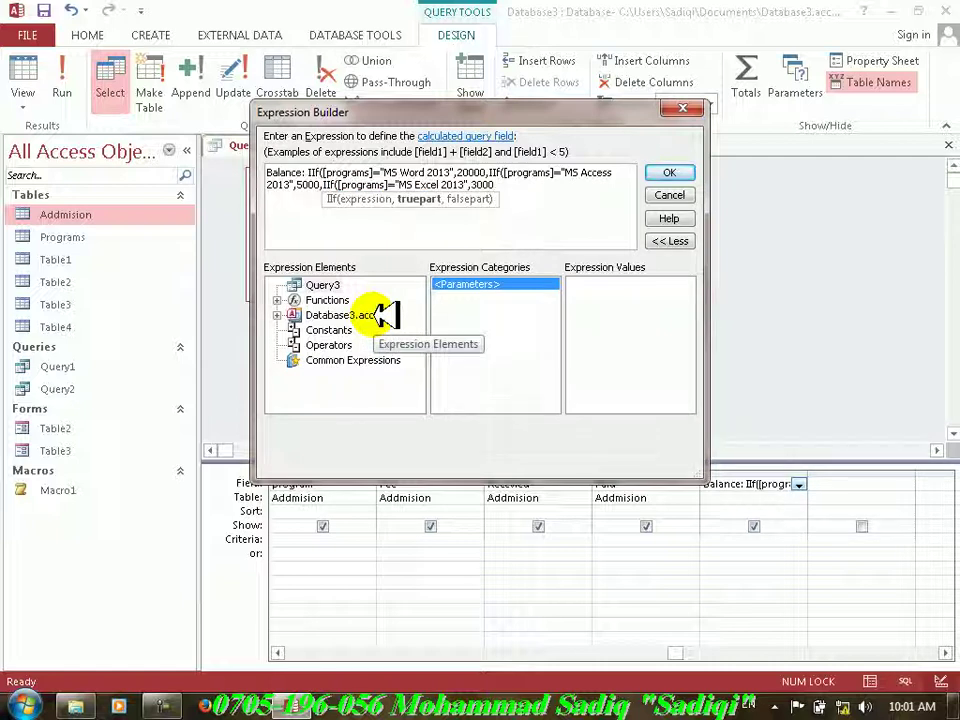
pyautogui.write(')))')
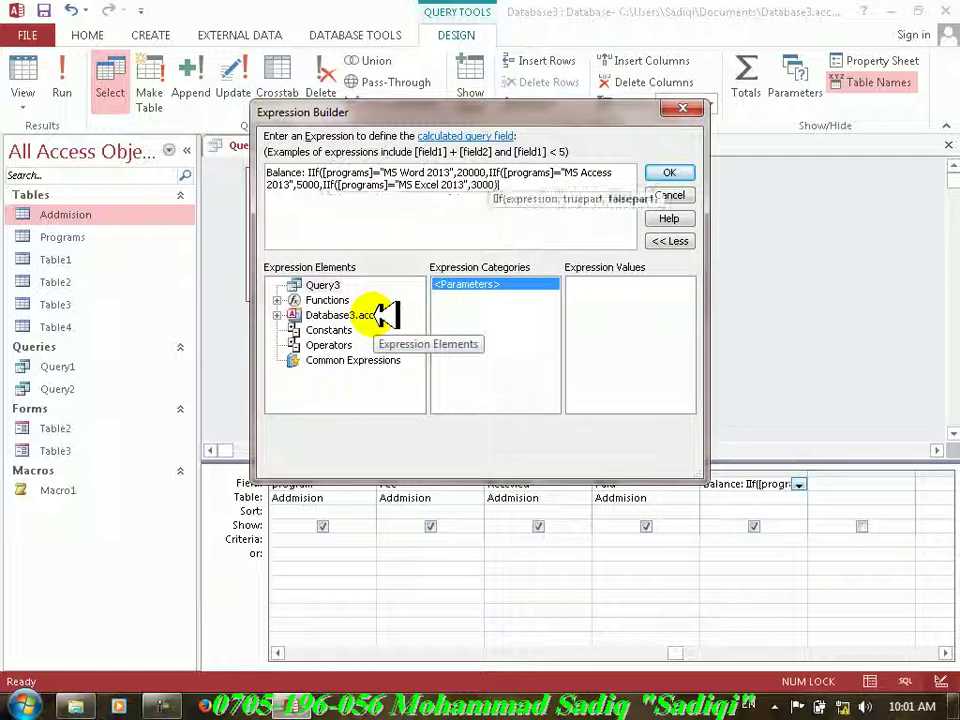
pyautogui.click(672, 172)
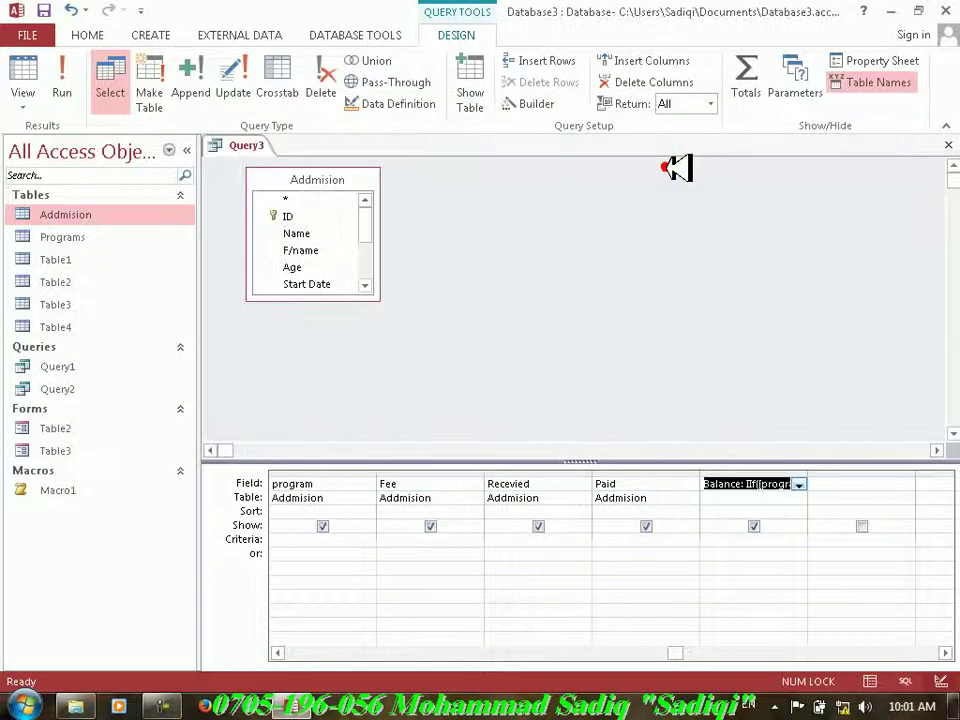
# - Run the query with the programs parameter left blank, check the Balance column and return to Design view
pyautogui.click(63, 82)
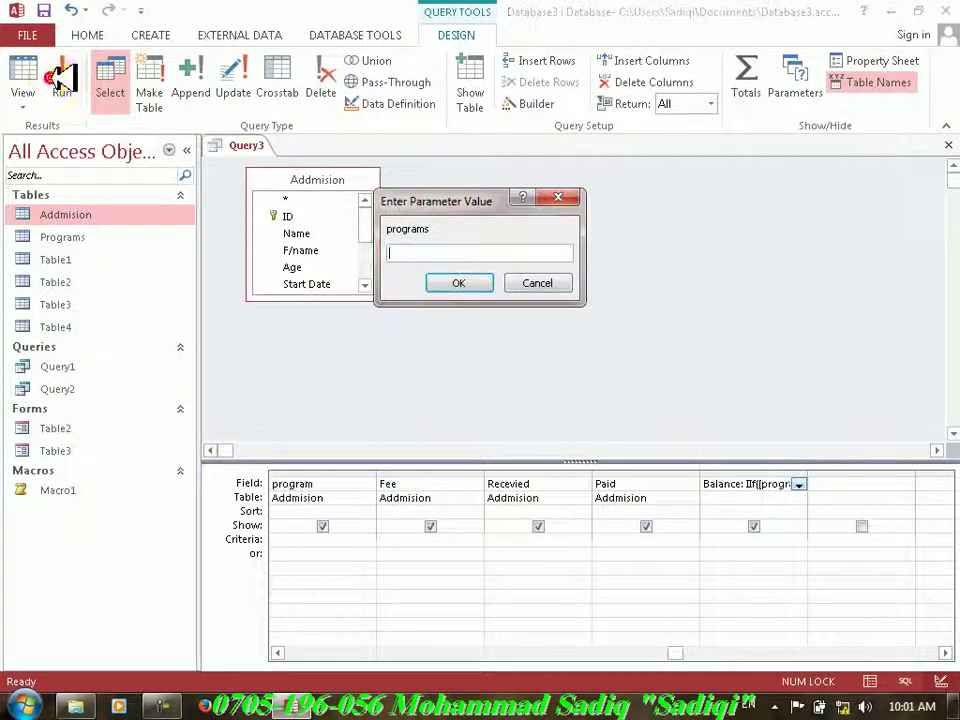
pyautogui.click(480, 283)
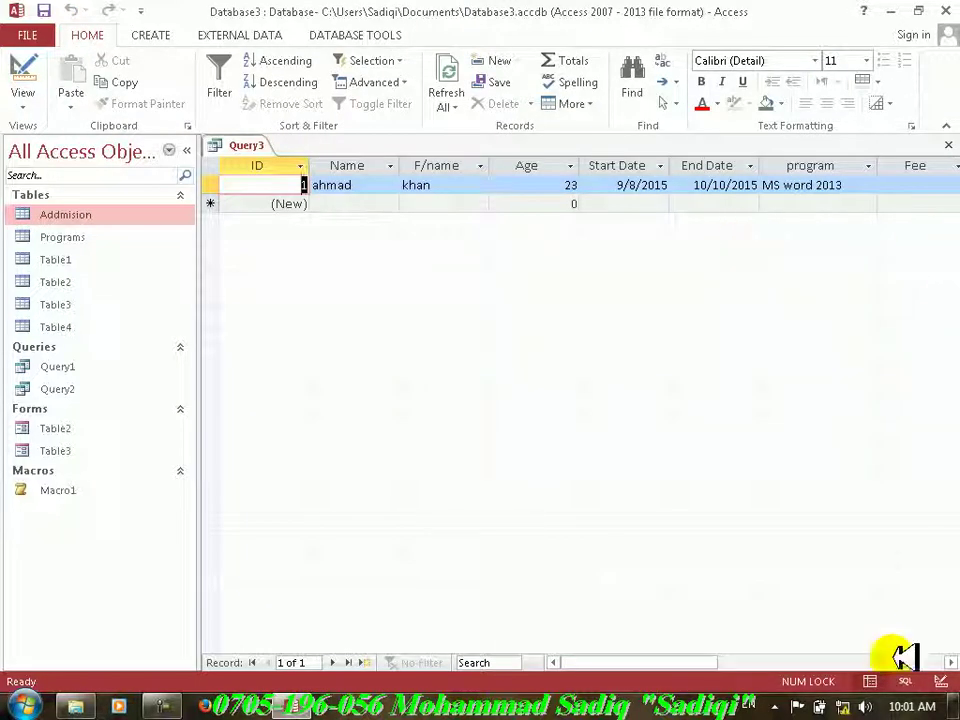
pyautogui.click(949, 662)
pyautogui.click(949, 662)
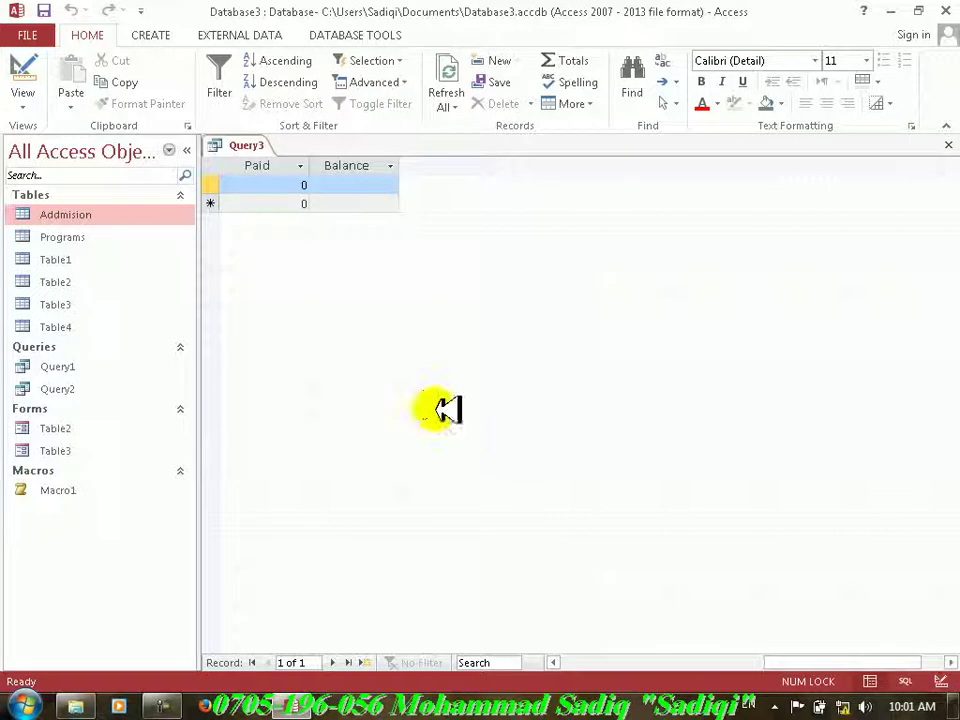
pyautogui.click(23, 75)
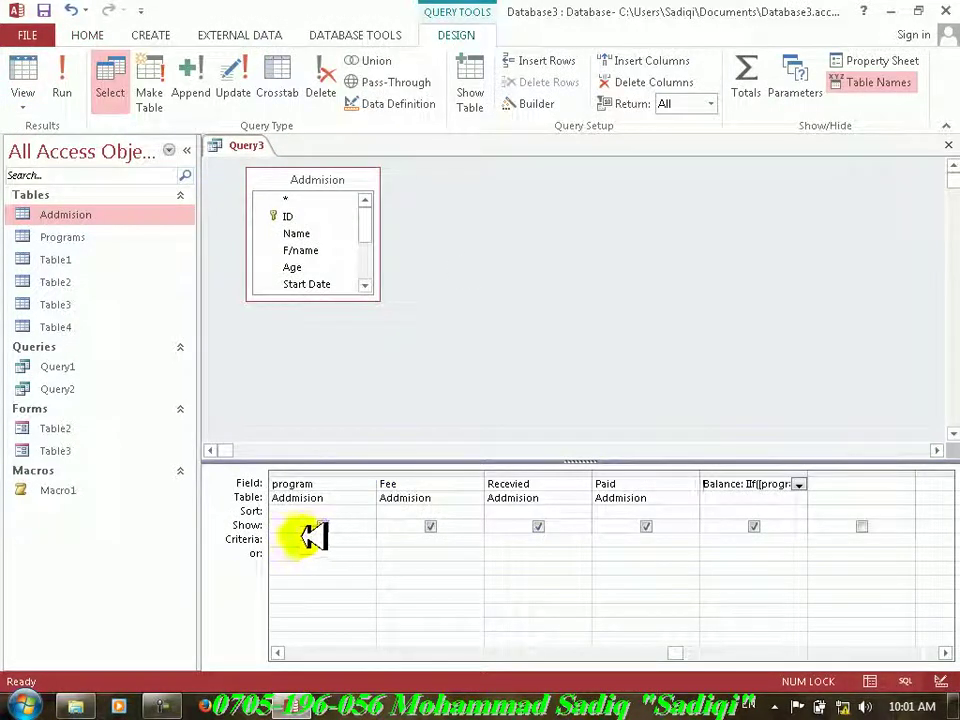
# - Review the Balance expression unchanged, rerun the query with a blank programs parameter and return to Design view
pyautogui.moveTo(681, 652); pyautogui.dragTo(805, 637)
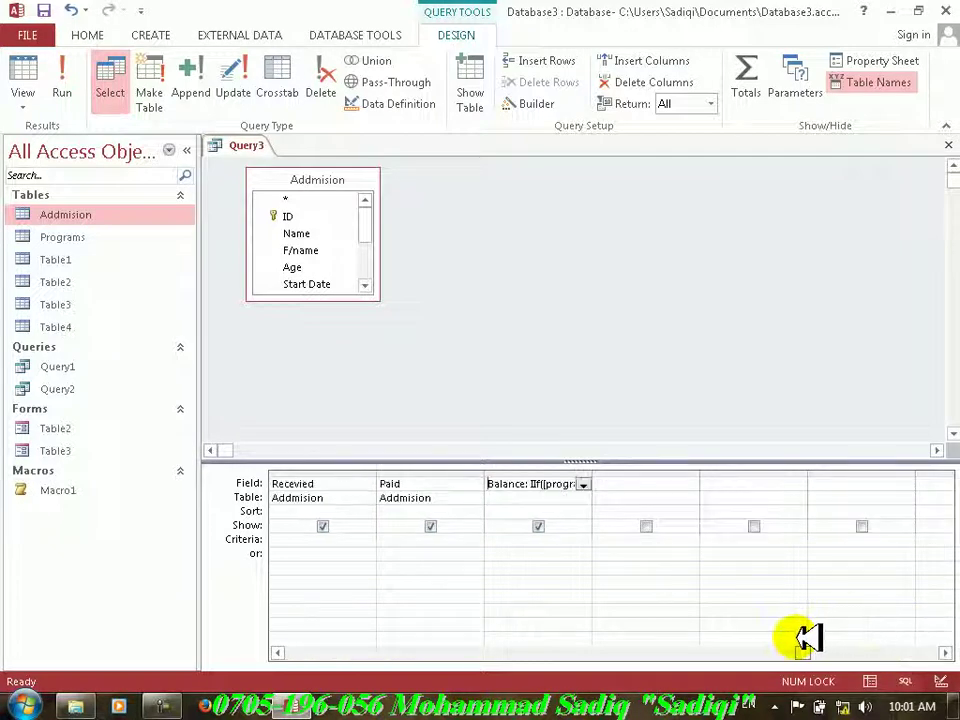
pyautogui.rightClick(568, 482)
pyautogui.click(616, 604)
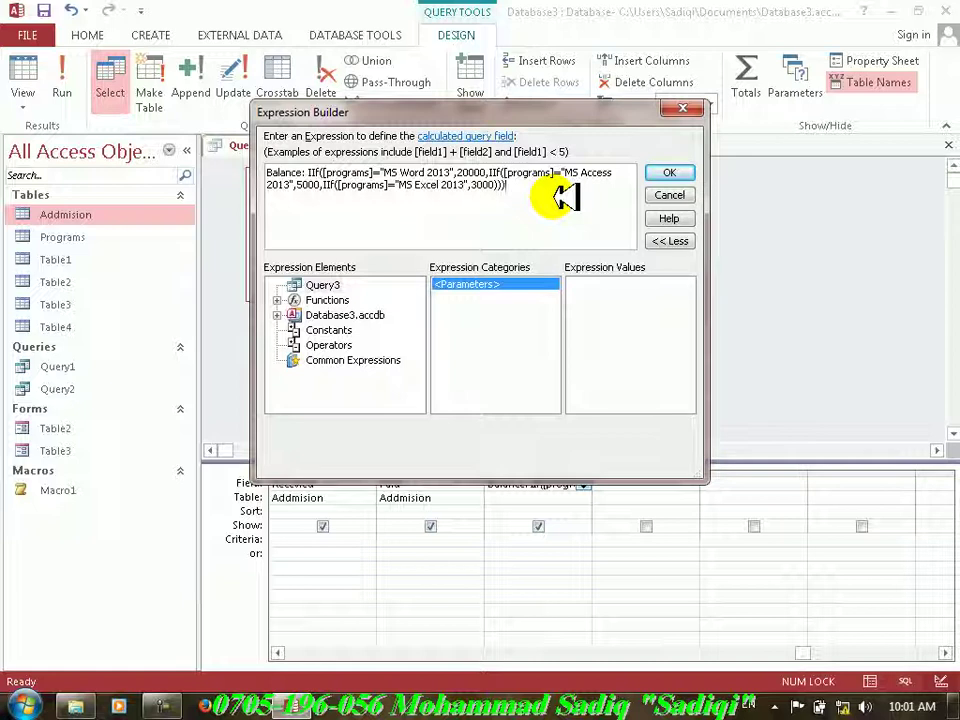
pyautogui.click(684, 172)
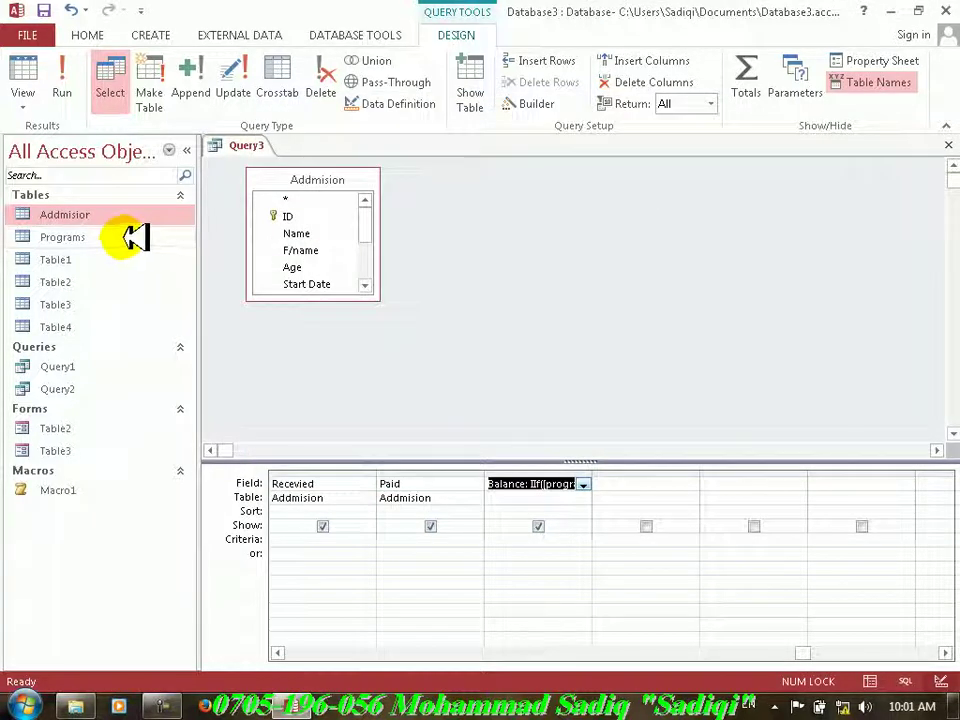
pyautogui.click(62, 78)
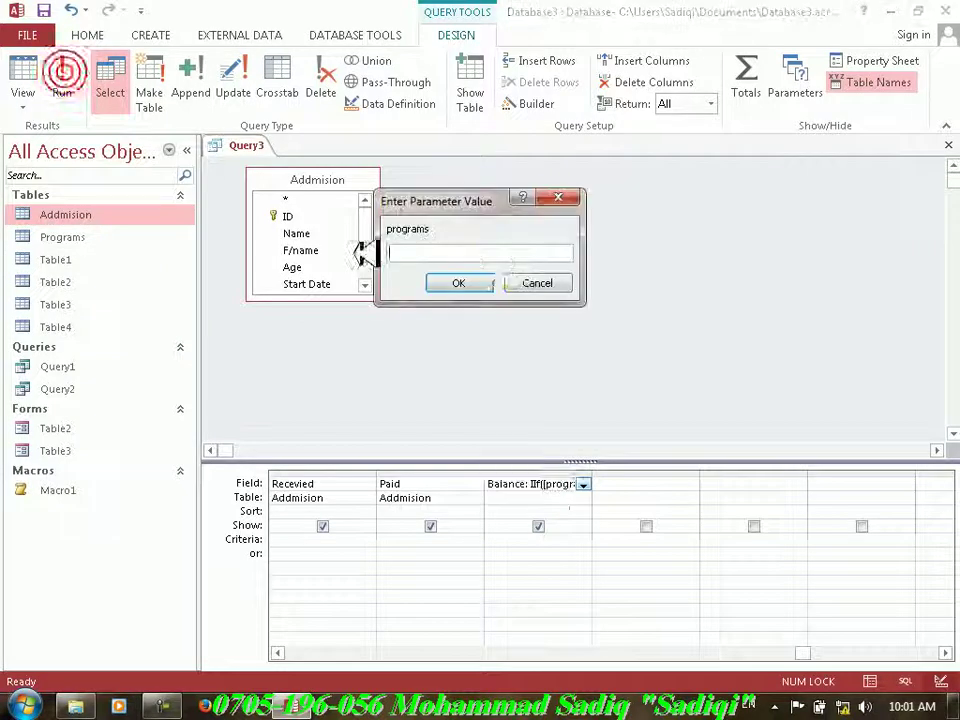
pyautogui.click(484, 280)
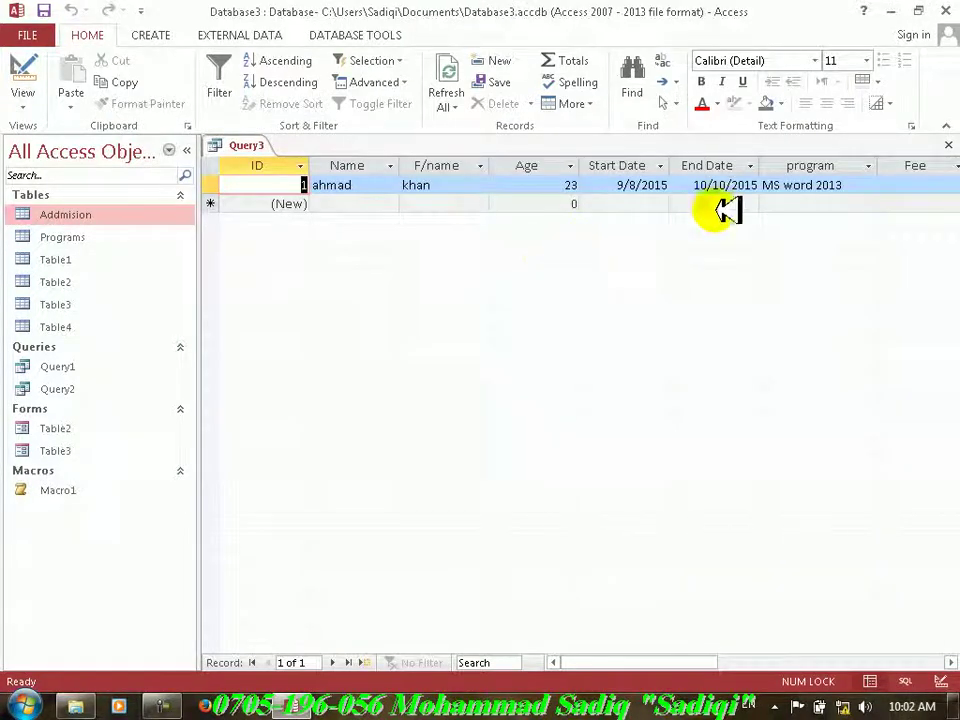
pyautogui.click(36, 68)
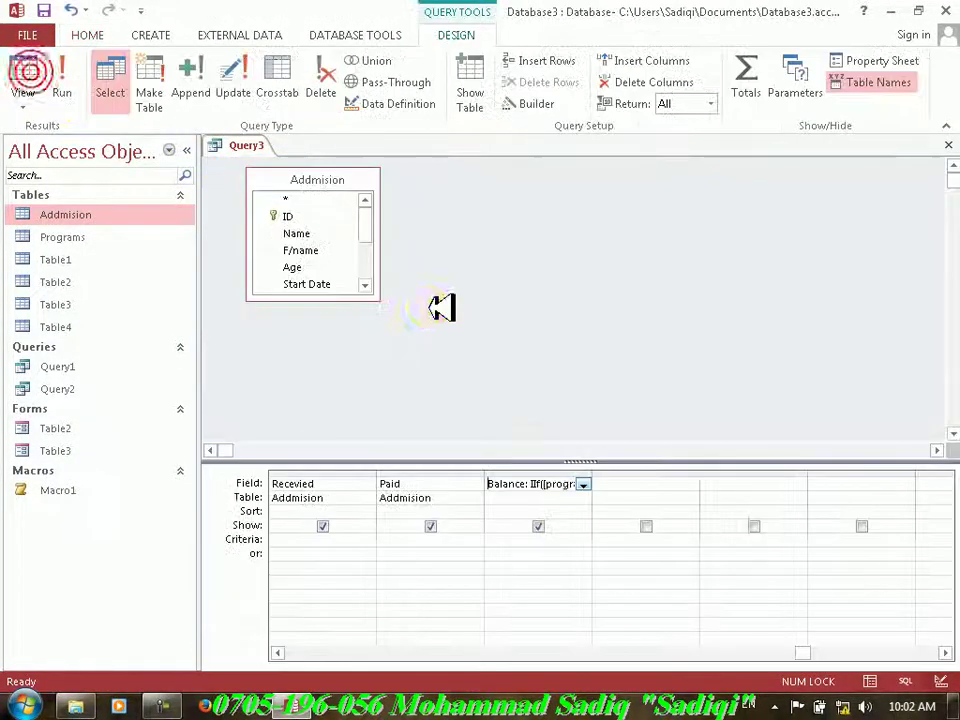
# - Correct the field reference from [programs] to [program] in all three IIf conditions of the Balance expression and apply it
pyautogui.rightClick(547, 484)
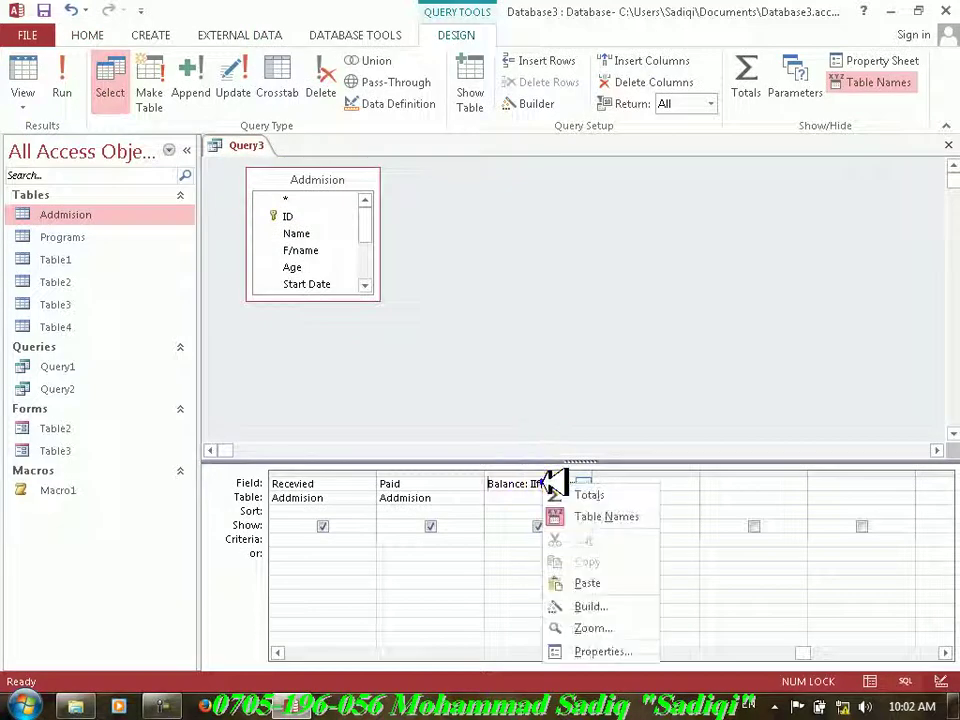
pyautogui.click(574, 607)
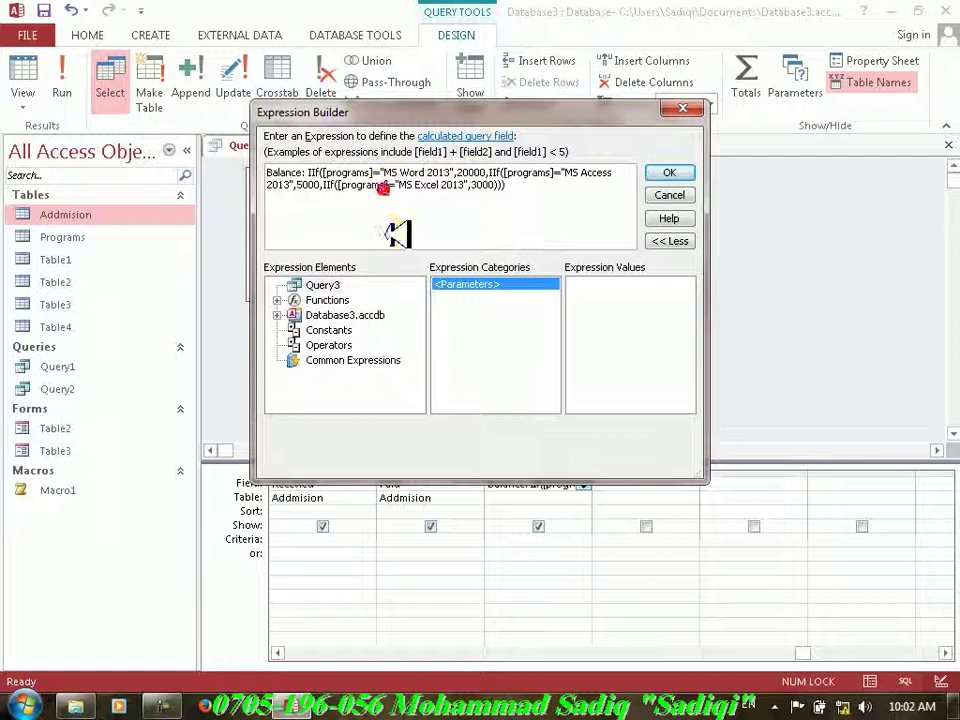
pyautogui.press('BackSpace')
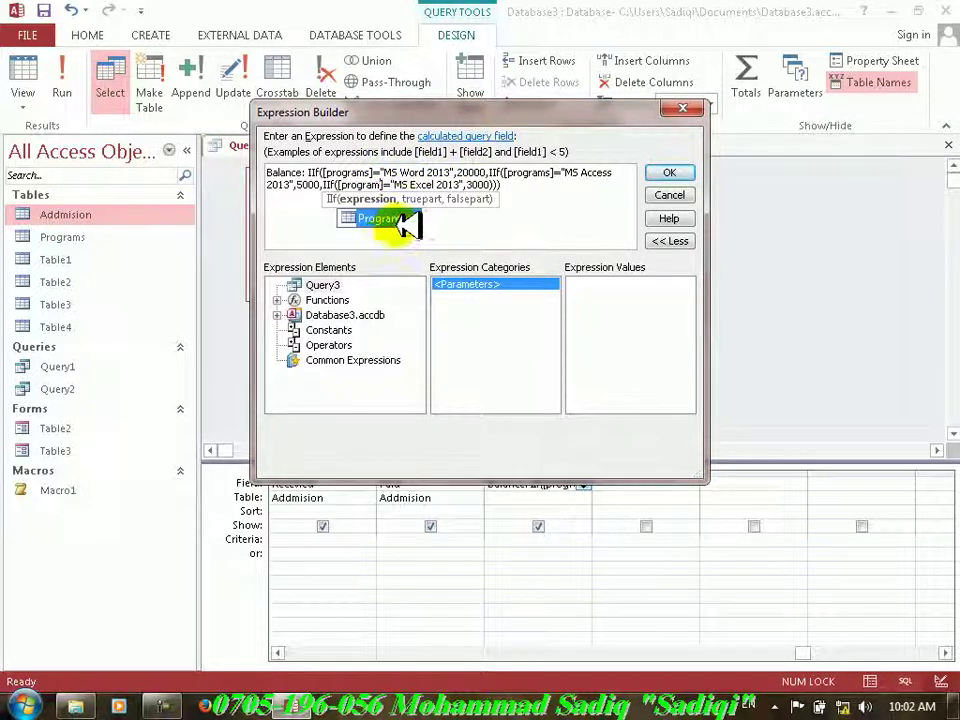
pyautogui.click(374, 172)
pyautogui.press('BackSpace')
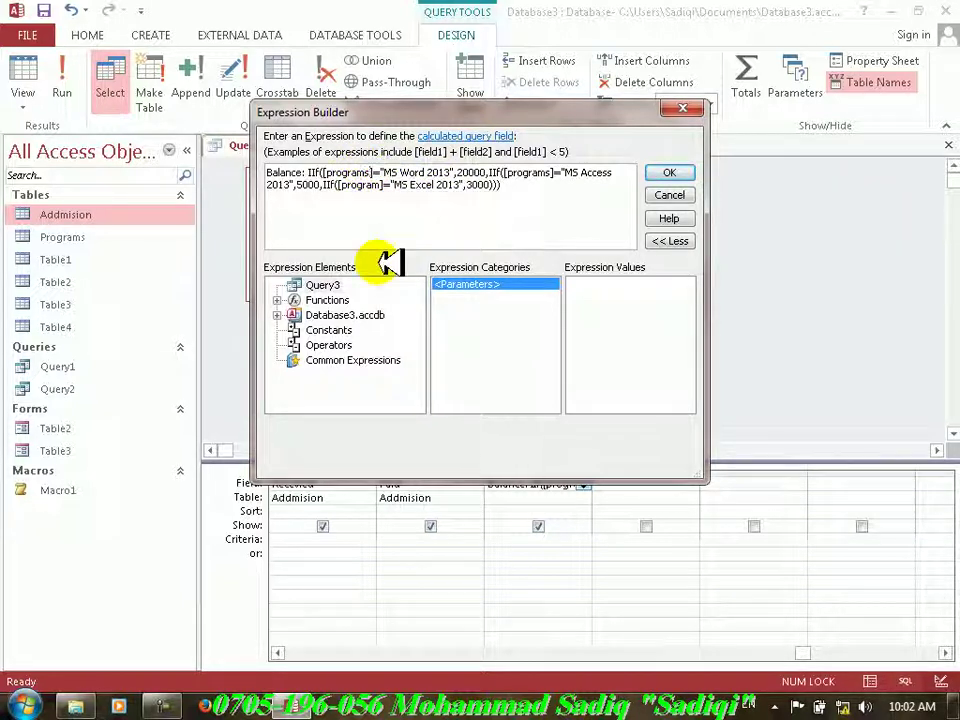
pyautogui.click(545, 180)
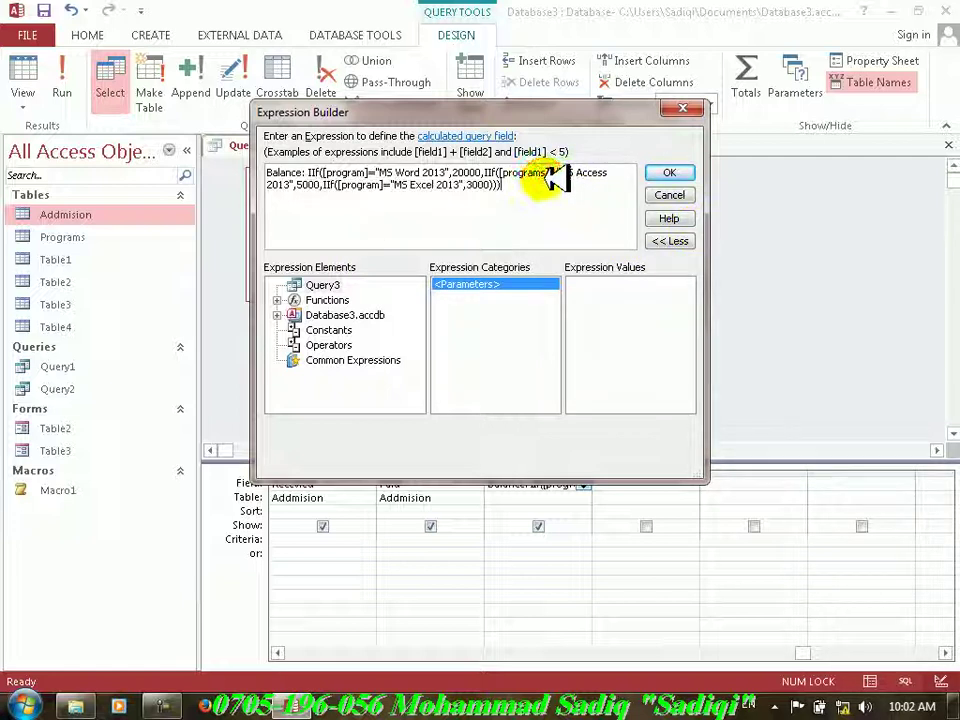
pyautogui.press('BackSpace')
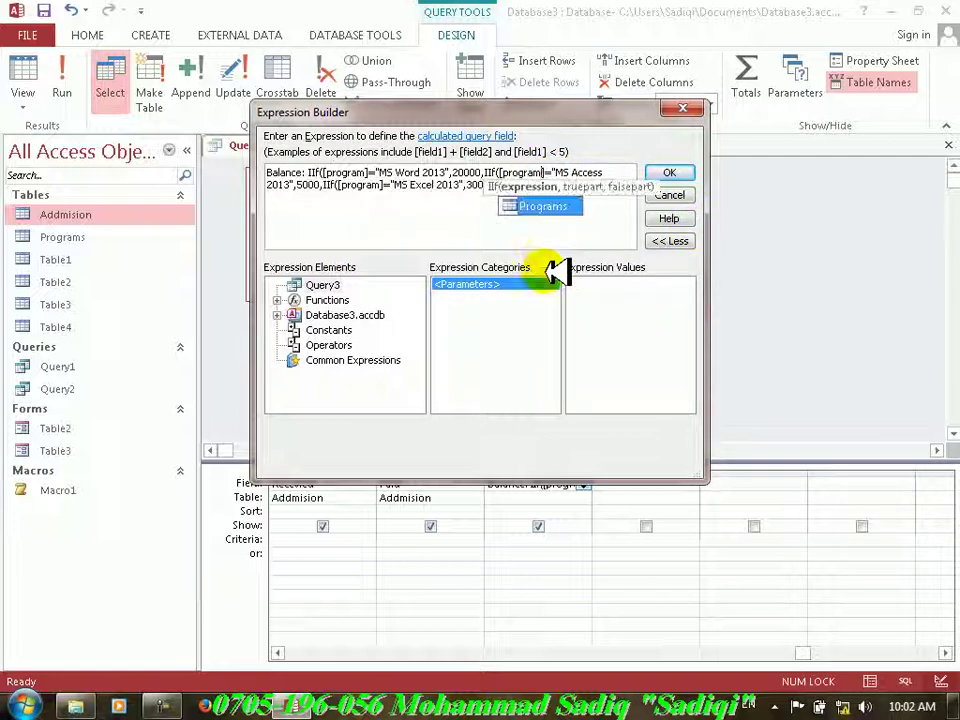
pyautogui.click(670, 172)
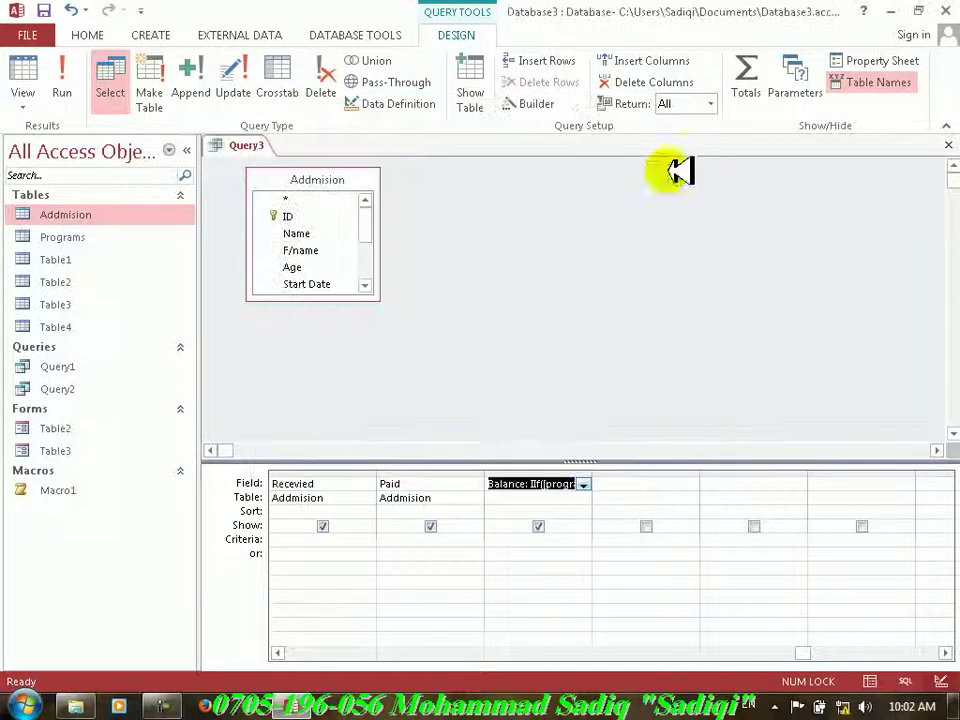
# - Run the query and check the record's Balance, collapsing the object list to show more columns
pyautogui.click(62, 76)
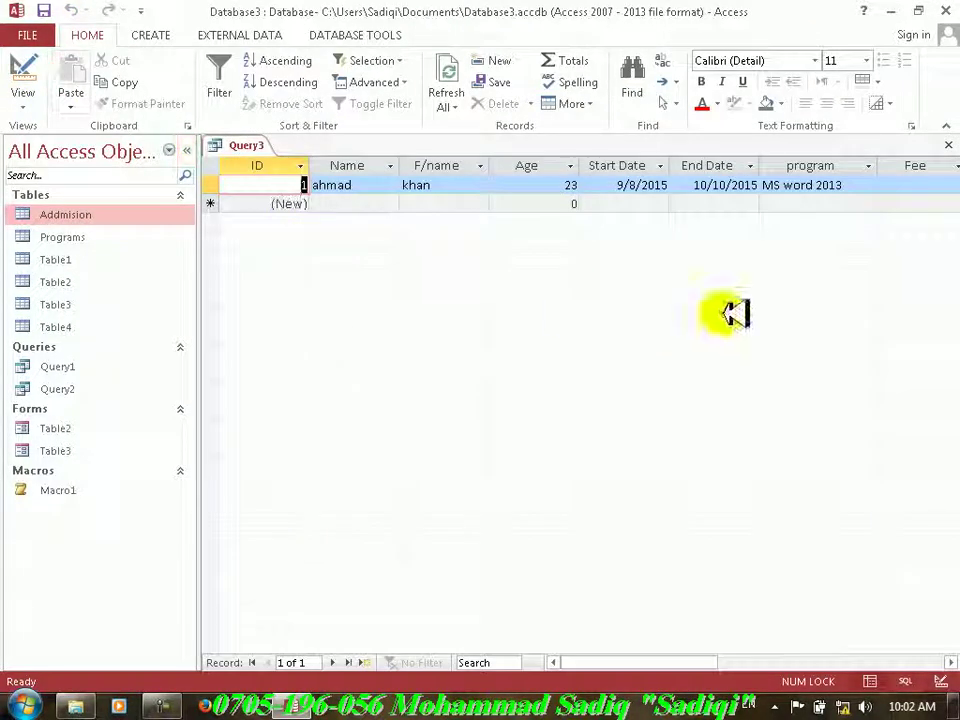
pyautogui.moveTo(680, 661); pyautogui.dragTo(820, 656)
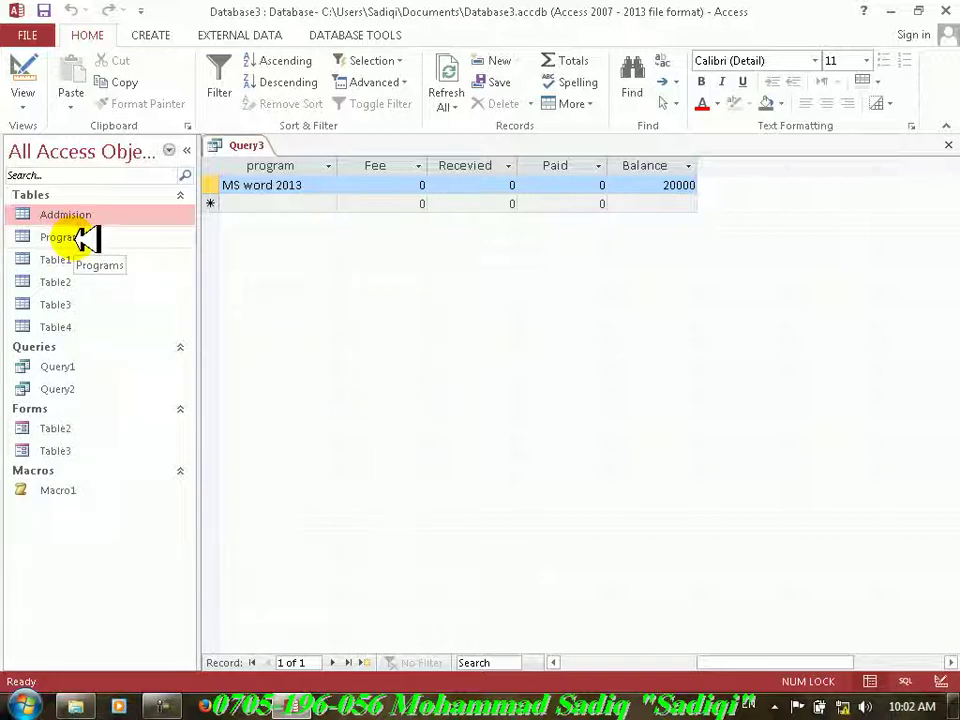
pyautogui.click(187, 149)
pyautogui.moveTo(827, 664); pyautogui.dragTo(681, 664)
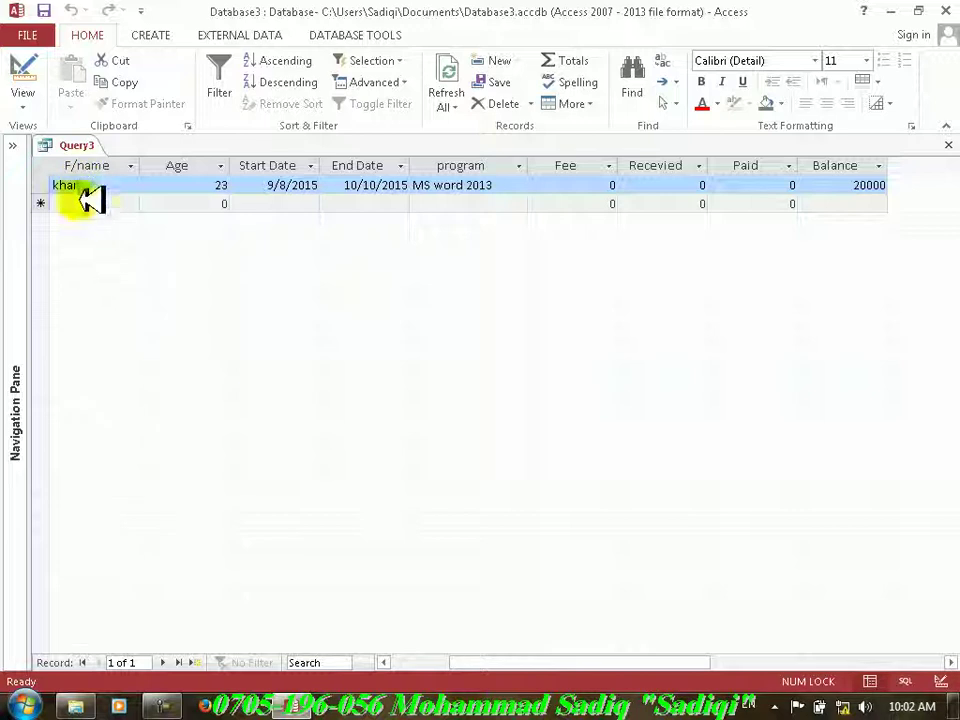
# - Add a second record with the student's name, the father's name and age 44
pyautogui.click(22, 206)
pyautogui.press('Left')
pyautogui.press('Left')
pyautogui.press('Left')
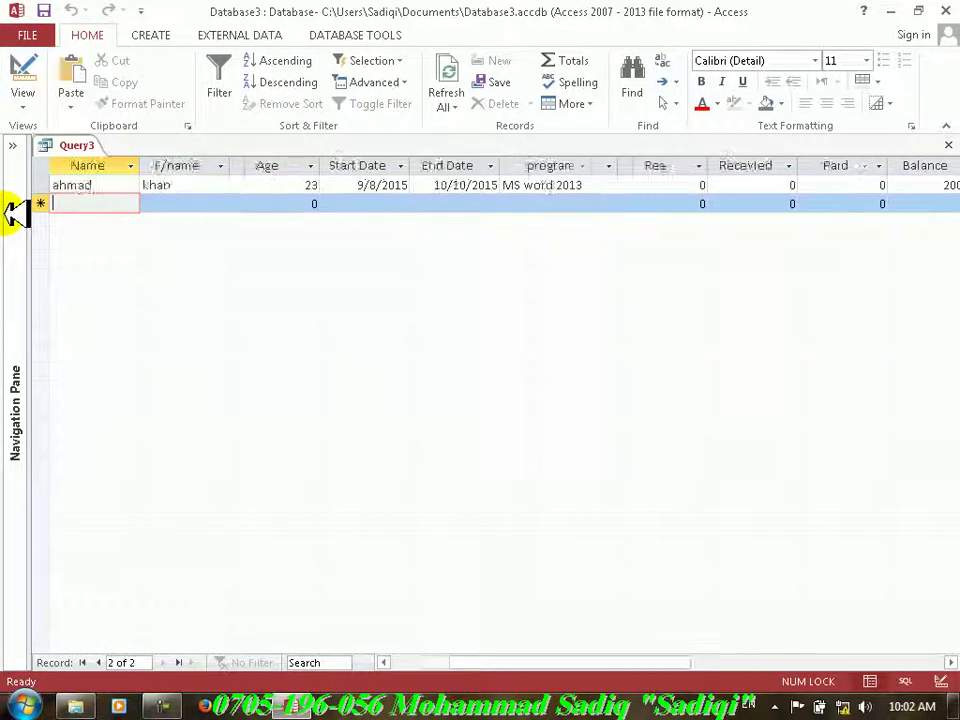
pyautogui.press('Right')
pyautogui.press('Right')
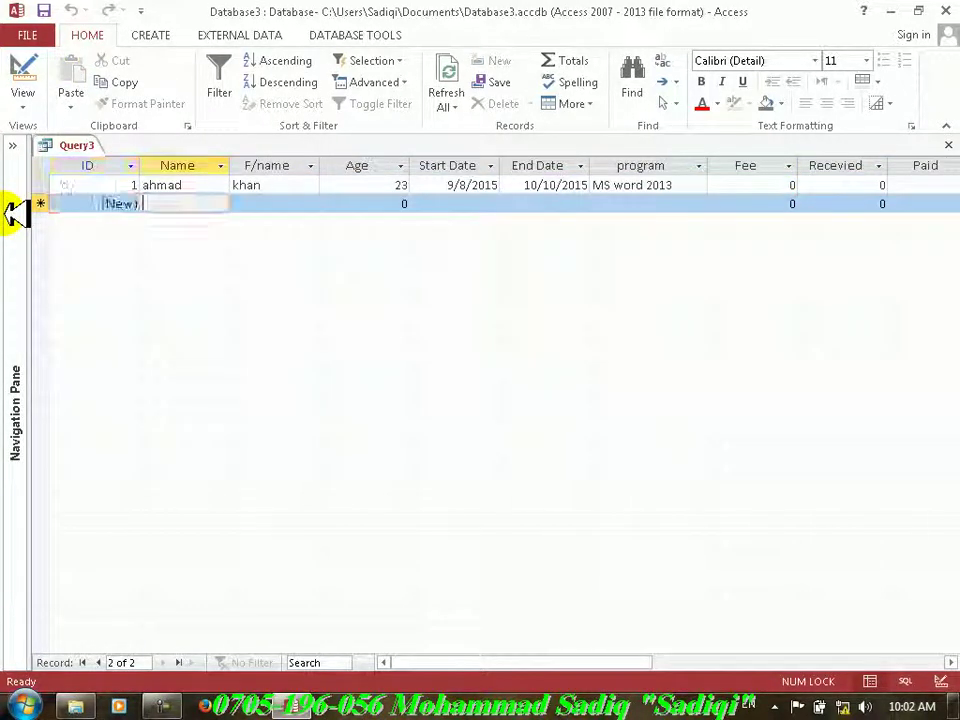
pyautogui.write('karim')
pyautogui.press('Tab')
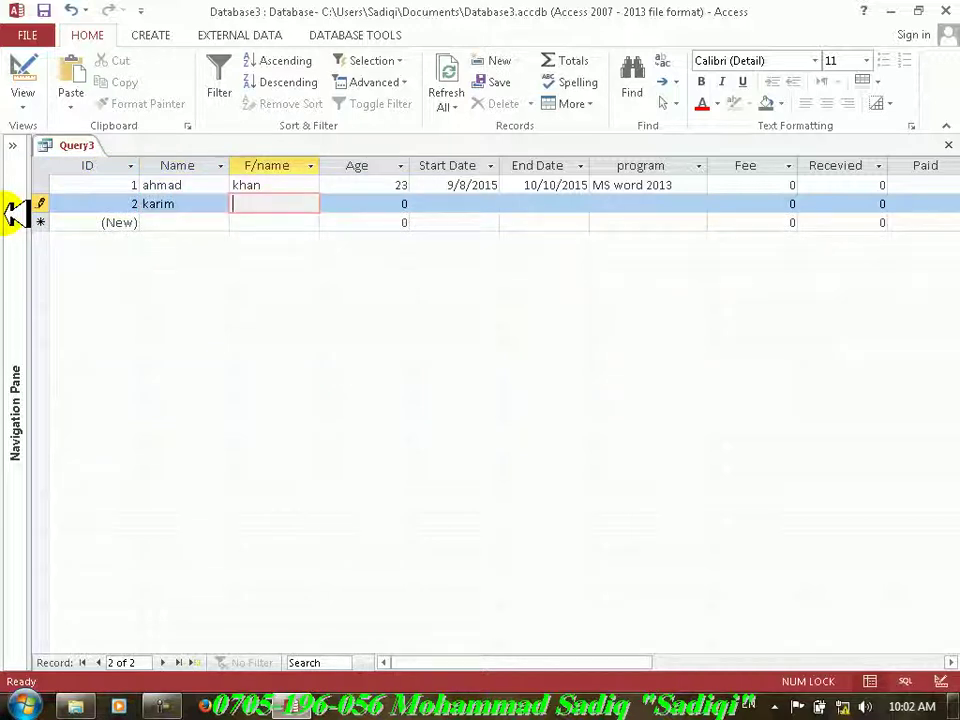
pyautogui.write('khalid')
pyautogui.press('Tab')
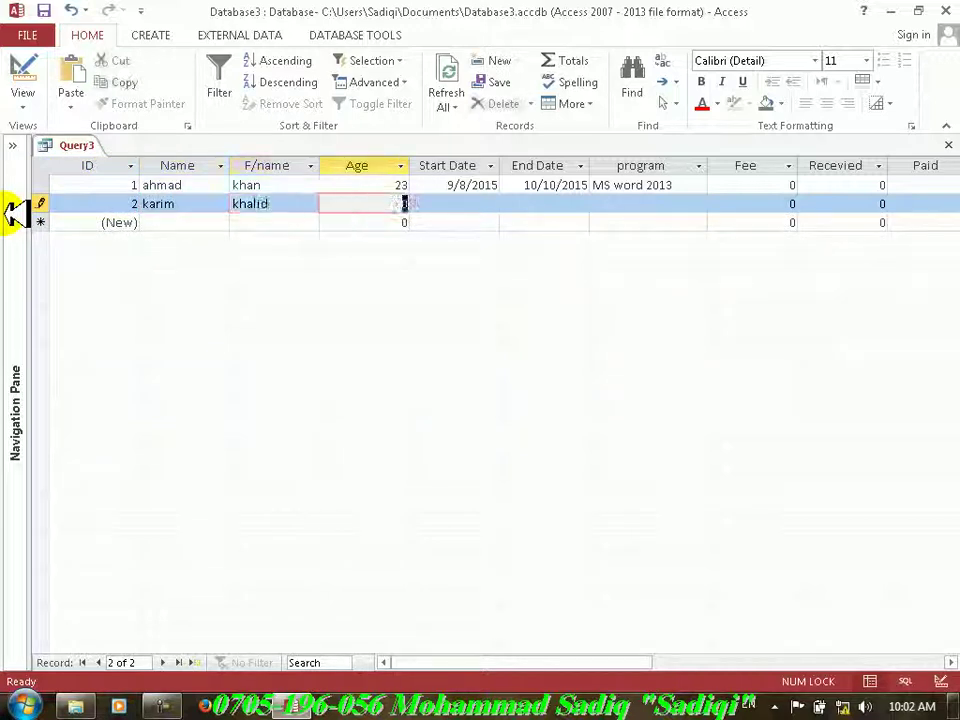
pyautogui.write('44')
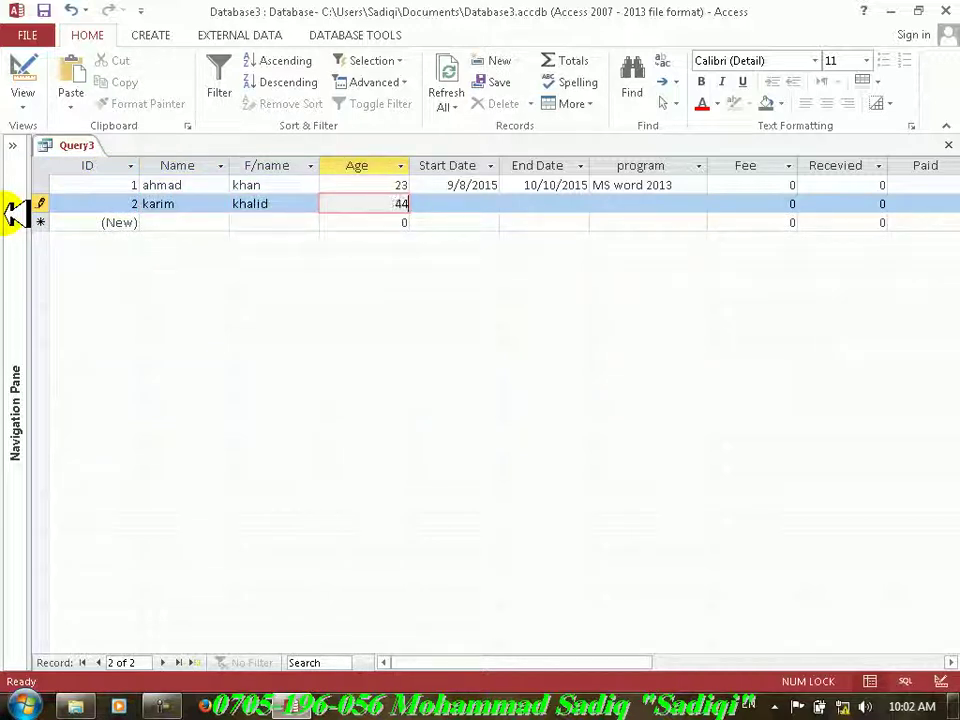
pyautogui.press('Tab')
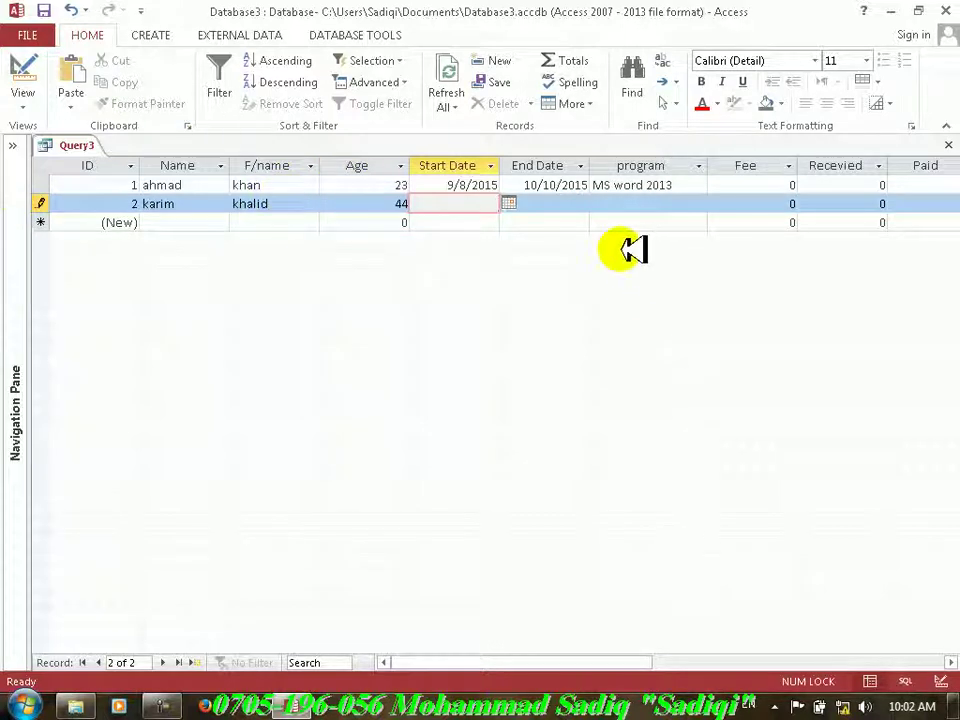
# - Enter 9/10/2015 as the second record's Start Date and 11/3/2015 as its End Date
pyautogui.click(509, 203)
pyautogui.click(453, 268)
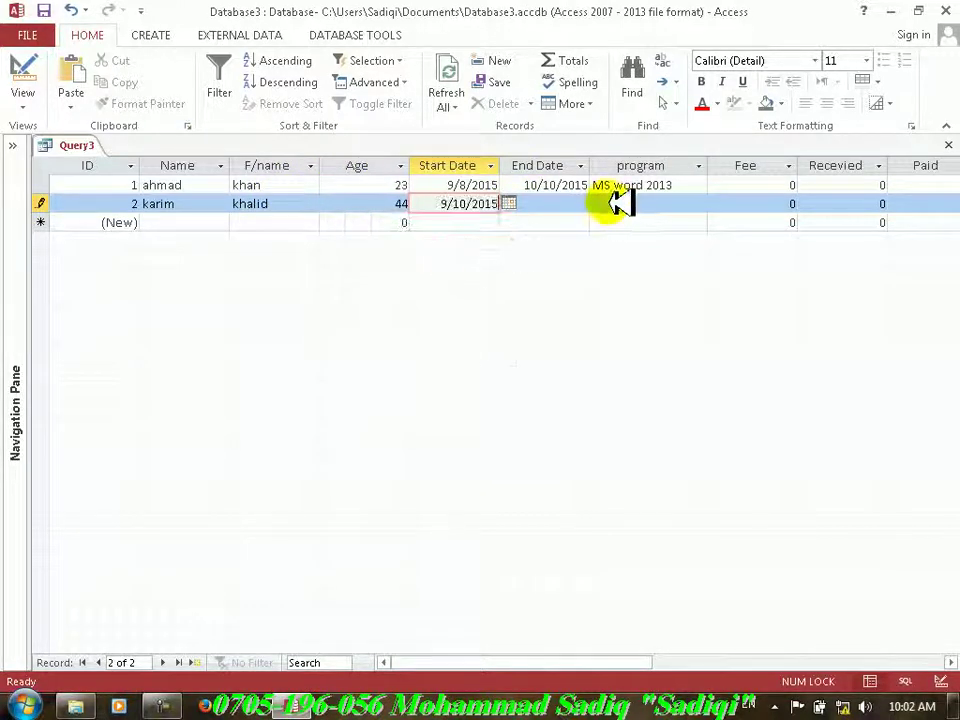
pyautogui.click(585, 206)
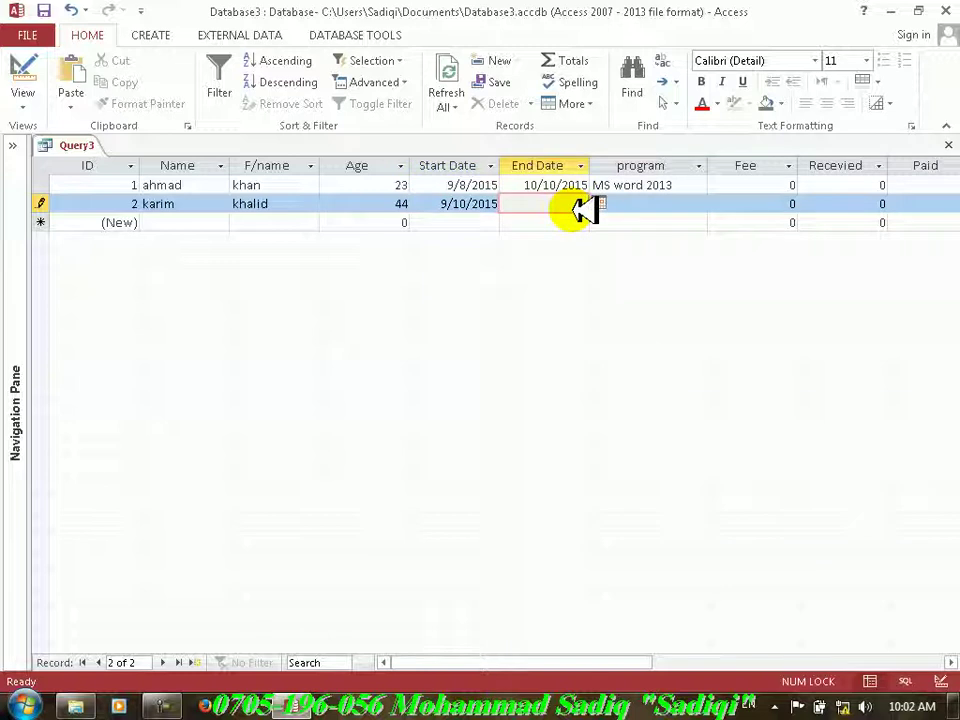
pyautogui.write('3/3/2-15')
pyautogui.press('Tab')
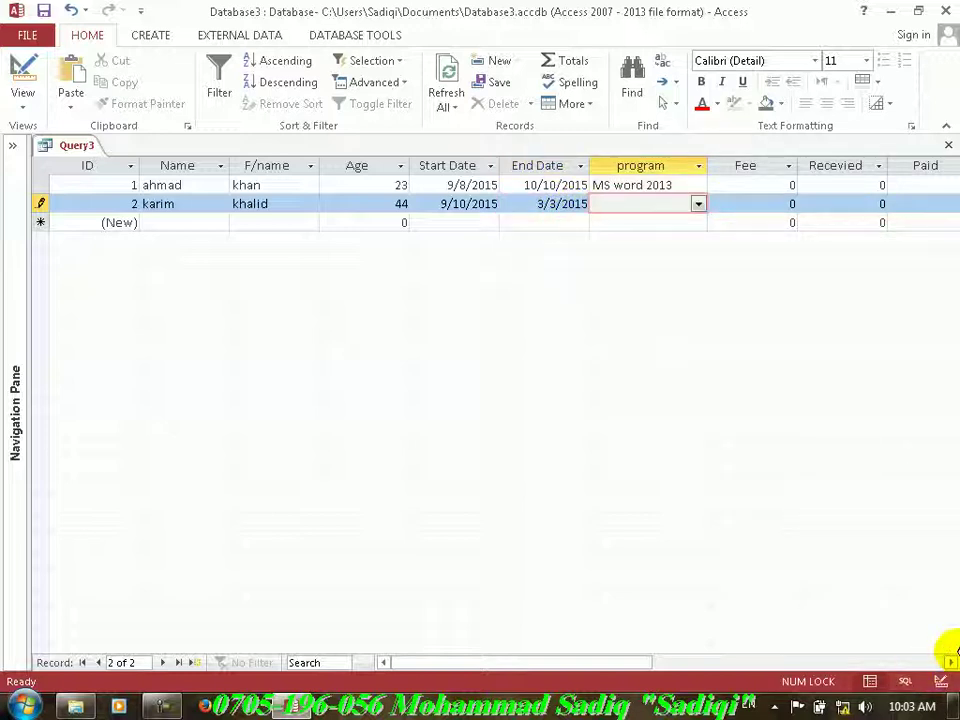
pyautogui.click(550, 203)
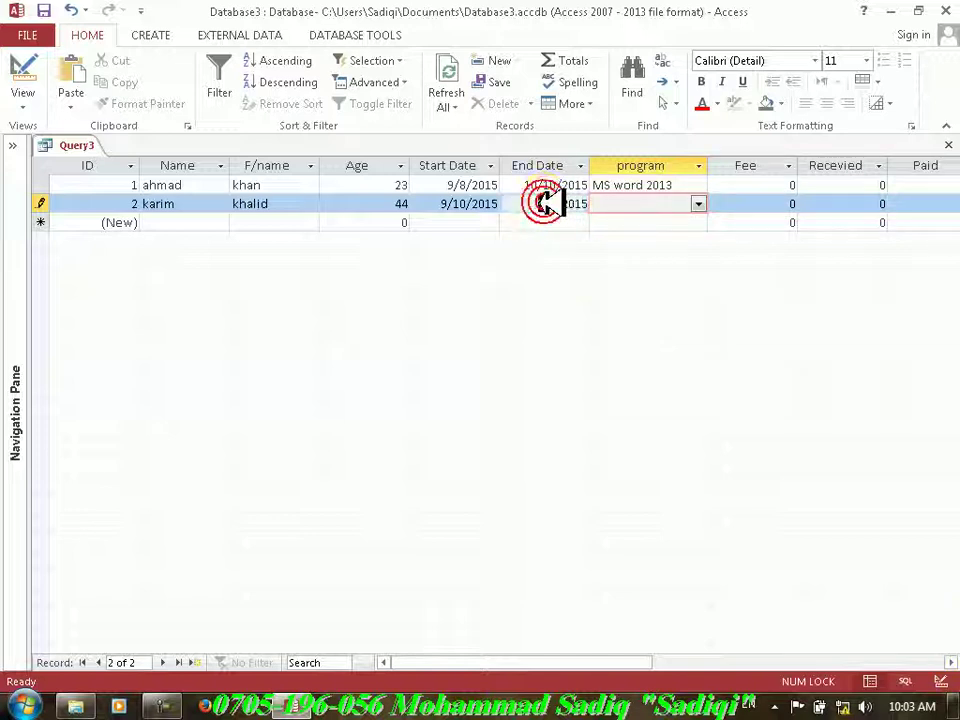
pyautogui.write('11/3/2015')
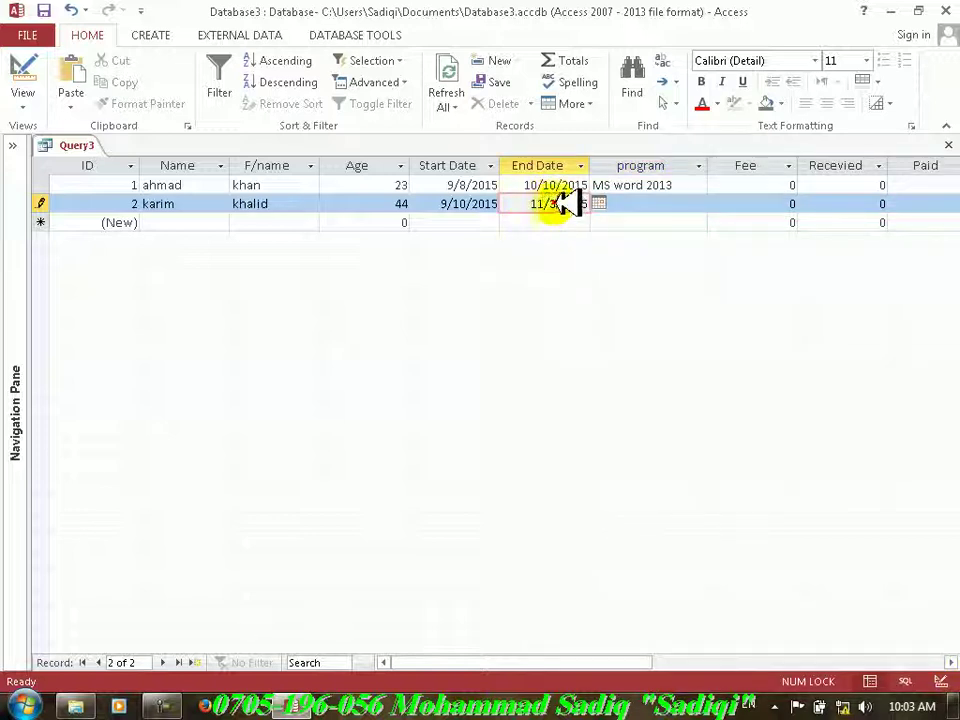
pyautogui.moveTo(548, 205); pyautogui.dragTo(554, 205)
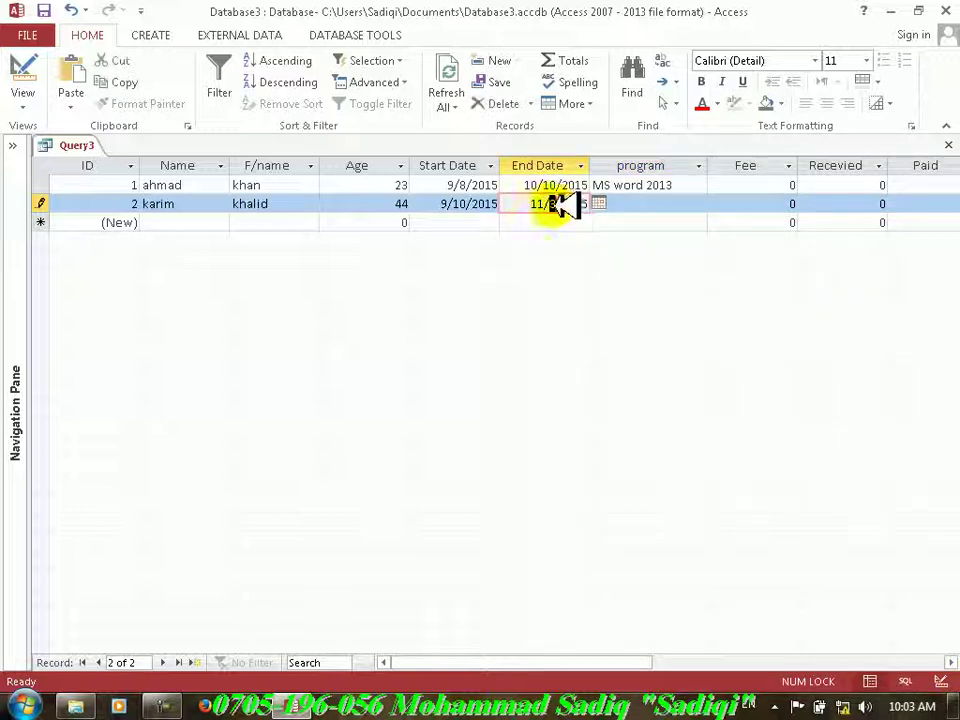
pyautogui.click(626, 205)
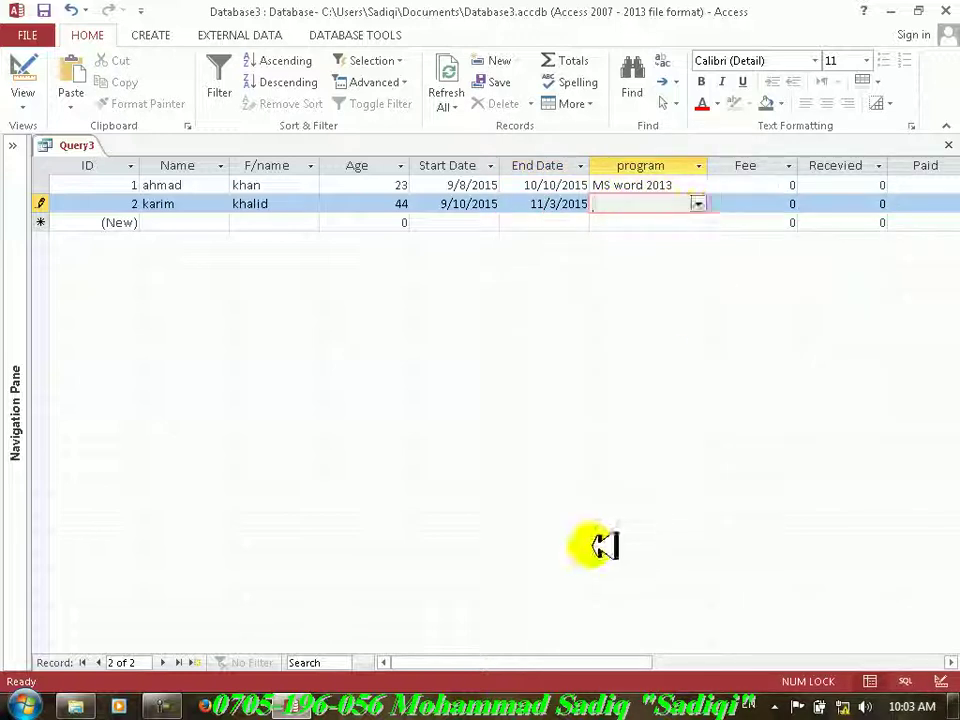
# - Try MS Access 2013 and MS word 2013 as the second record's program to check the calculated Balance
pyautogui.click(950, 662)
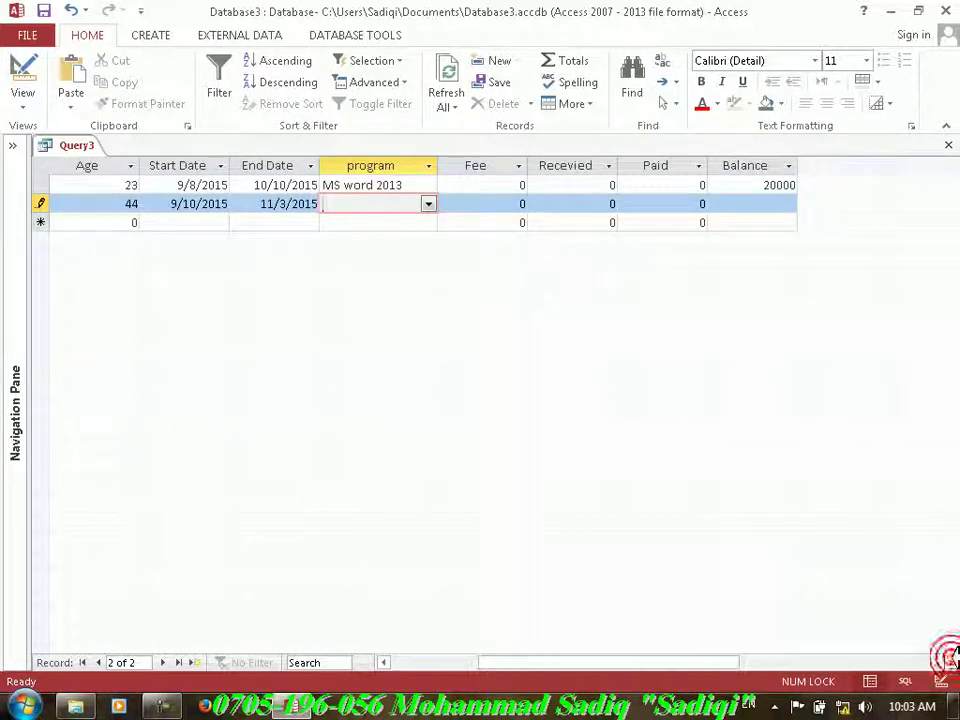
pyautogui.click(428, 204)
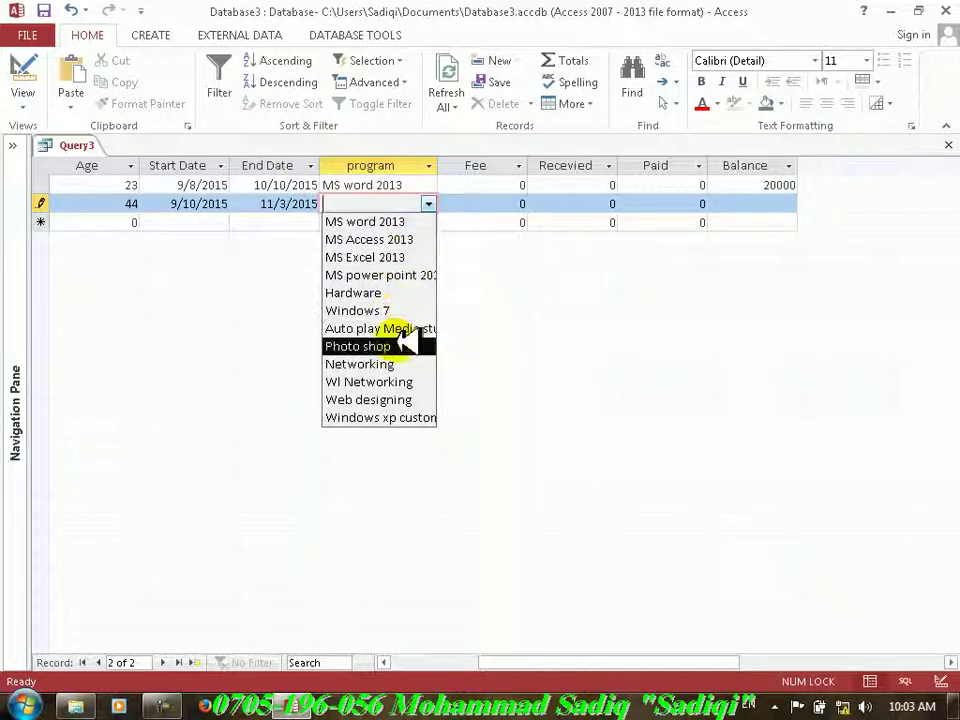
pyautogui.click(400, 239)
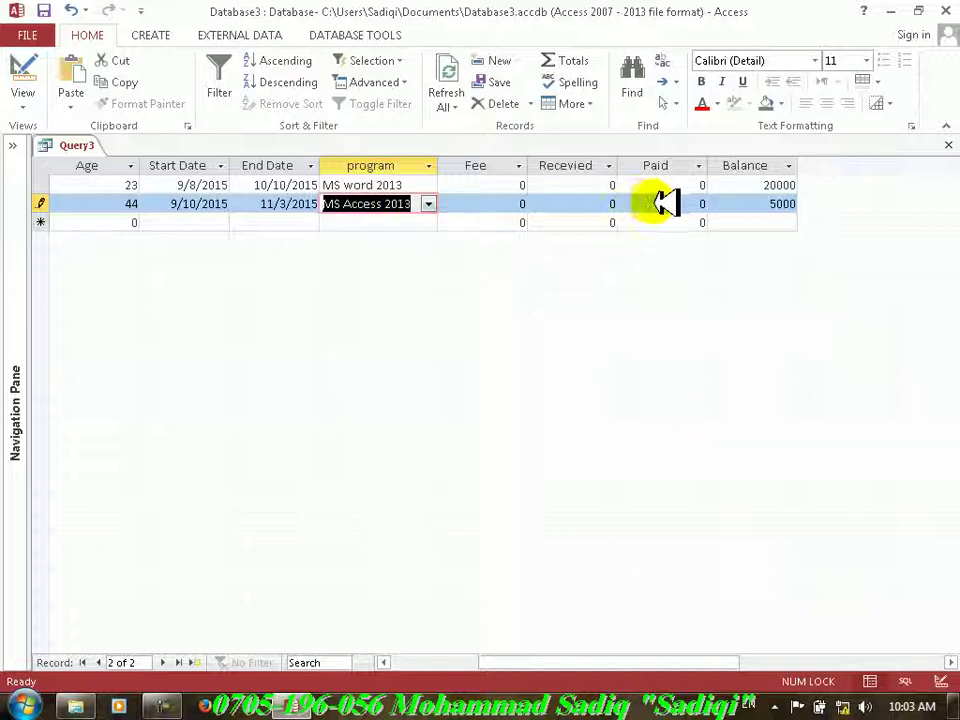
pyautogui.click(430, 204)
pyautogui.press('Up')
pyautogui.press('Return')
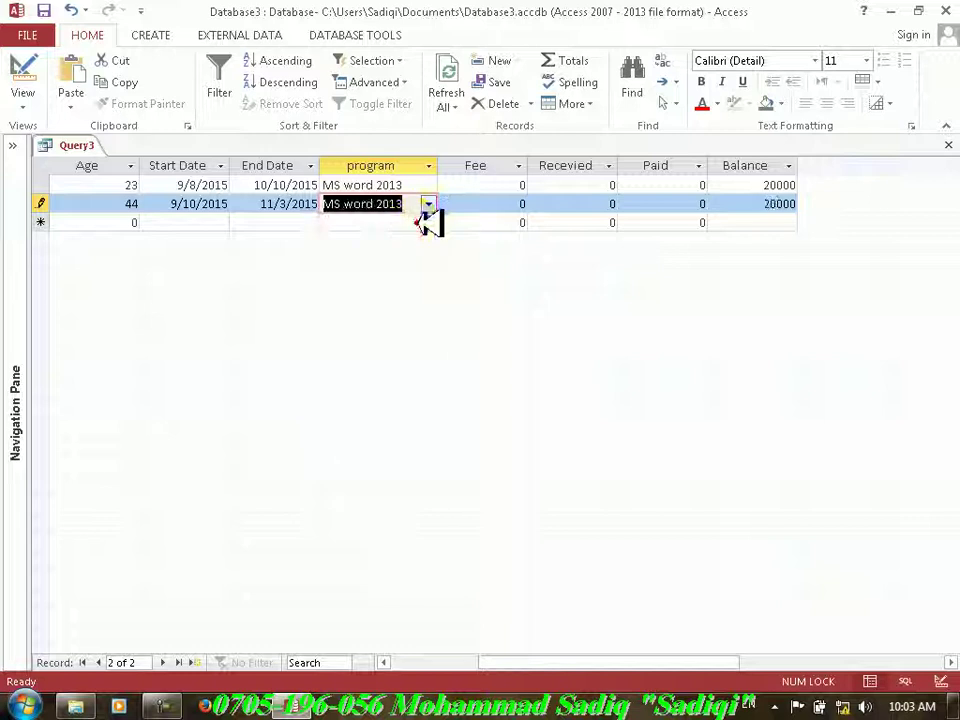
# - Set the second record's program to MS Excel 2013 and leave the row so the record is saved
pyautogui.click(430, 204)
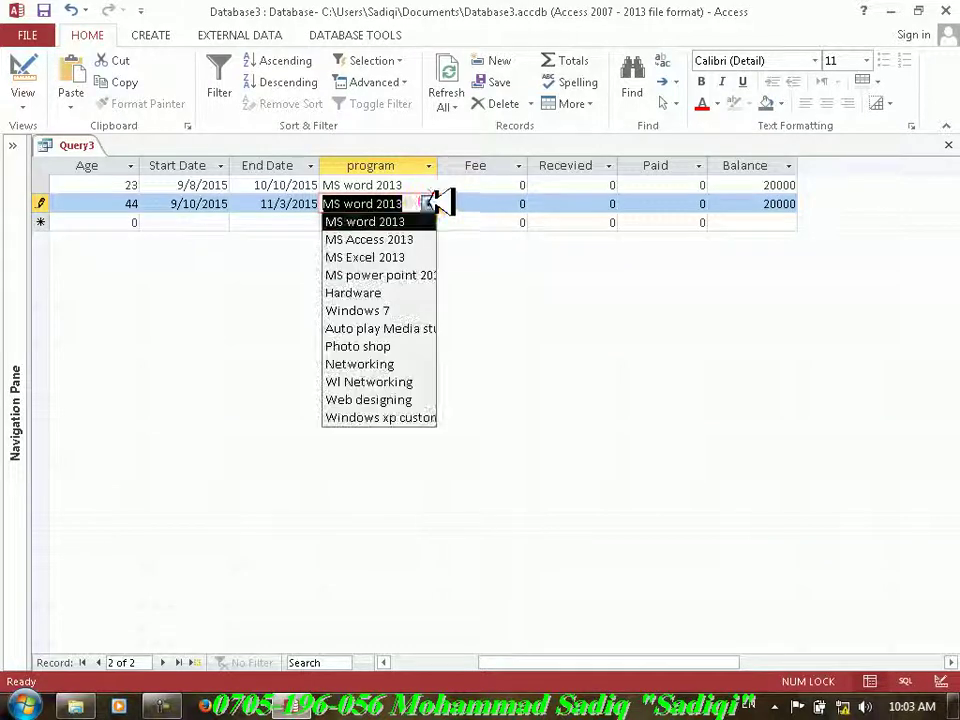
pyautogui.click(395, 257)
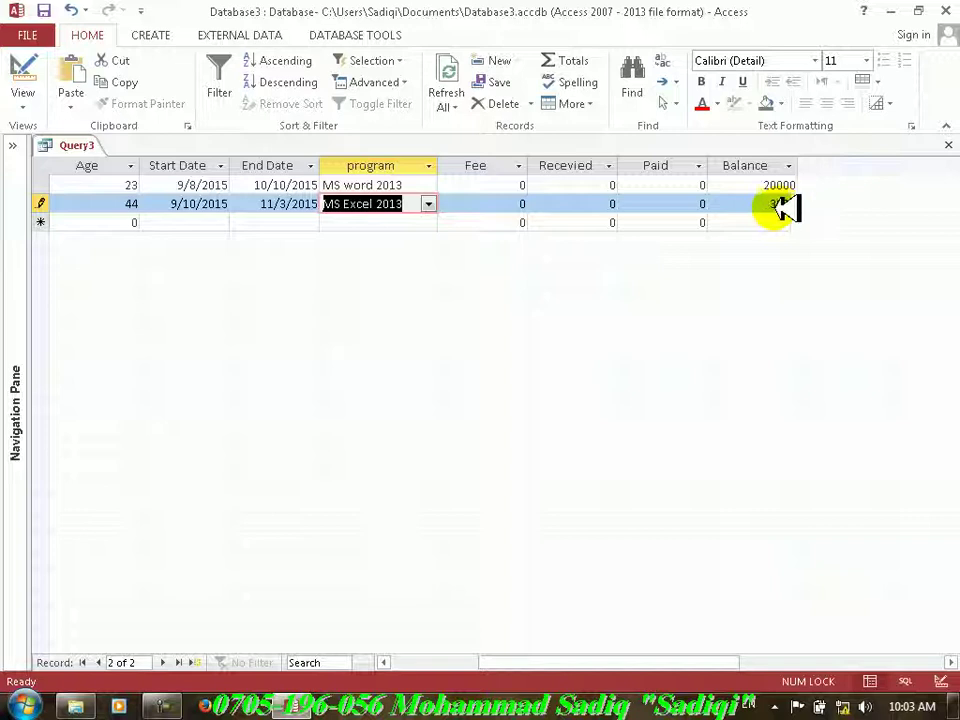
pyautogui.click(503, 207)
pyautogui.click(598, 224)
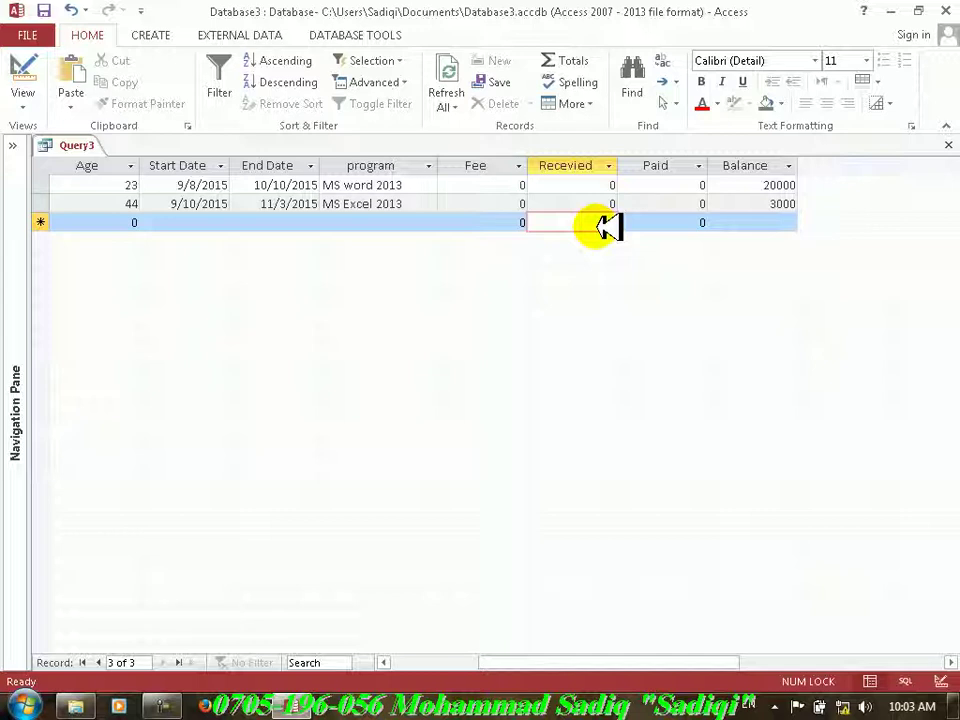
# - Reopen the query's Balance expression in the Expression Builder and strip the closing parentheses after the MS Excel 2013 value
pyautogui.click(28, 62)
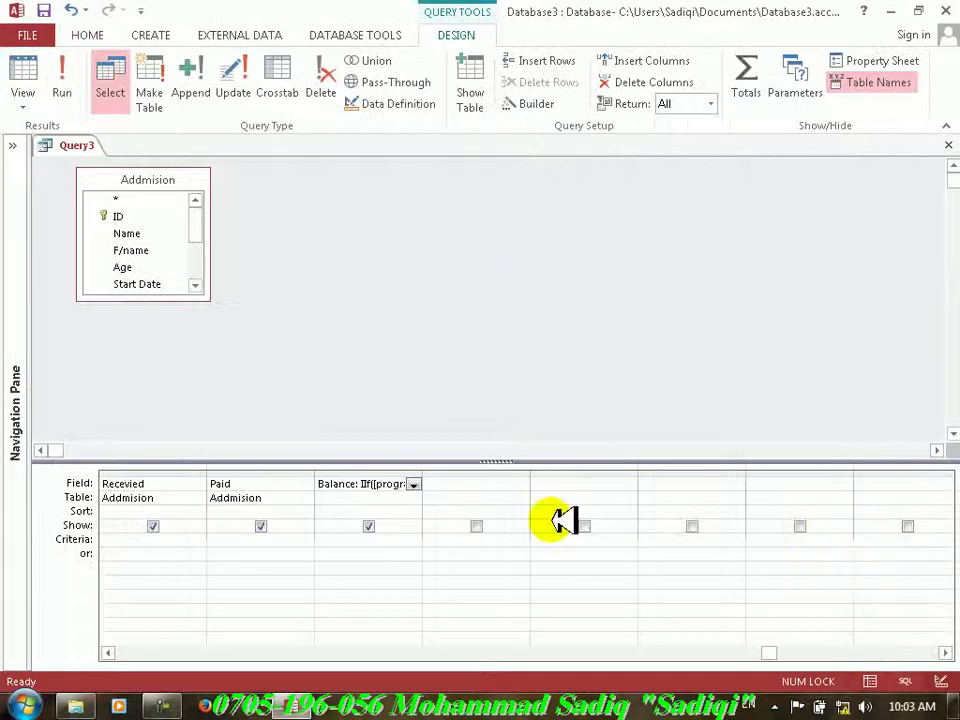
pyautogui.rightClick(400, 484)
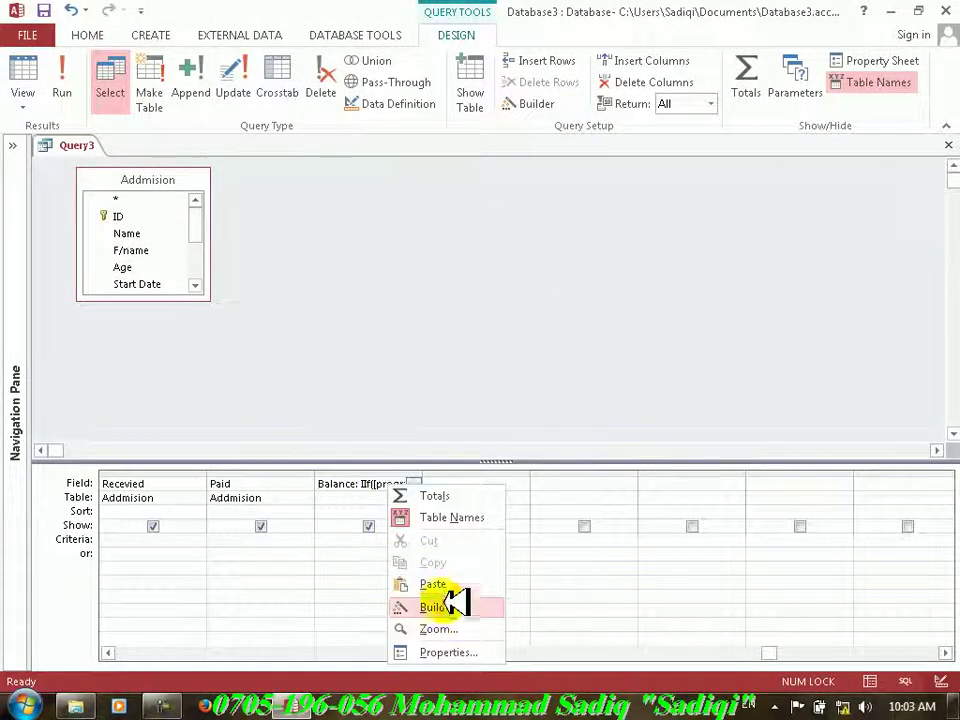
pyautogui.click(452, 603)
pyautogui.press('BackSpace')
pyautogui.press('BackSpace')
pyautogui.press('BackSpace')
pyautogui.press('BackSpace')
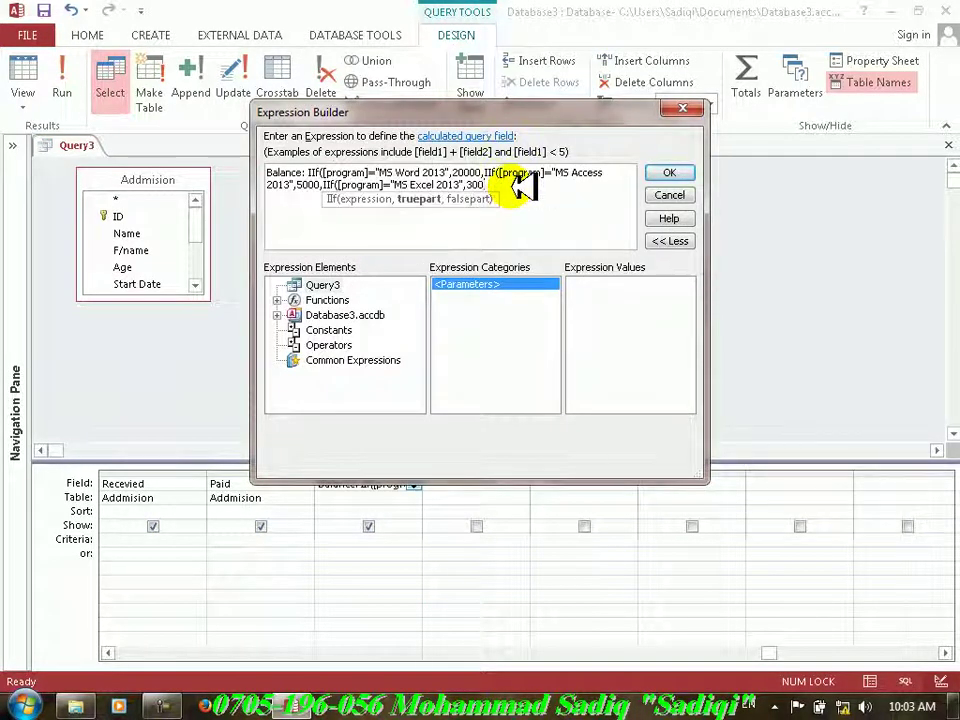
# - Extend the Balance expression after 3000 with a nested IIf that returns 10000 when program is "Networking"
pyautogui.write(',')
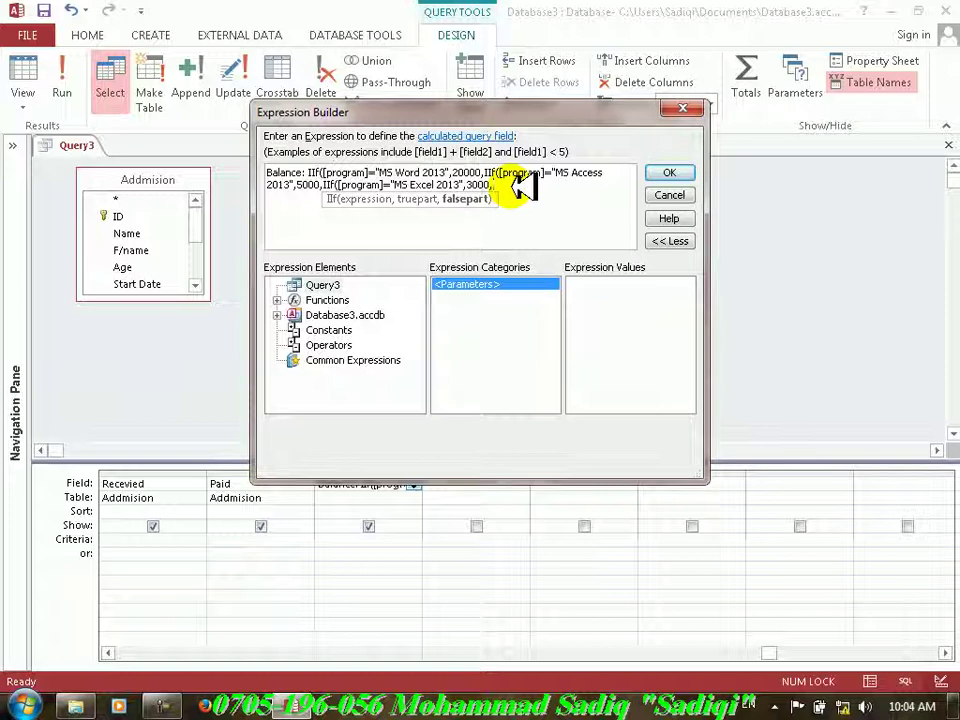
pyautogui.write('iif(')
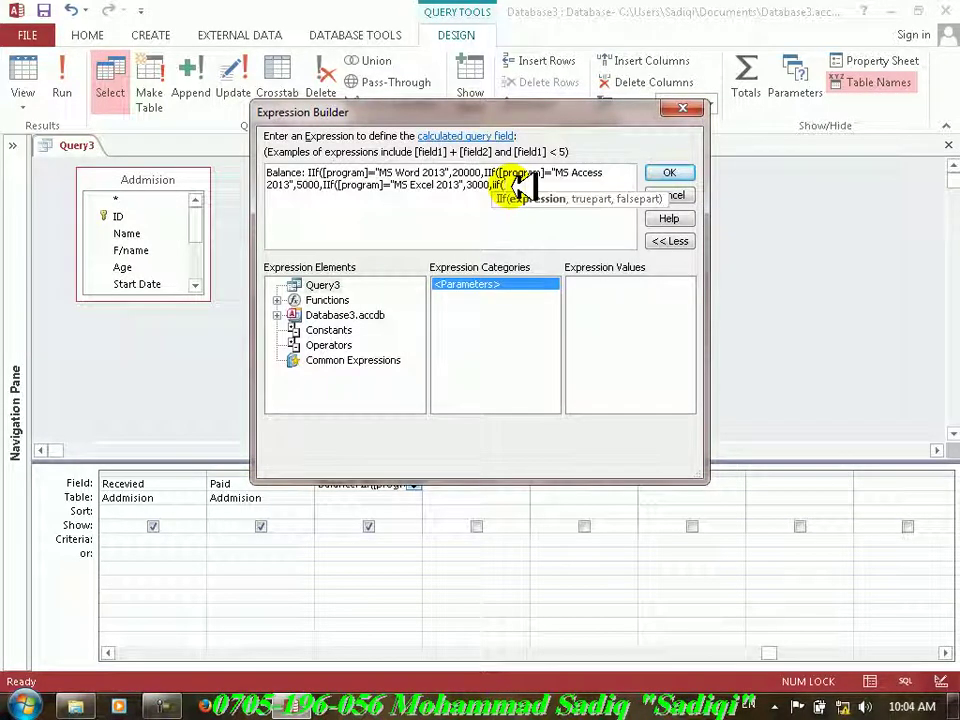
pyautogui.write('pr')
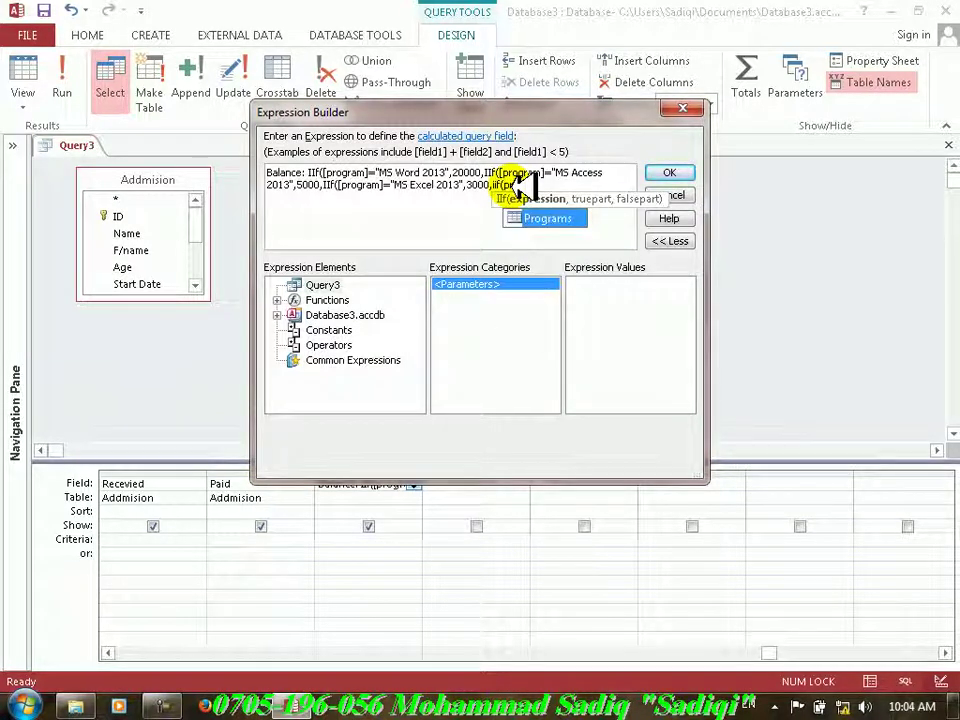
pyautogui.write('ogram"')
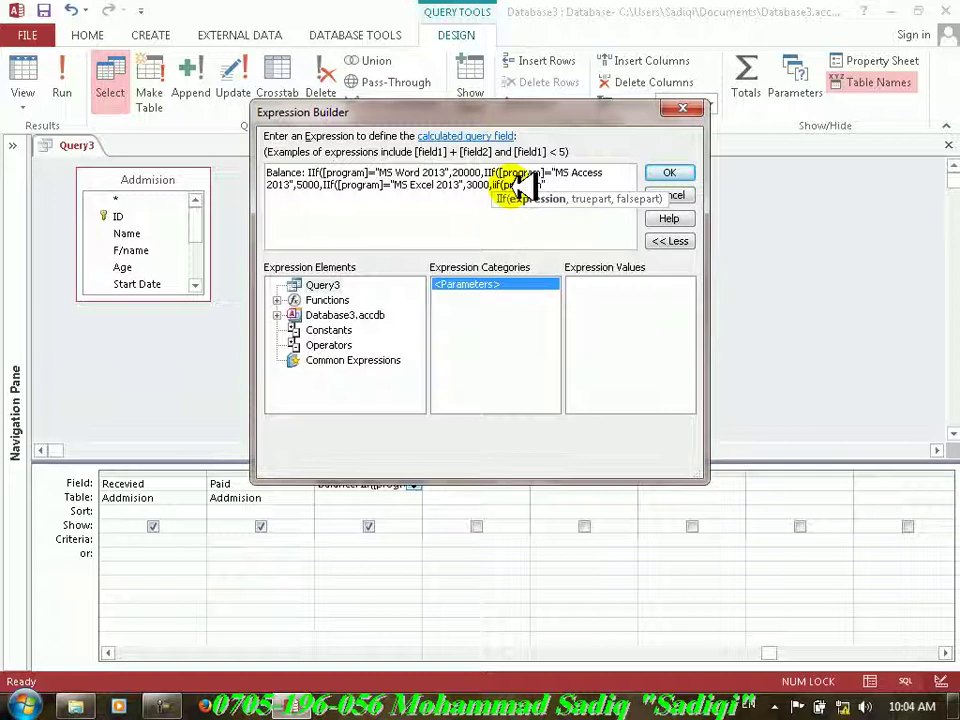
pyautogui.write('=')
pyautogui.write('",')
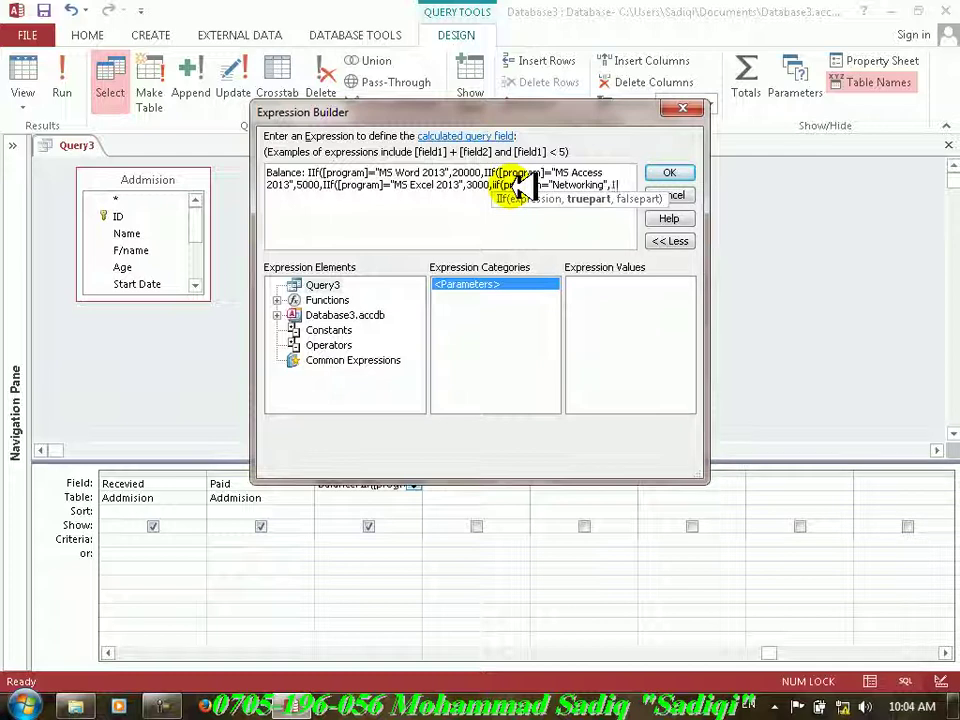
pyautogui.write('10000')
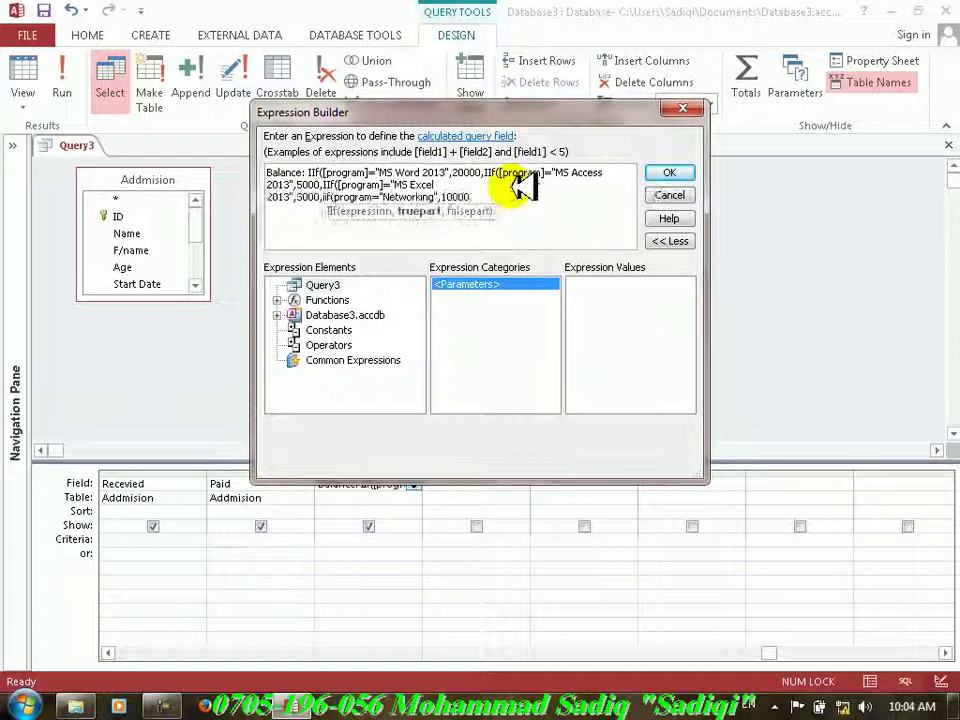
# - Add a nested IIf returning 2500 when program is "hardware", close all five parentheses and apply the Balance expression
pyautogui.write(',iif')
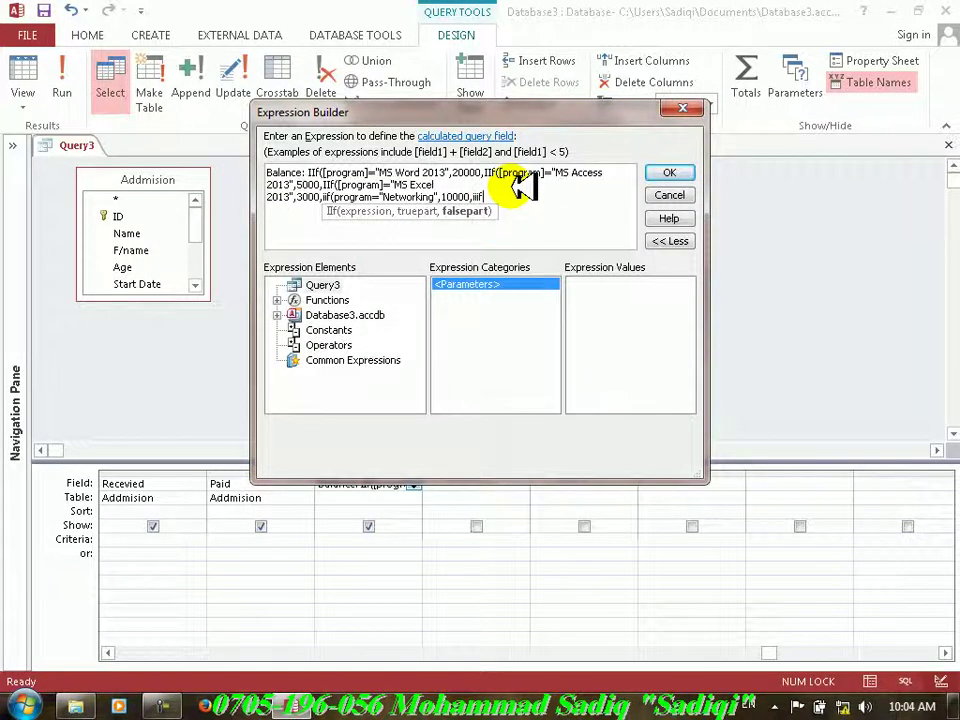
pyautogui.write('(')
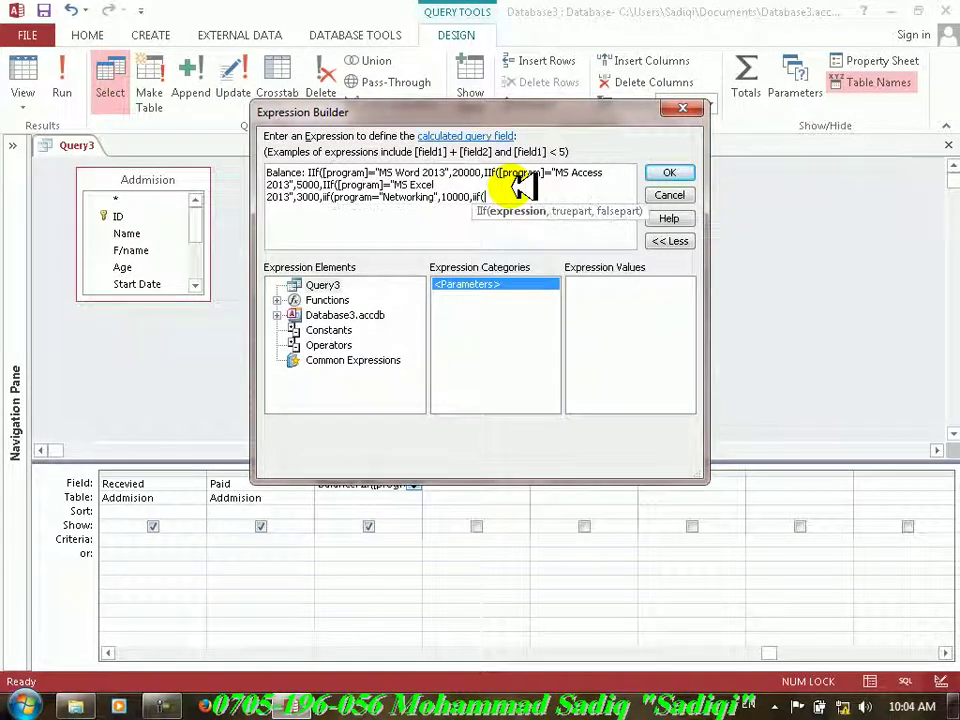
pyautogui.write('progr')
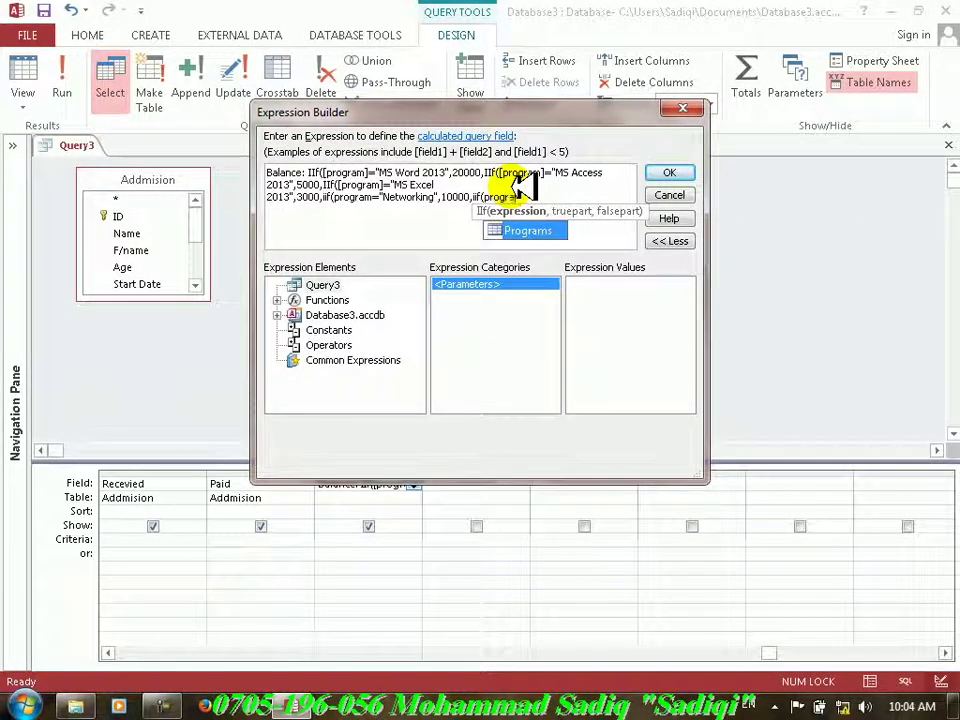
pyautogui.write('am=')
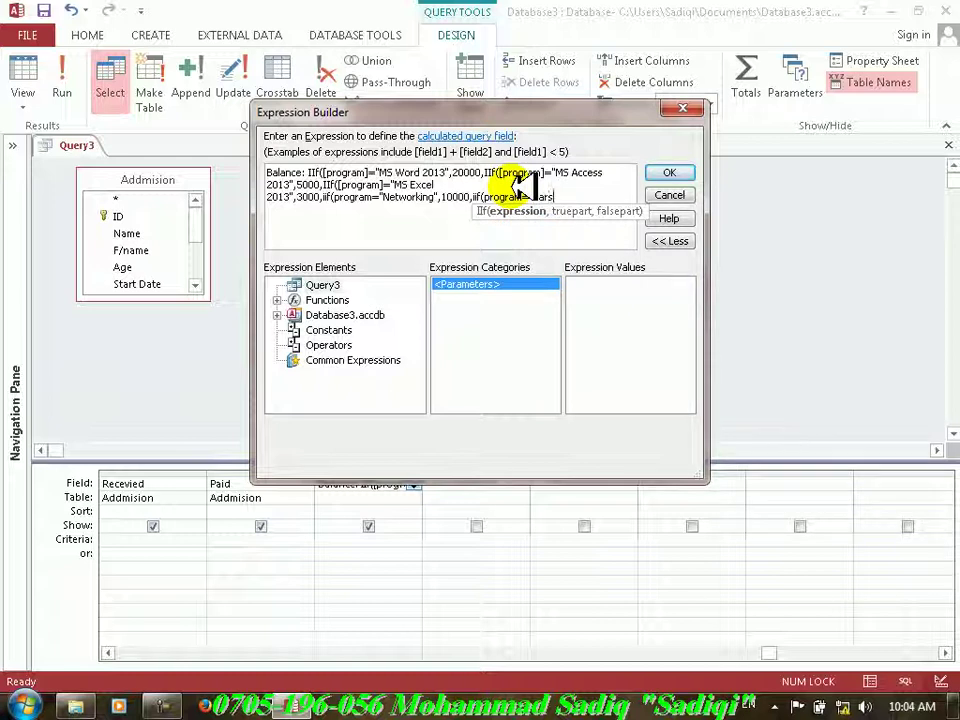
pyautogui.write('"Hardware",2500')
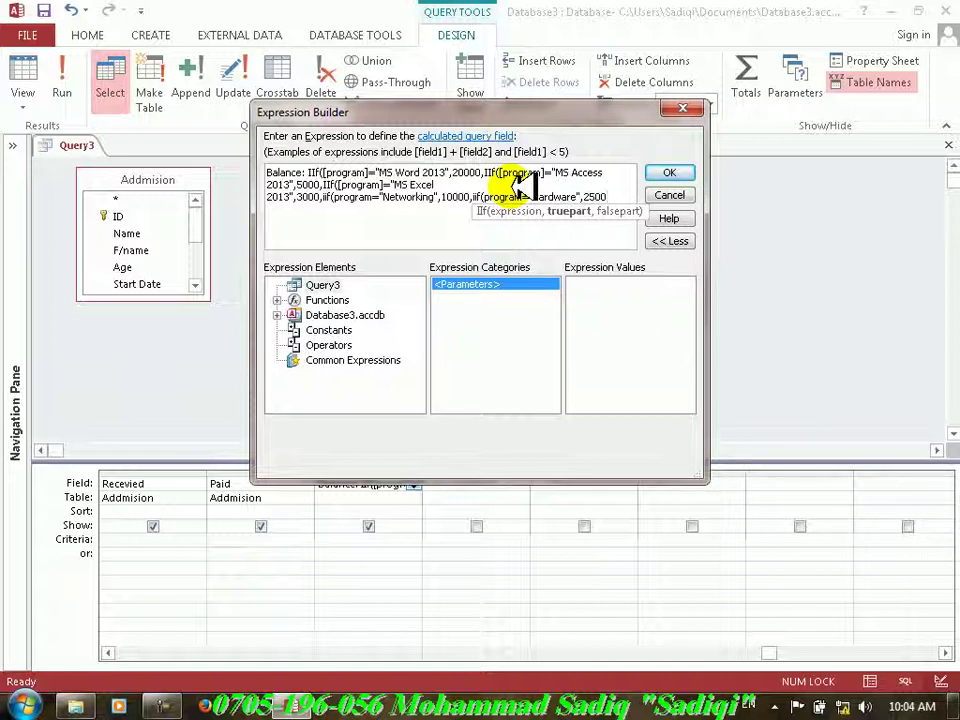
pyautogui.write('))))')
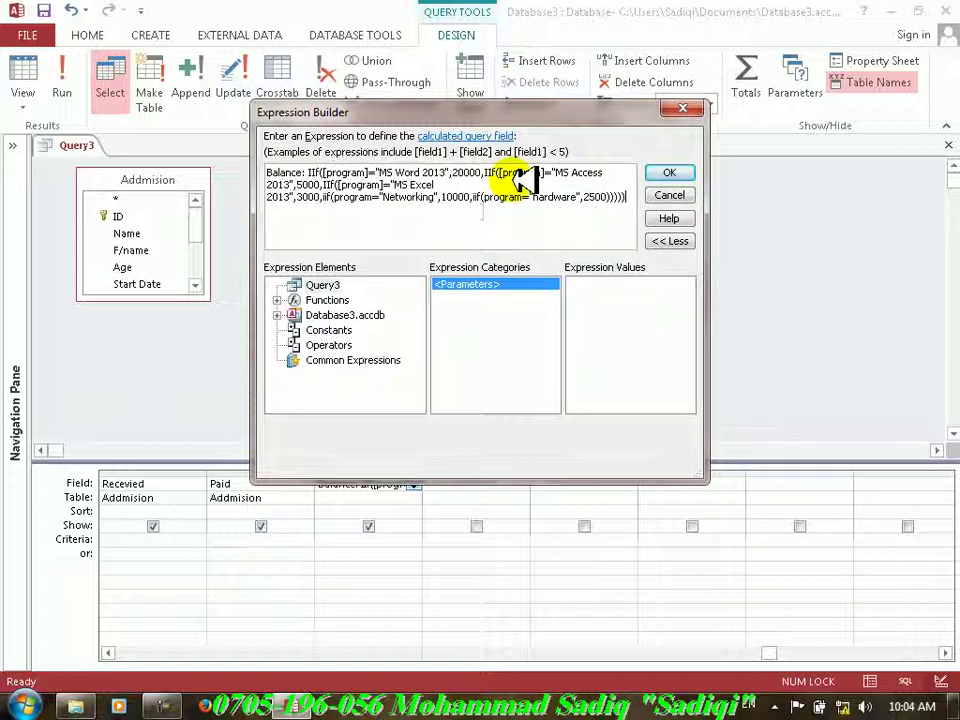
pyautogui.click(670, 173)
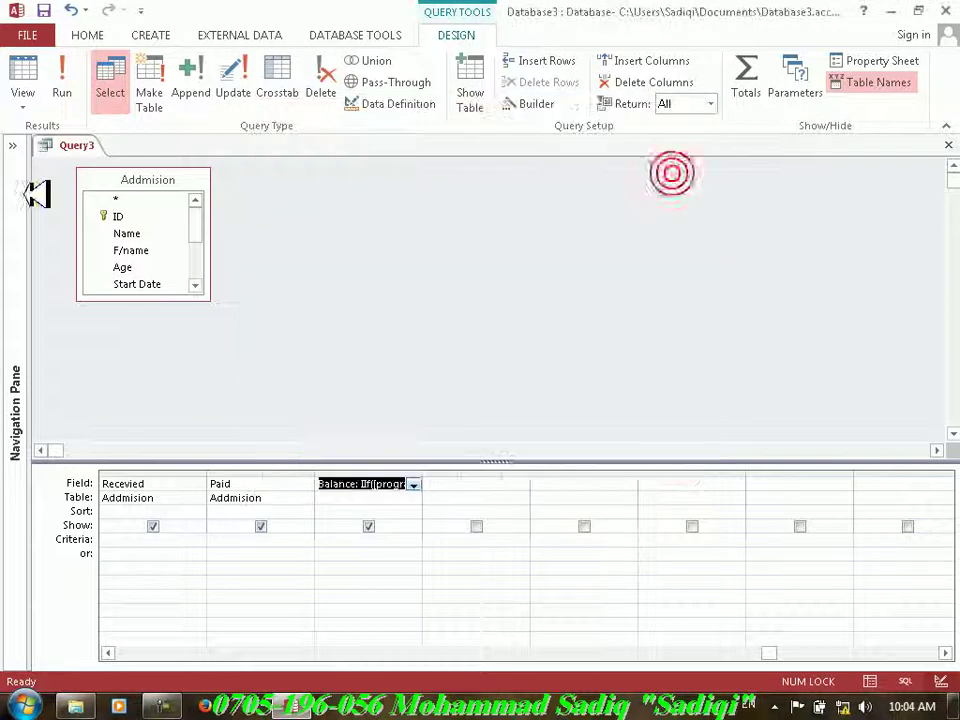
# - Run the query, then close it and save it under the name Query3
pyautogui.click(62, 85)
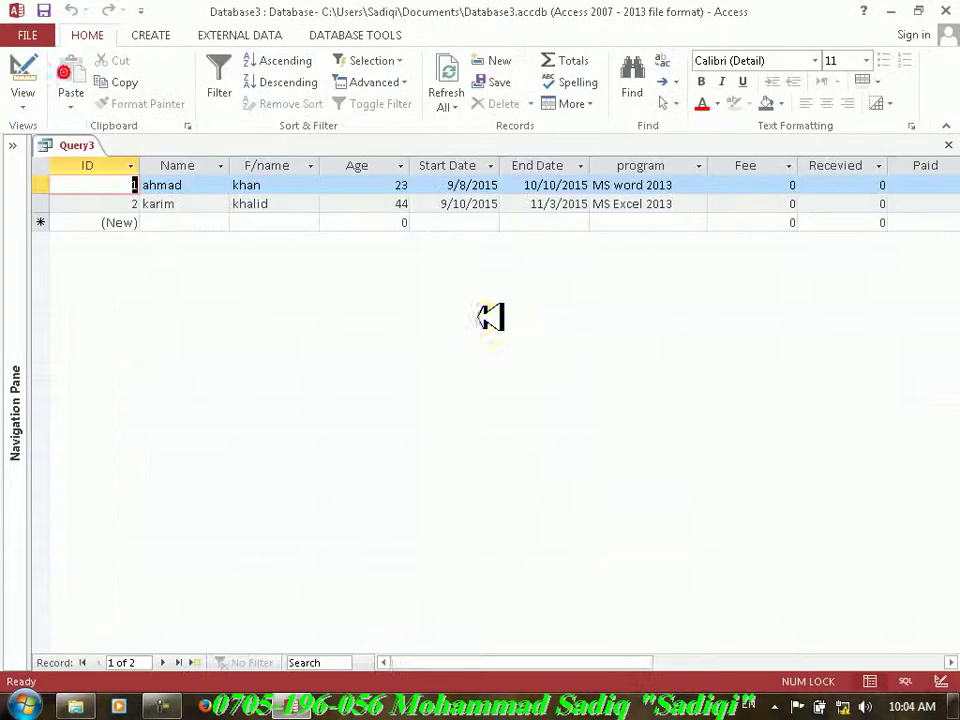
pyautogui.click(948, 145)
pyautogui.click(430, 406)
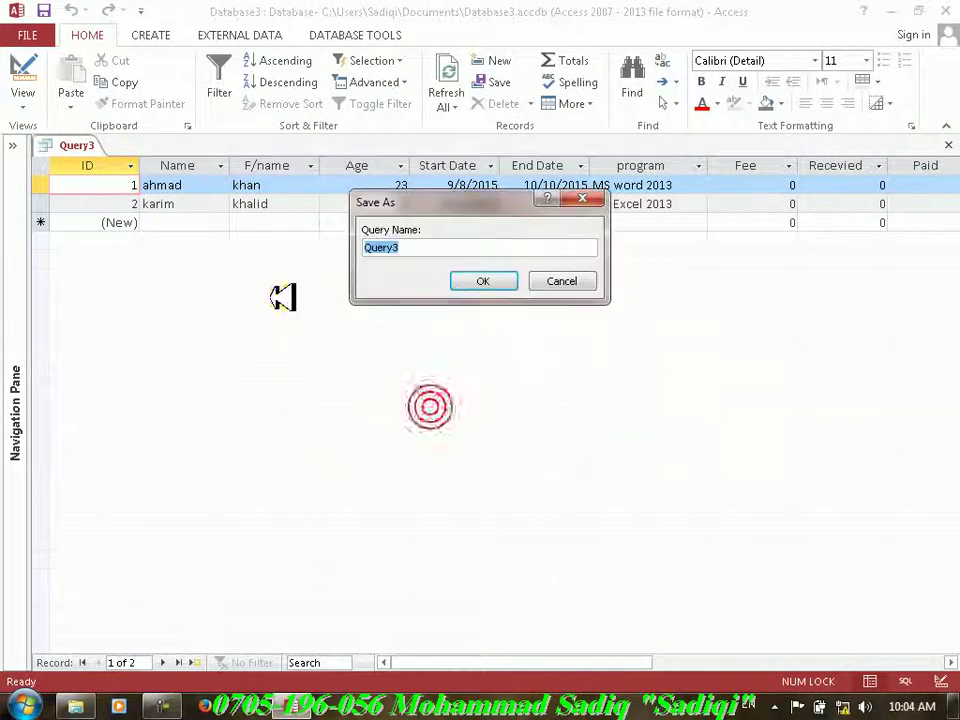
pyautogui.click(493, 281)
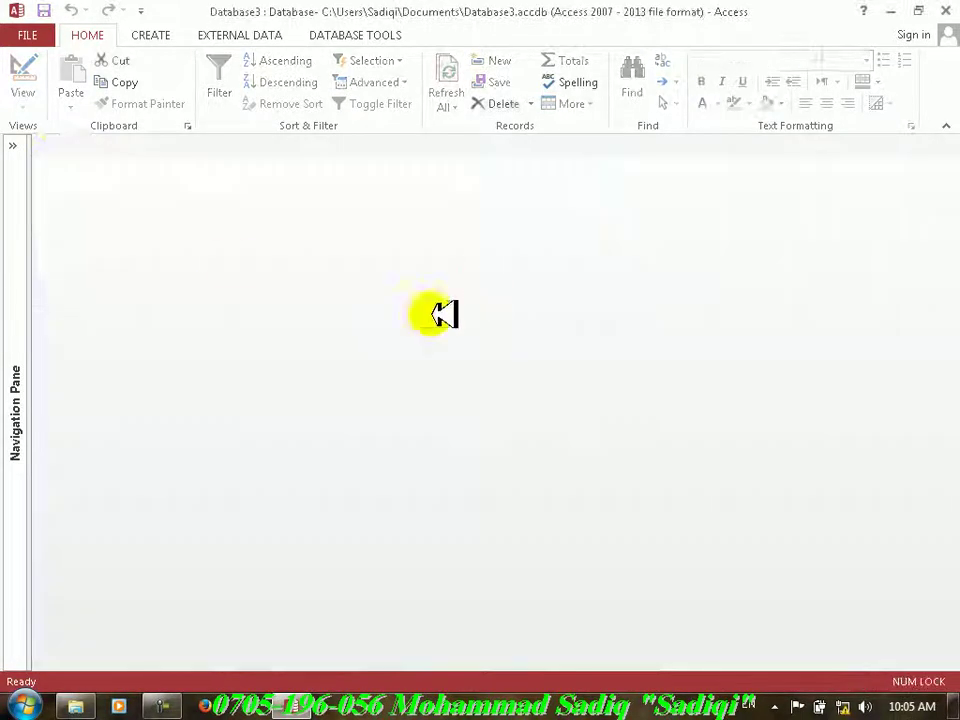
# - Start the Form Wizard for a new form and choose Query3 as its source
pyautogui.click(12, 145)
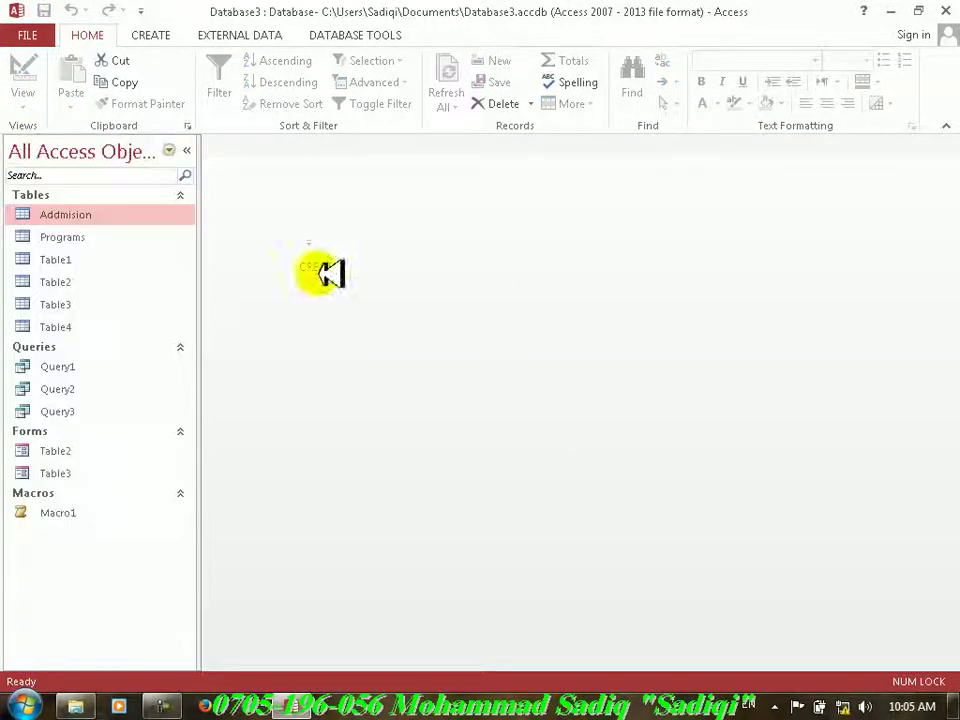
pyautogui.click(155, 35)
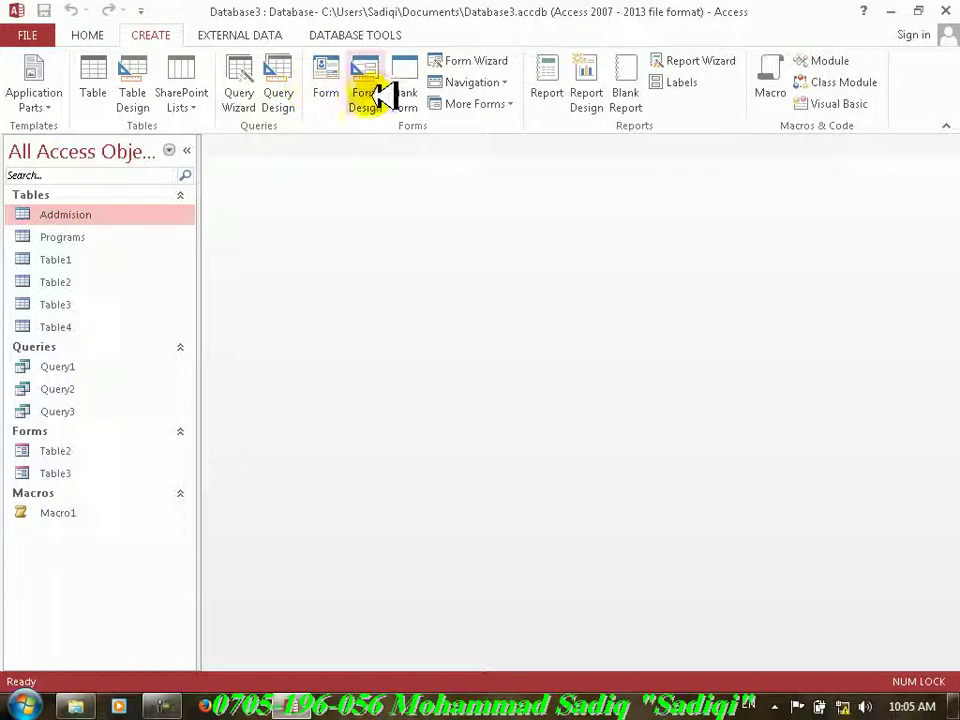
pyautogui.click(476, 60)
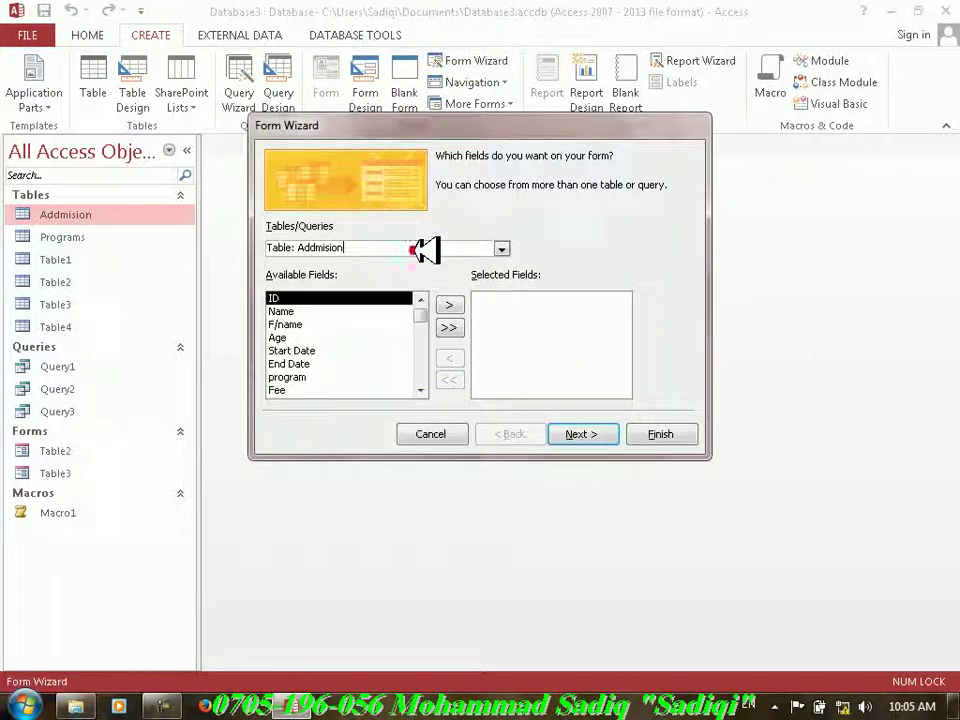
pyautogui.click(502, 248)
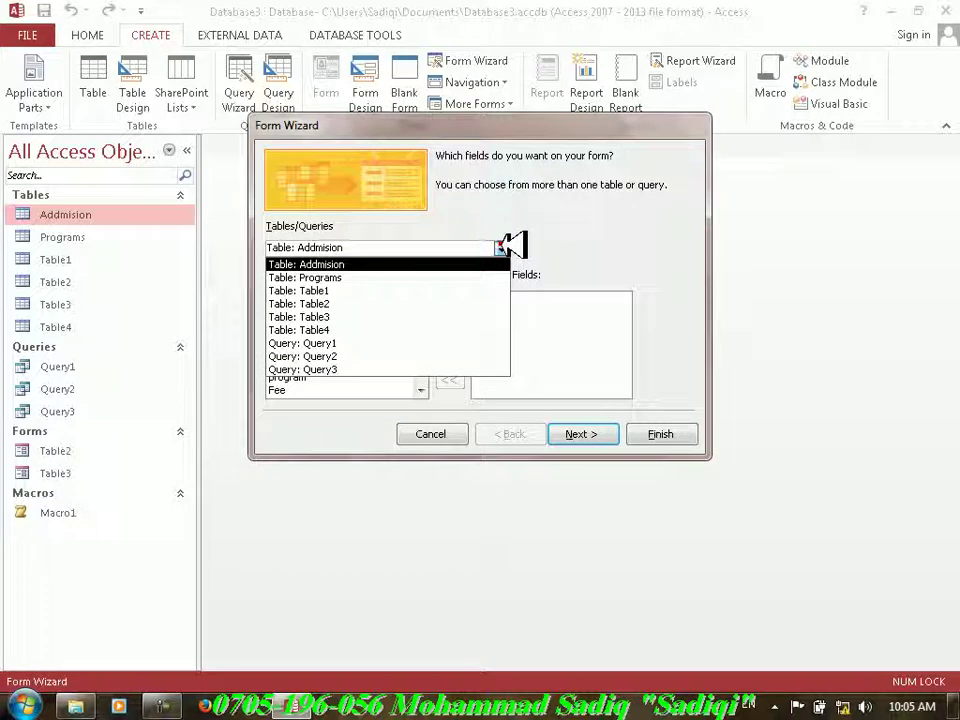
pyautogui.click(398, 368)
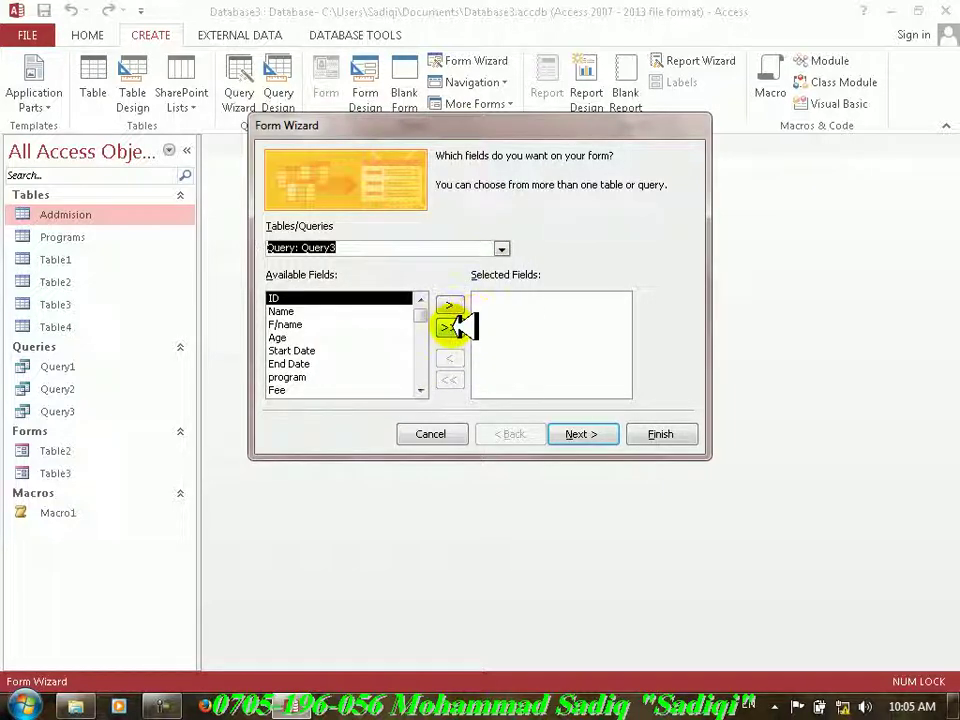
# - Add the ID, Name, F/name, Age, Start Date, End Date, program and Balance fields to the form, leaving out Fee, Recevied and Paid
pyautogui.click(450, 305)
pyautogui.click(450, 305)
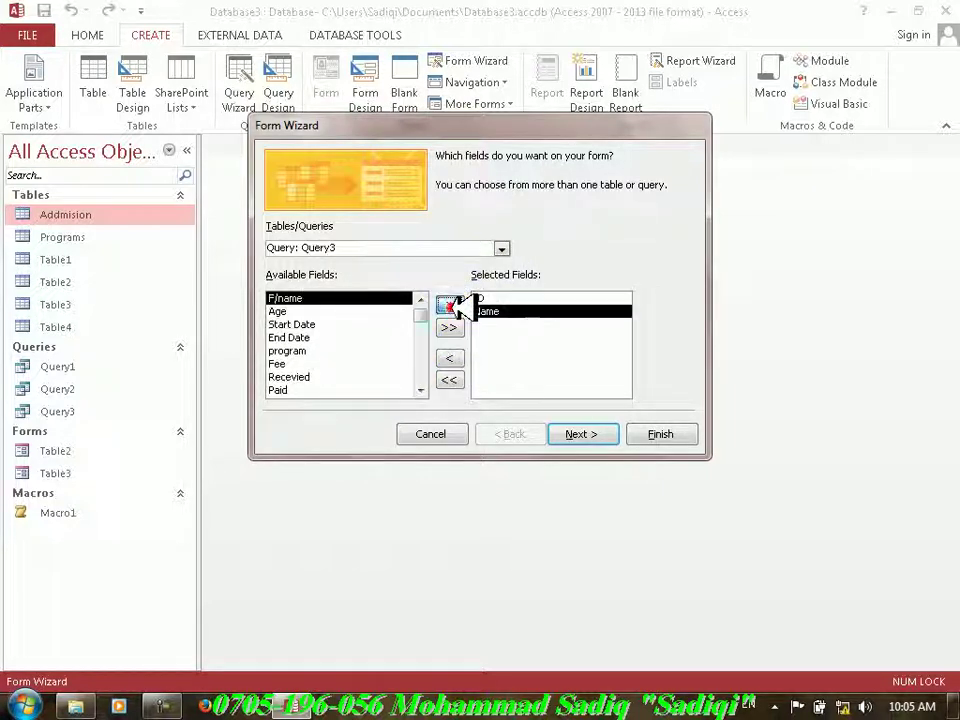
pyautogui.click(450, 305)
pyautogui.click(450, 305)
pyautogui.click(450, 305)
pyautogui.click(450, 305)
pyautogui.click(450, 305)
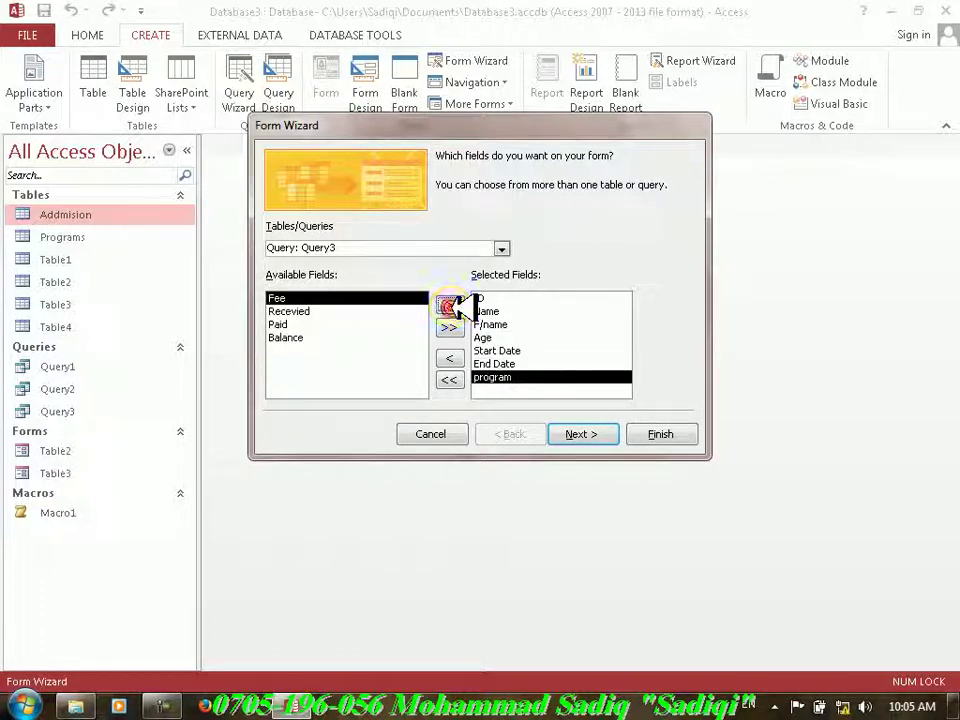
pyautogui.click(287, 338)
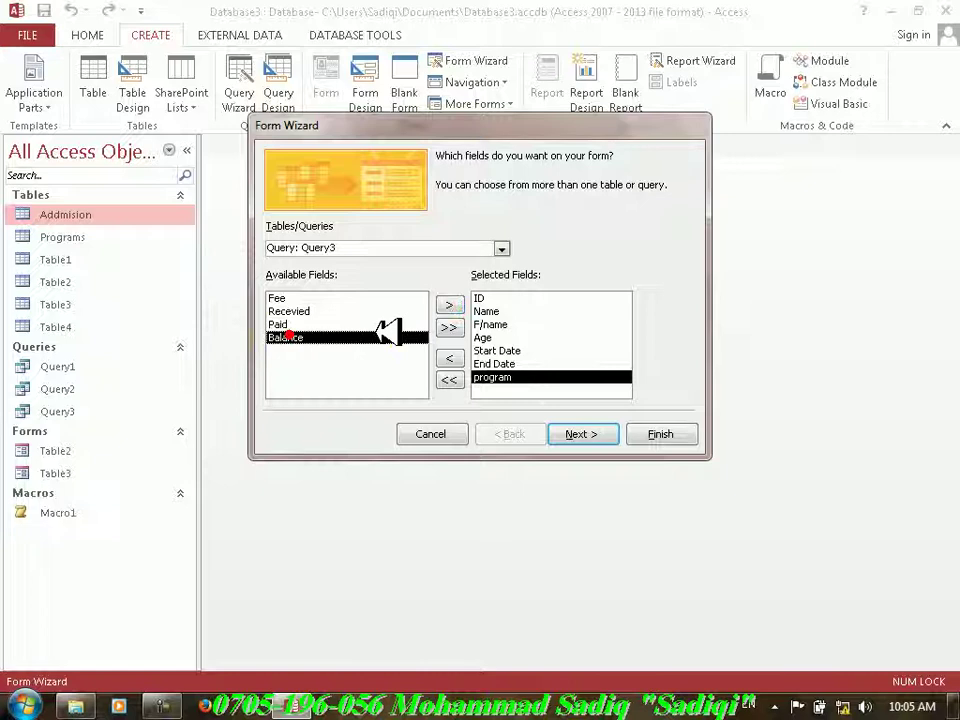
pyautogui.click(450, 305)
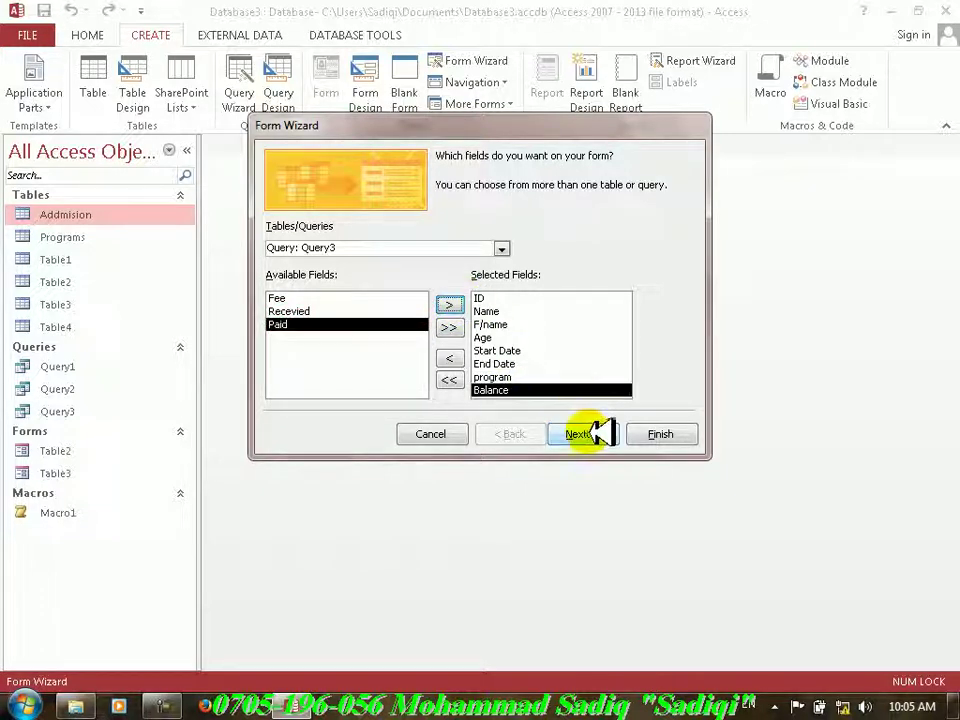
# - Finish the wizard with the Columnar layout and the option to modify the form's design, then close the Field List
pyautogui.click(587, 433)
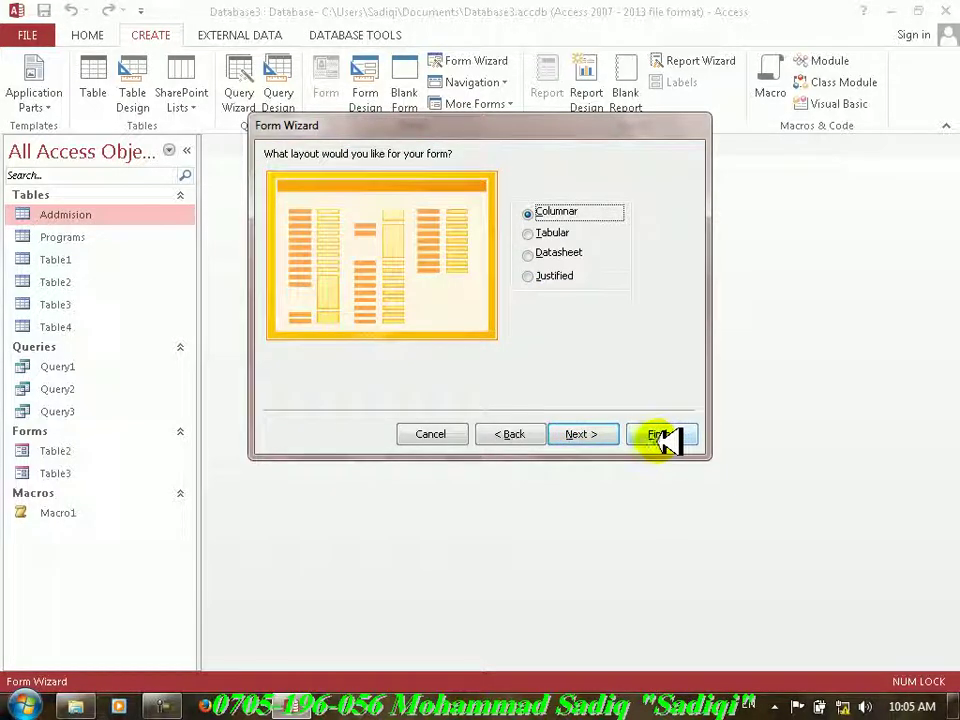
pyautogui.click(563, 232)
pyautogui.click(546, 212)
pyautogui.click(588, 420)
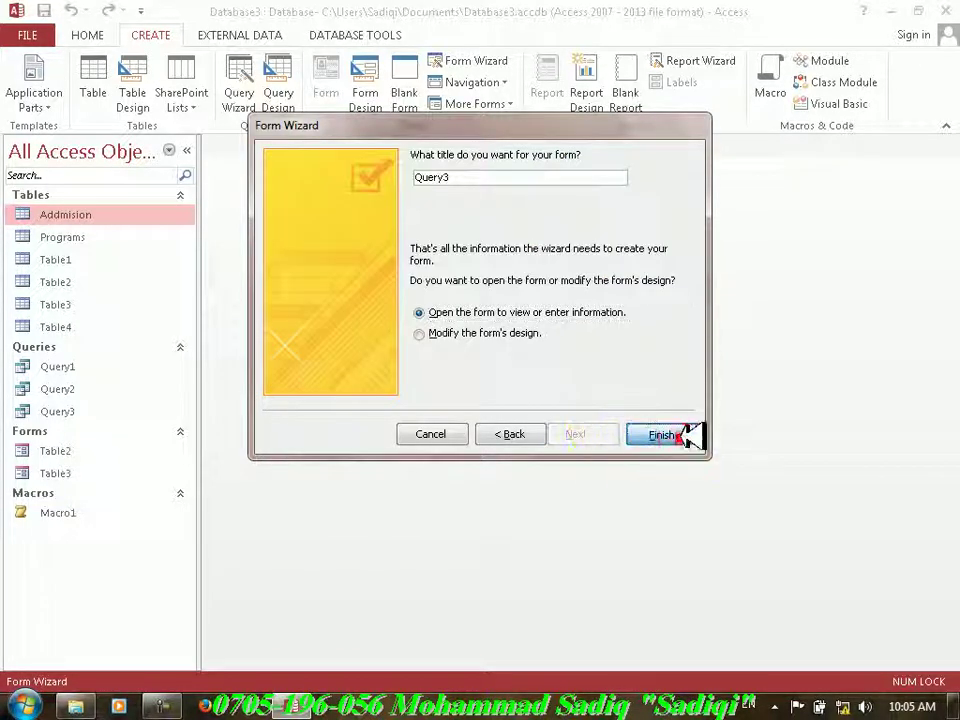
pyautogui.click(525, 334)
pyautogui.click(664, 433)
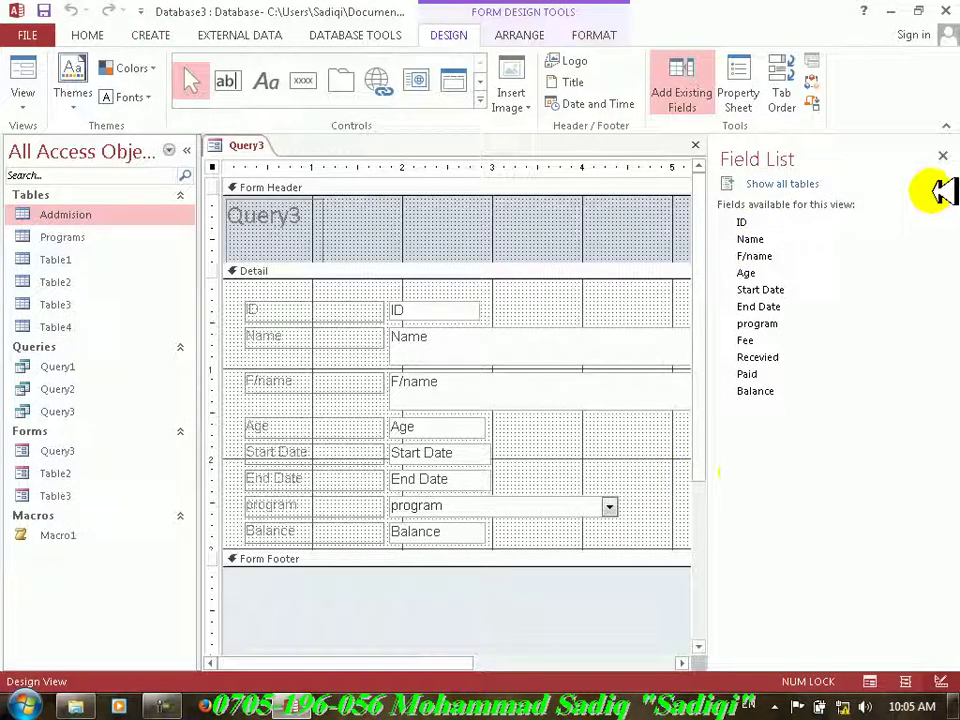
pyautogui.click(946, 150)
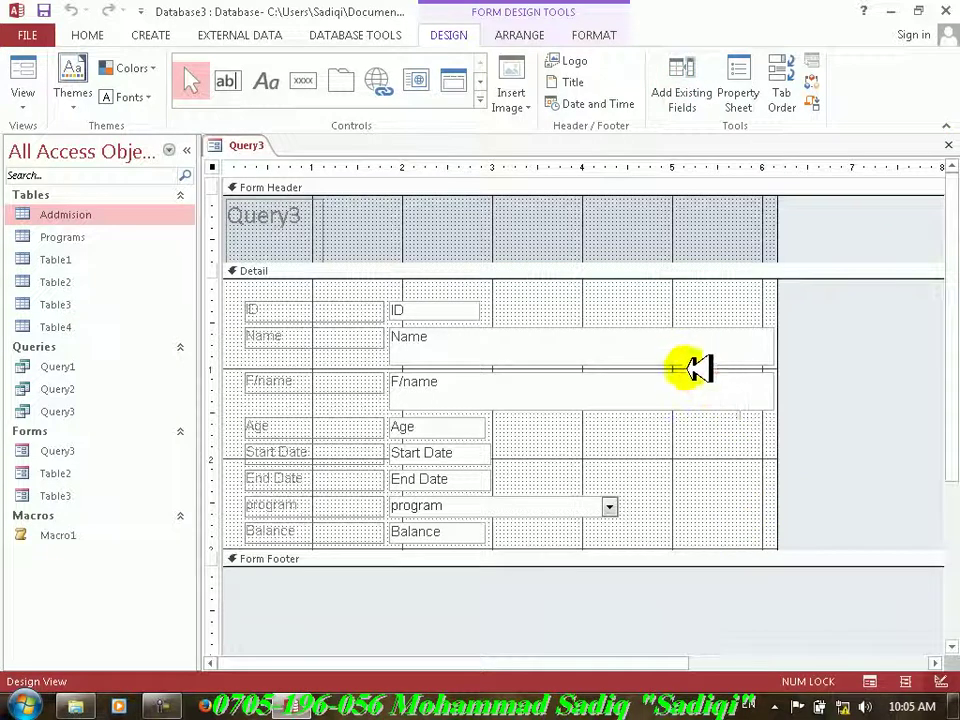
# - Shrink the F/name box to about 3.3 and the Name box to about 3 on the ruler, and move the Age through Balance controls up
pyautogui.click(685, 369)
pyautogui.moveTo(788, 398); pyautogui.dragTo(516, 402)
pyautogui.click(735, 346)
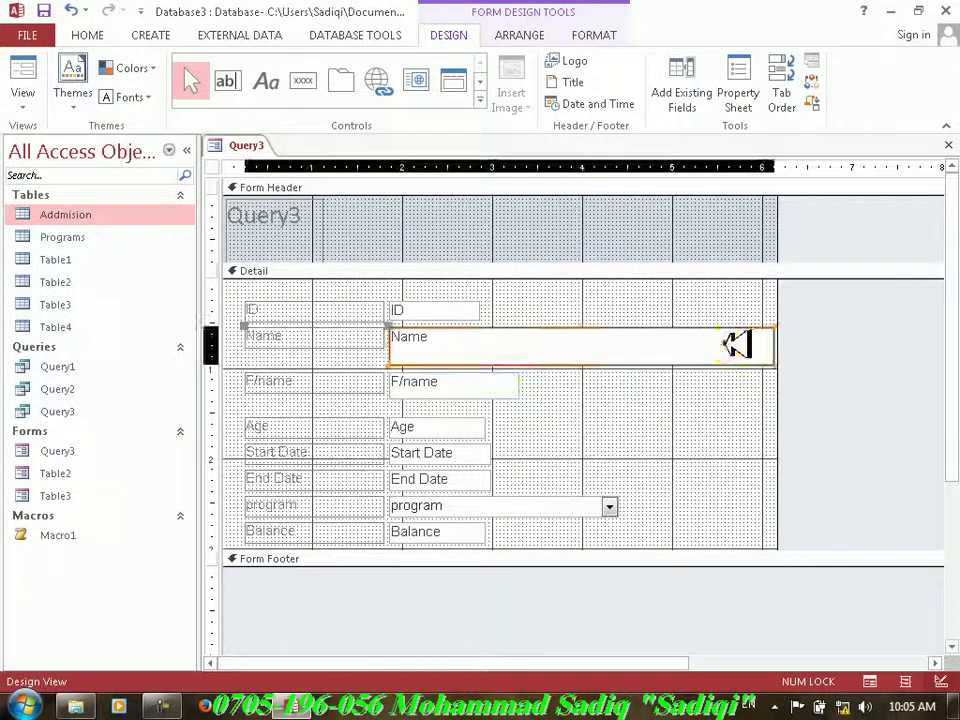
pyautogui.moveTo(782, 364); pyautogui.dragTo(495, 352)
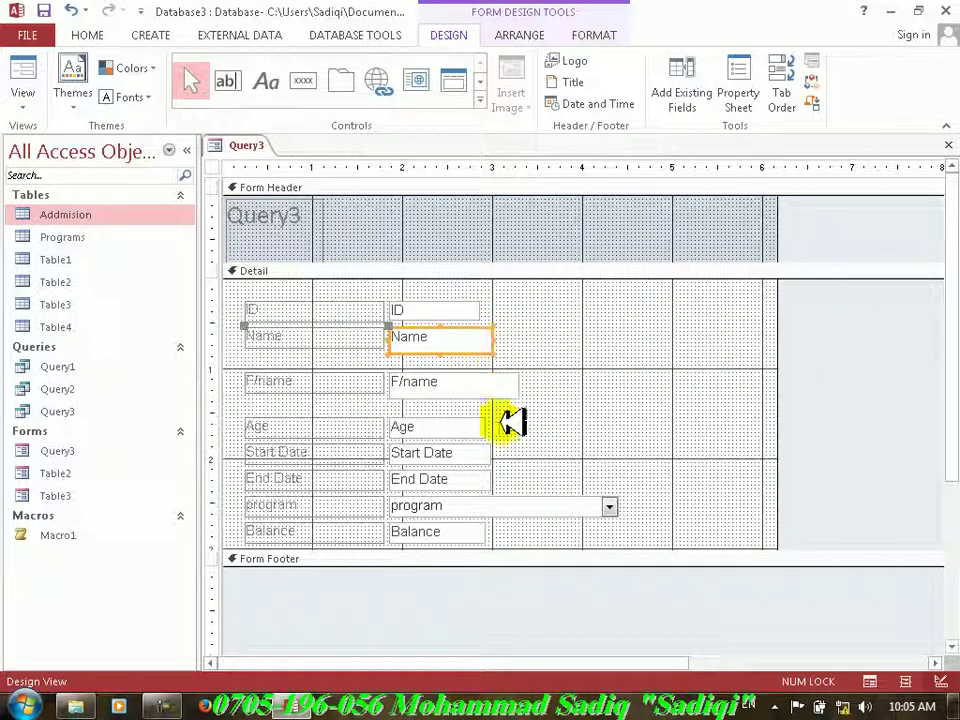
pyautogui.moveTo(505, 417); pyautogui.dragTo(402, 512)
pyautogui.click(570, 411)
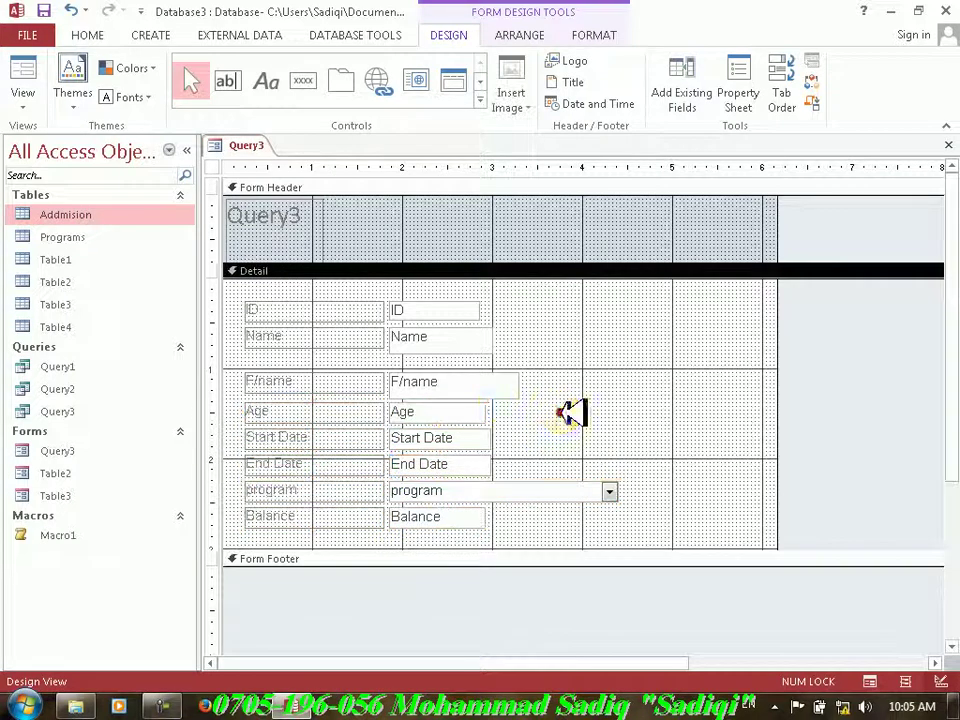
# - Widen the Name box so its right edge lines up with the F/name box
pyautogui.click(492, 388)
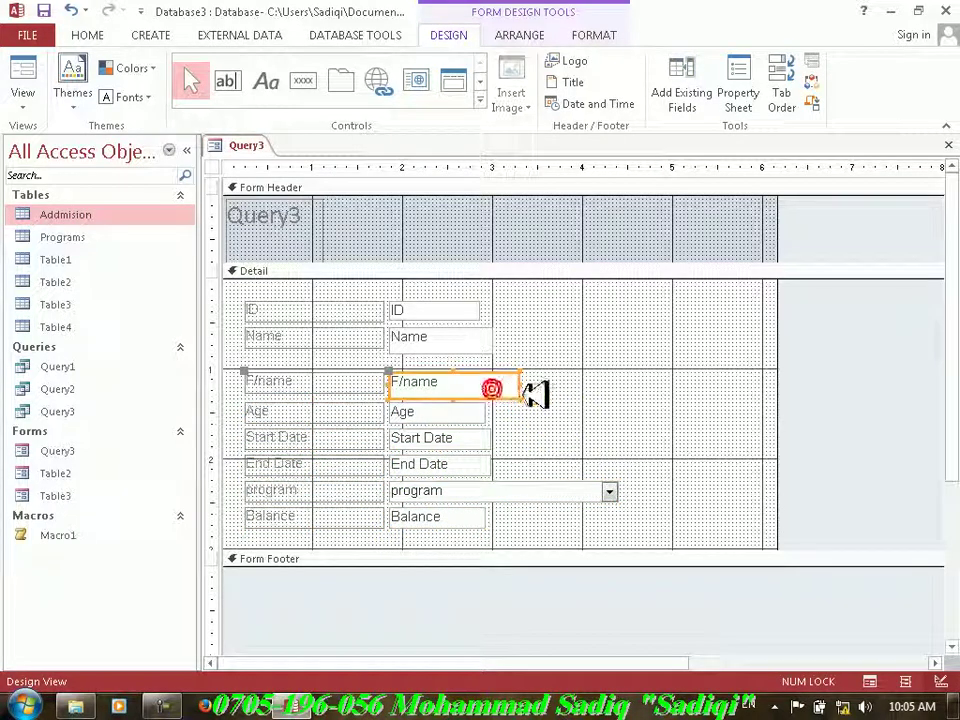
pyautogui.click(478, 336)
pyautogui.moveTo(505, 341)
pyautogui.mouseDown()
pyautogui.moveTo(528, 345)
pyautogui.moveTo(523, 337)
pyautogui.mouseUp()
pyautogui.click(546, 443)
pyautogui.click(520, 334)
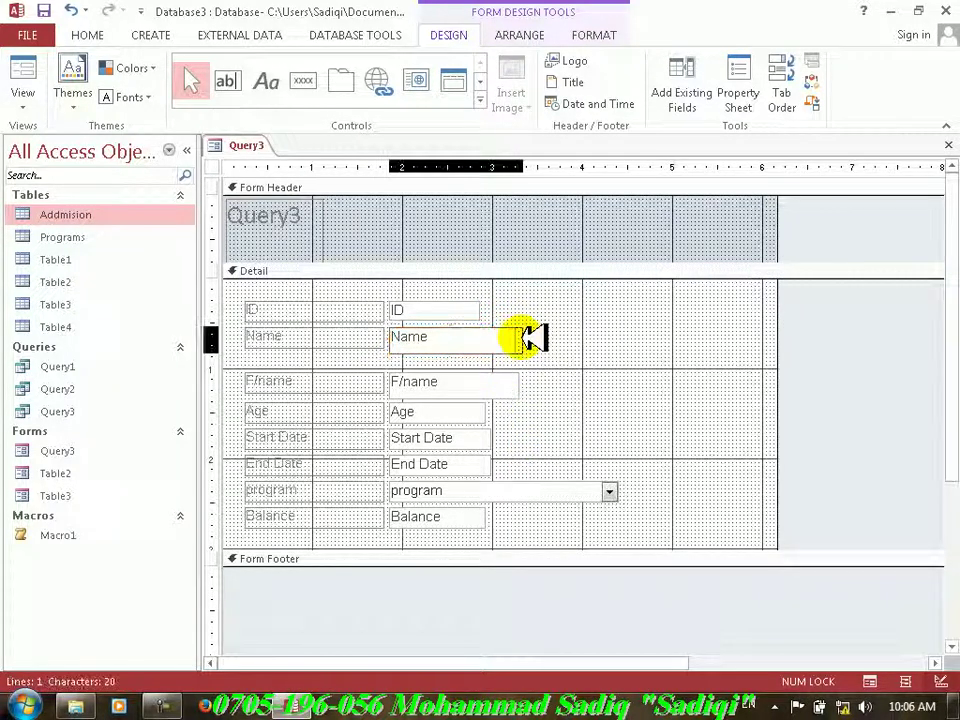
pyautogui.click(546, 461)
pyautogui.click(524, 341)
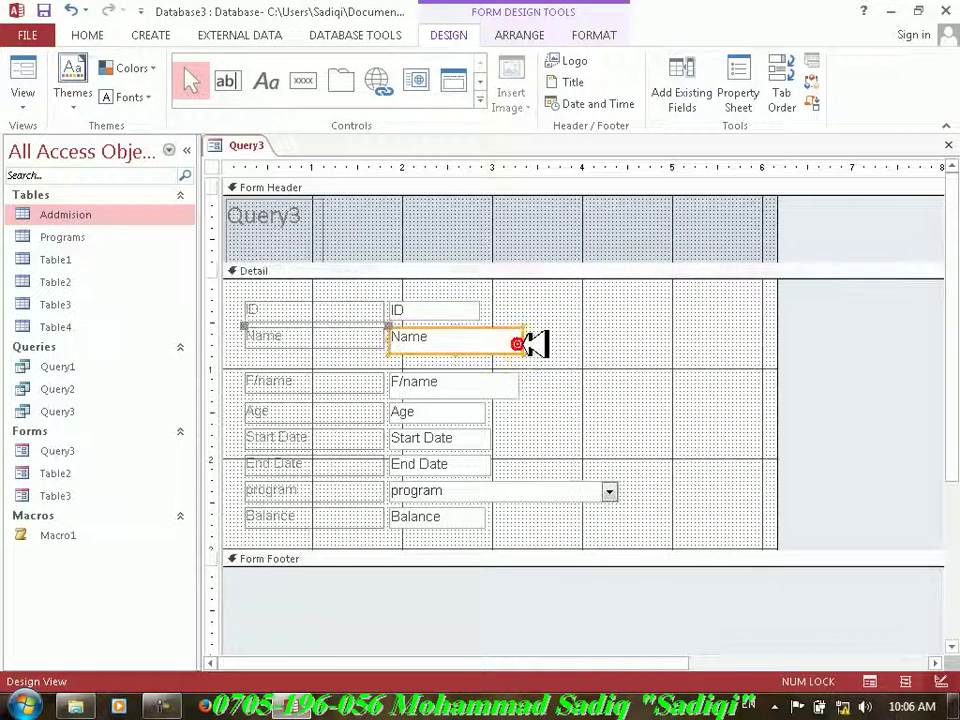
pyautogui.click(553, 443)
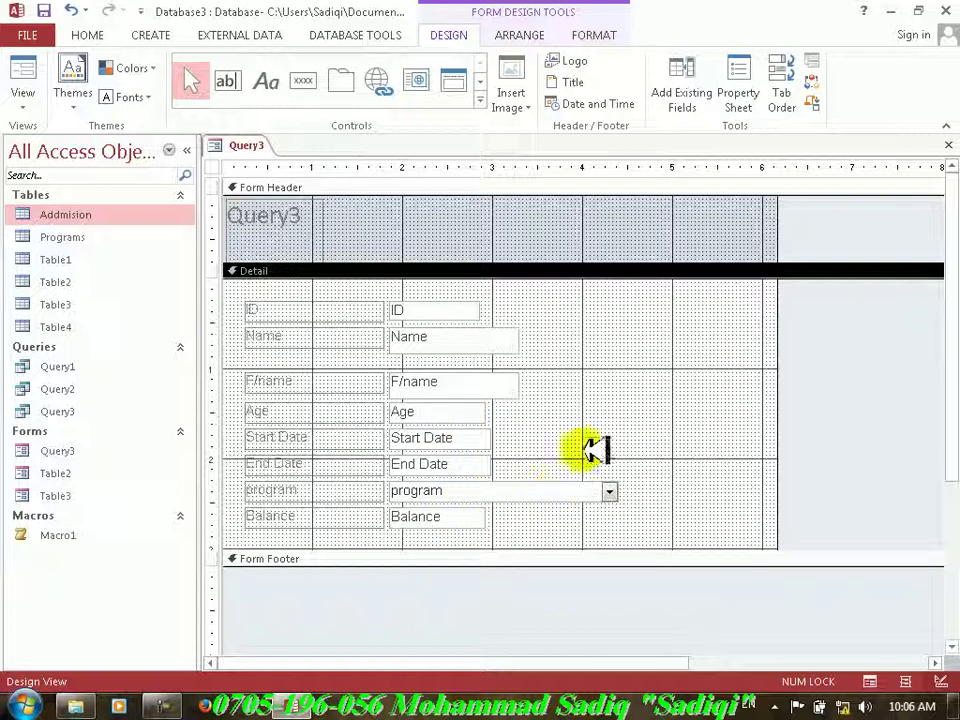
# - Set the form's Pop Up property to Yes and show the form maximized in Form View
pyautogui.rightClick(934, 378)
pyautogui.click(898, 543)
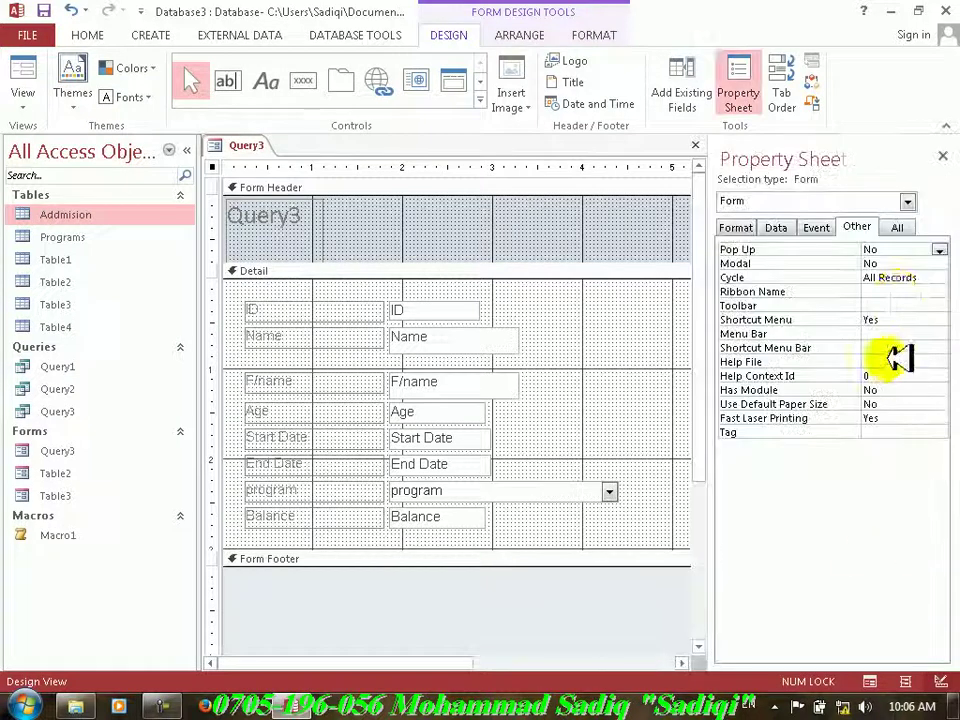
pyautogui.doubleClick(882, 250)
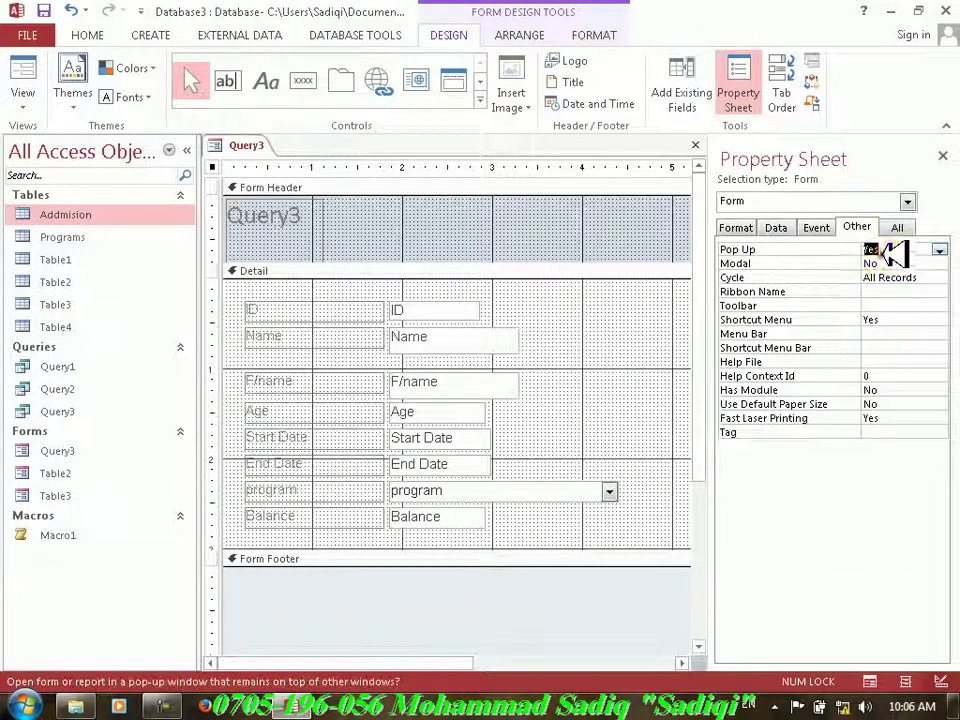
pyautogui.click(943, 156)
pyautogui.click(22, 68)
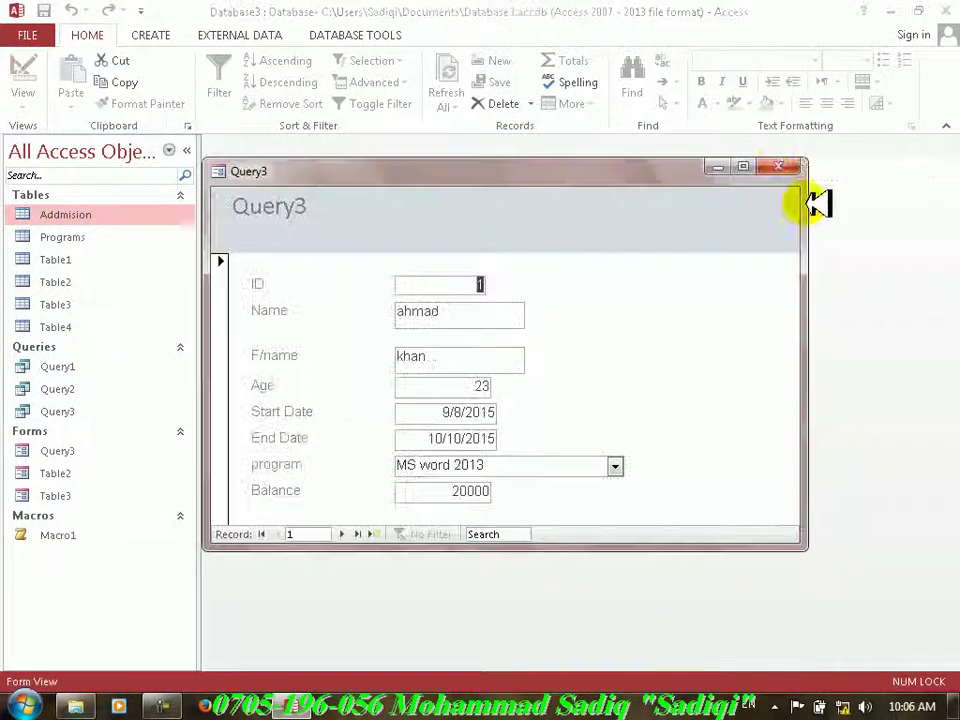
pyautogui.click(759, 164)
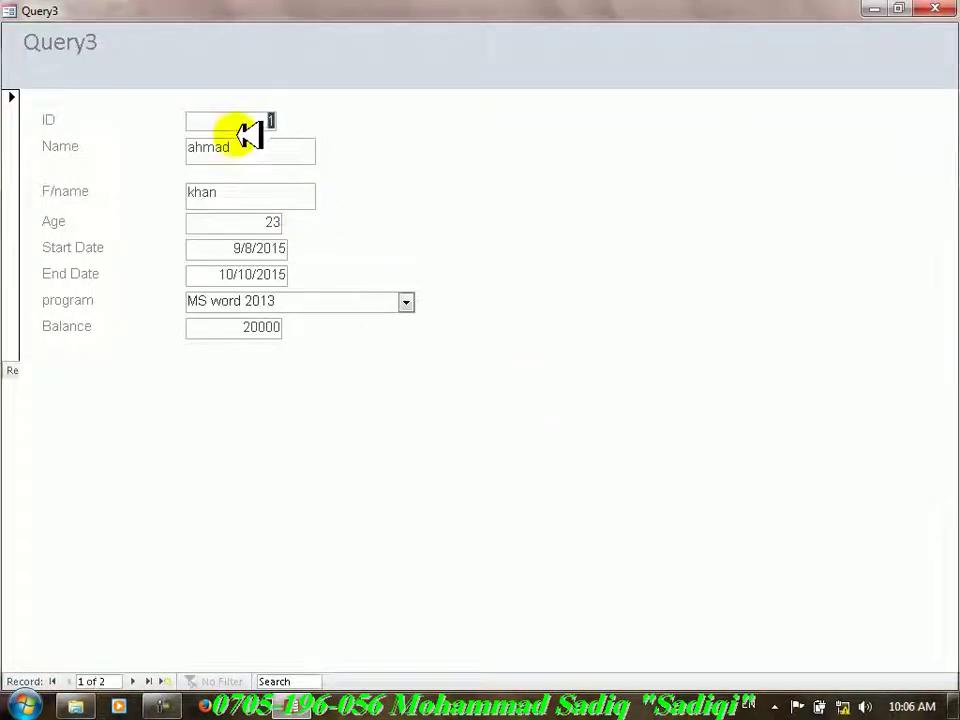
# - Start a new record and enter the student's name, father's name, age 22 and start date 9/17/2015
pyautogui.click(166, 681)
pyautogui.click(279, 155)
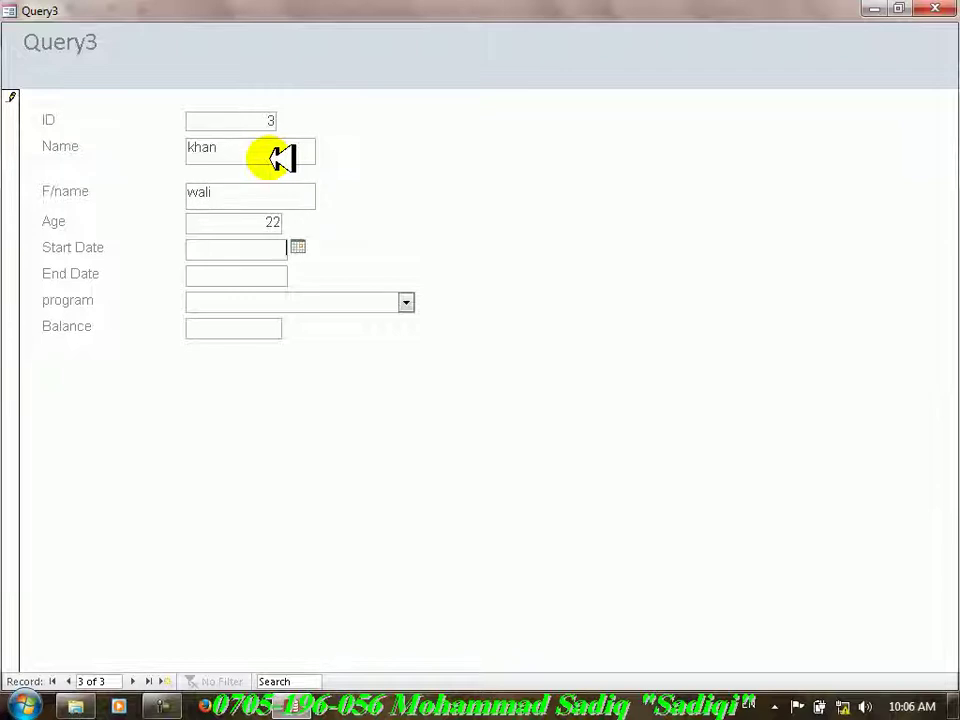
pyautogui.click(299, 246)
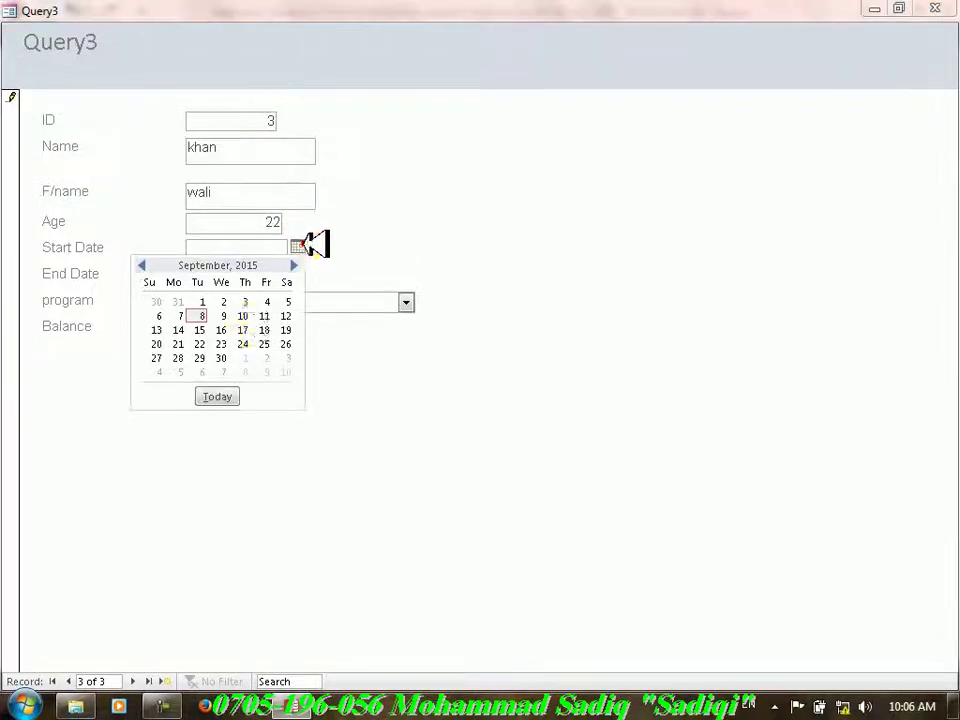
pyautogui.click(237, 333)
# - Set the new record's End Date to 12/12/2015 and choose Hardware as its program
pyautogui.click(250, 274)
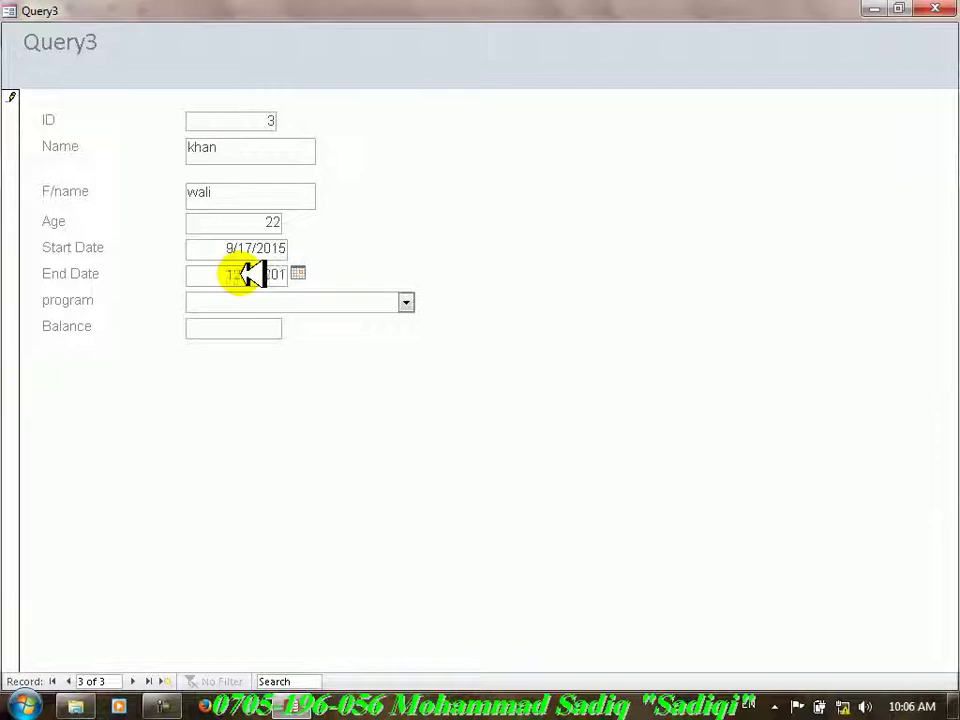
pyautogui.click(272, 303)
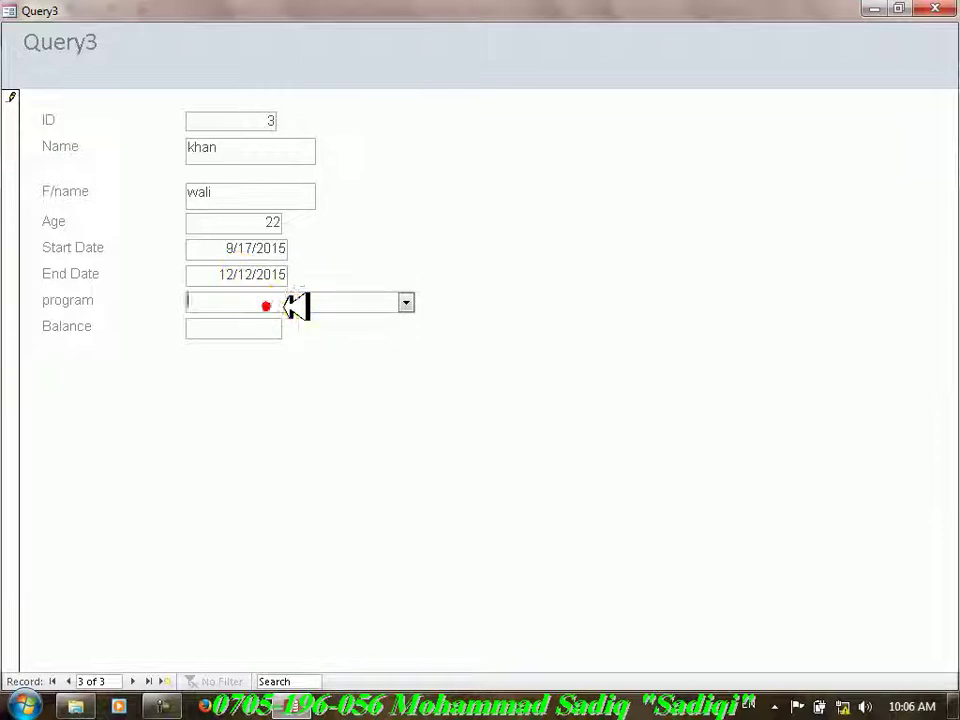
pyautogui.click(406, 302)
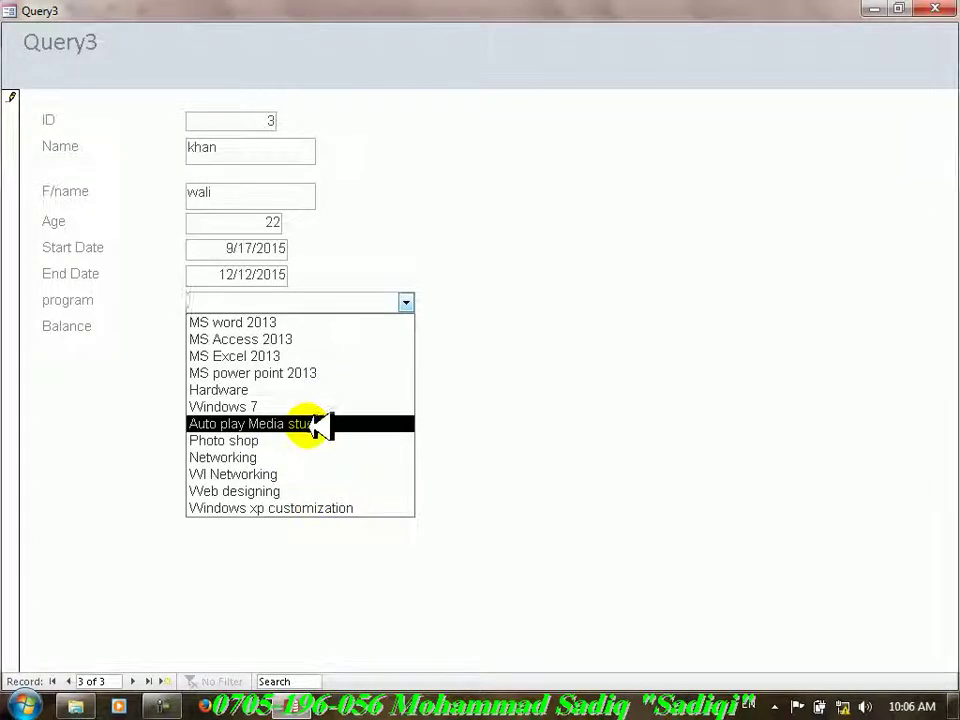
pyautogui.click(301, 395)
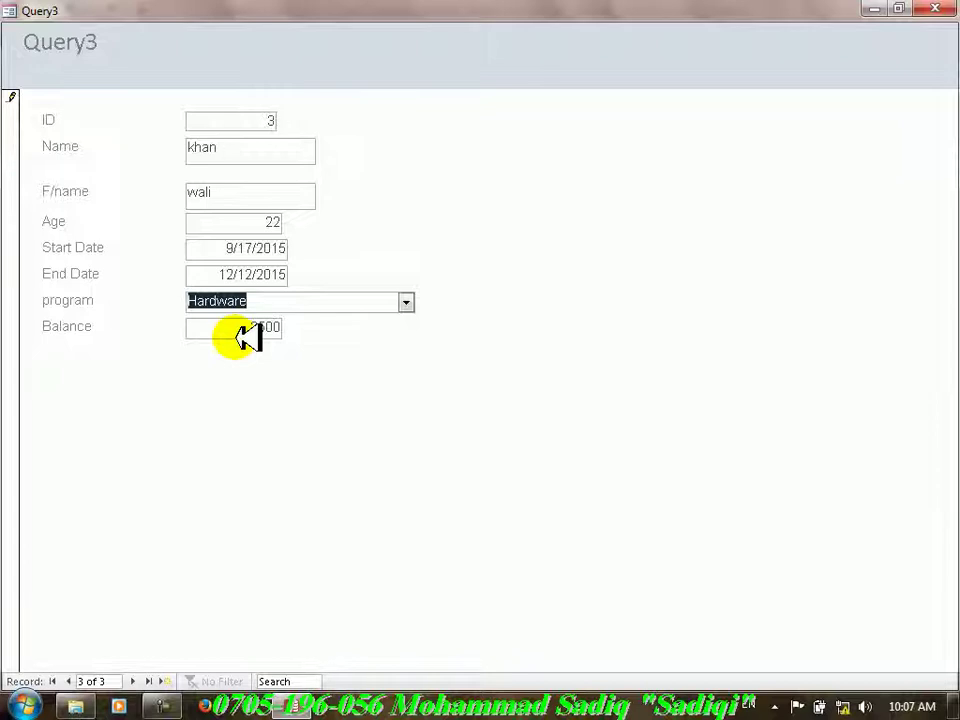
# - In Design View, move the Balance label and box to the right of the ID field, then show the form maximized in Form View
pyautogui.click(404, 303)
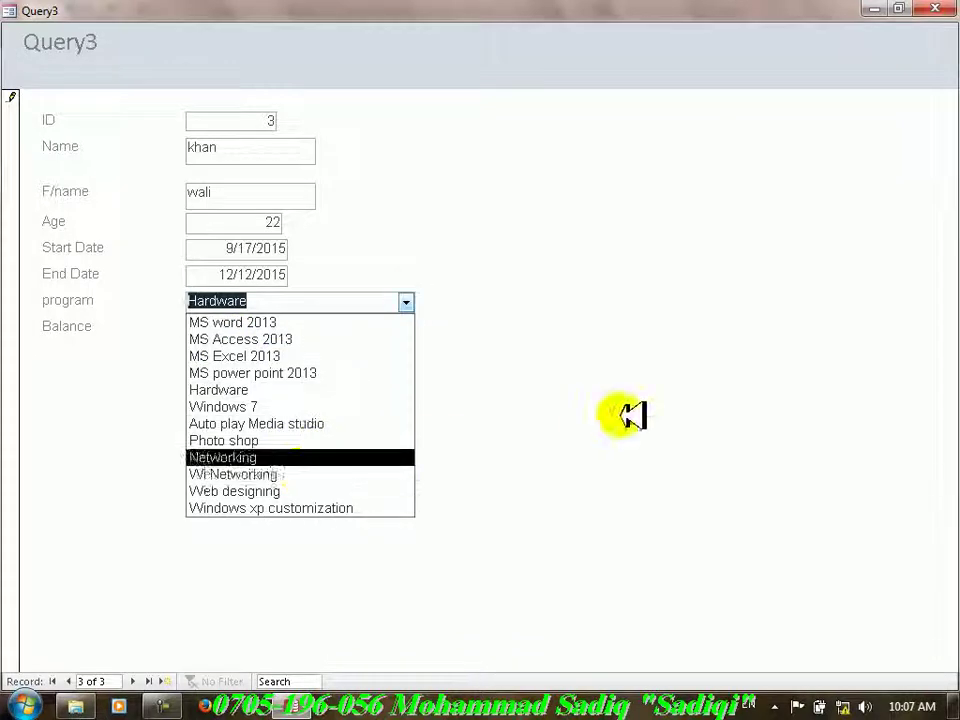
pyautogui.rightClick(623, 415)
pyautogui.click(680, 470)
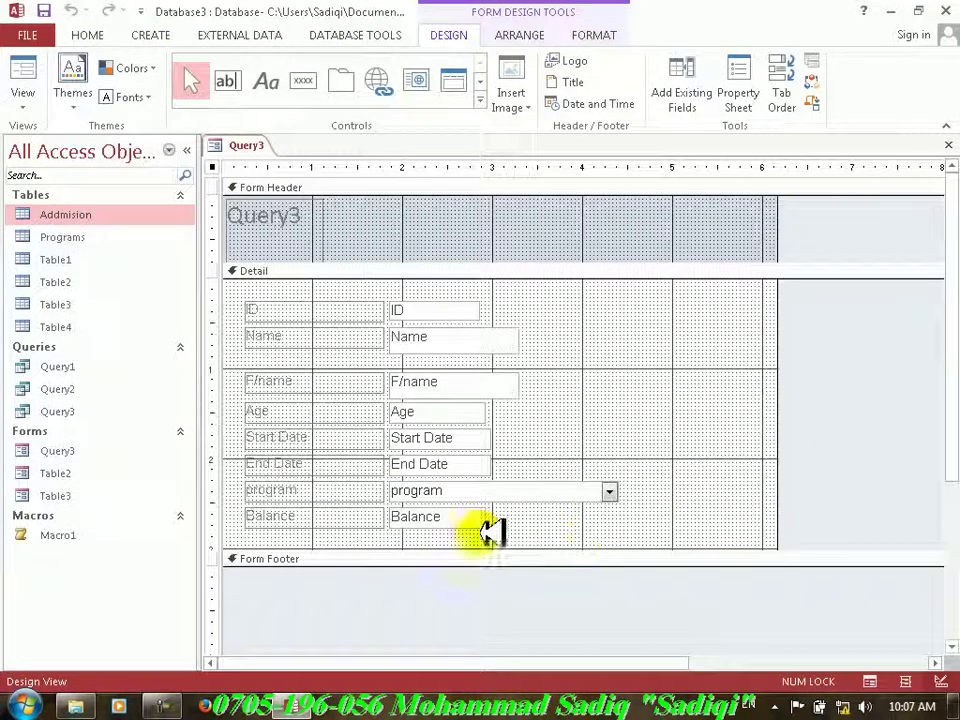
pyautogui.click(458, 520)
pyautogui.moveTo(513, 535); pyautogui.dragTo(630, 322)
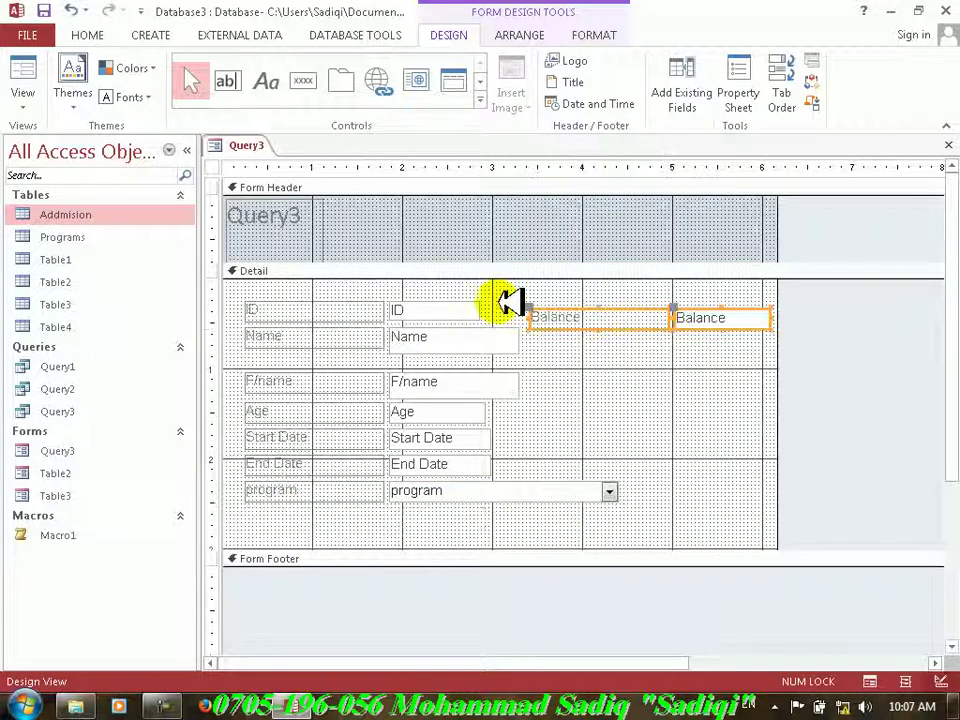
pyautogui.click(45, 70)
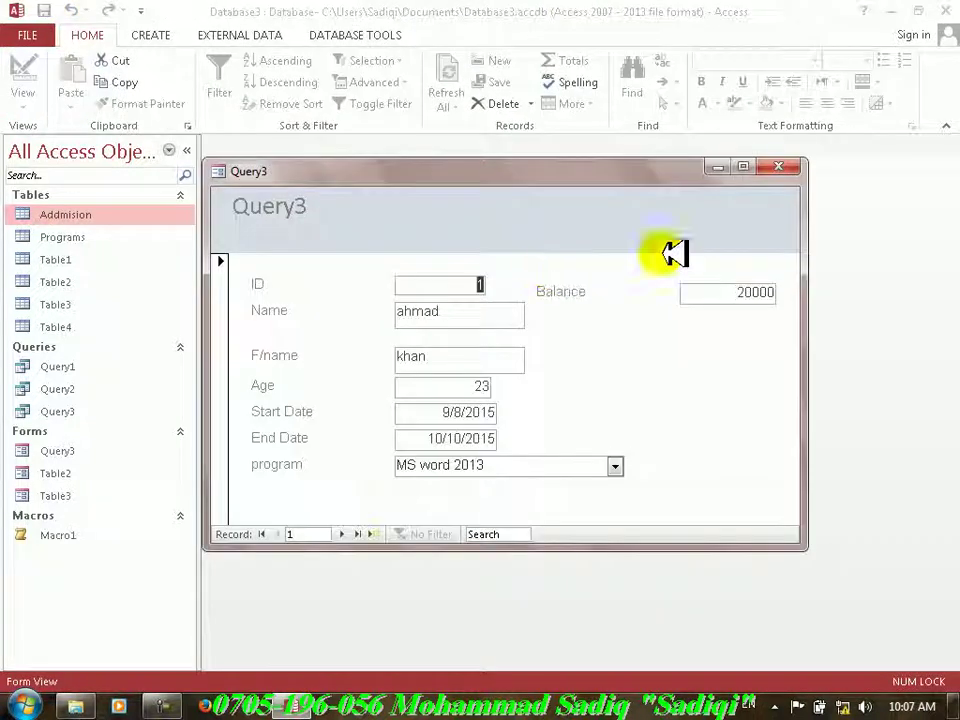
pyautogui.click(733, 163)
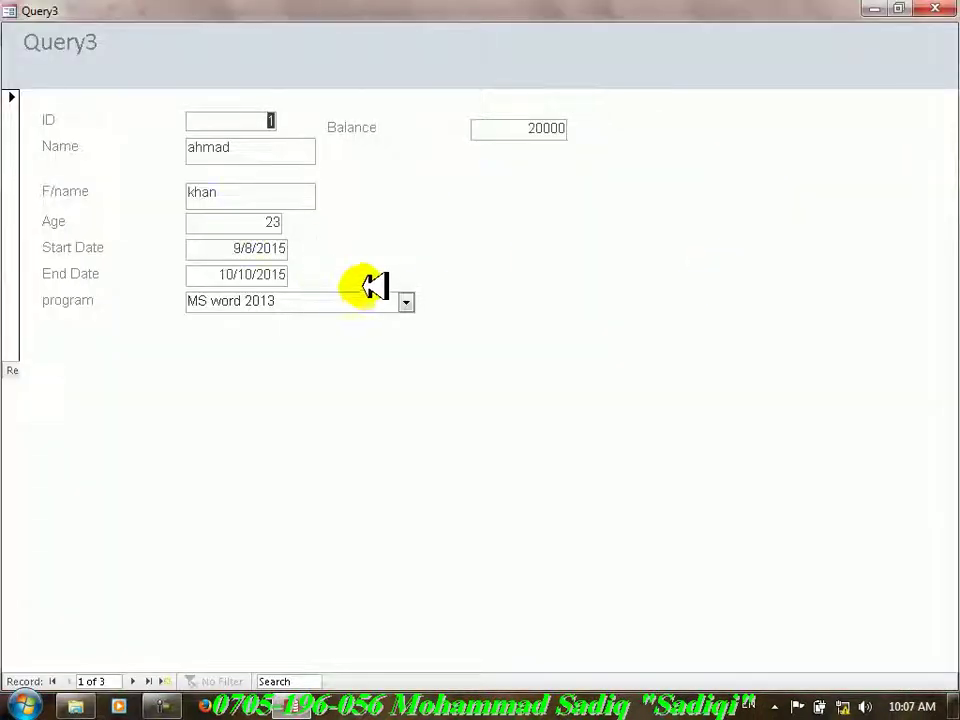
# - Try MS word 2013, MS Access 2013 and MS Excel 2013 in turn as the first record's program
pyautogui.click(405, 301)
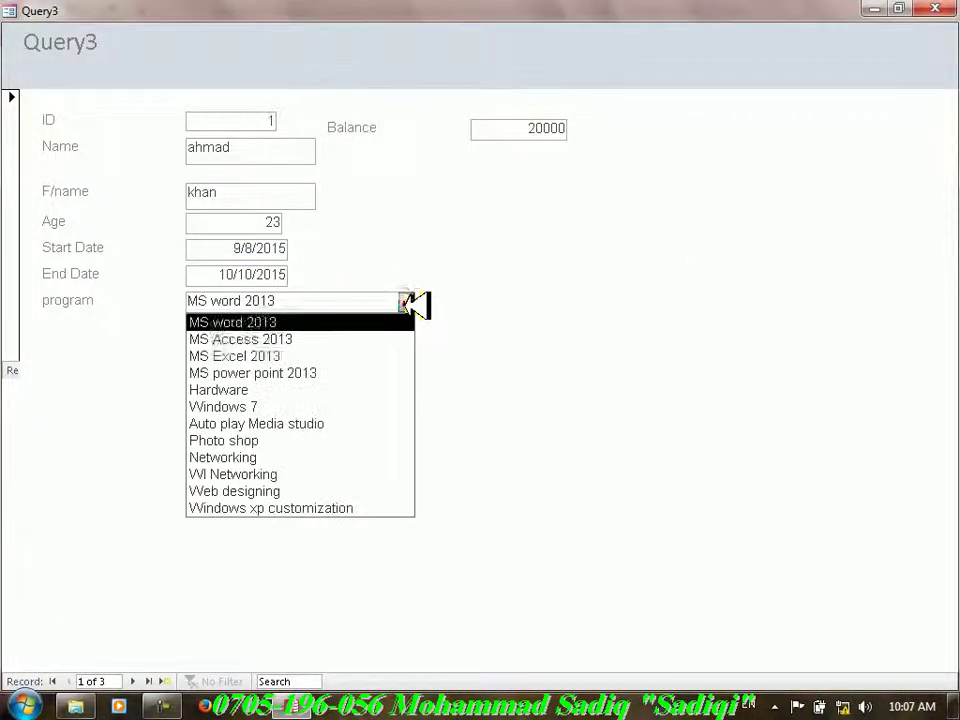
pyautogui.click(297, 322)
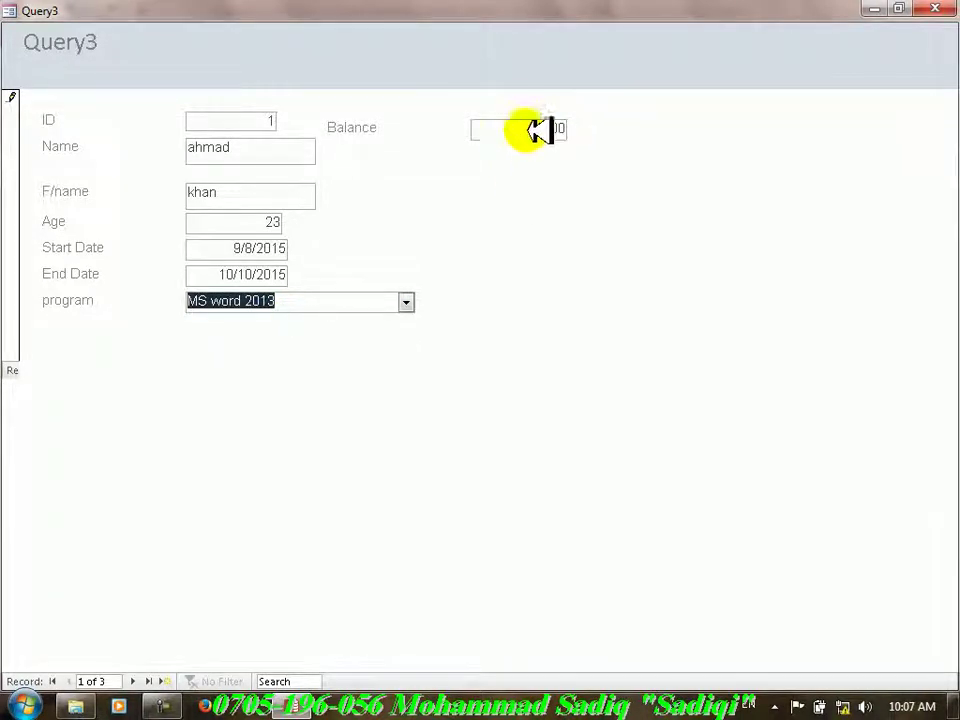
pyautogui.click(406, 301)
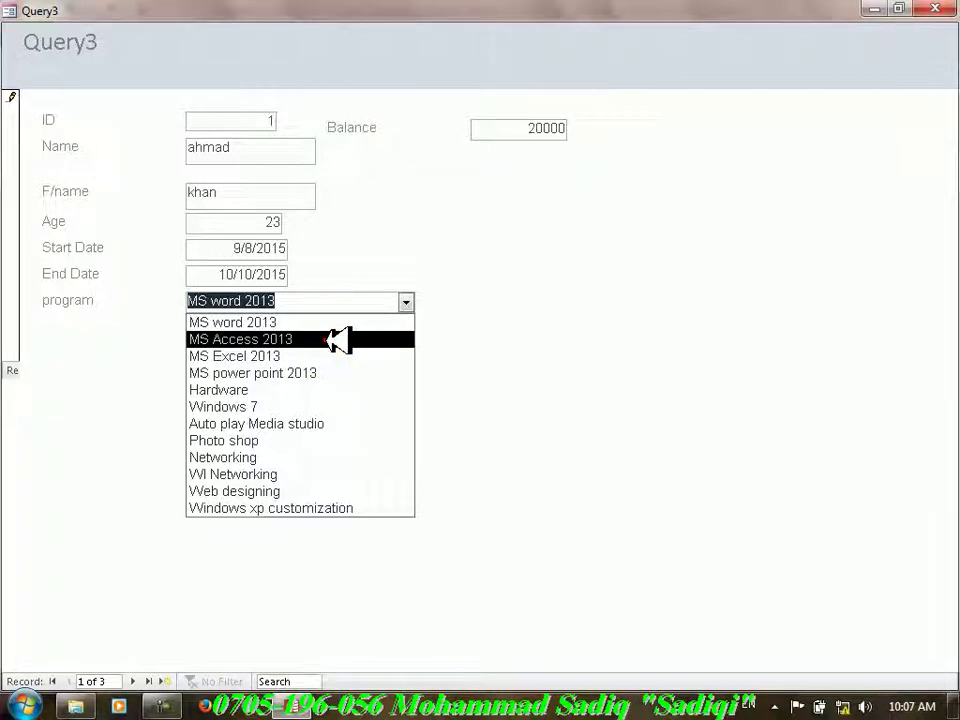
pyautogui.click(338, 340)
pyautogui.click(406, 301)
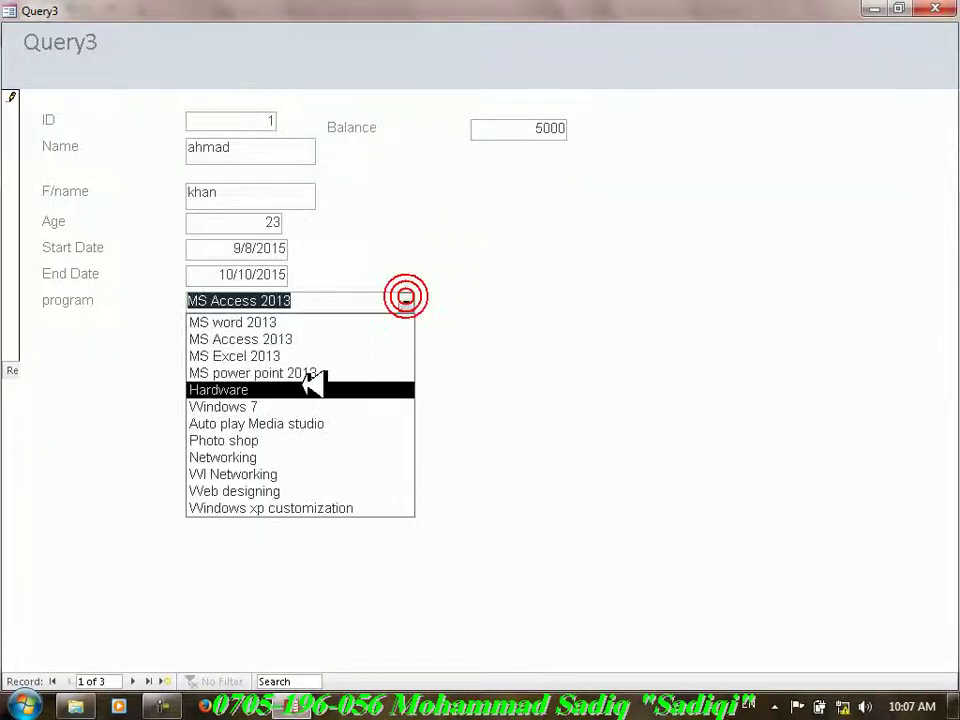
pyautogui.click(290, 356)
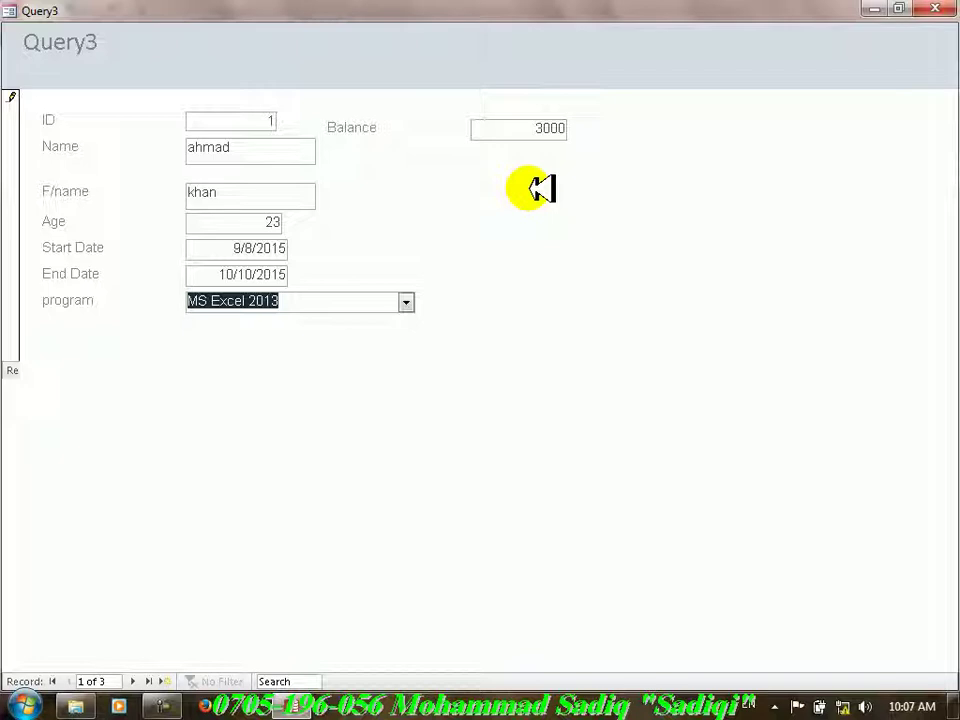
# - Set the first record's program to Networking, and go to a blank new record and back to the first record
pyautogui.click(405, 302)
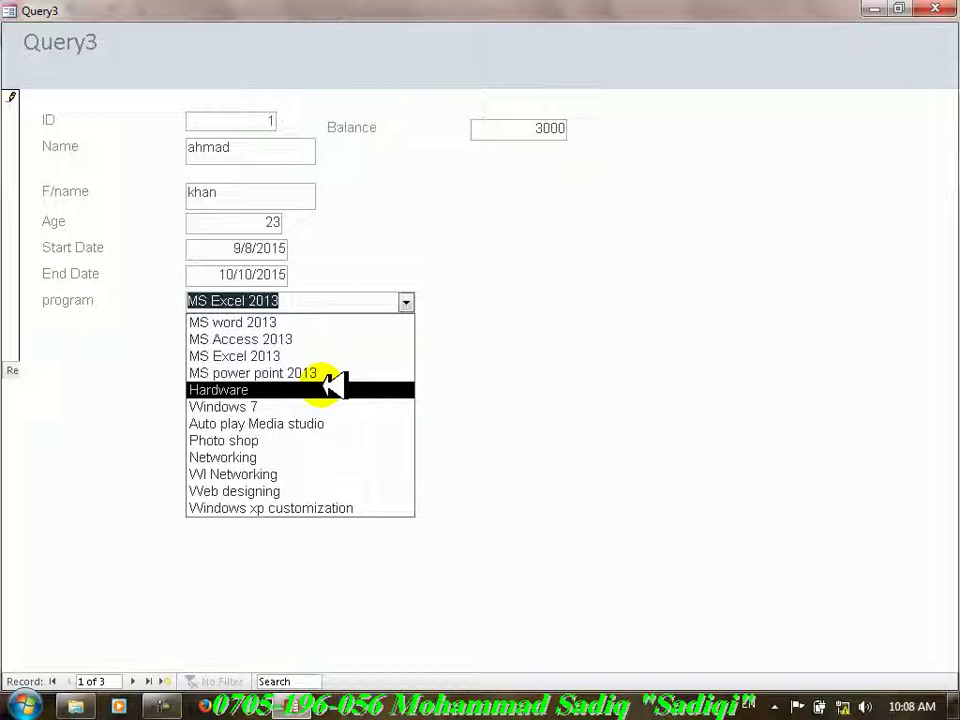
pyautogui.click(282, 457)
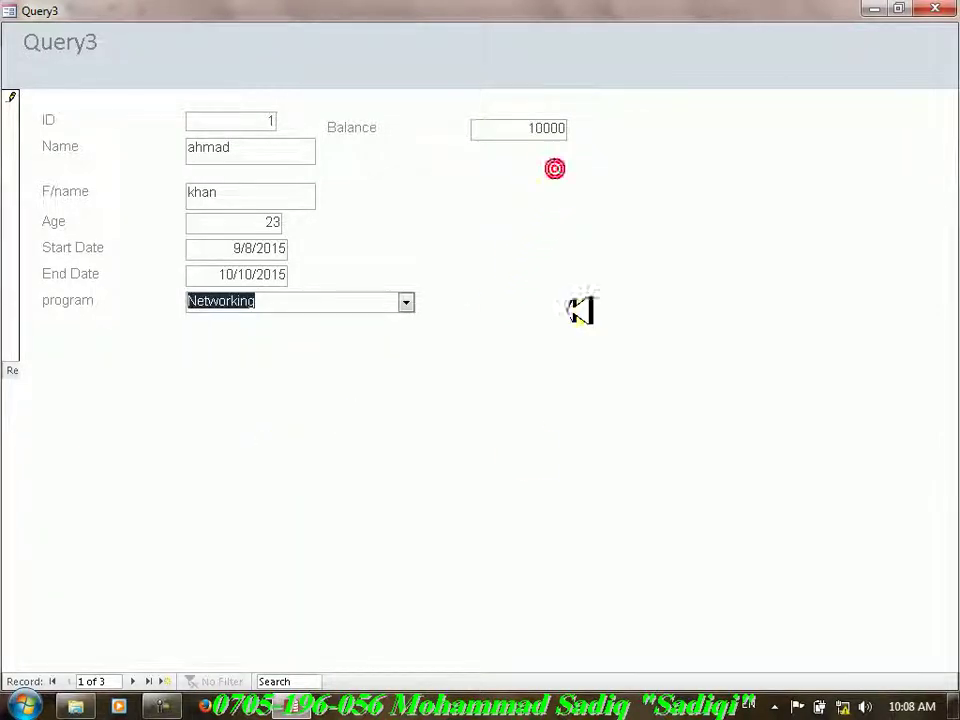
pyautogui.click(167, 680)
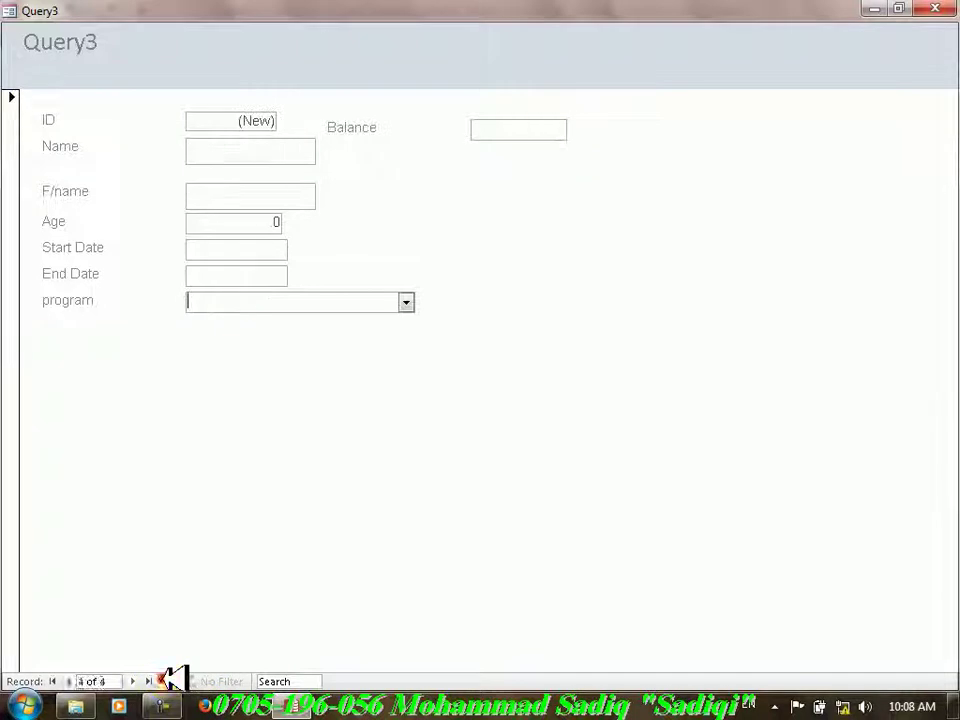
pyautogui.click(67, 681)
pyautogui.click(67, 681)
pyautogui.click(67, 681)
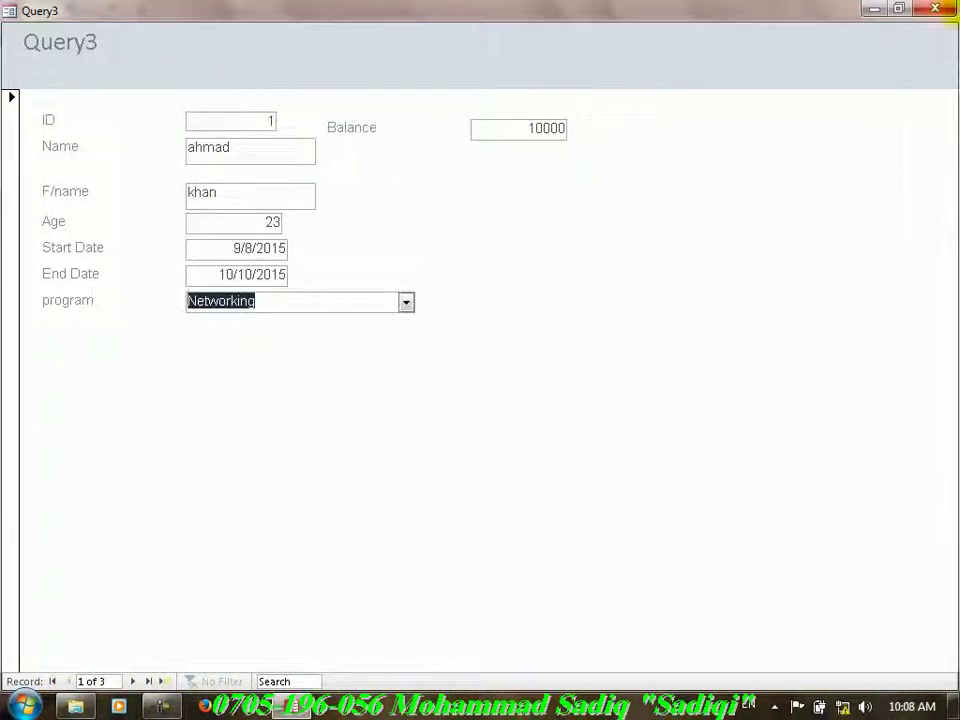
# - Close the Query3 form, saving its design changes, and exit Access
pyautogui.click(935, 8)
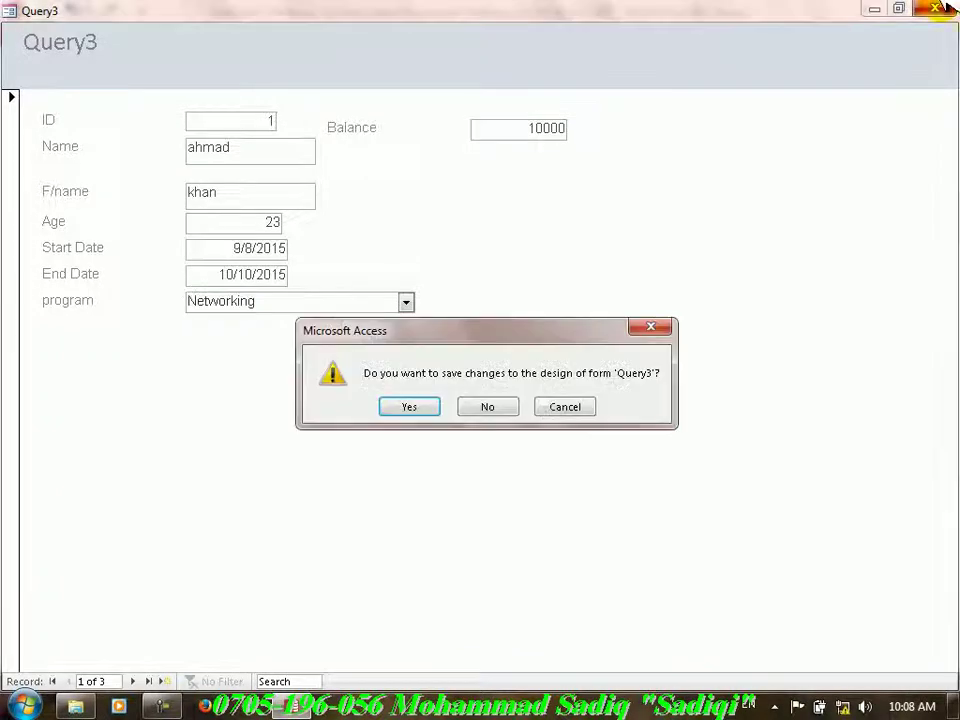
pyautogui.click(418, 406)
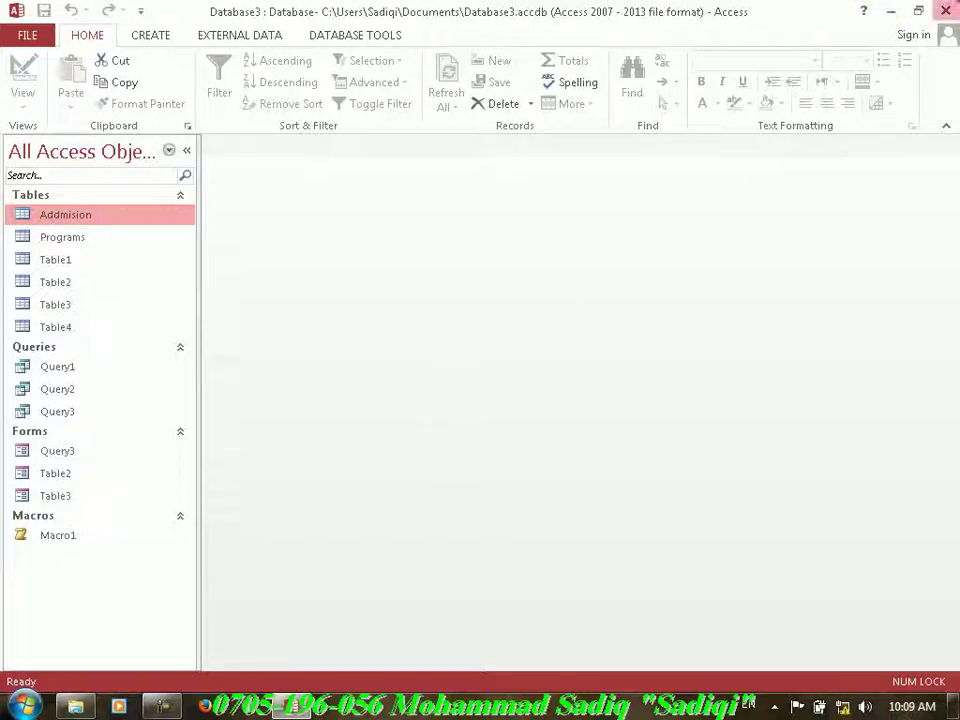
pyautogui.click(945, 10)
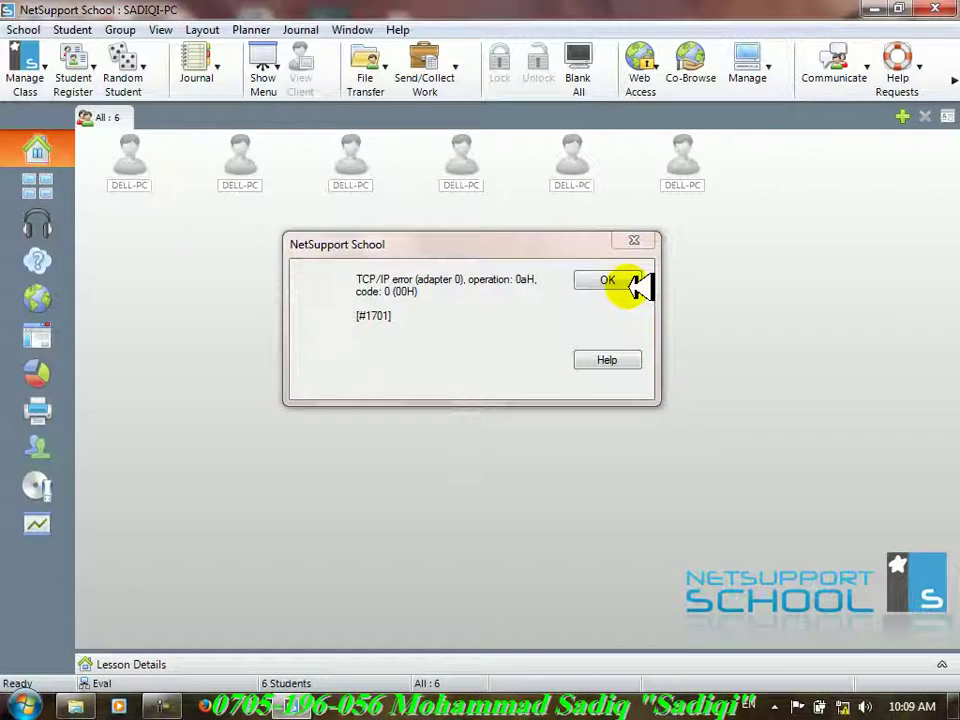
# - Dismiss the TCP/IP error in NetSupport School and decline to exit the program
pyautogui.click(626, 281)
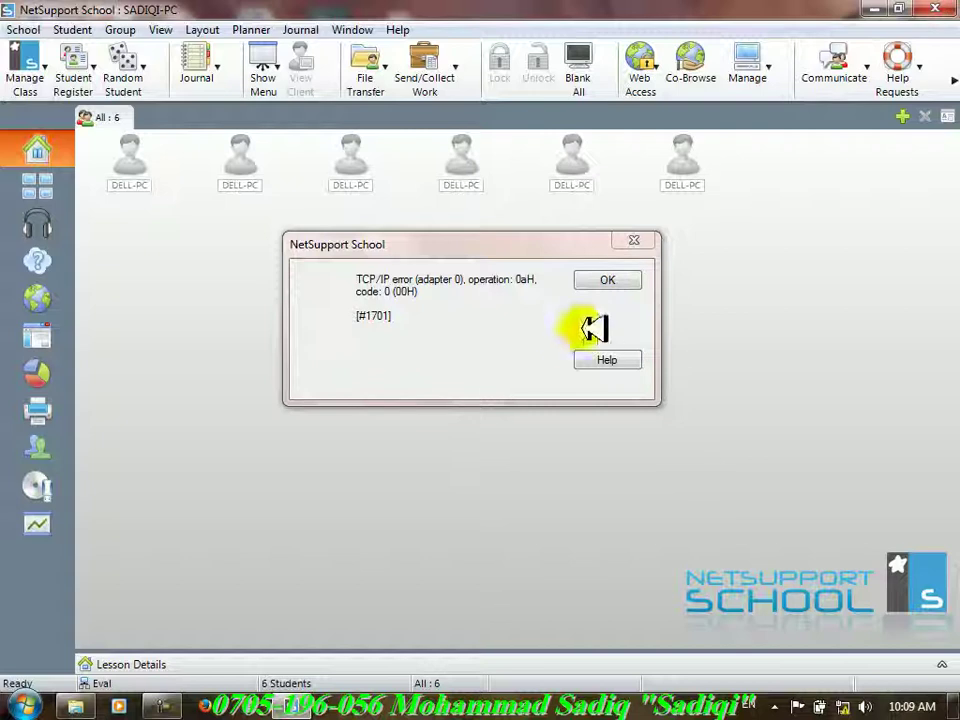
pyautogui.click(625, 280)
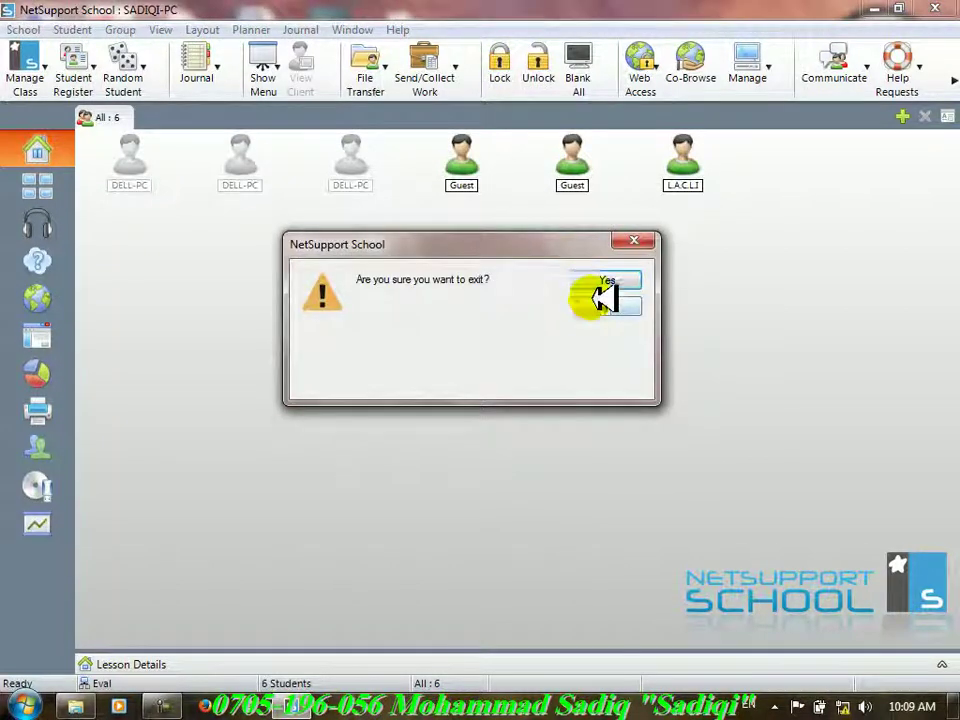
pyautogui.click(595, 302)
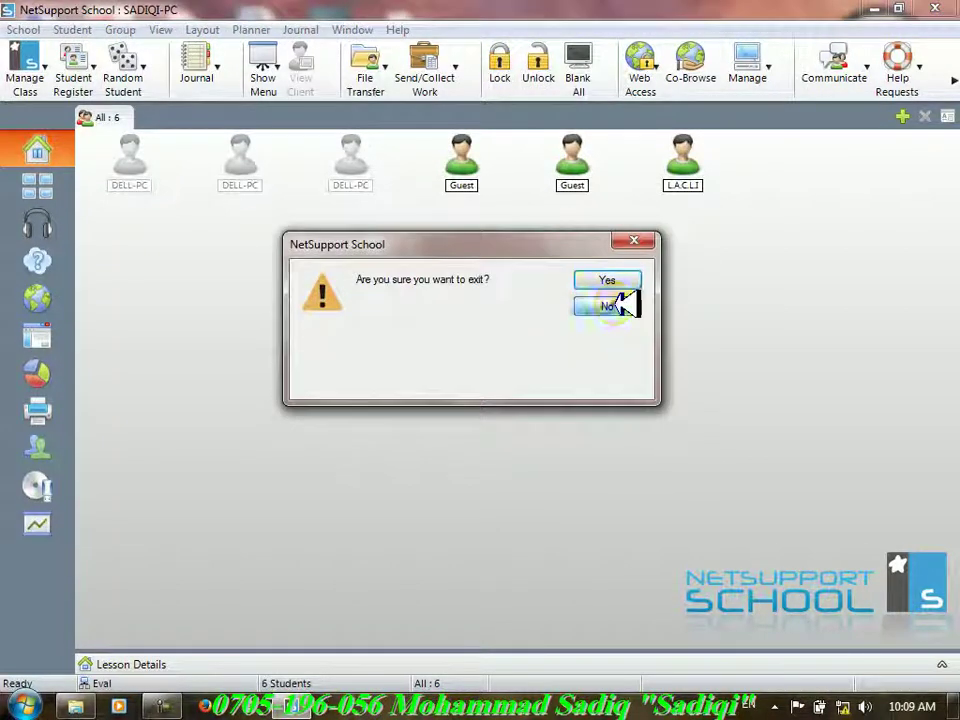
pyautogui.click(607, 305)
pyautogui.click(158, 705)
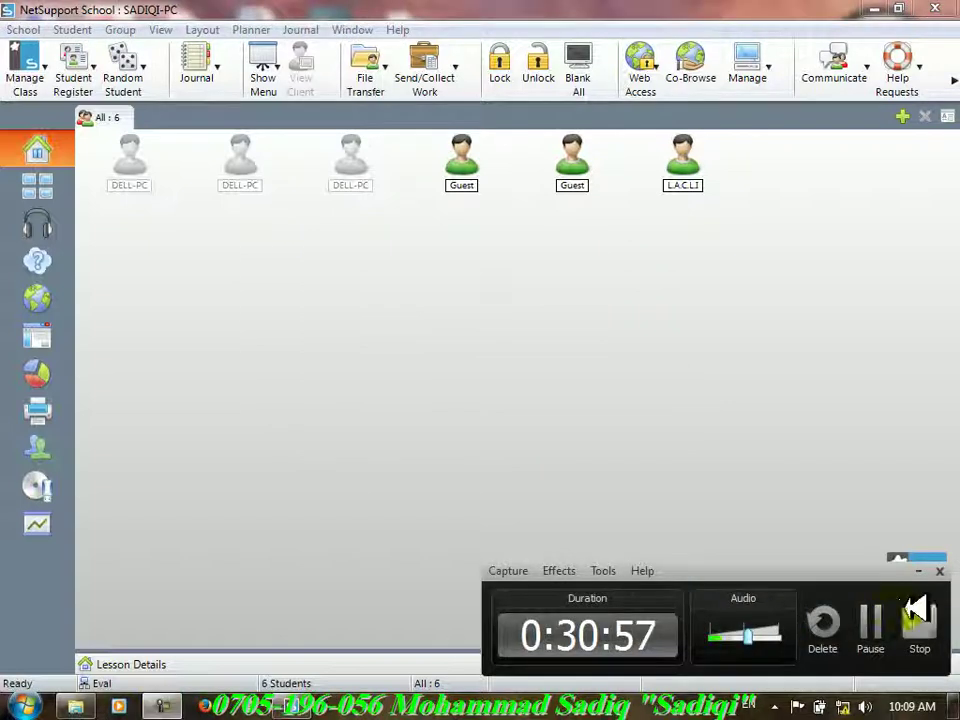